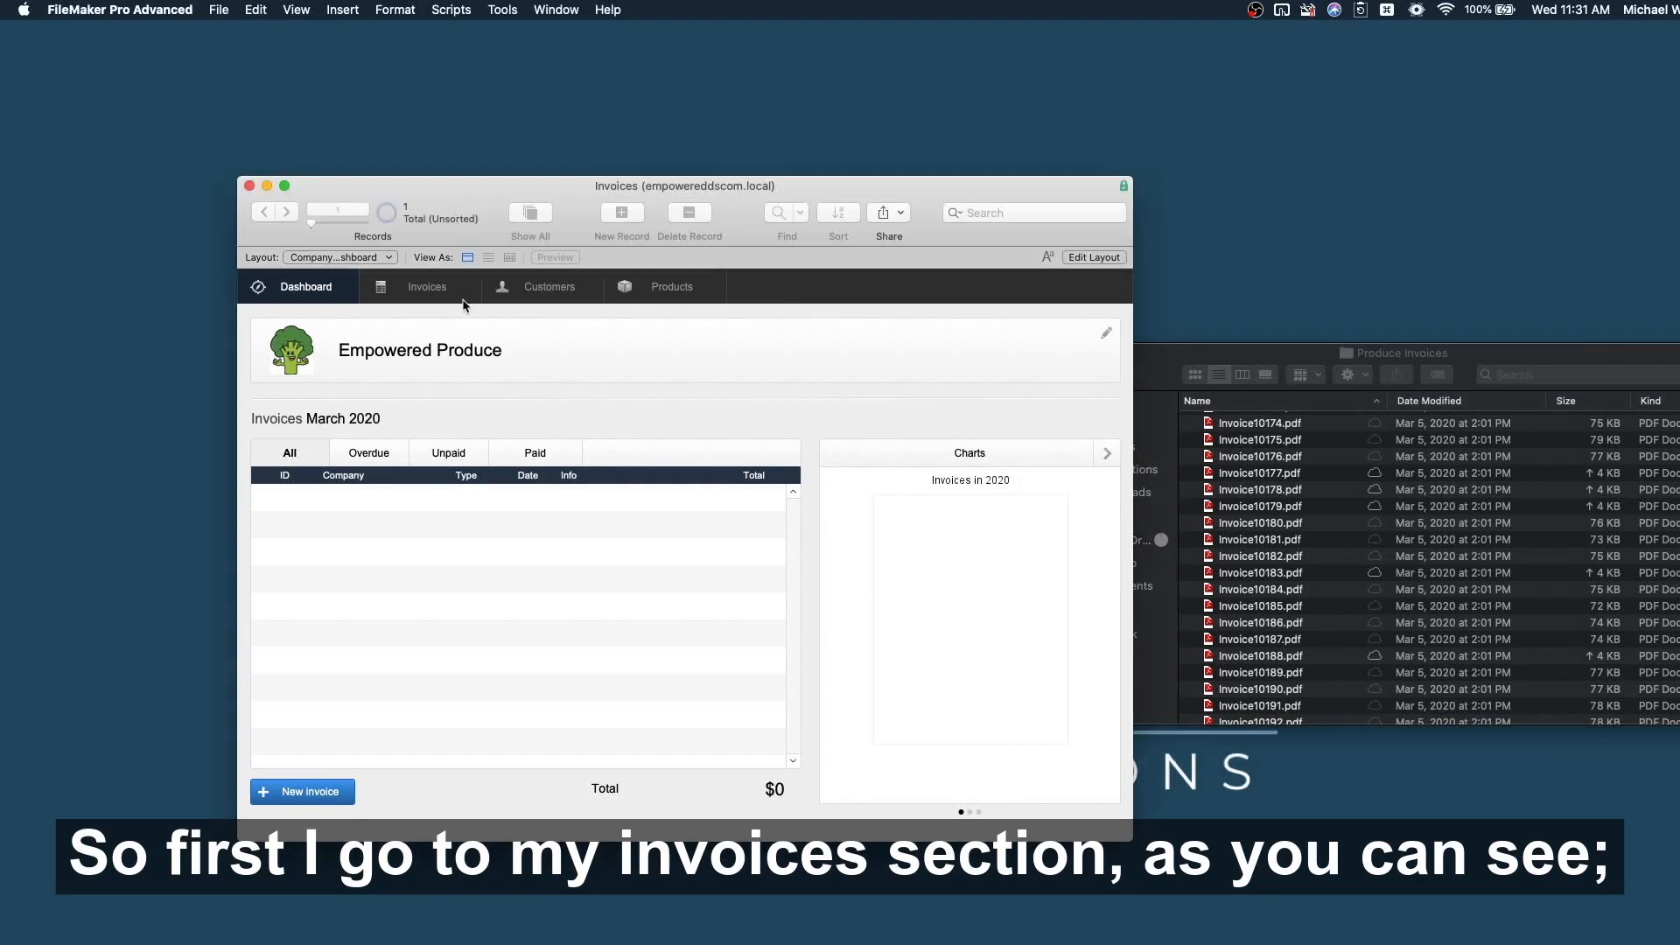
Check that the Invoices, Customers and Products lists are empty.
click(416, 288)
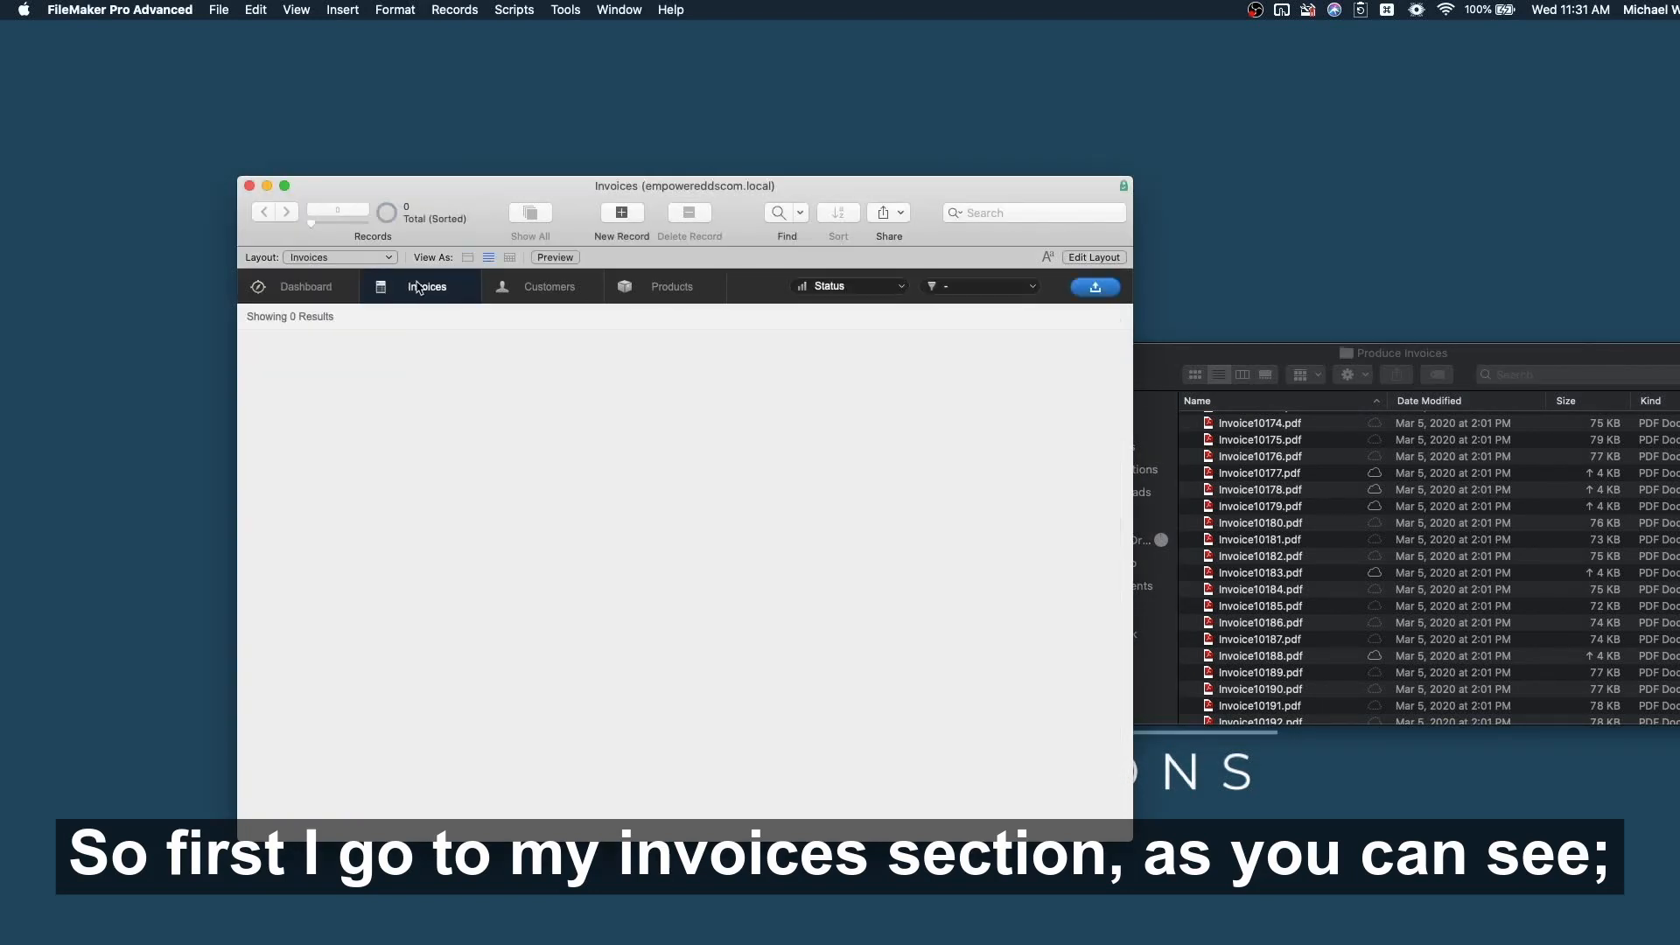
click(560, 292)
click(677, 289)
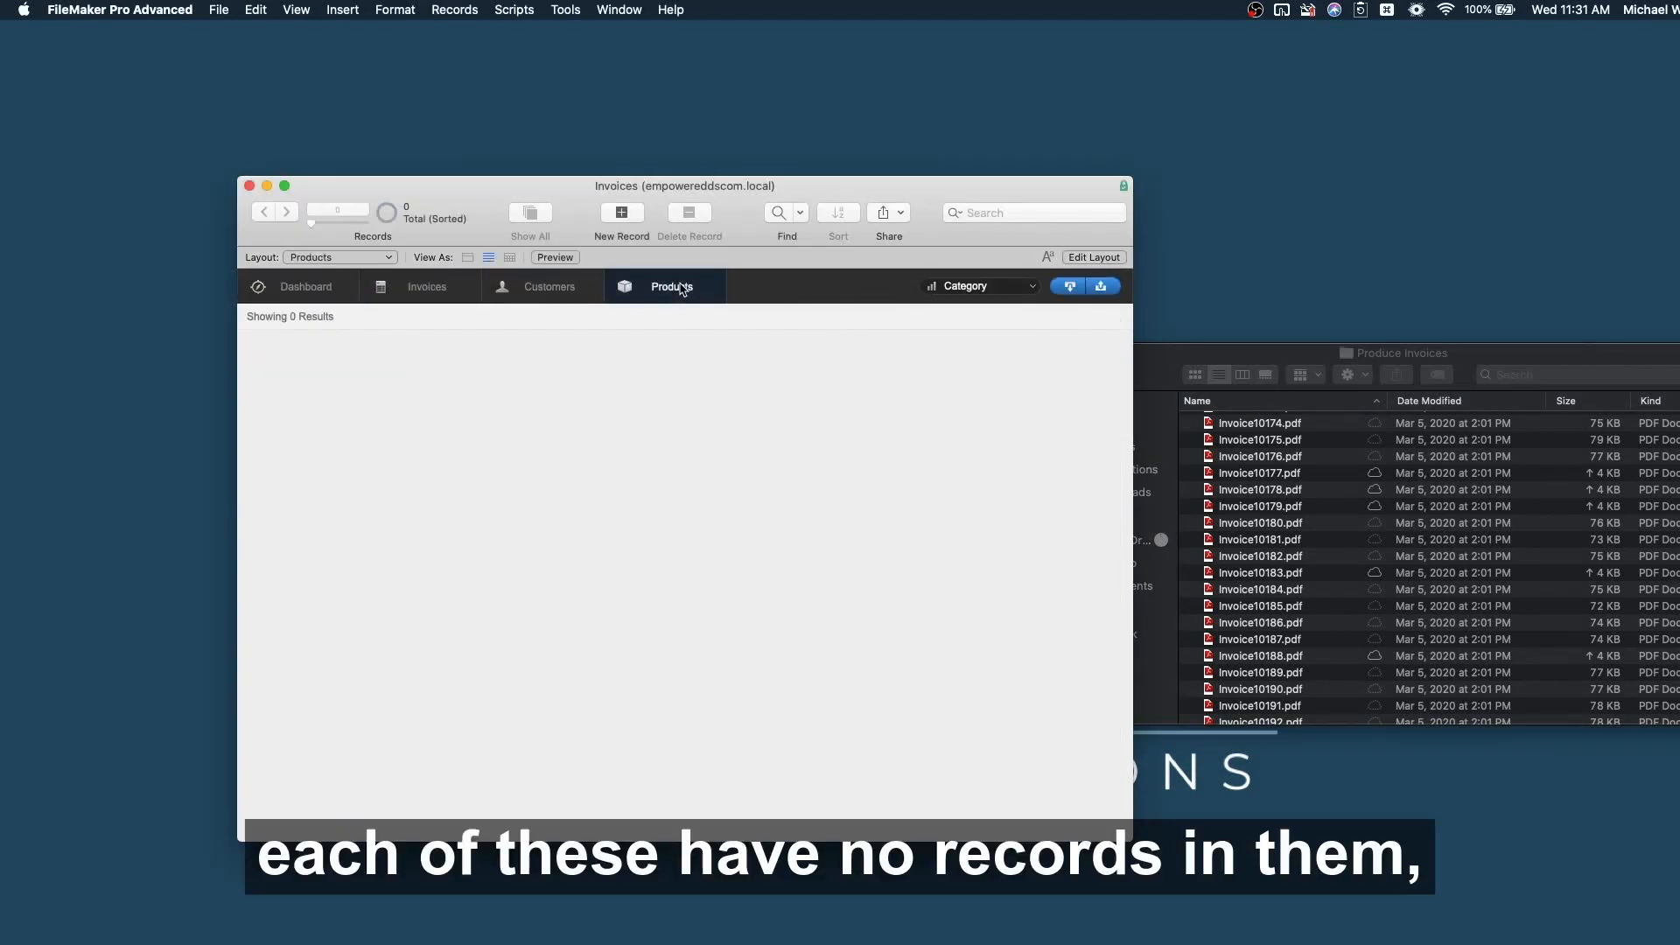
click(427, 292)
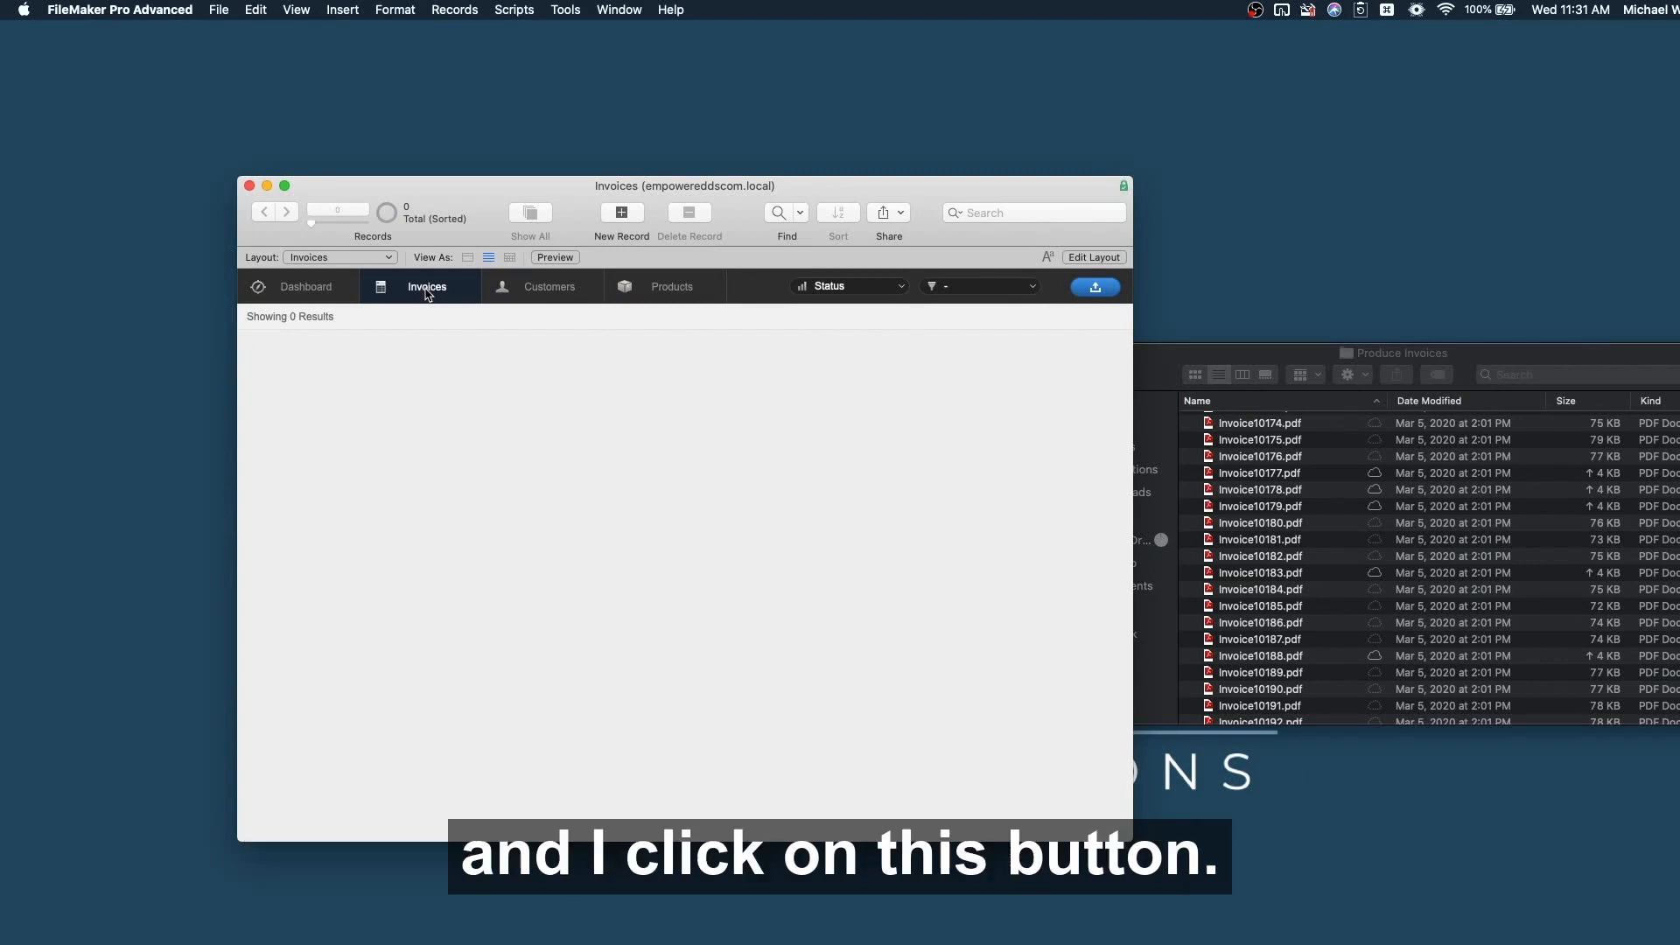
Start a new invoice, attach Invoice10177.pdf and push it to Docparser.
click(1096, 287)
click(1095, 290)
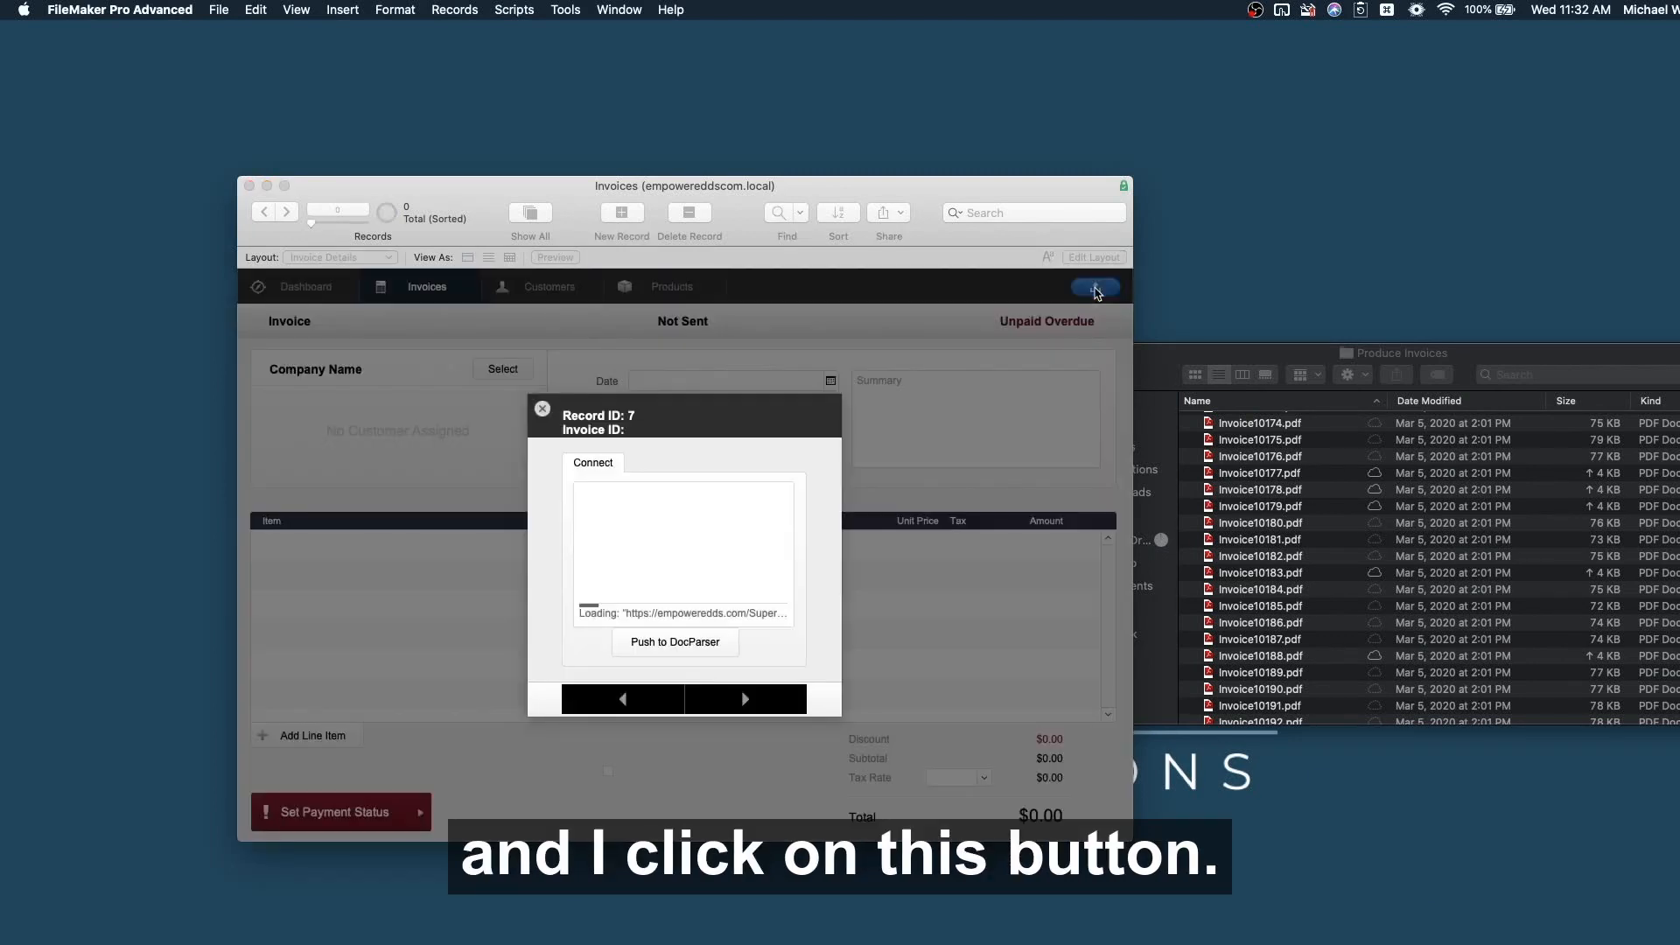
click(1264, 483)
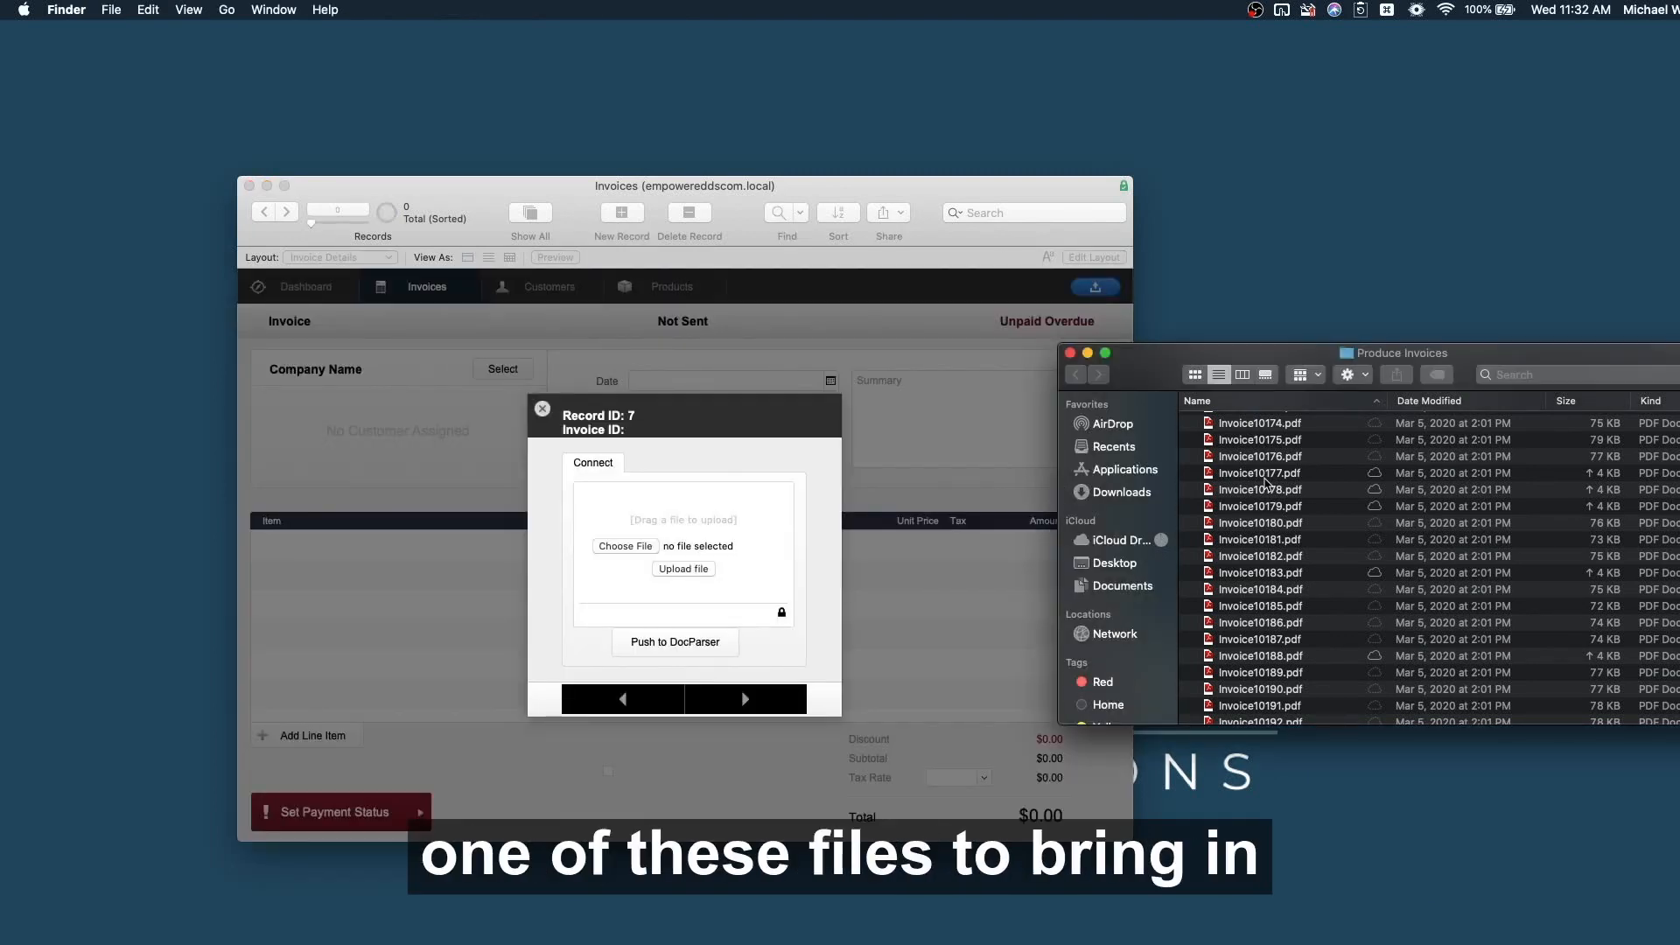
click(1262, 473)
drag(1263, 474, 712, 533)
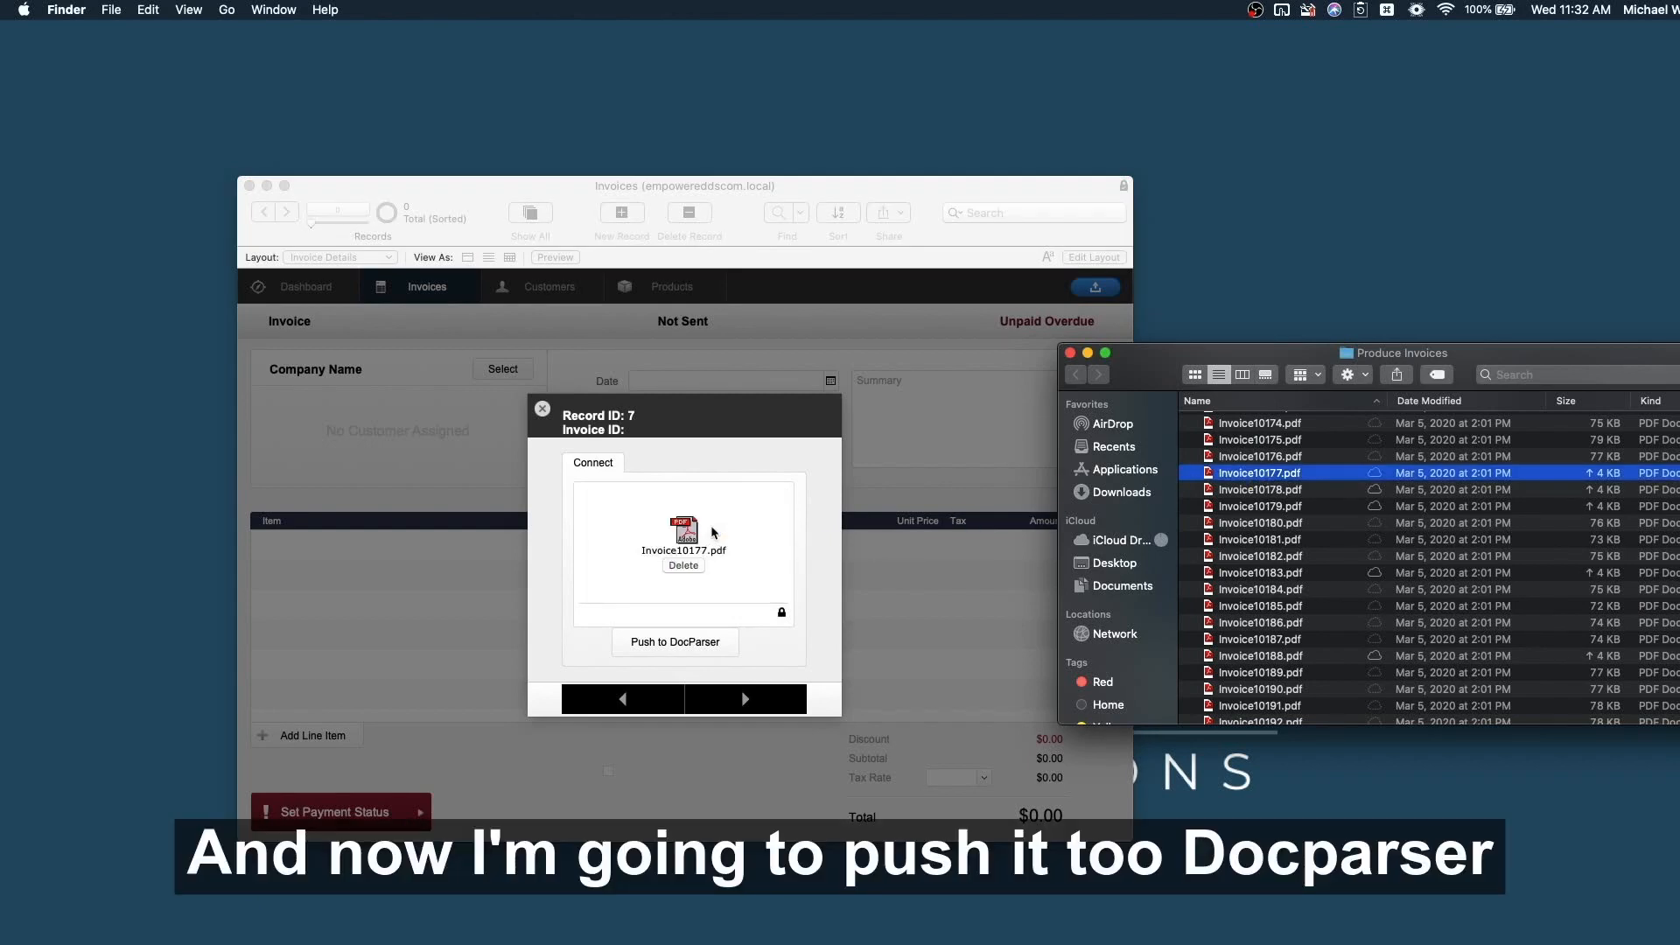
click(685, 645)
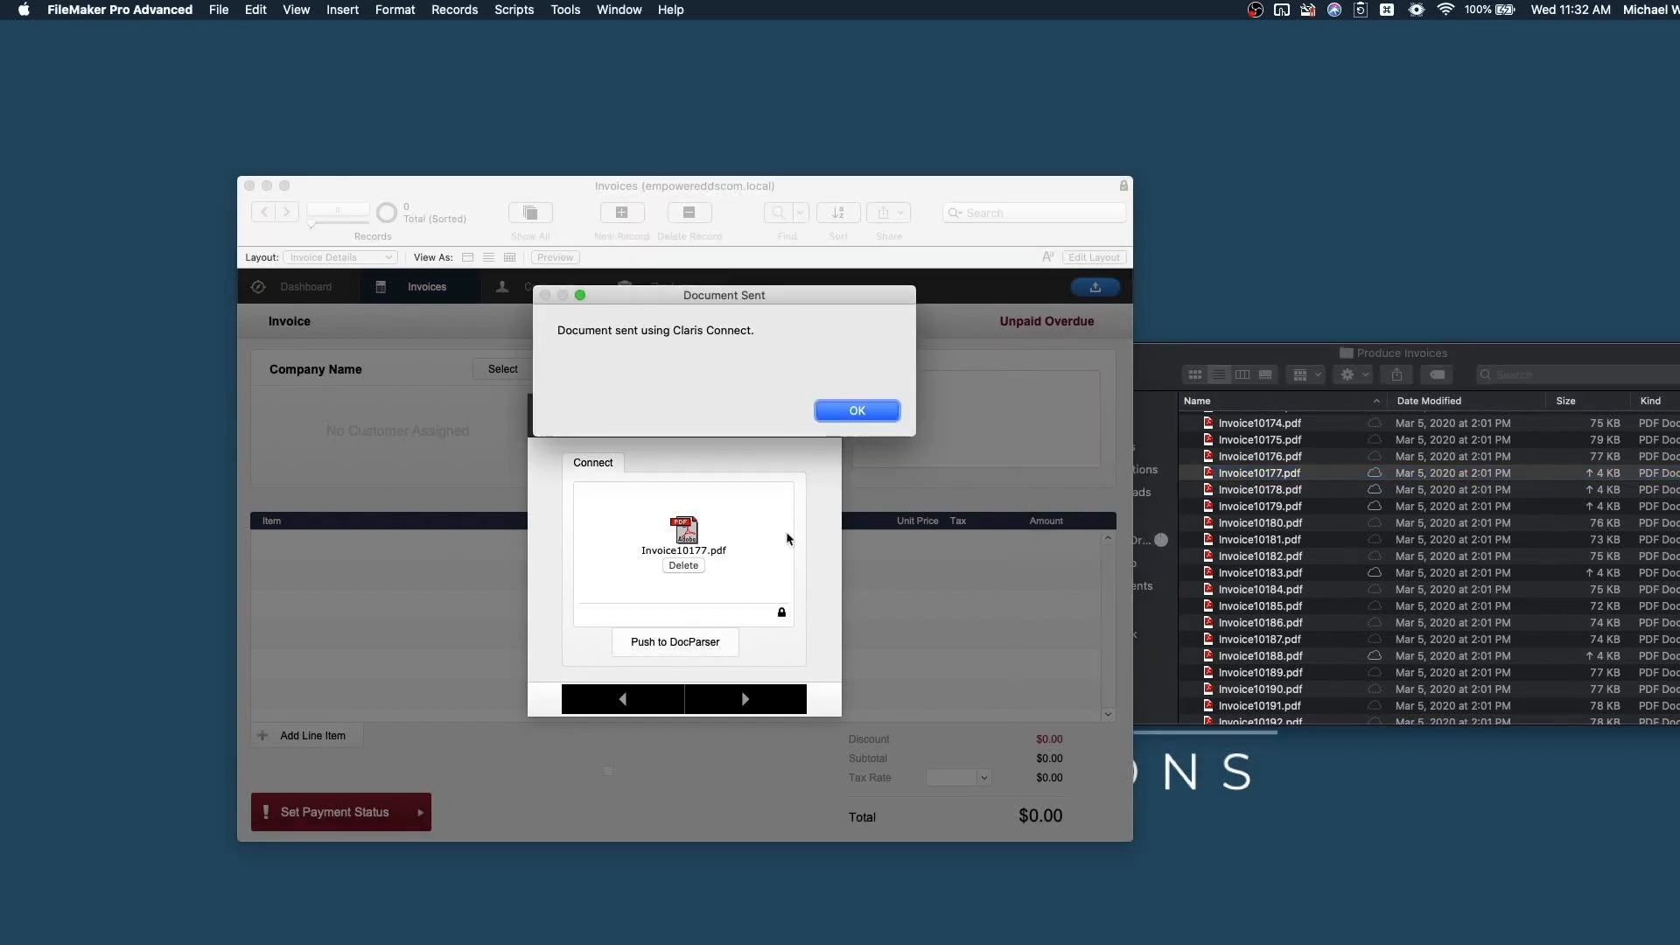
click(857, 411)
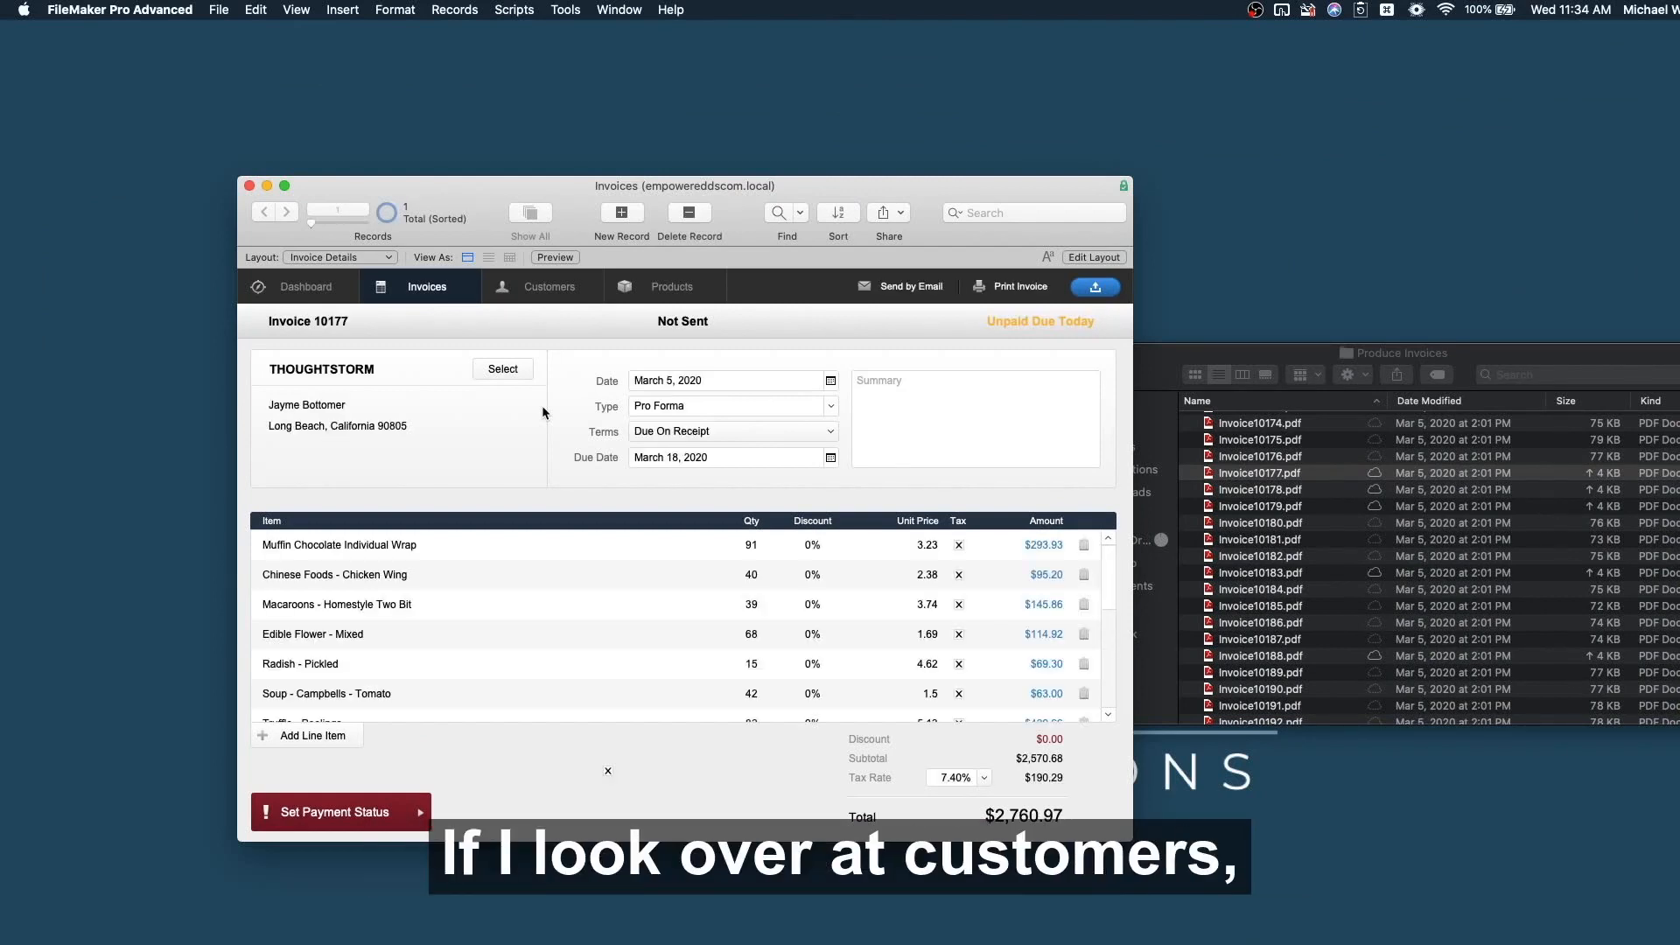
Review the THOUGHTSTORM customer record, the 14 imported products, and invoice 10177's line items.
click(547, 287)
click(523, 386)
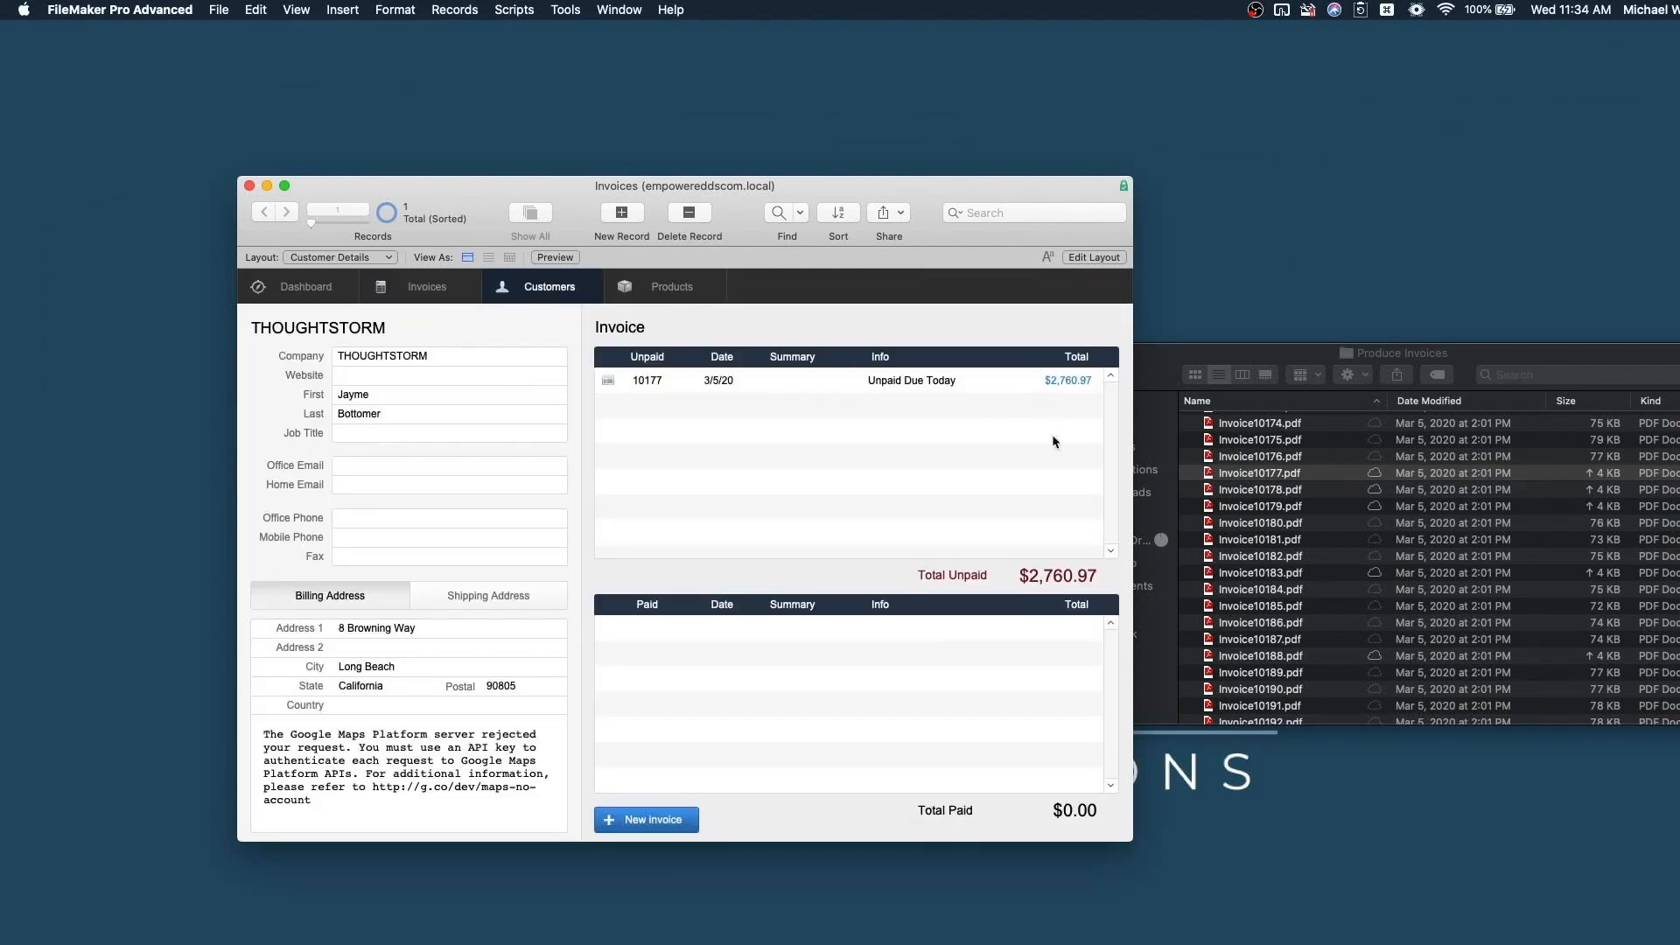
click(650, 291)
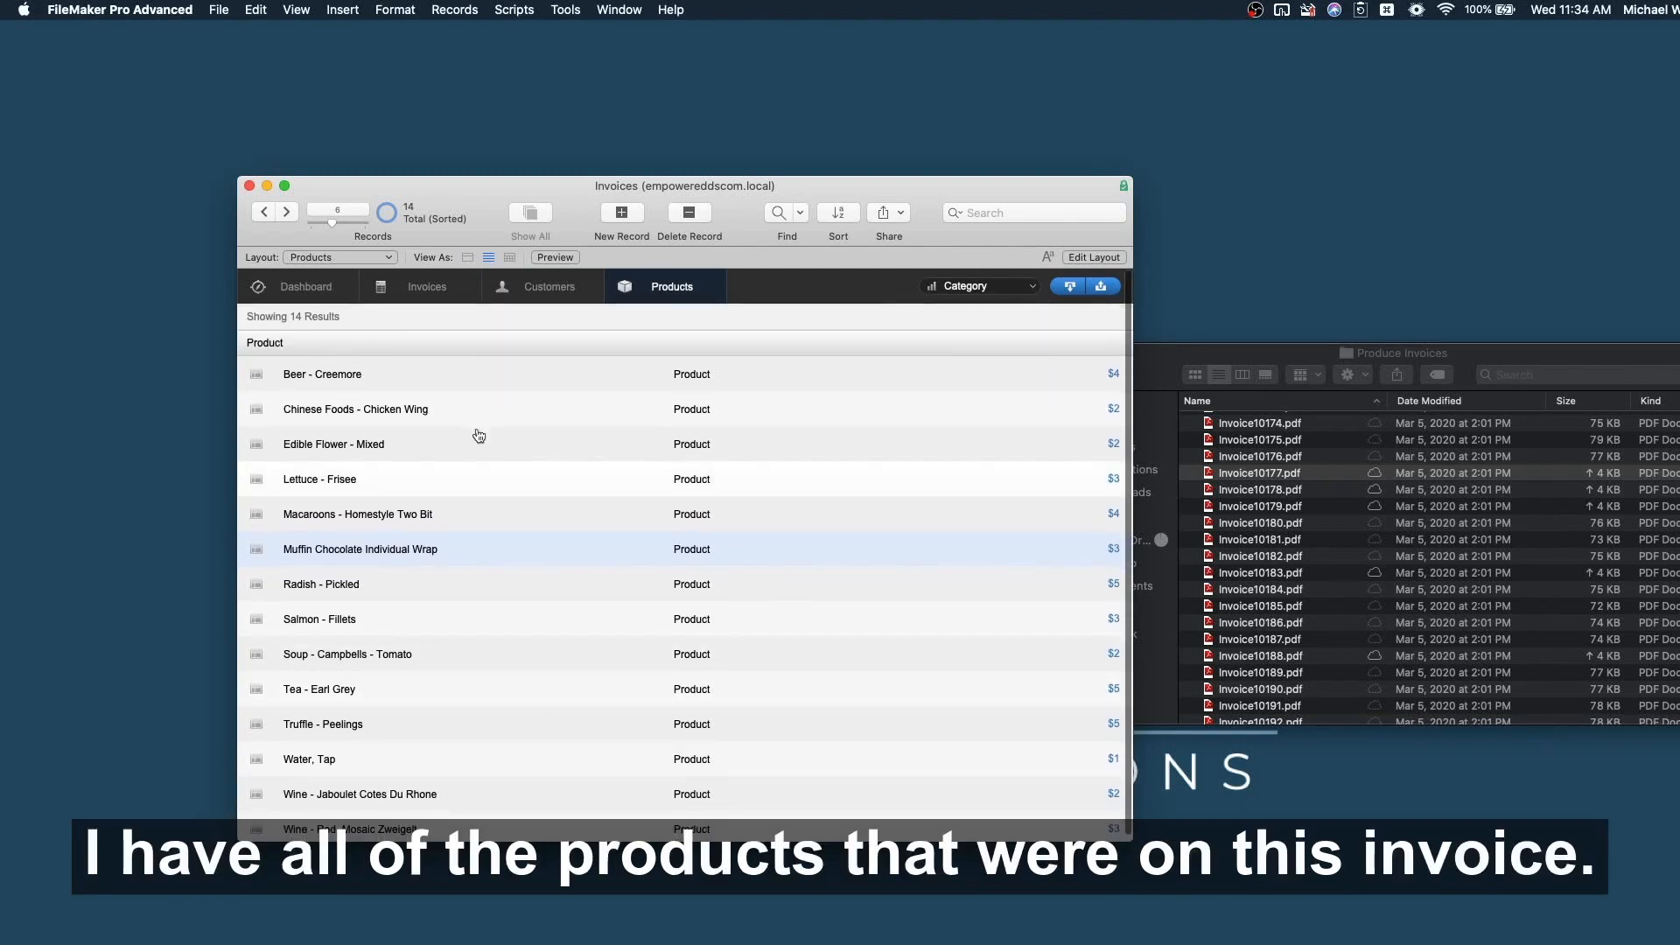
click(428, 286)
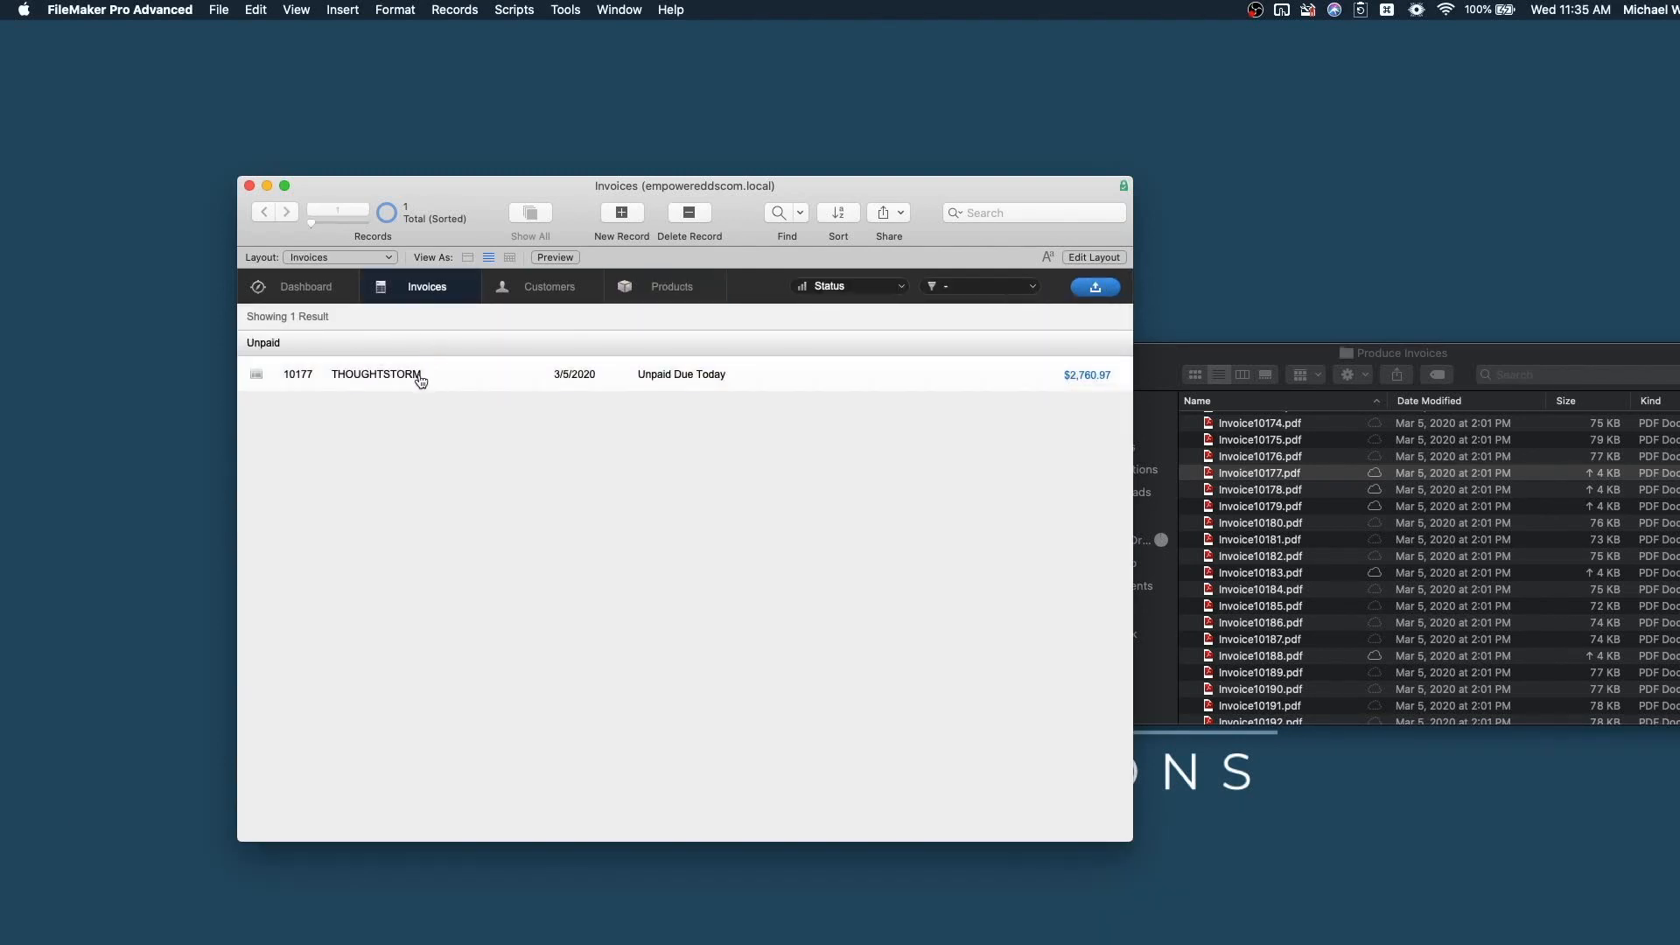
click(418, 374)
scroll(716, 675, down, 1)
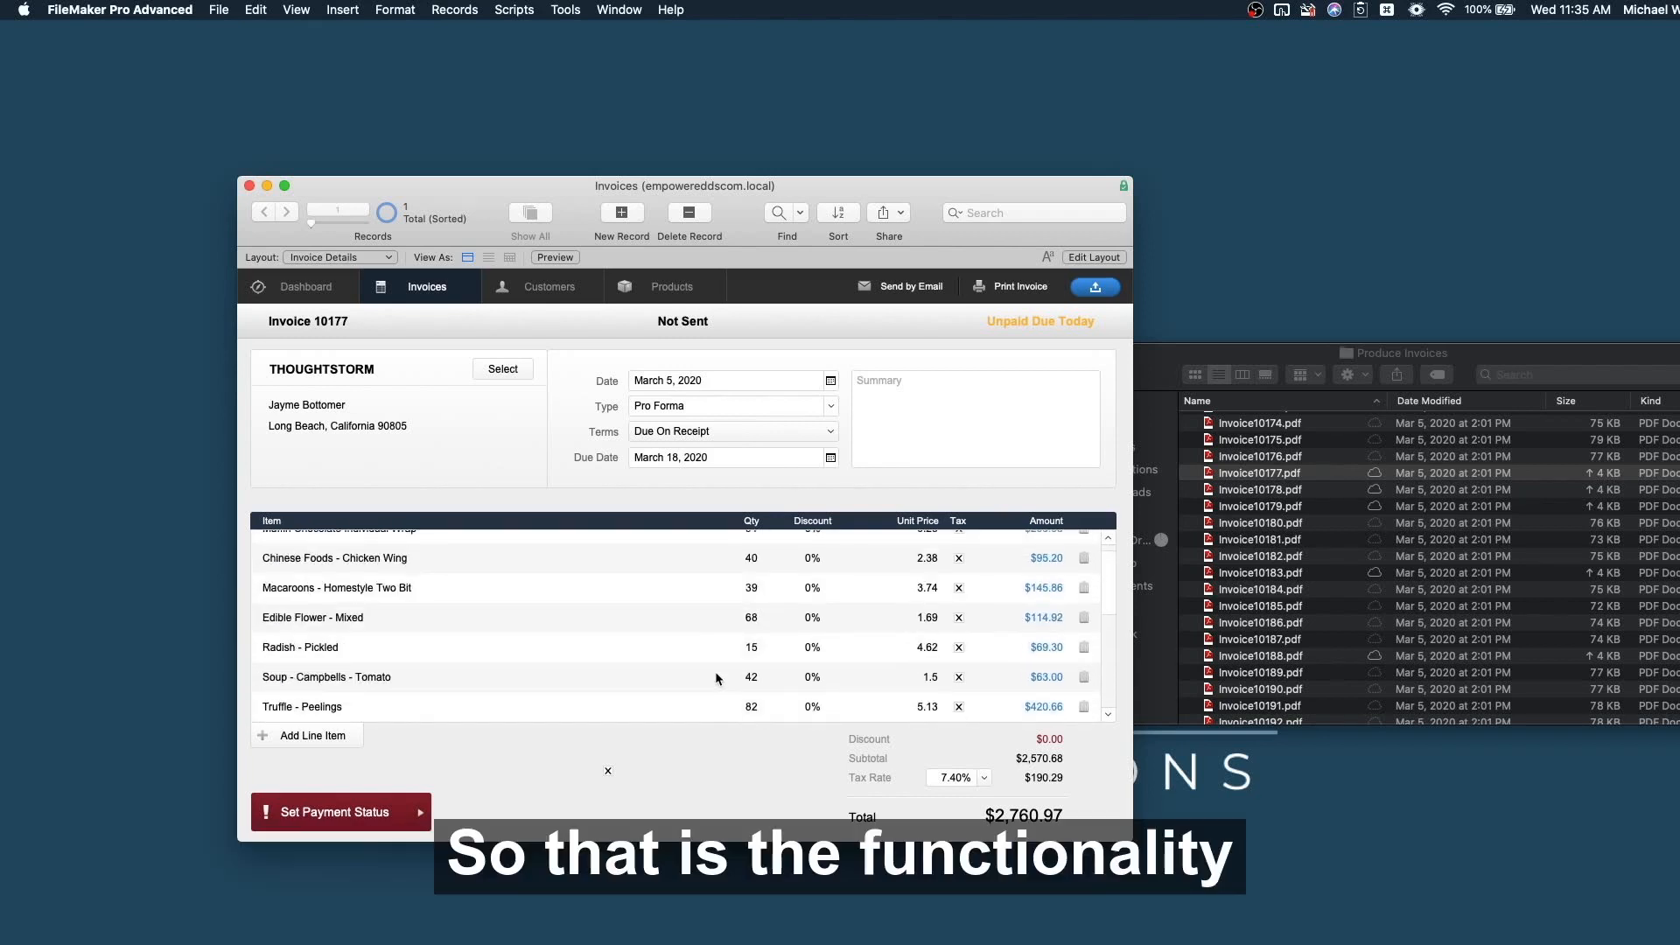
scroll(715, 677, up, 1)
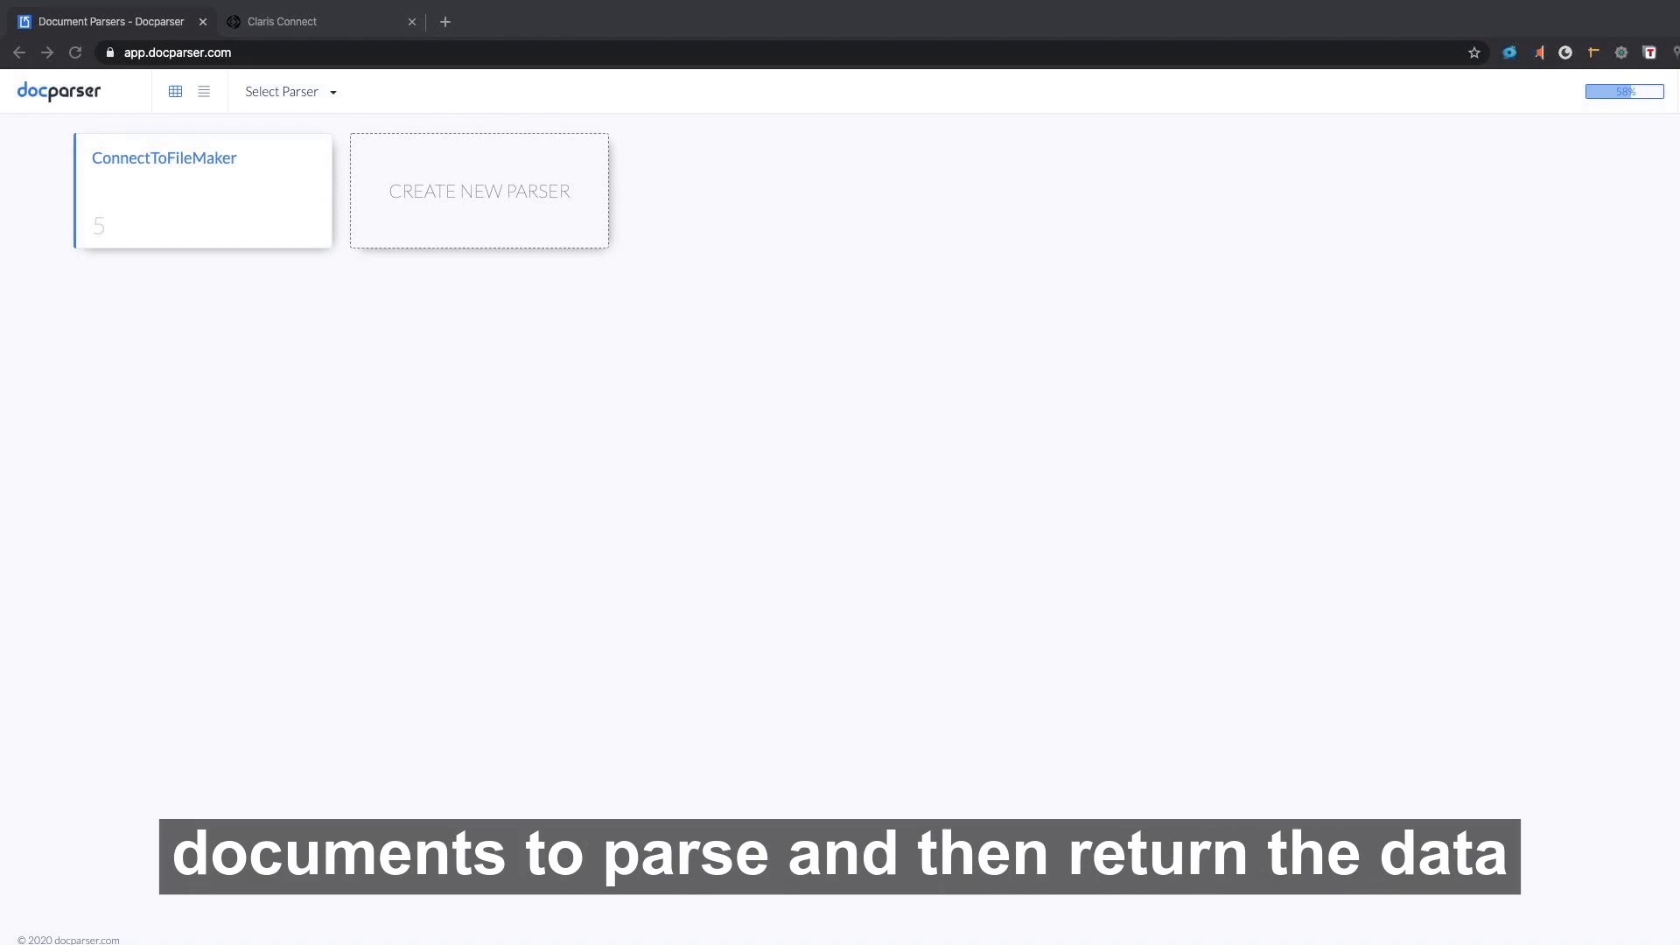
Open Invoice10177.pdf's parsed data from the ConnectToFileMaker parser's imported documents.
click(187, 186)
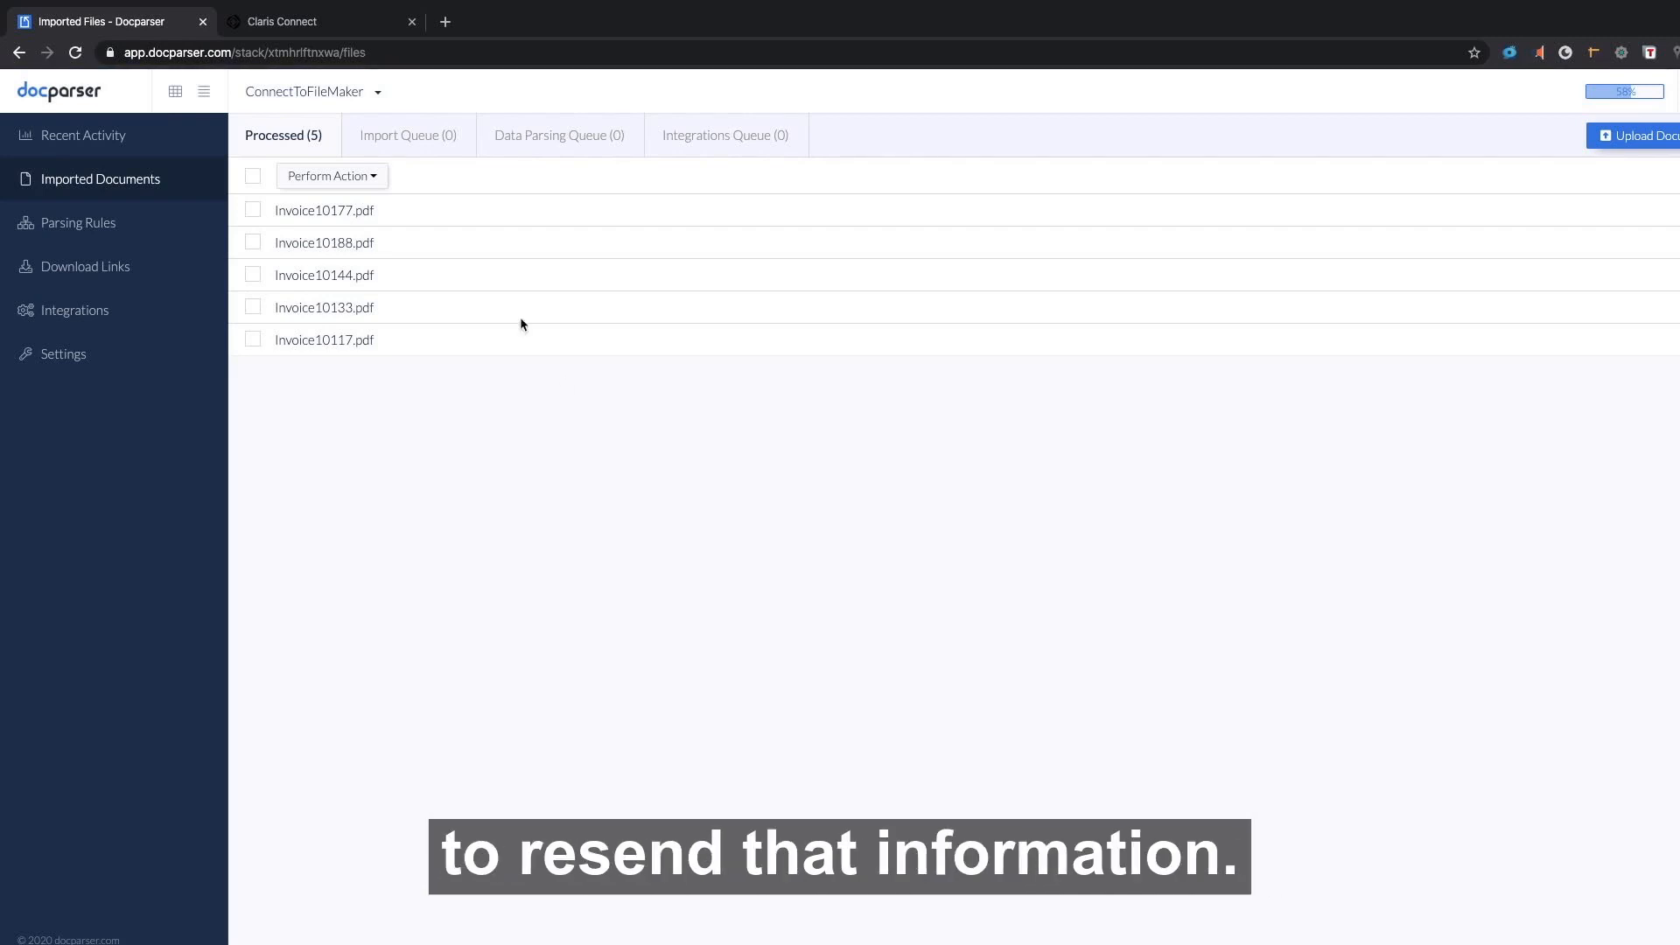
click(352, 211)
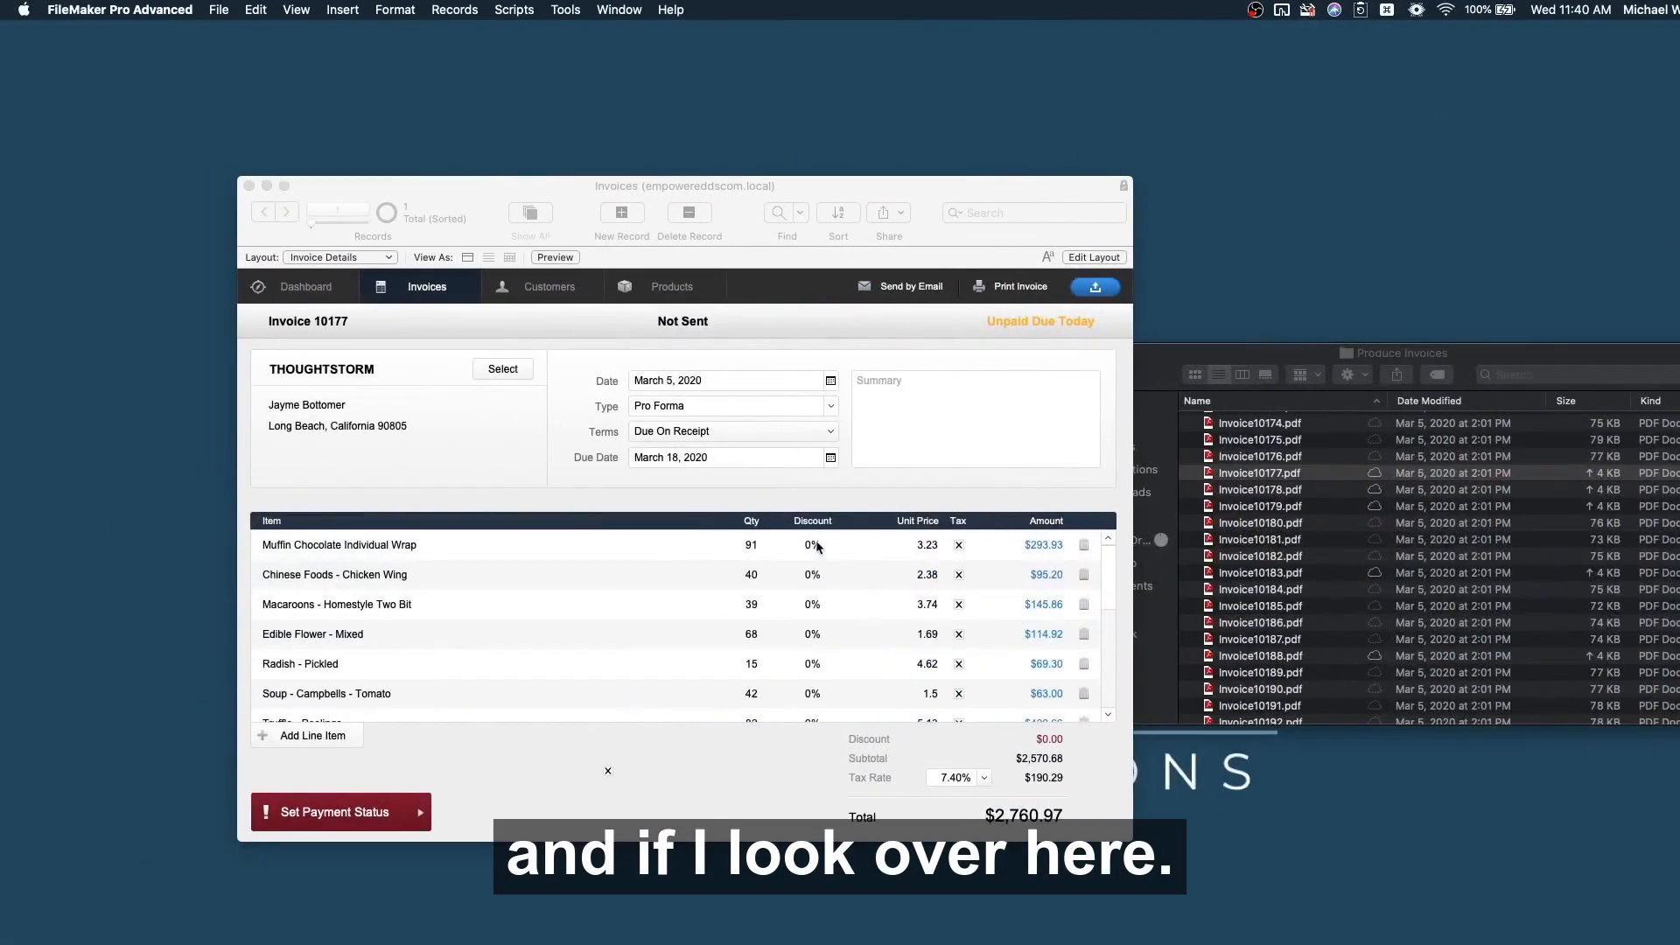
click(819, 551)
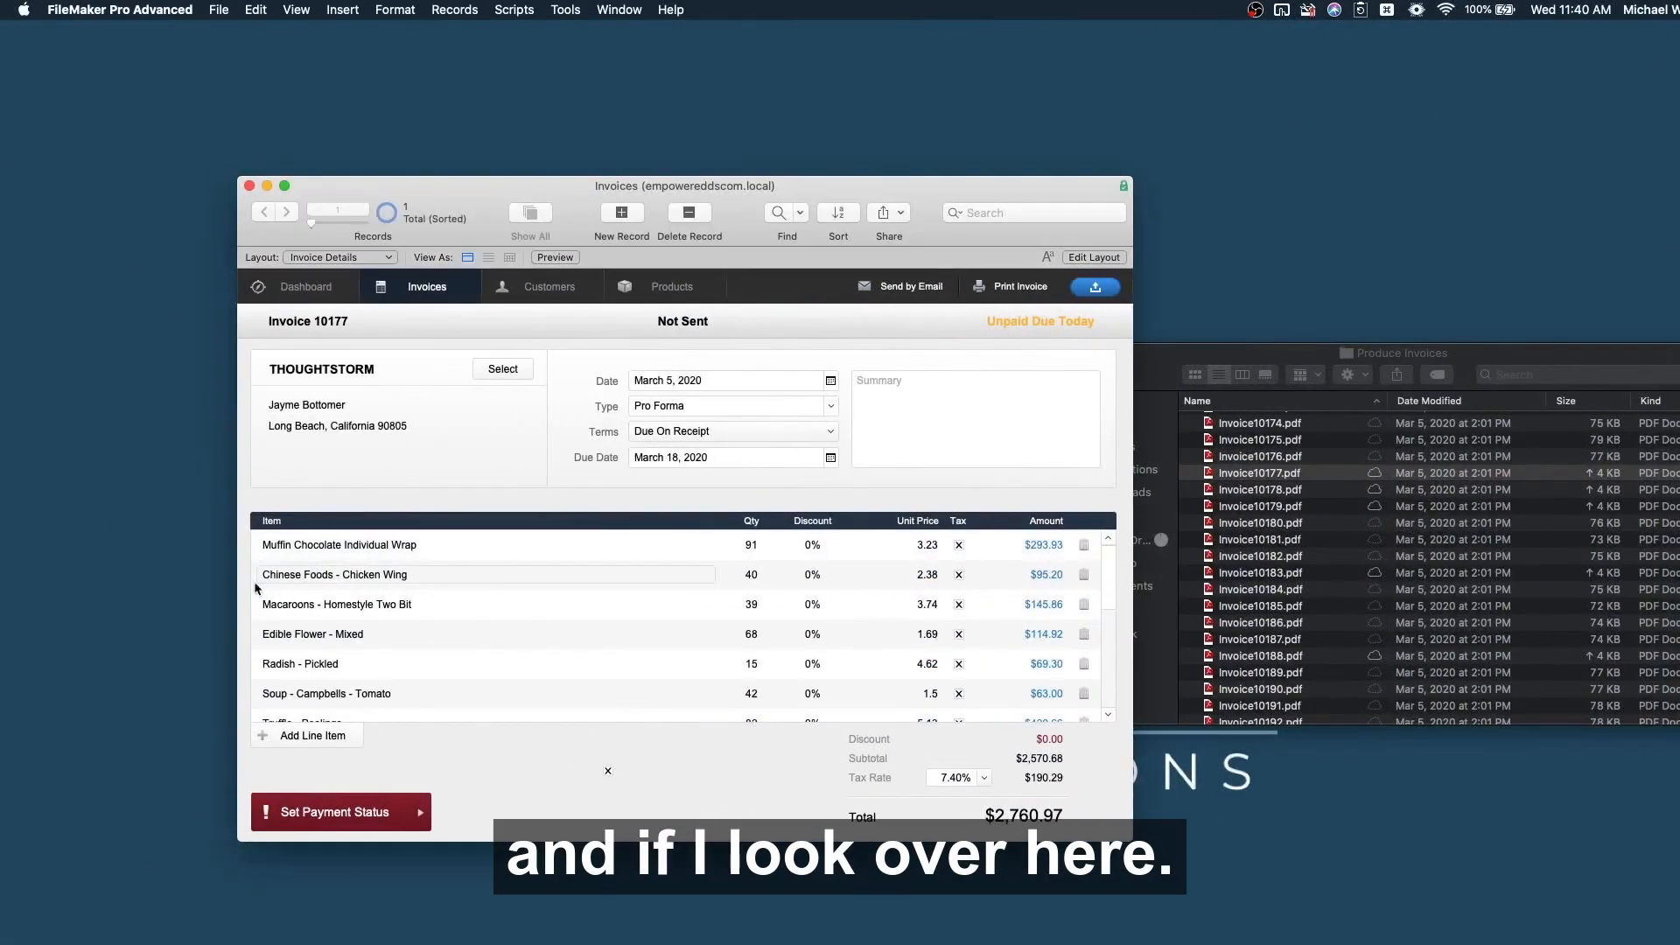
click(259, 552)
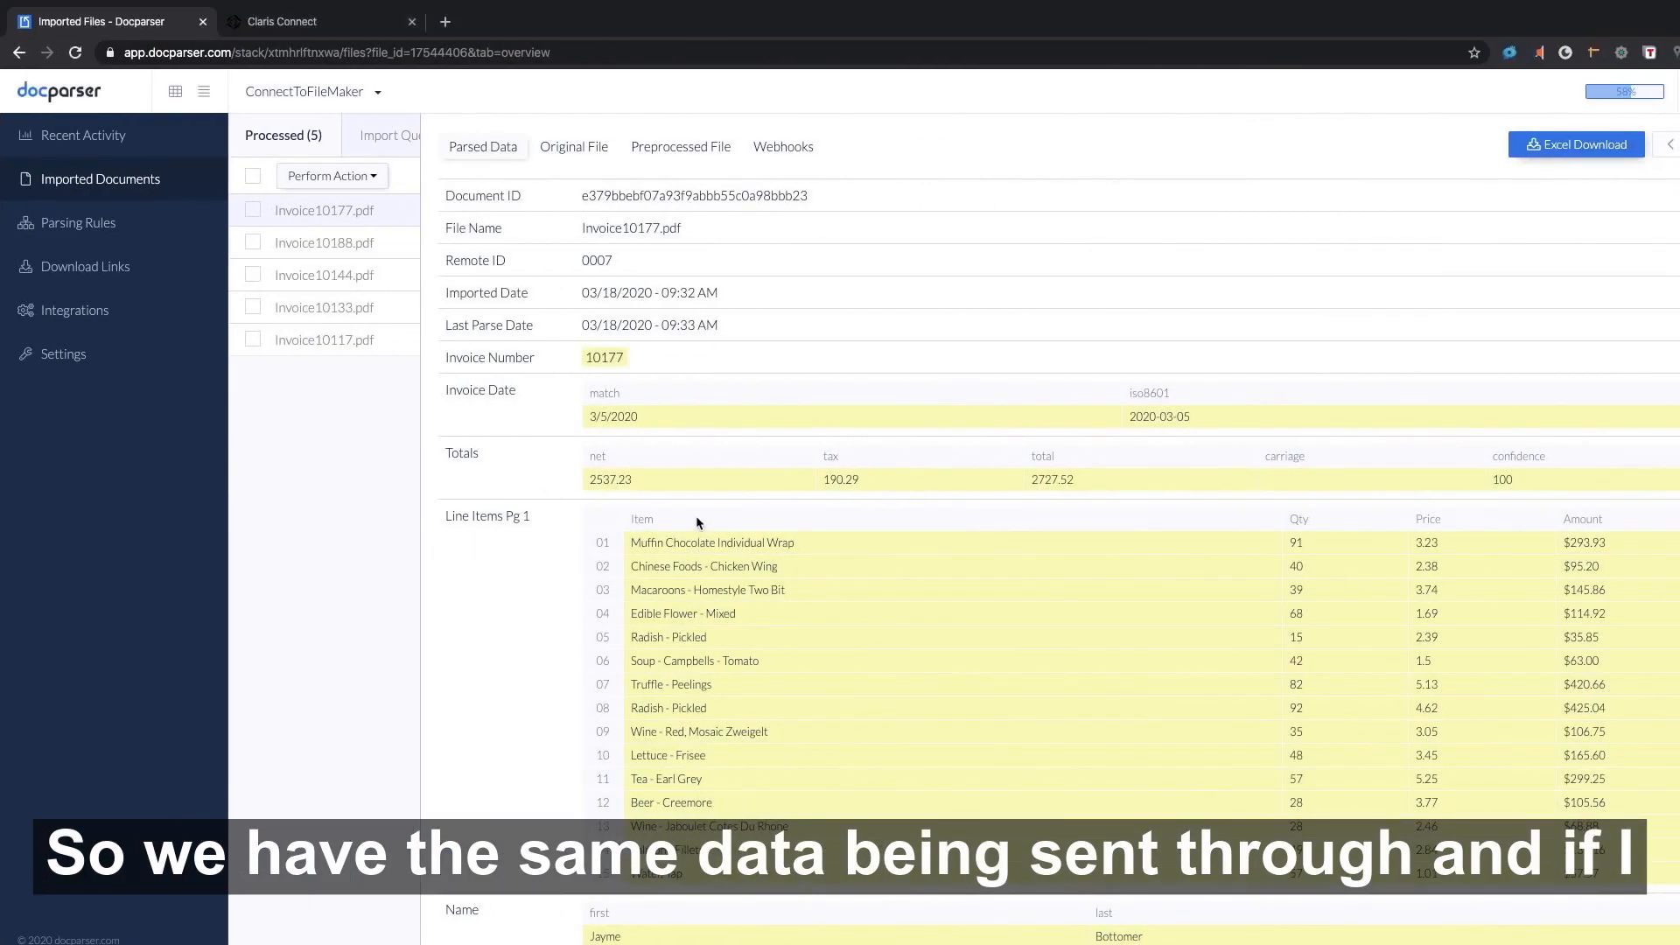
Replay Invoice10188.pdf's original webhook to resend its data, then return to FileMaker.
click(331, 253)
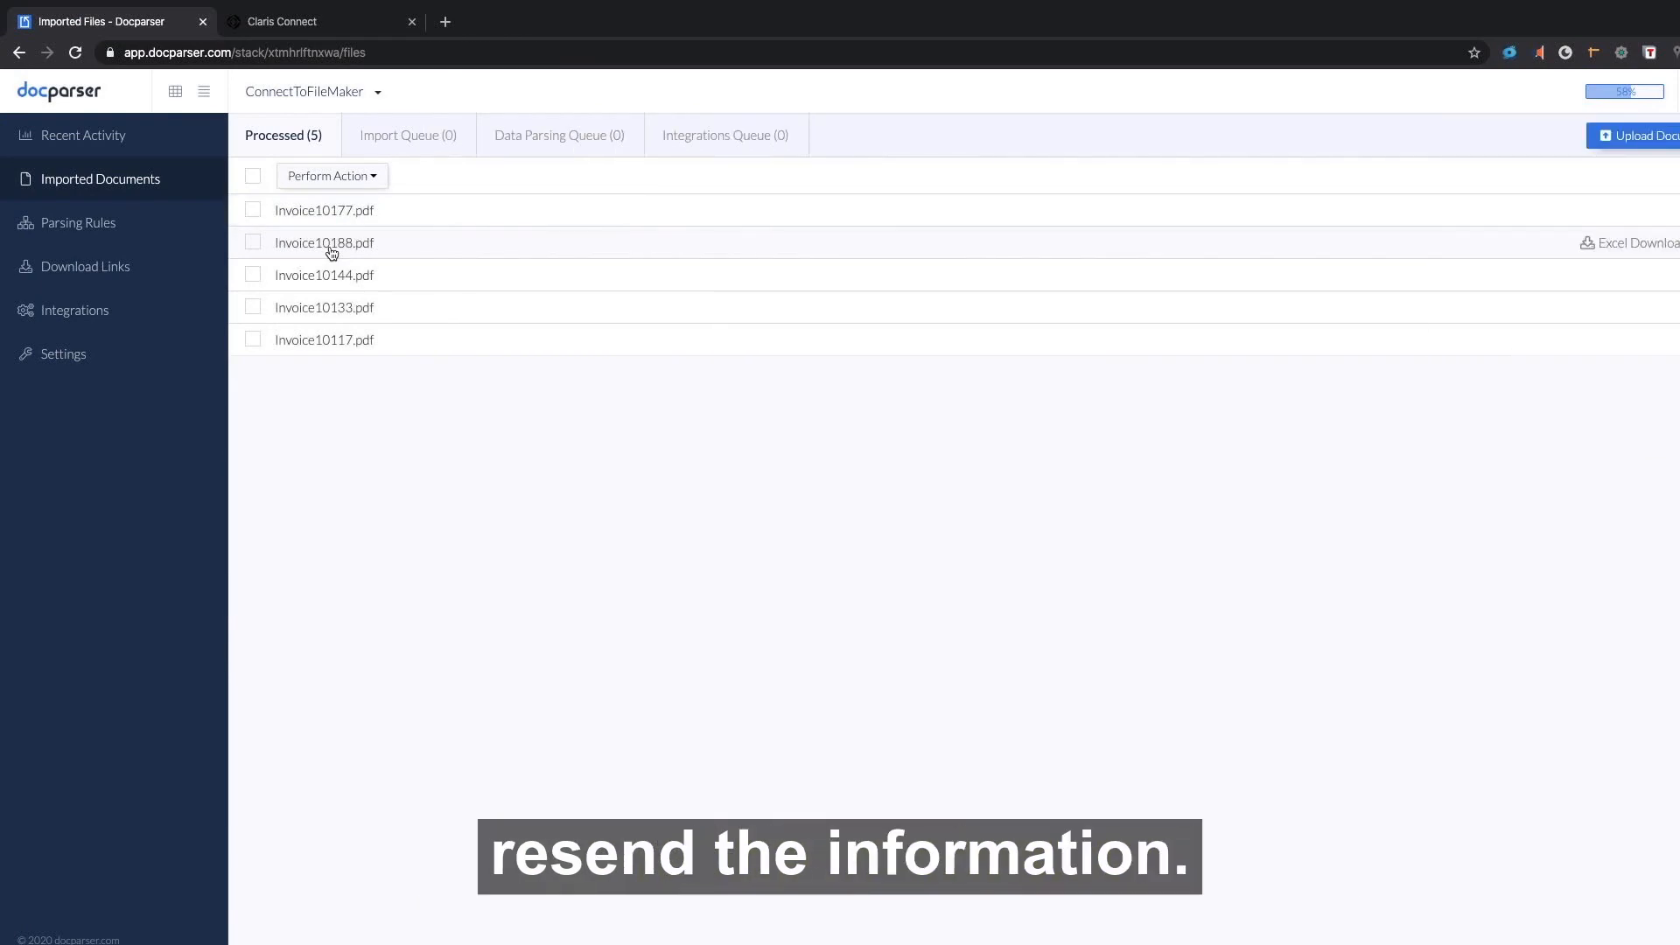
click(331, 253)
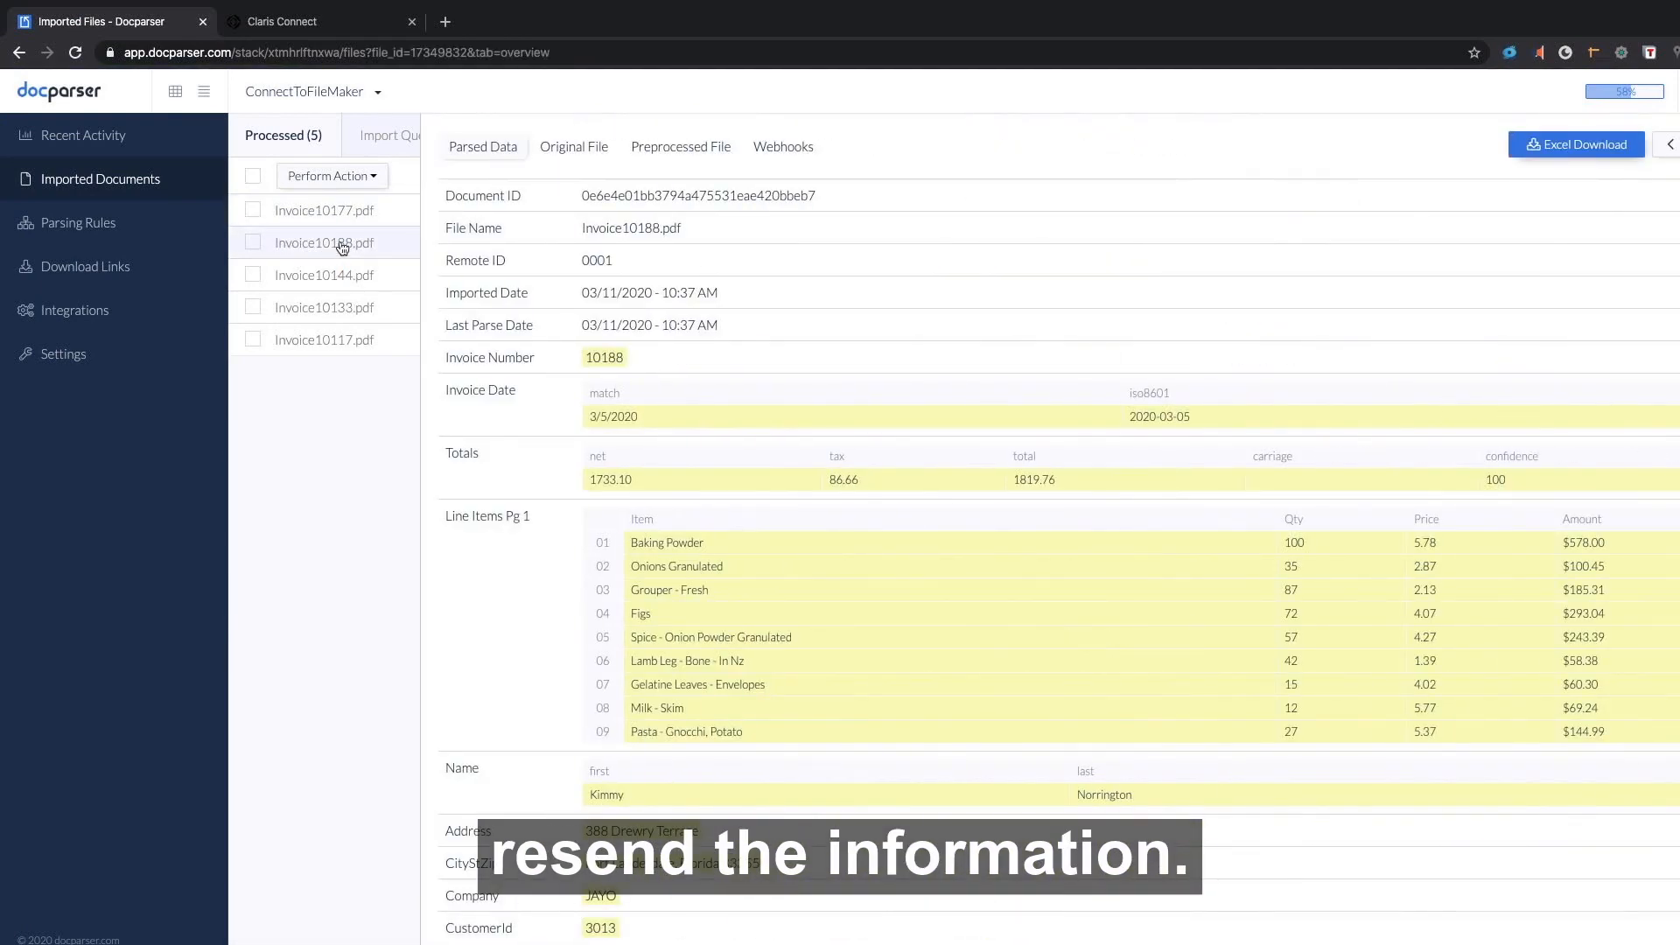
click(785, 150)
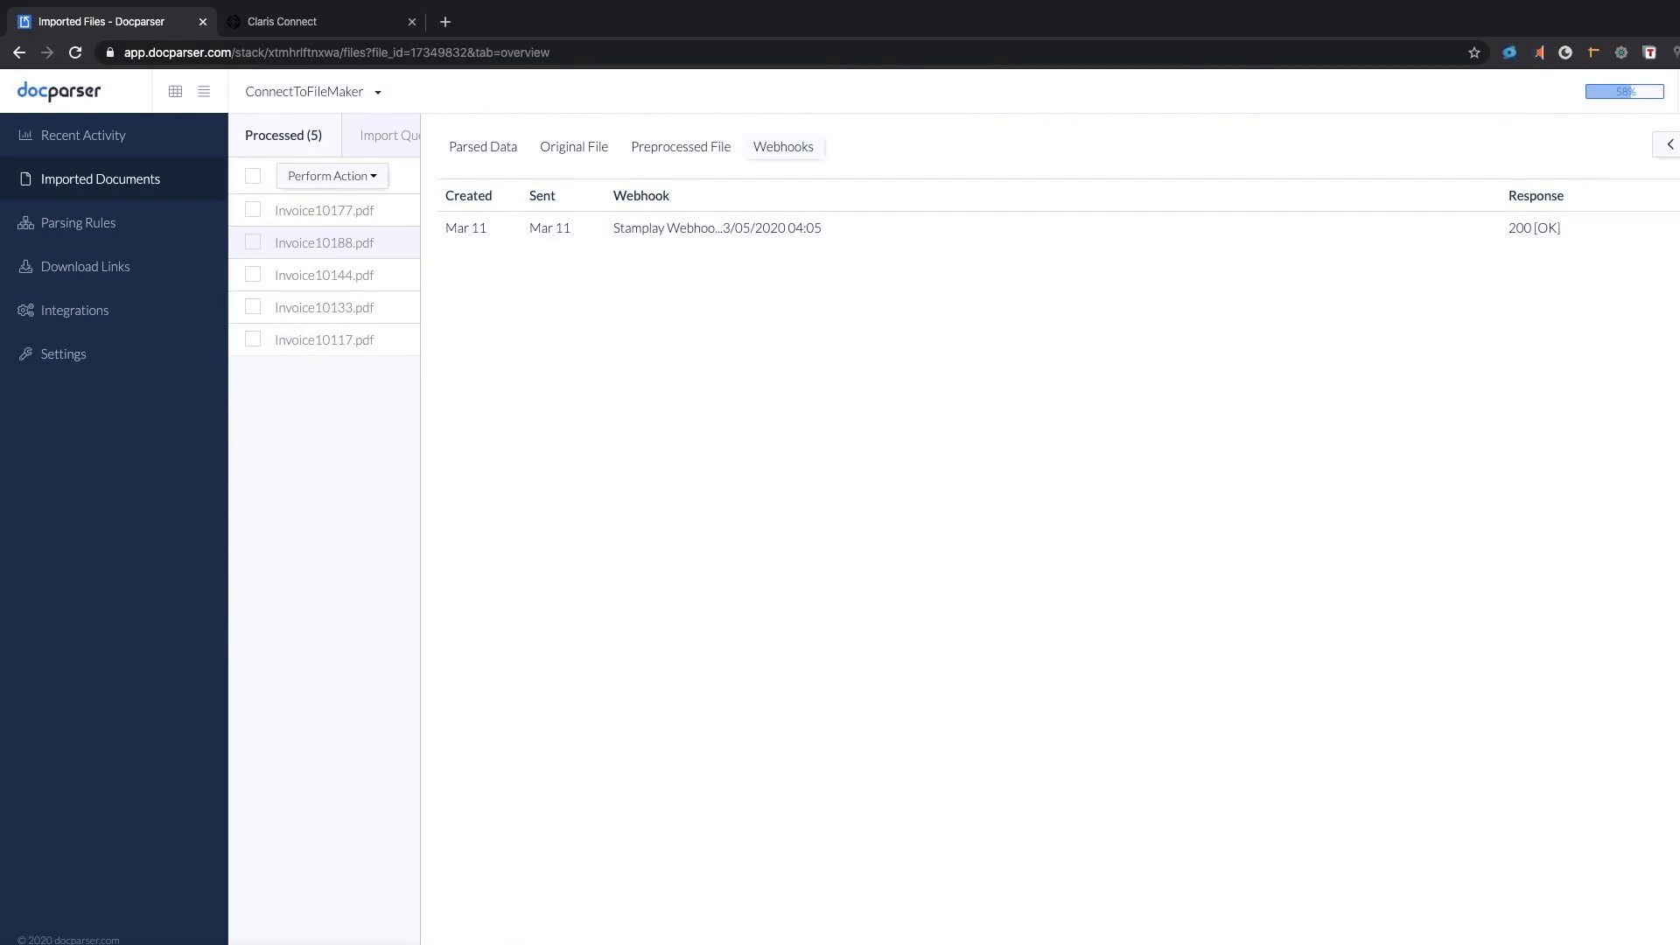
click(1677, 230)
click(1108, 253)
key(ctrl+Left)
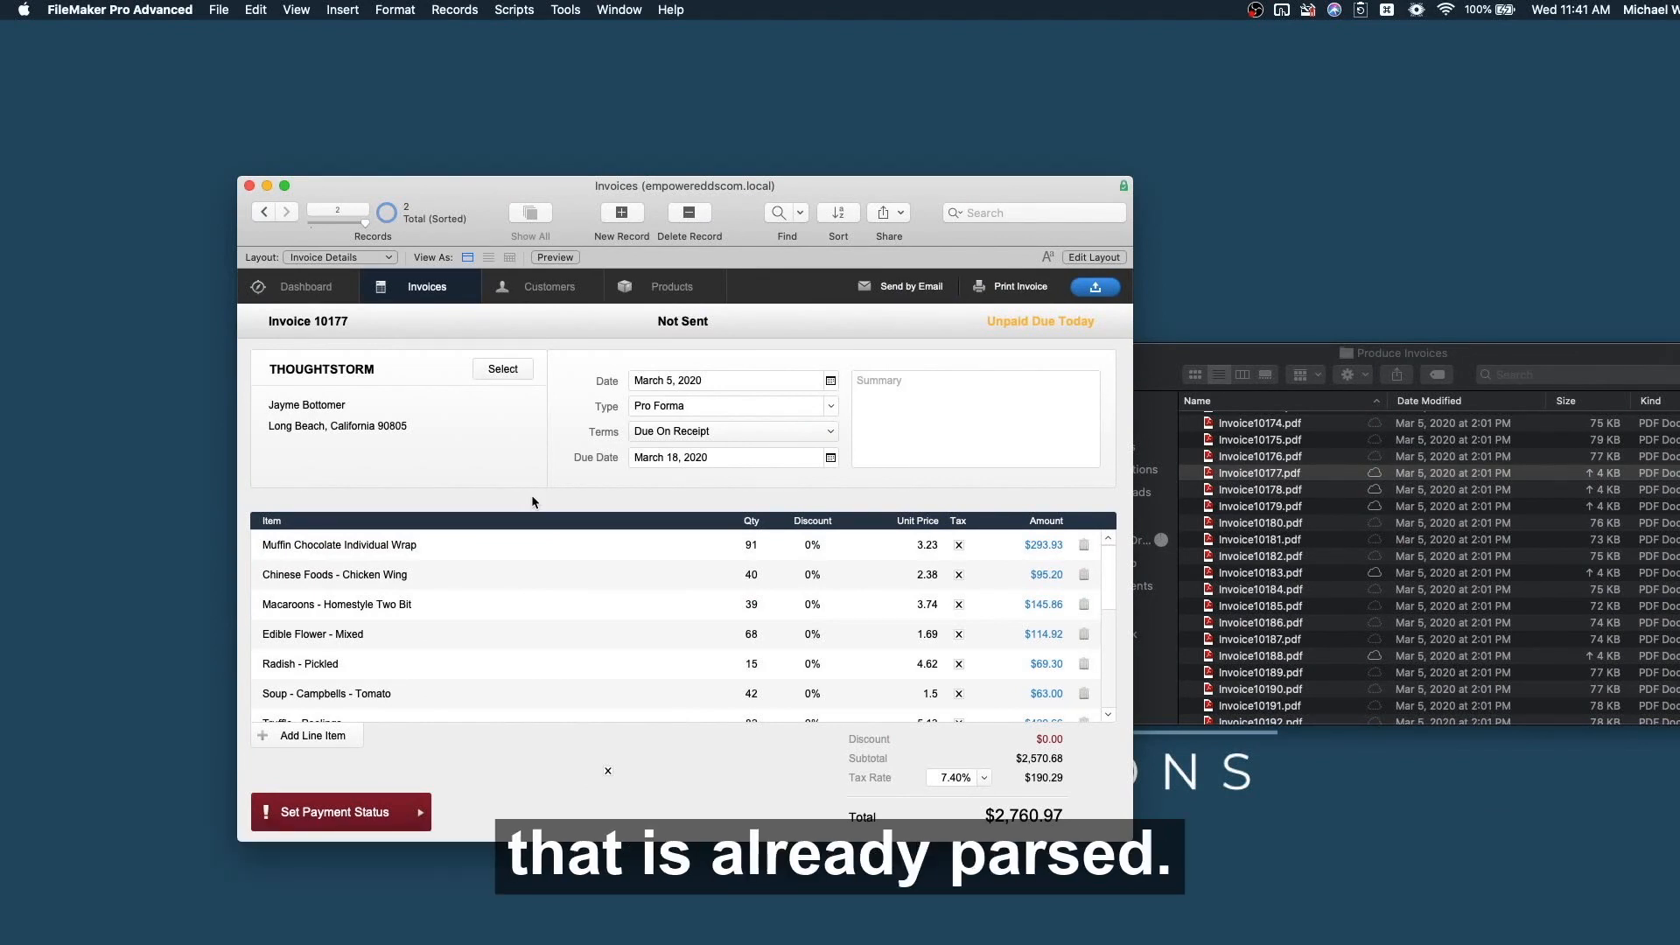
Confirm customers THOUGHTSTORM and JAYO are listed, then reopen invoice 10177.
click(536, 285)
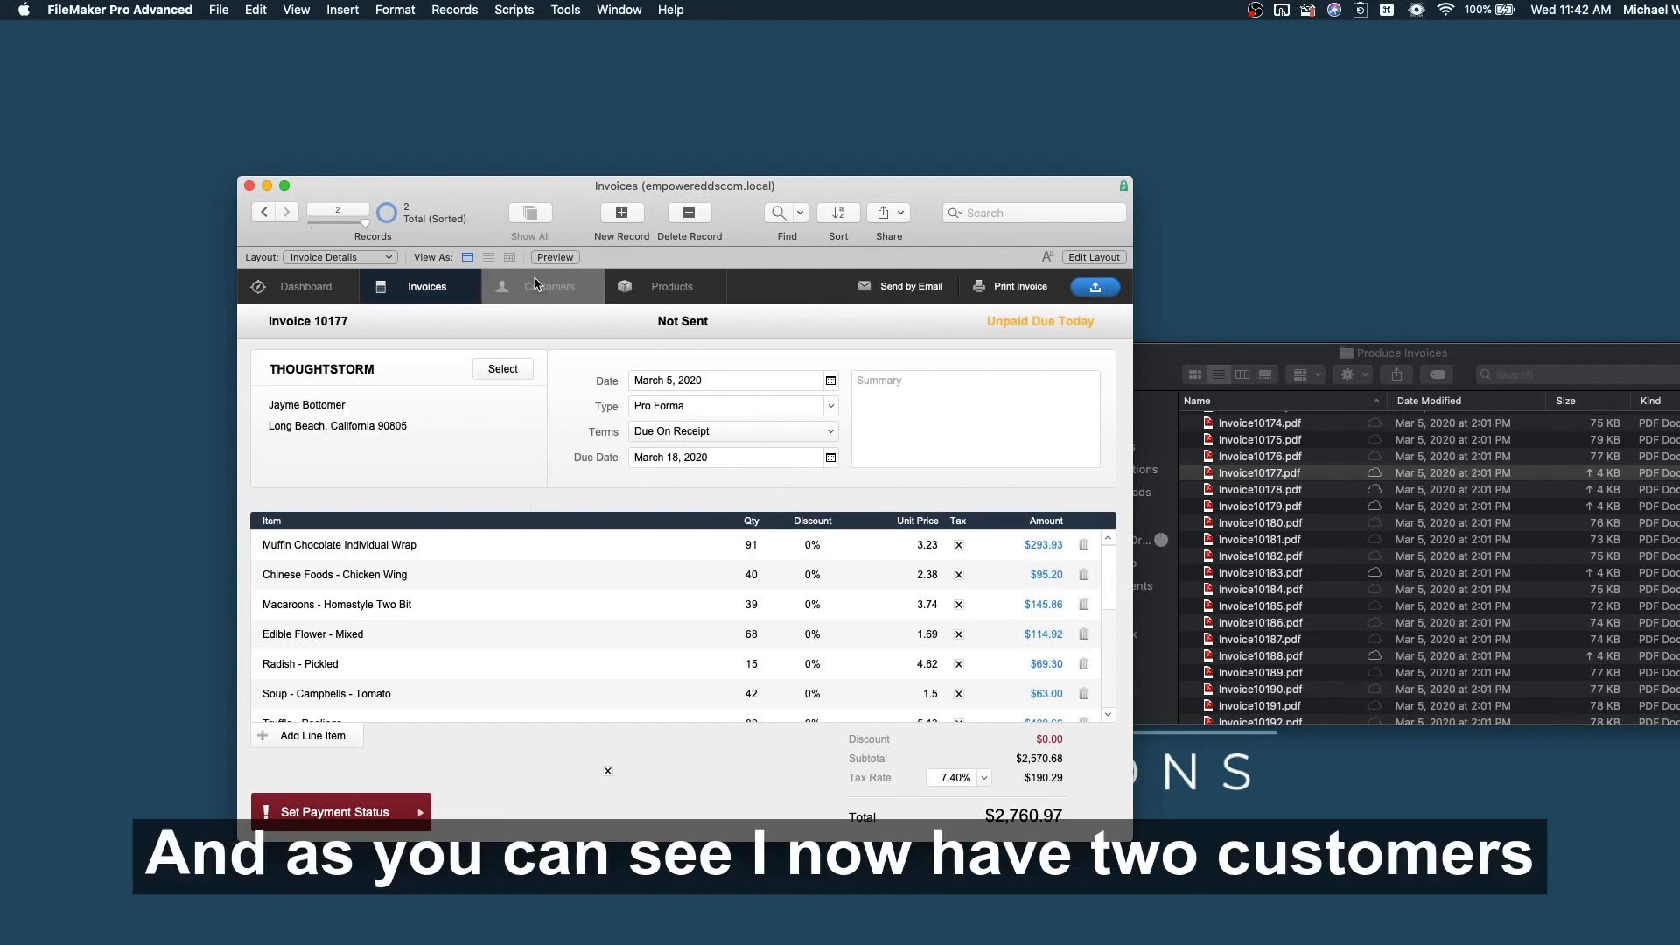
click(413, 289)
click(408, 412)
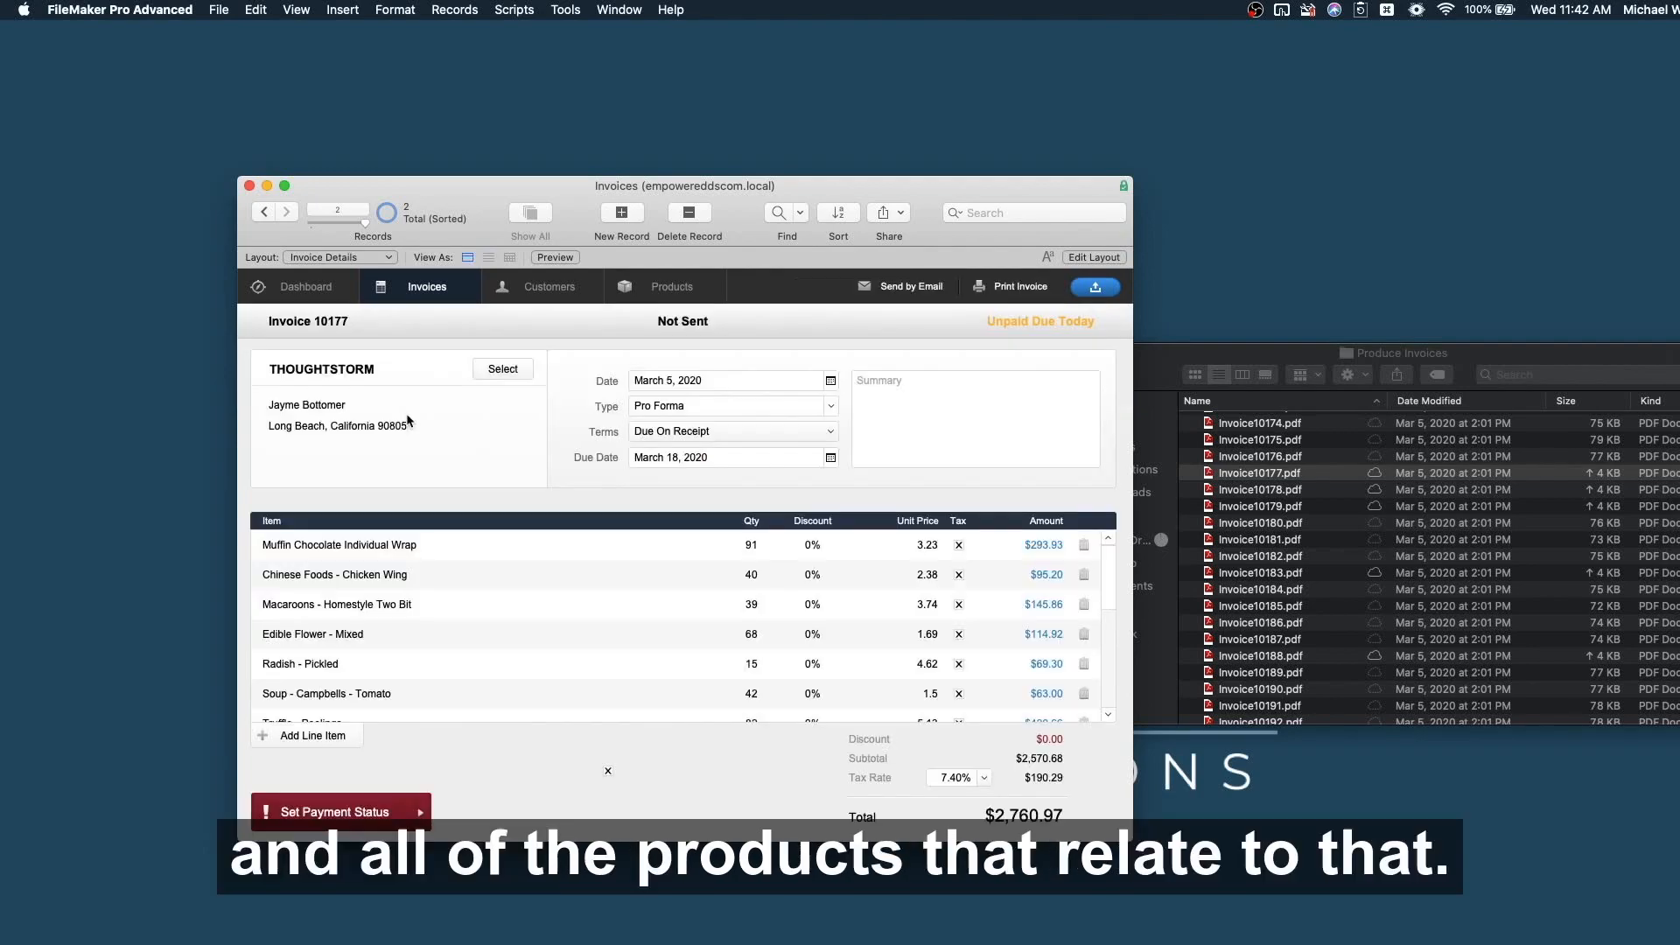
scroll(656, 603, down, 5)
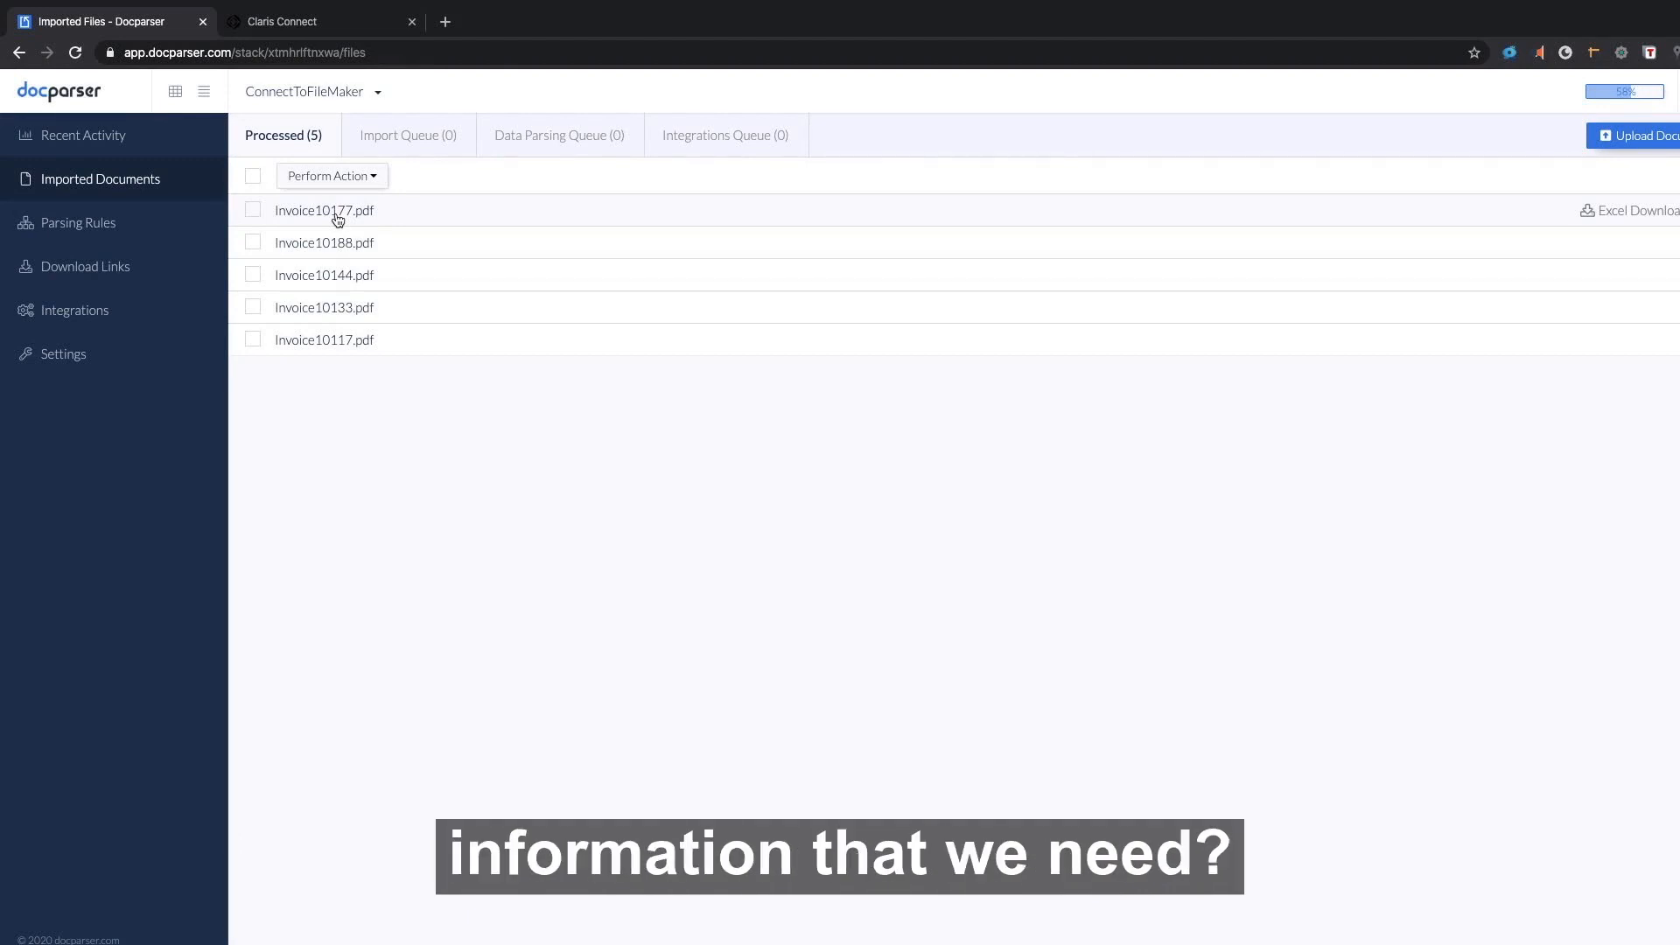
Open the Line Items Pg 1 rule from the parser's Parsing Rules list.
click(80, 226)
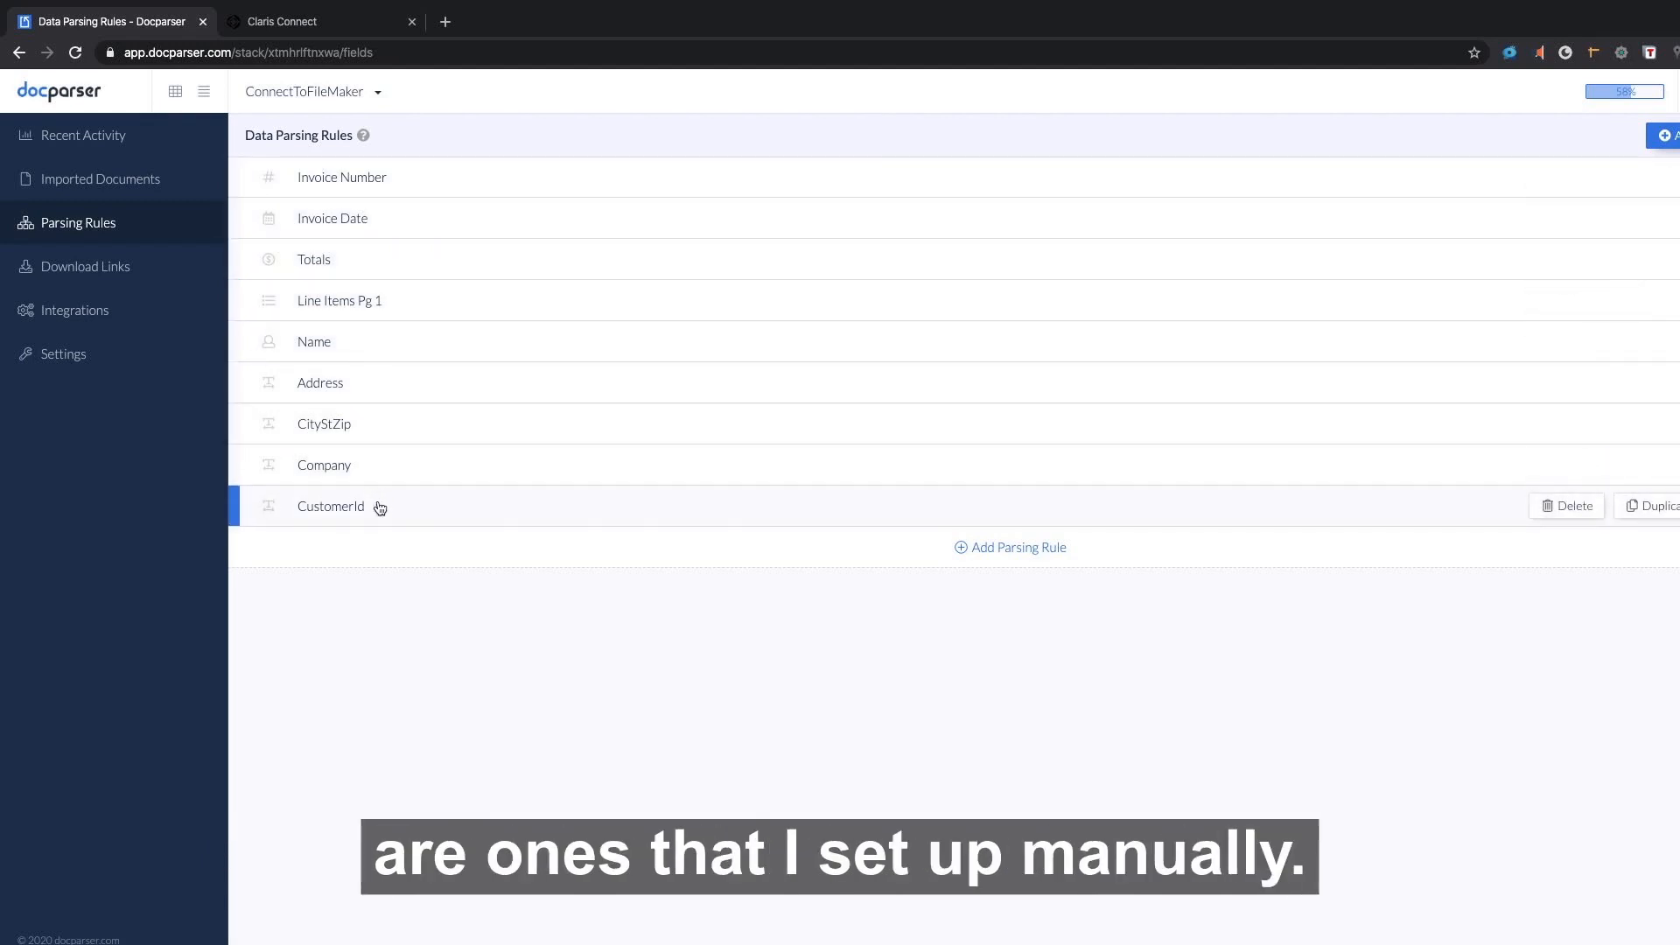
click(434, 313)
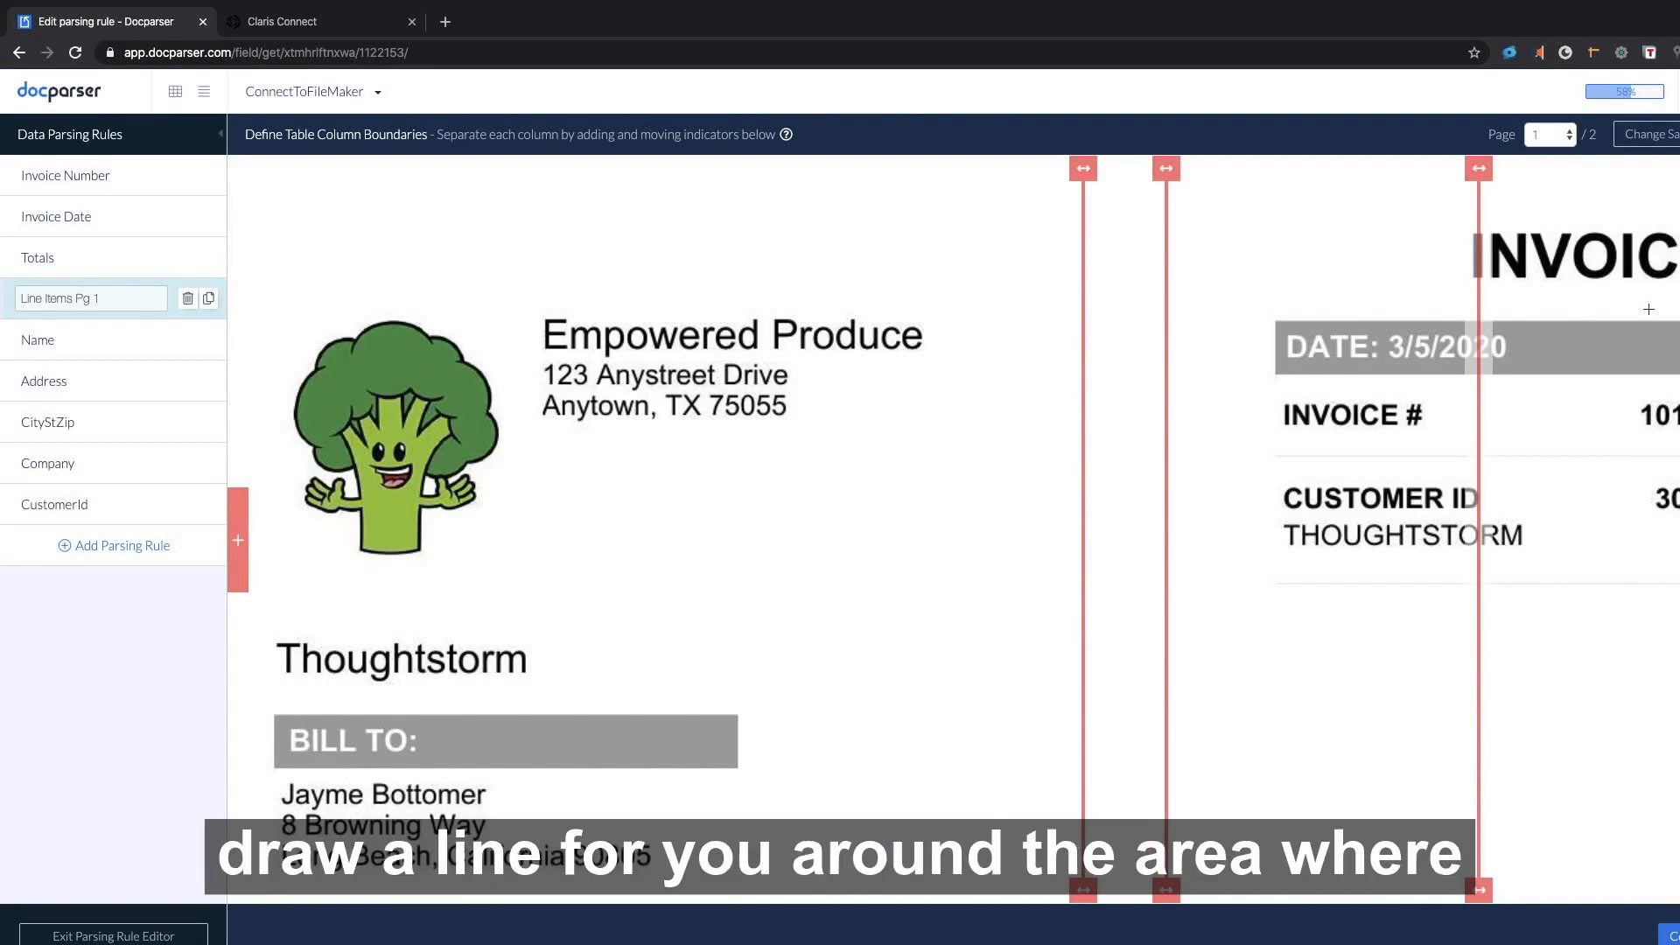
Scroll the sample invoice to inspect the line-item column dividers and refined results.
scroll(1295, 565, down, 7)
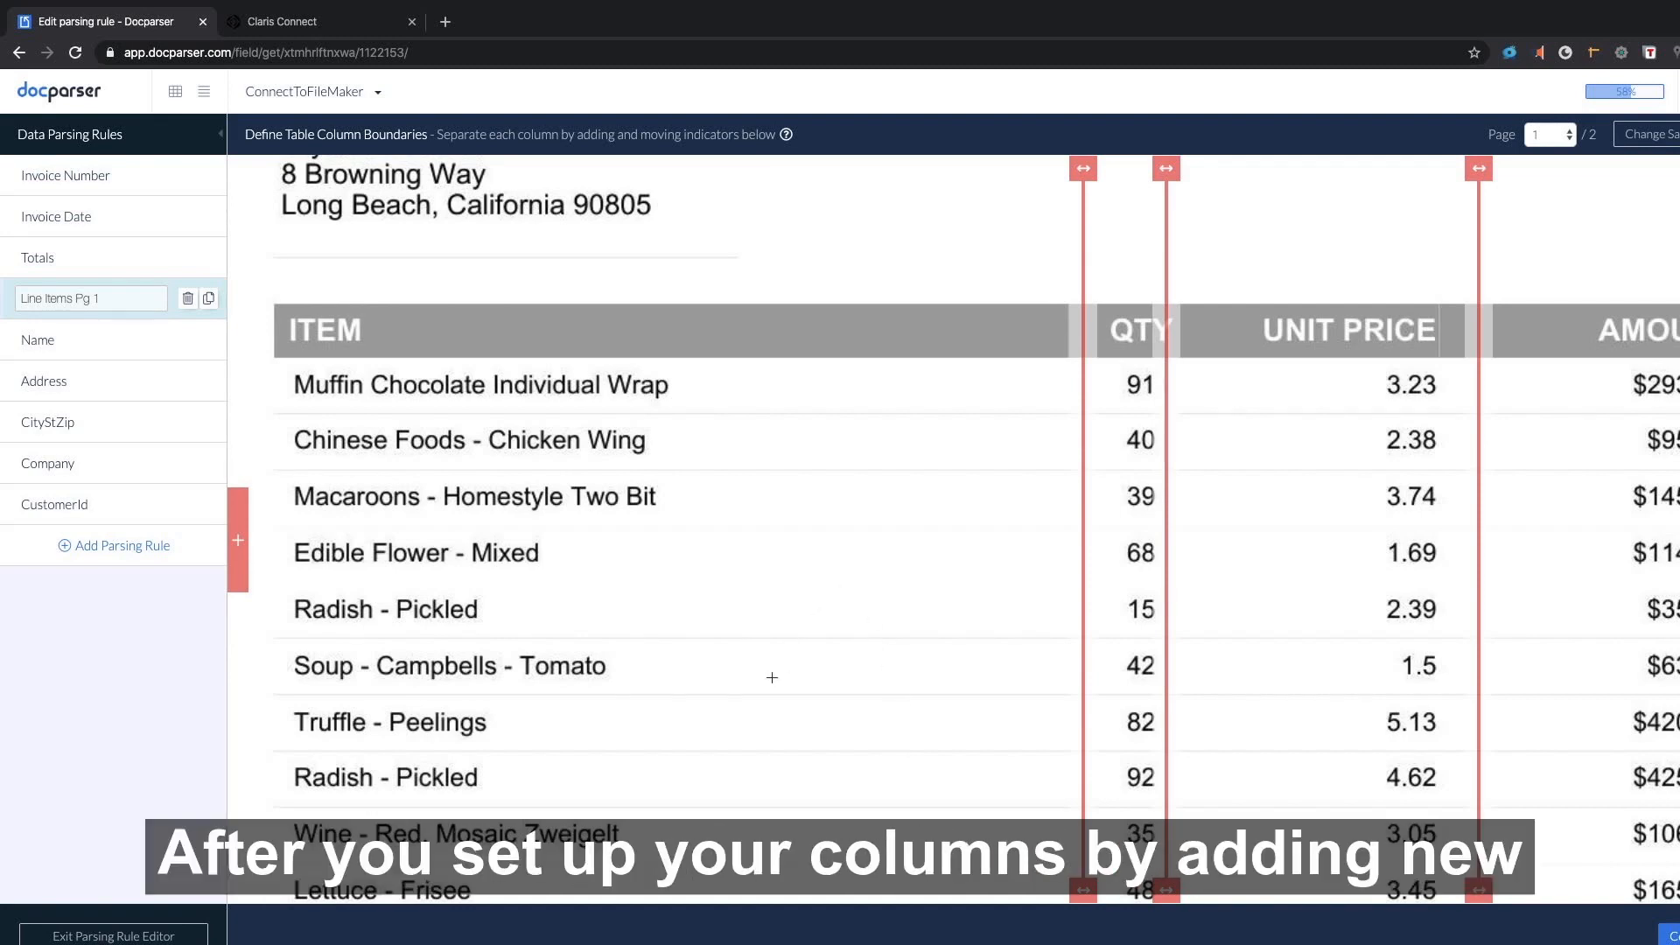
scroll(1267, 630, up, 7)
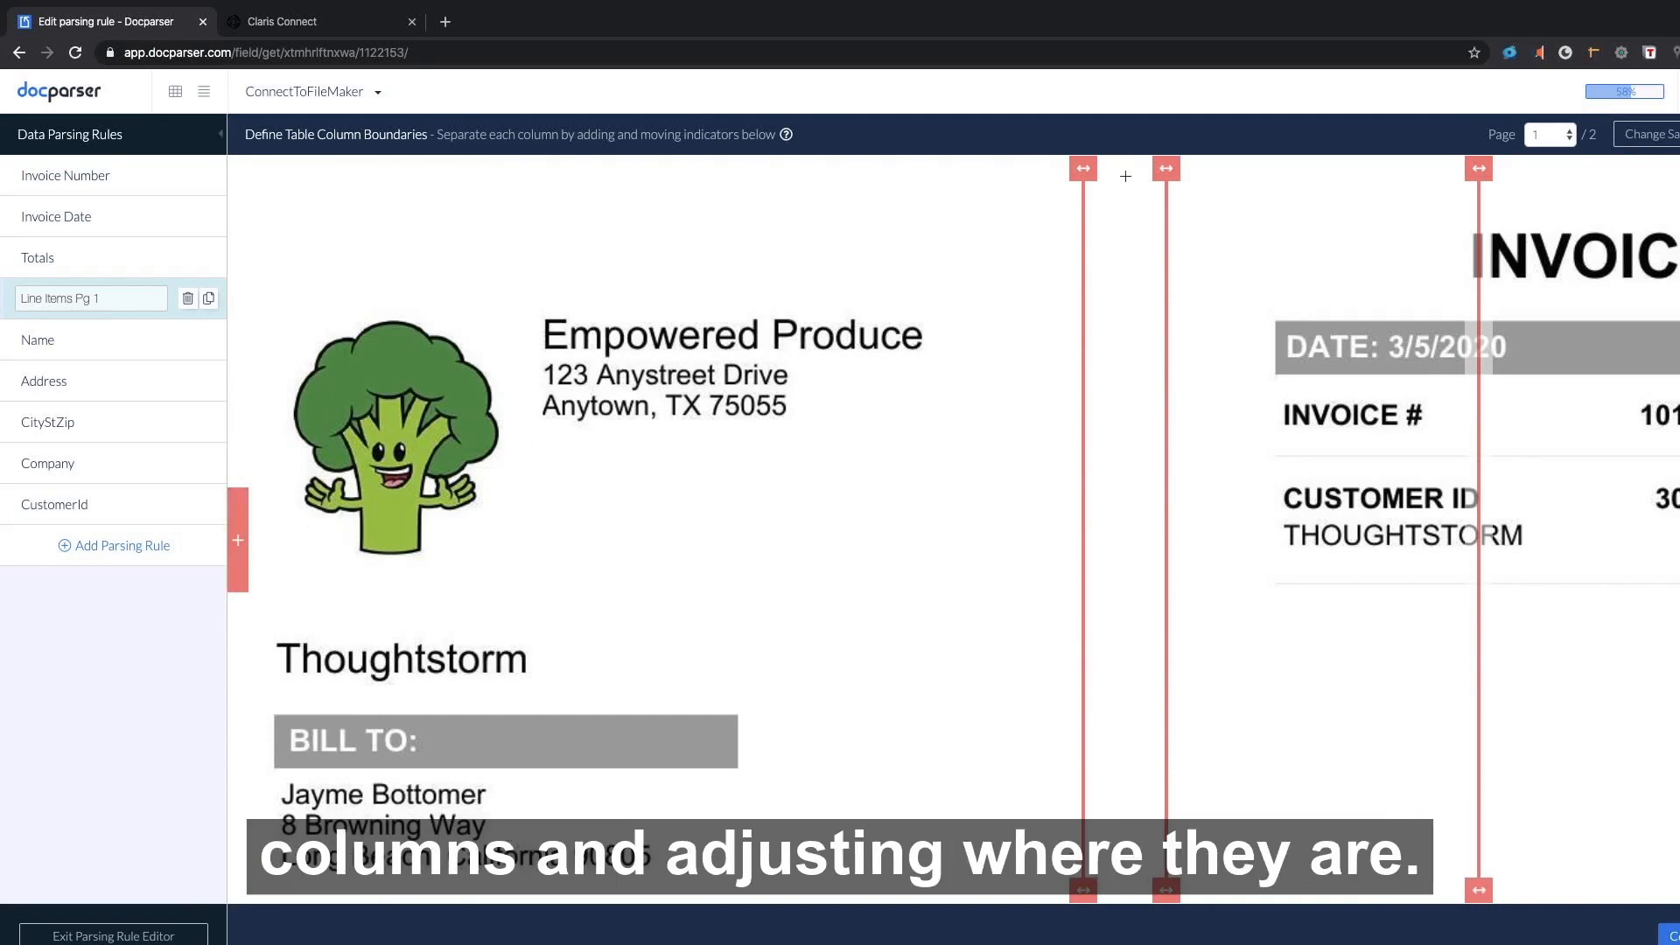
scroll(1098, 684, down, 8)
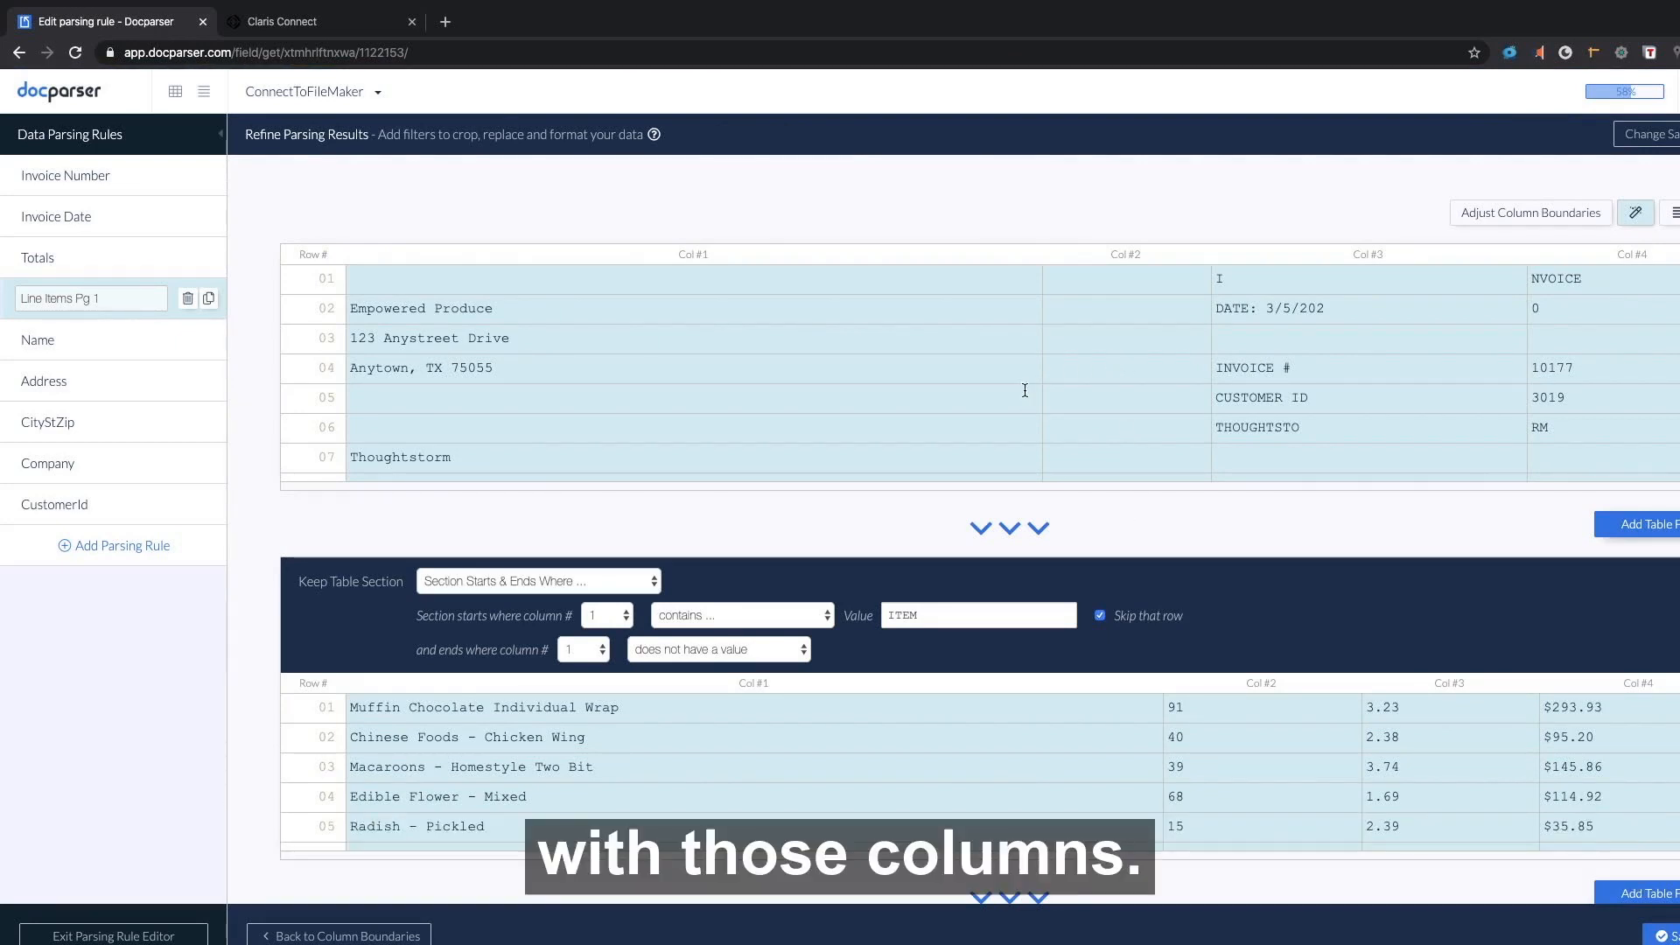
Review the Keep Table Section, Keep Rows Where and Name Column Headers filters, then open the Name rule.
scroll(1024, 391, down, 5)
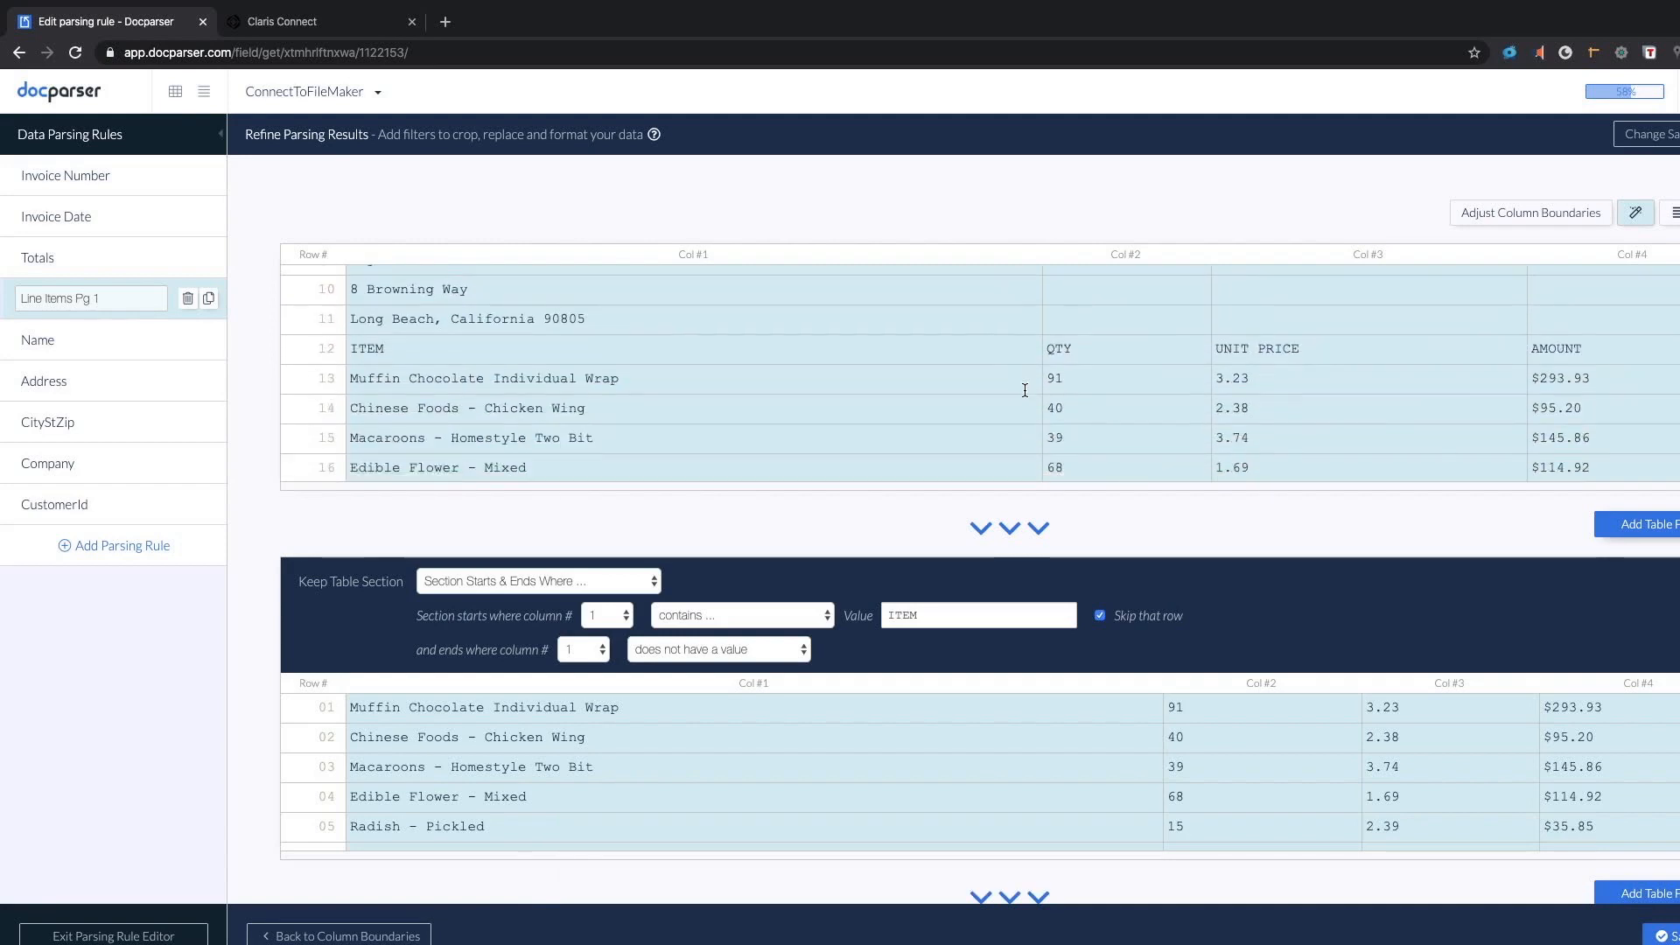
scroll(1024, 390, up, 5)
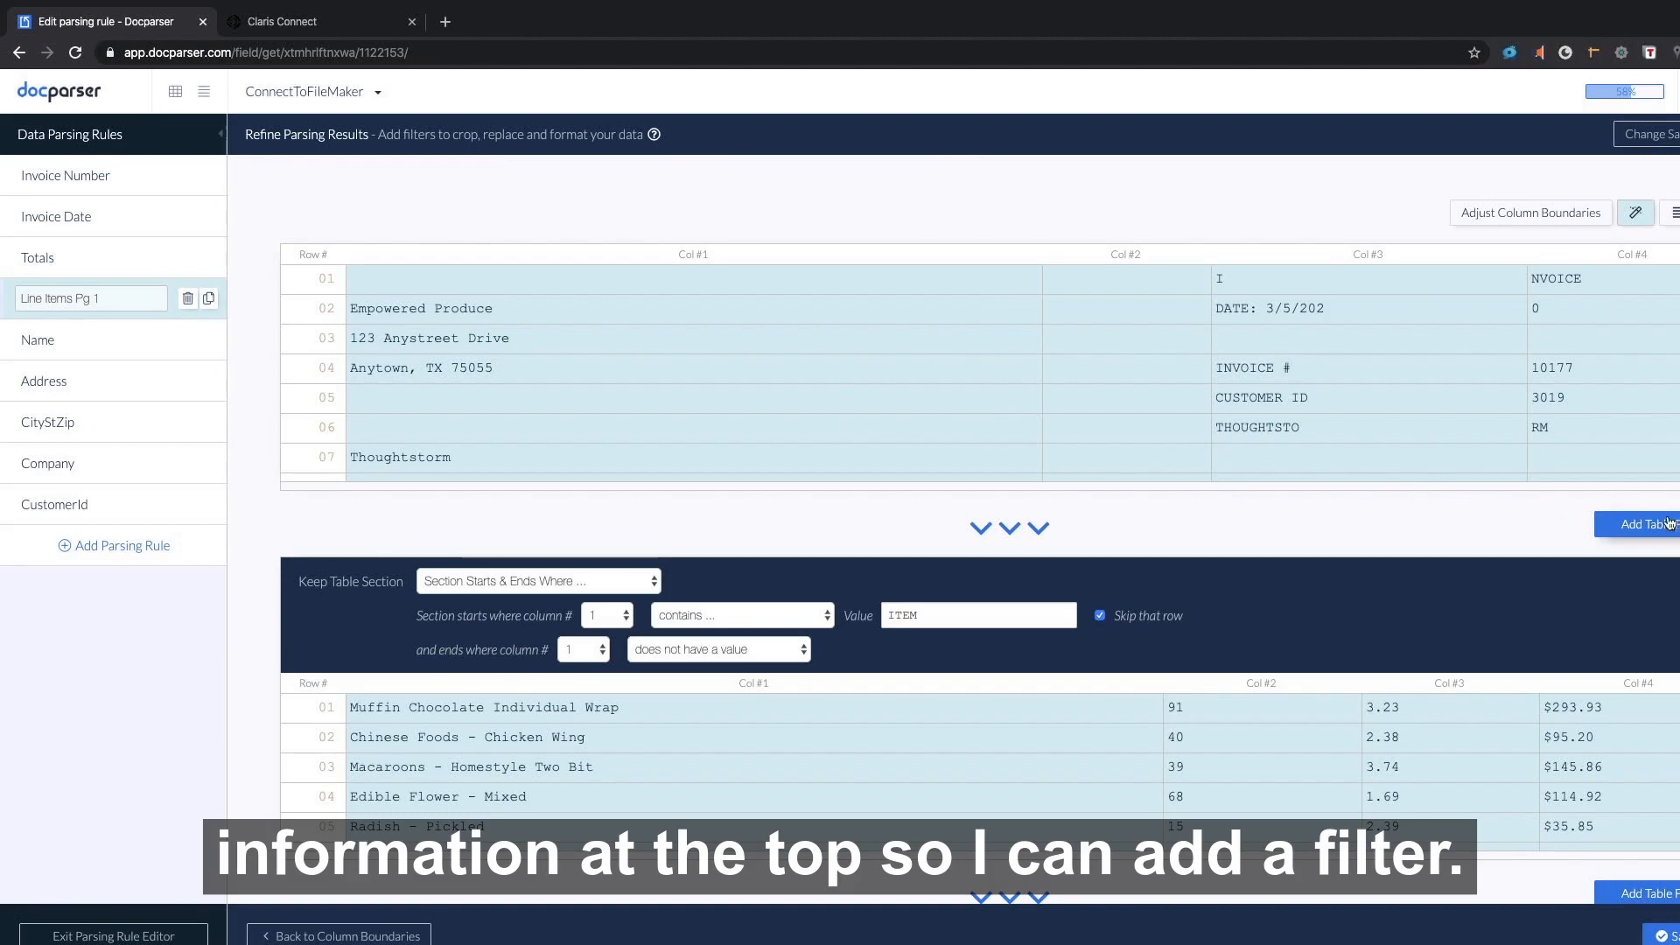
scroll(1236, 504, down, 3)
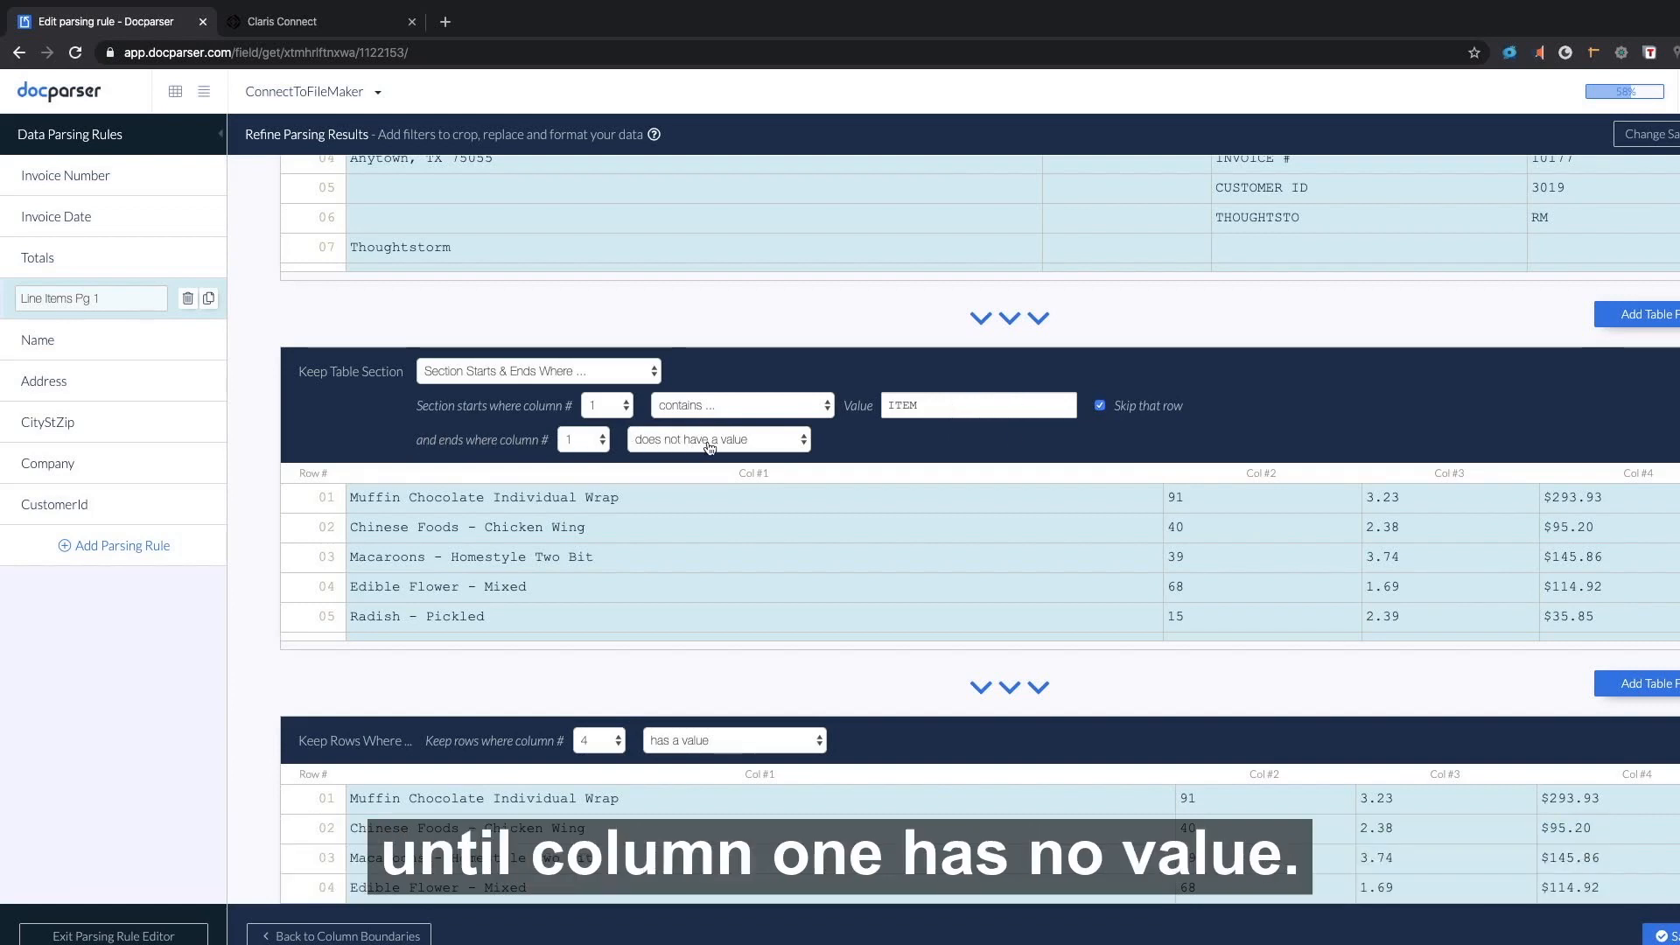
scroll(706, 552, up, 1)
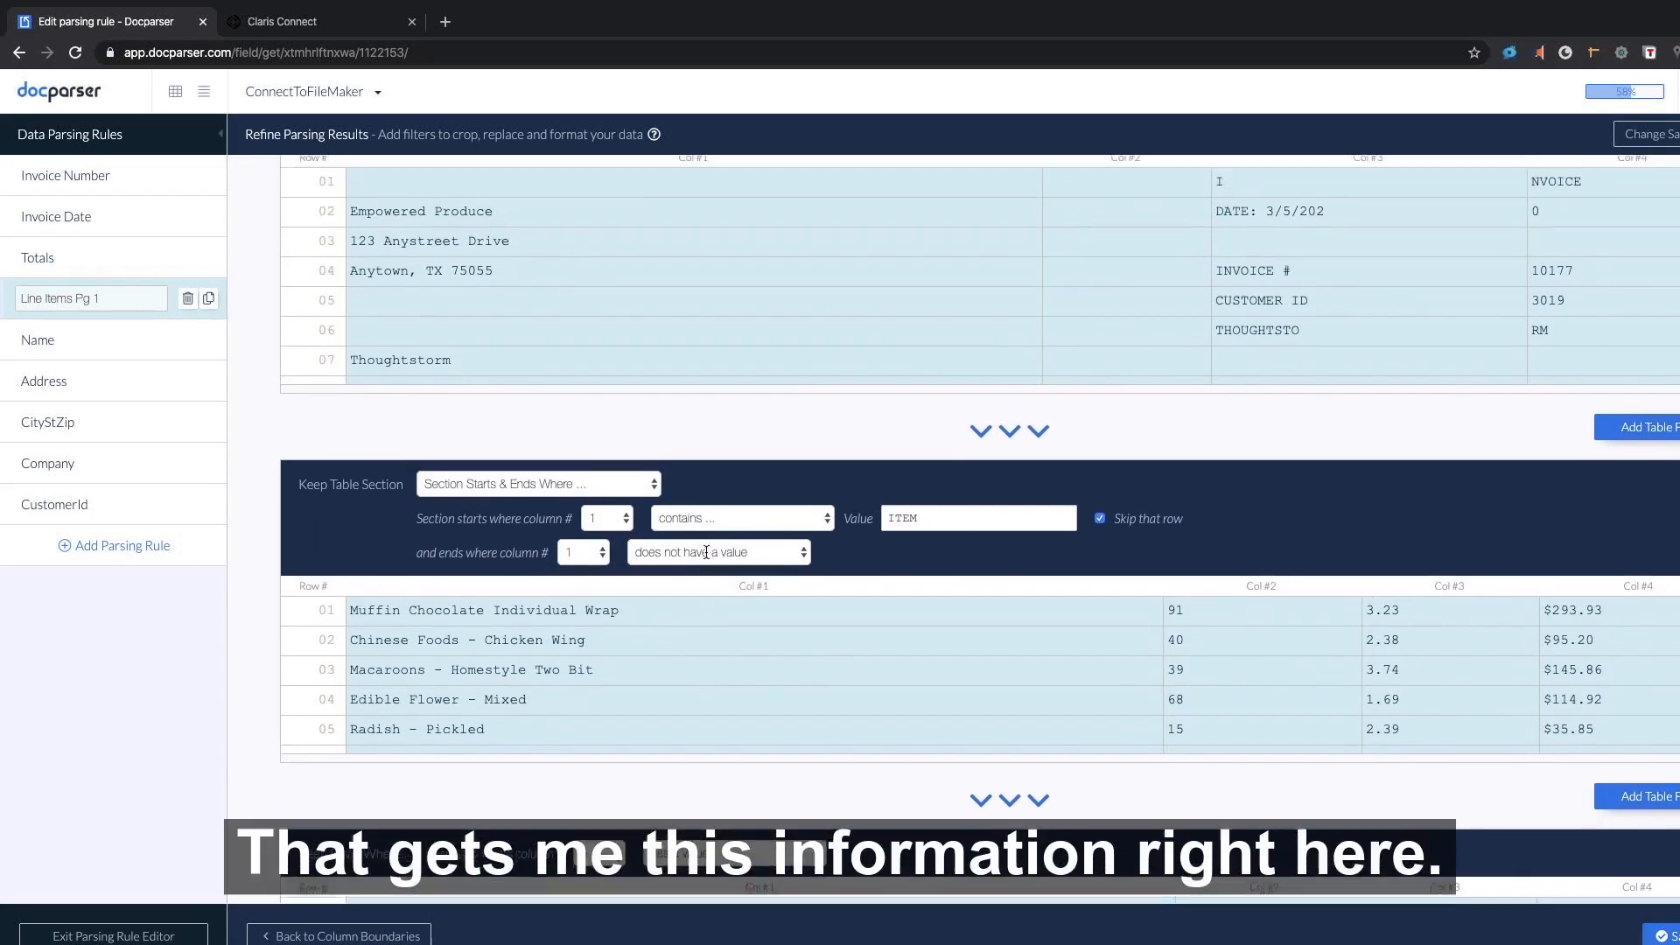
scroll(706, 552, down, 2)
scroll(880, 525, down, 5)
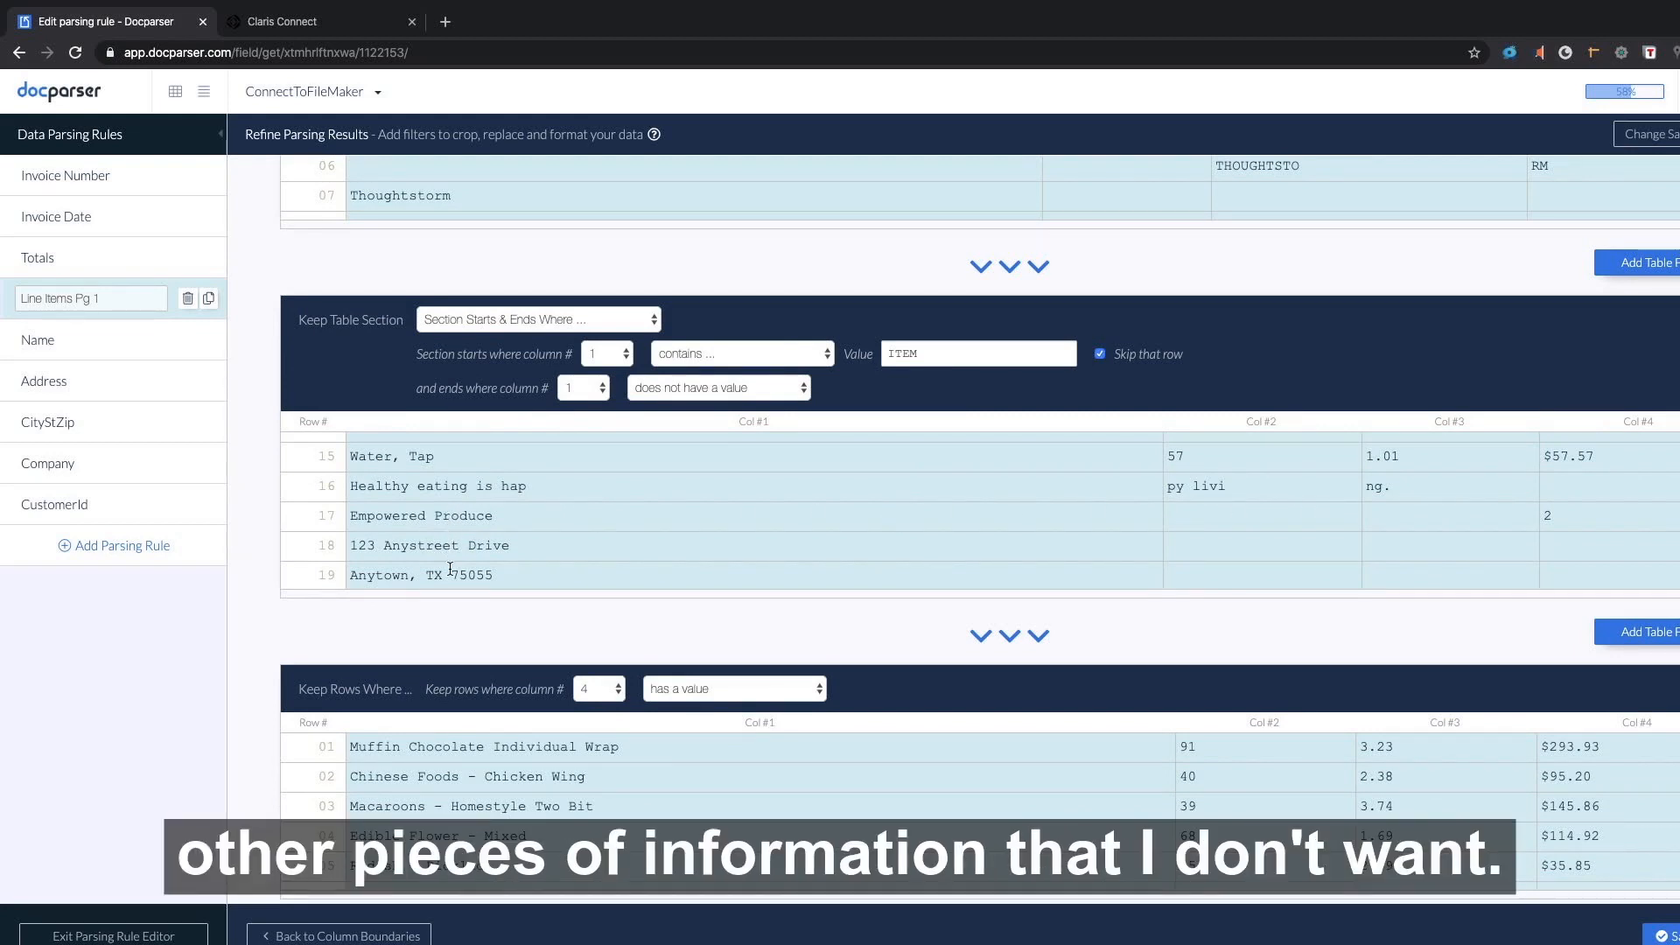
scroll(912, 644, down, 3)
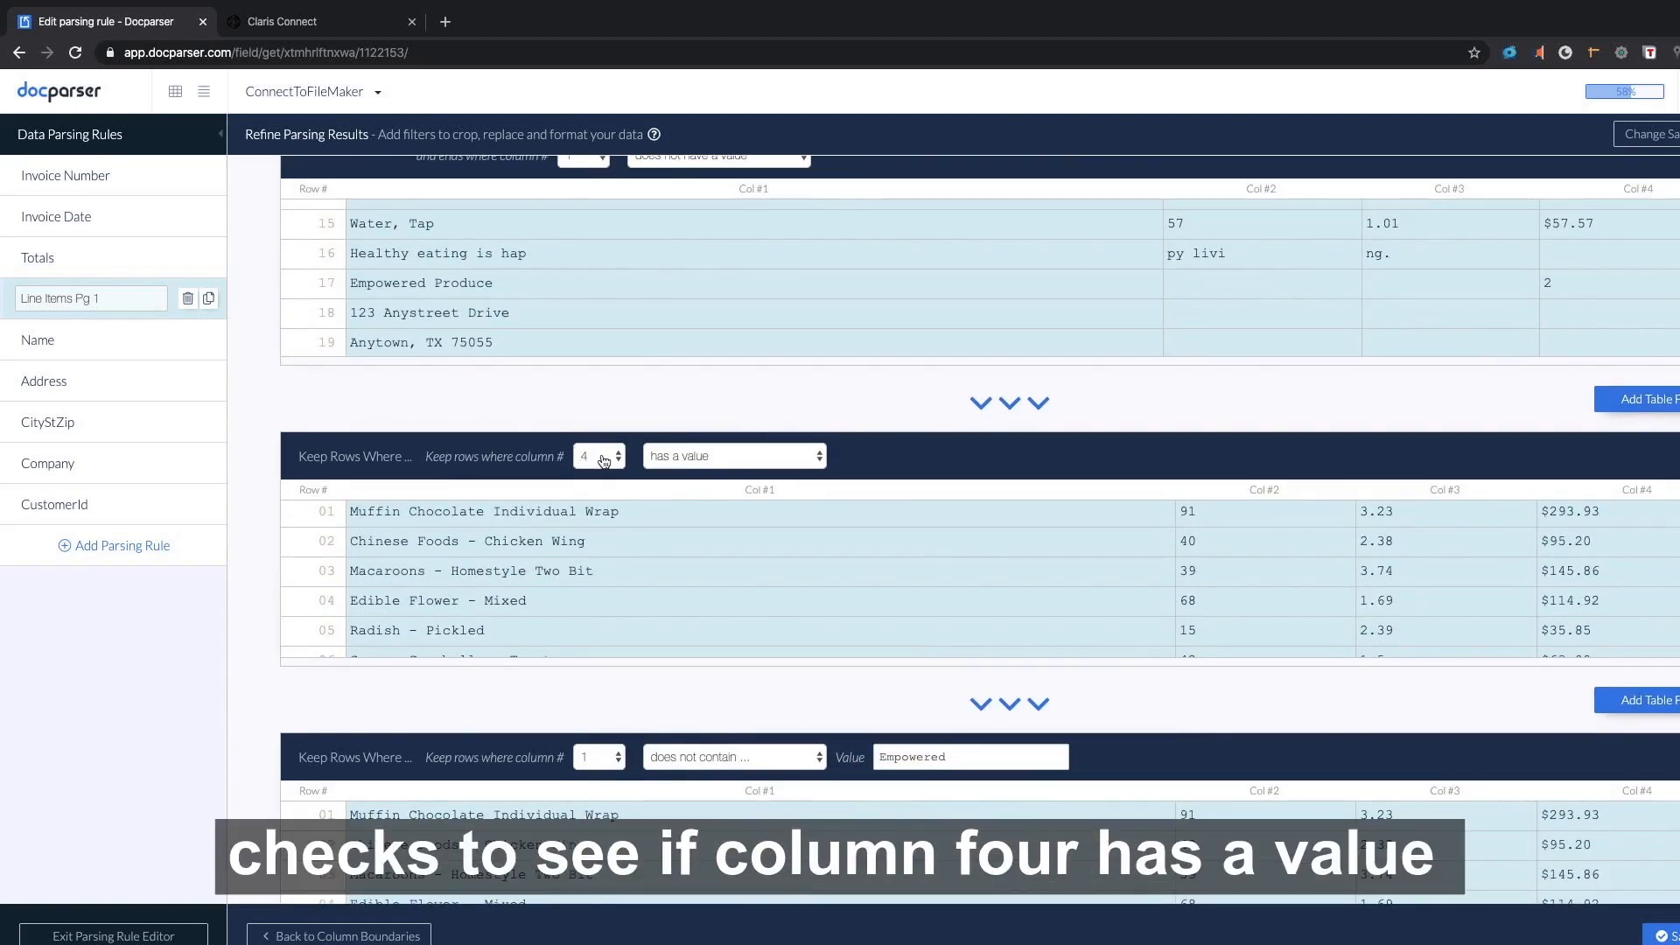
scroll(1092, 582, down, 4)
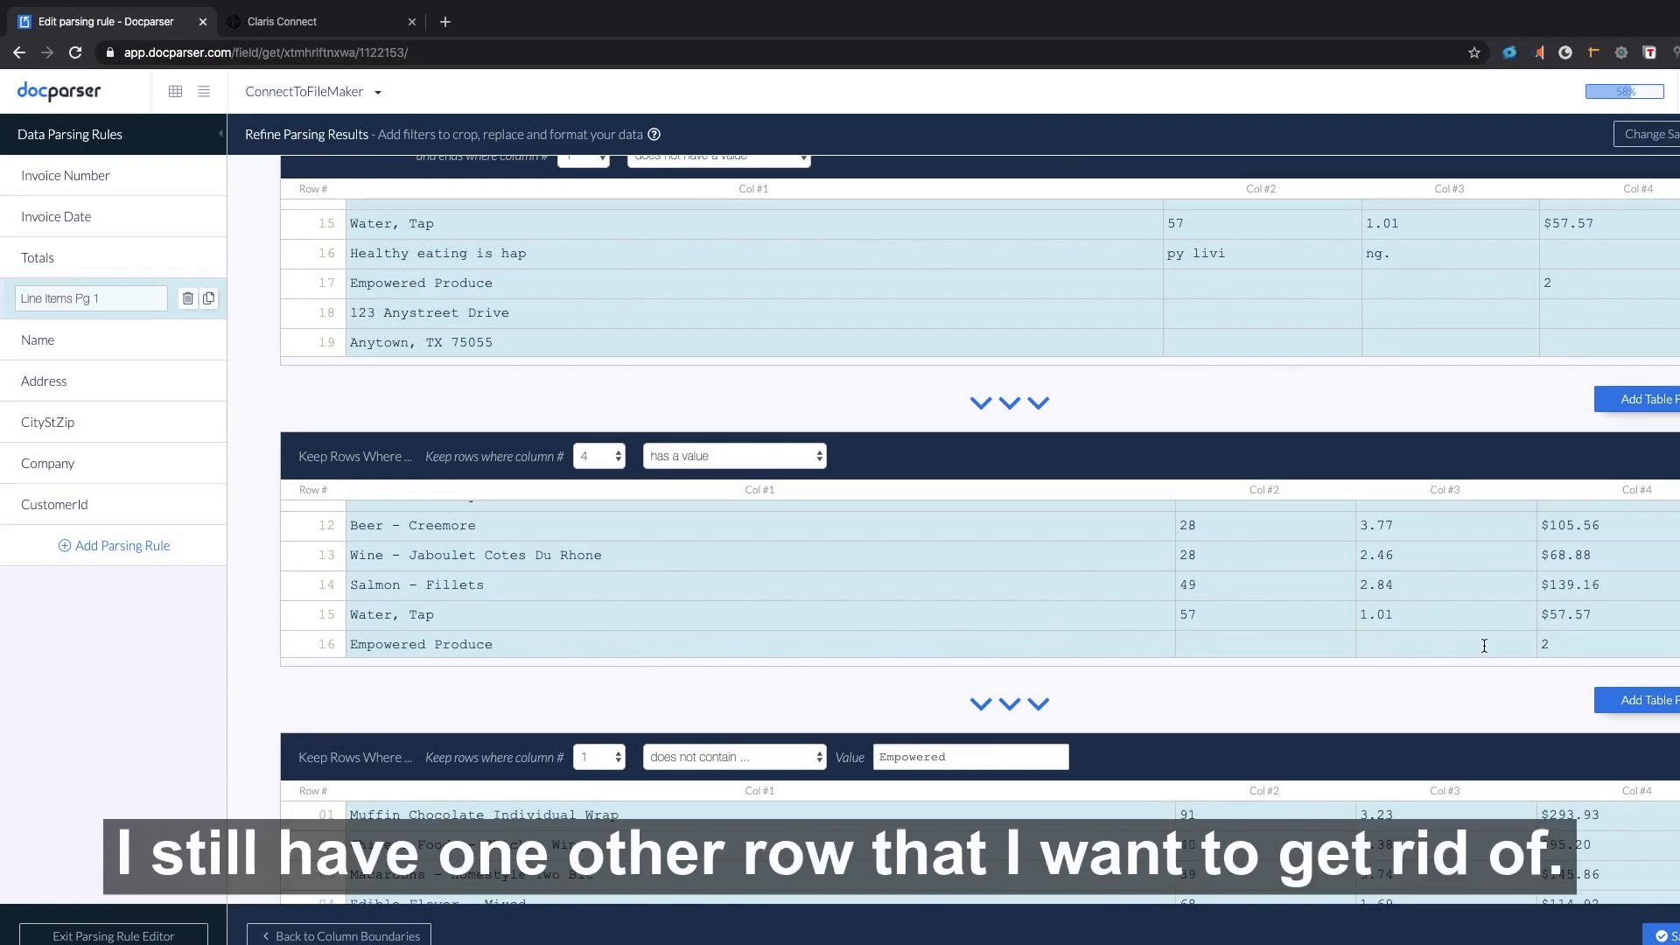
scroll(1262, 698, down, 3)
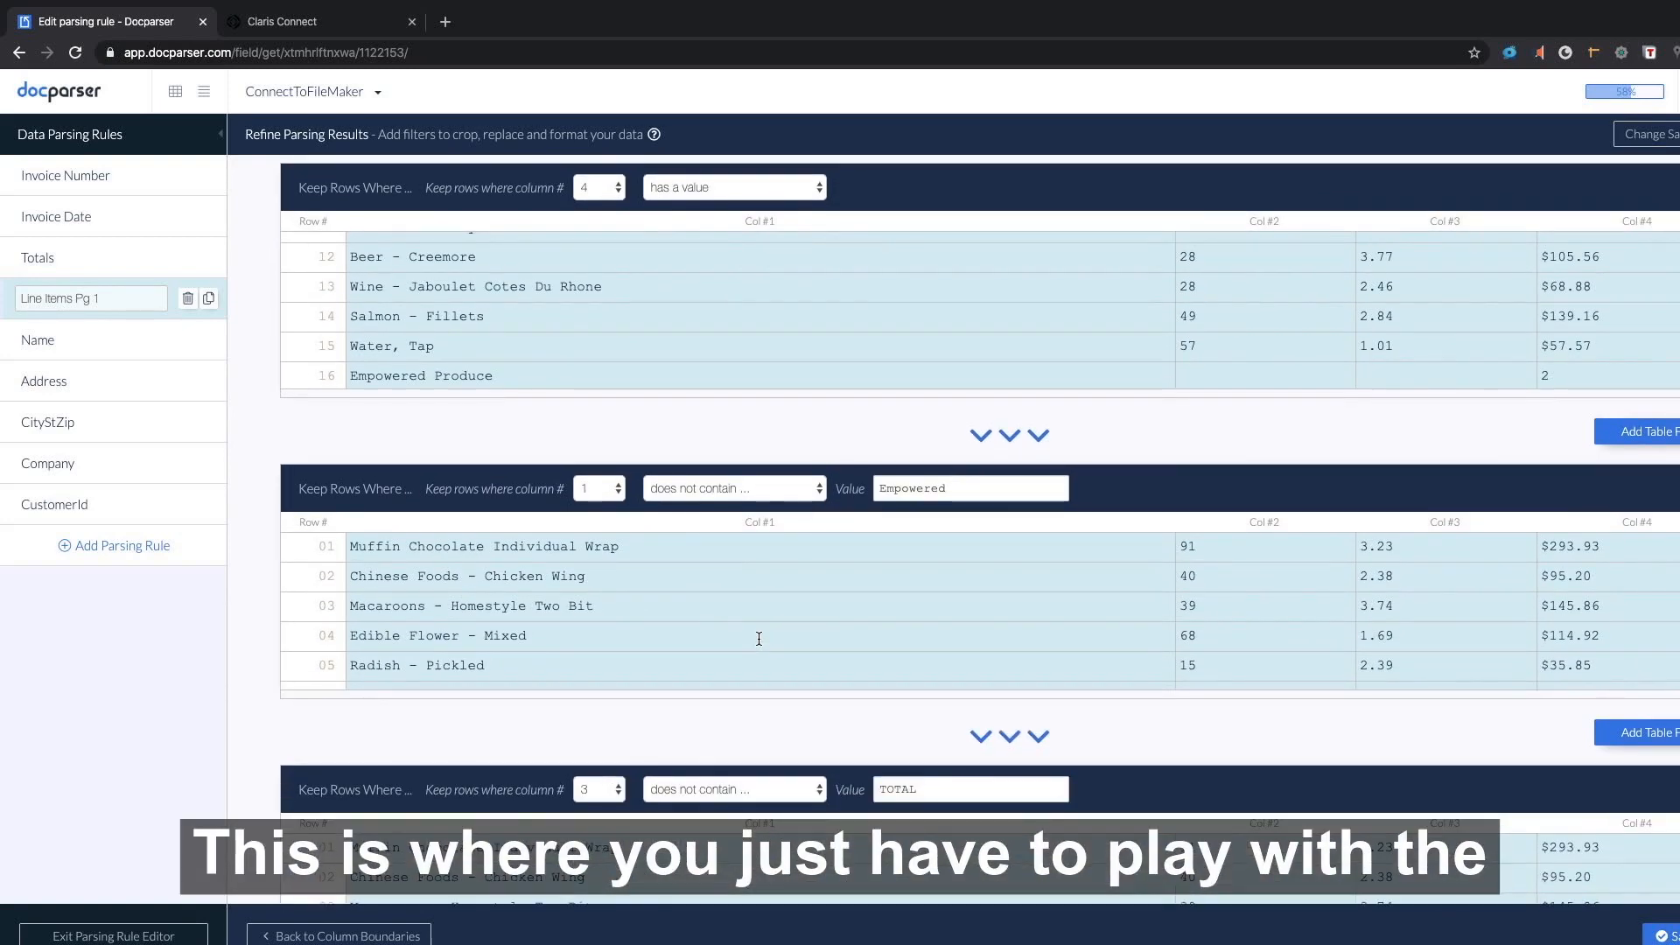
scroll(758, 637, down, 5)
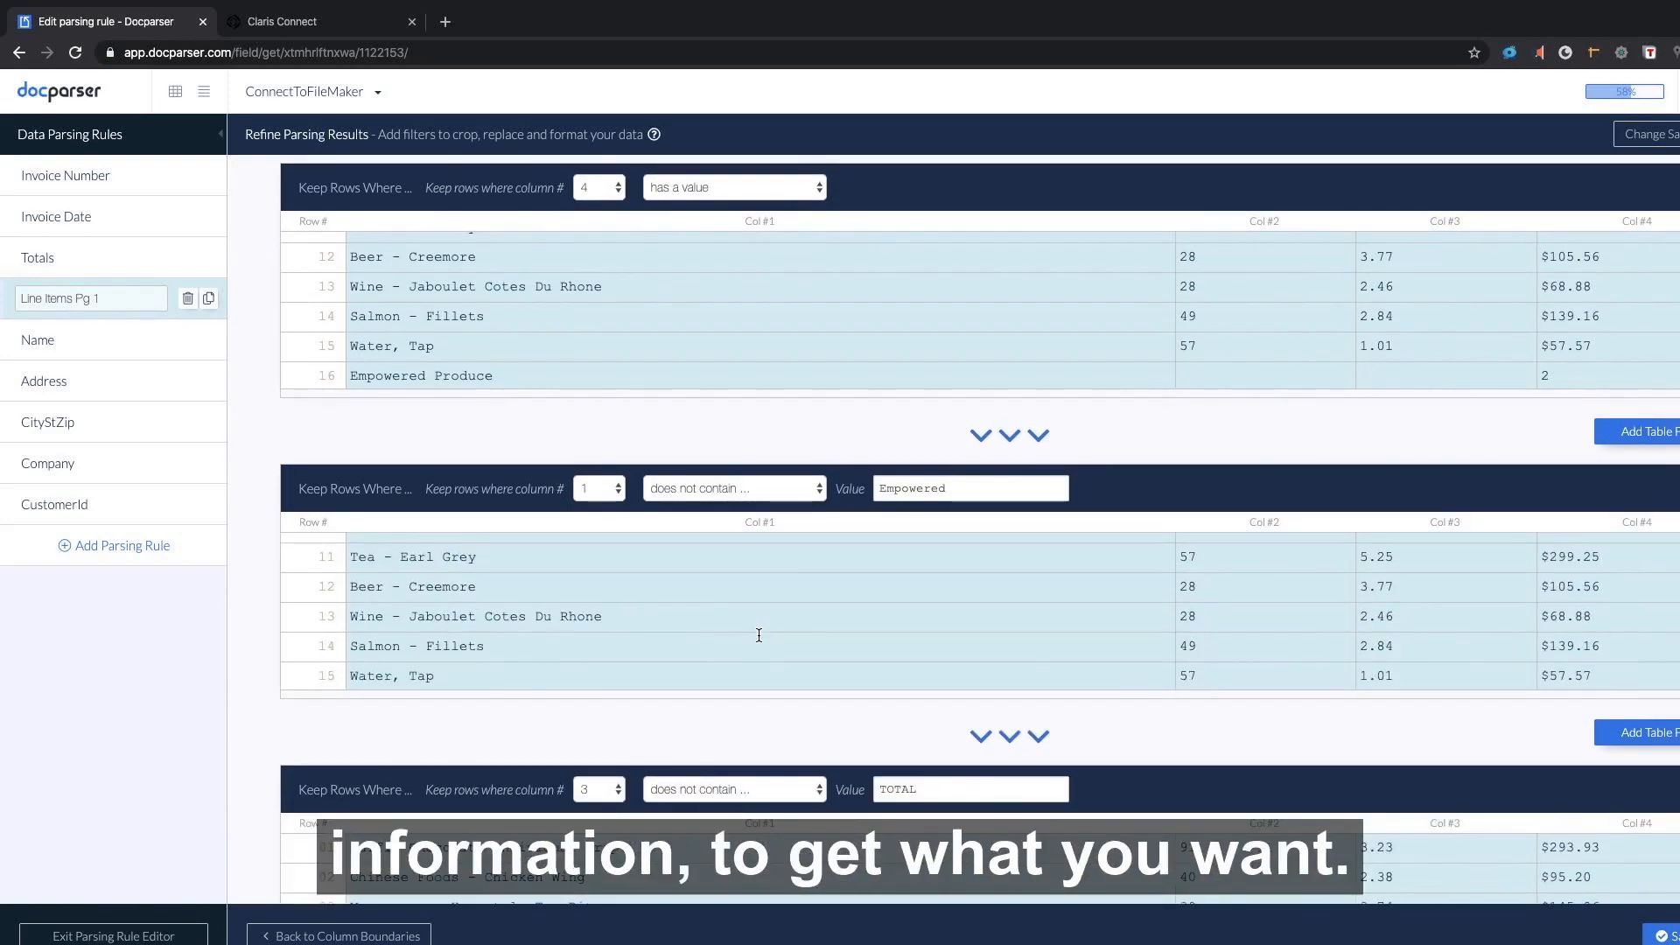
scroll(759, 636, down, 10)
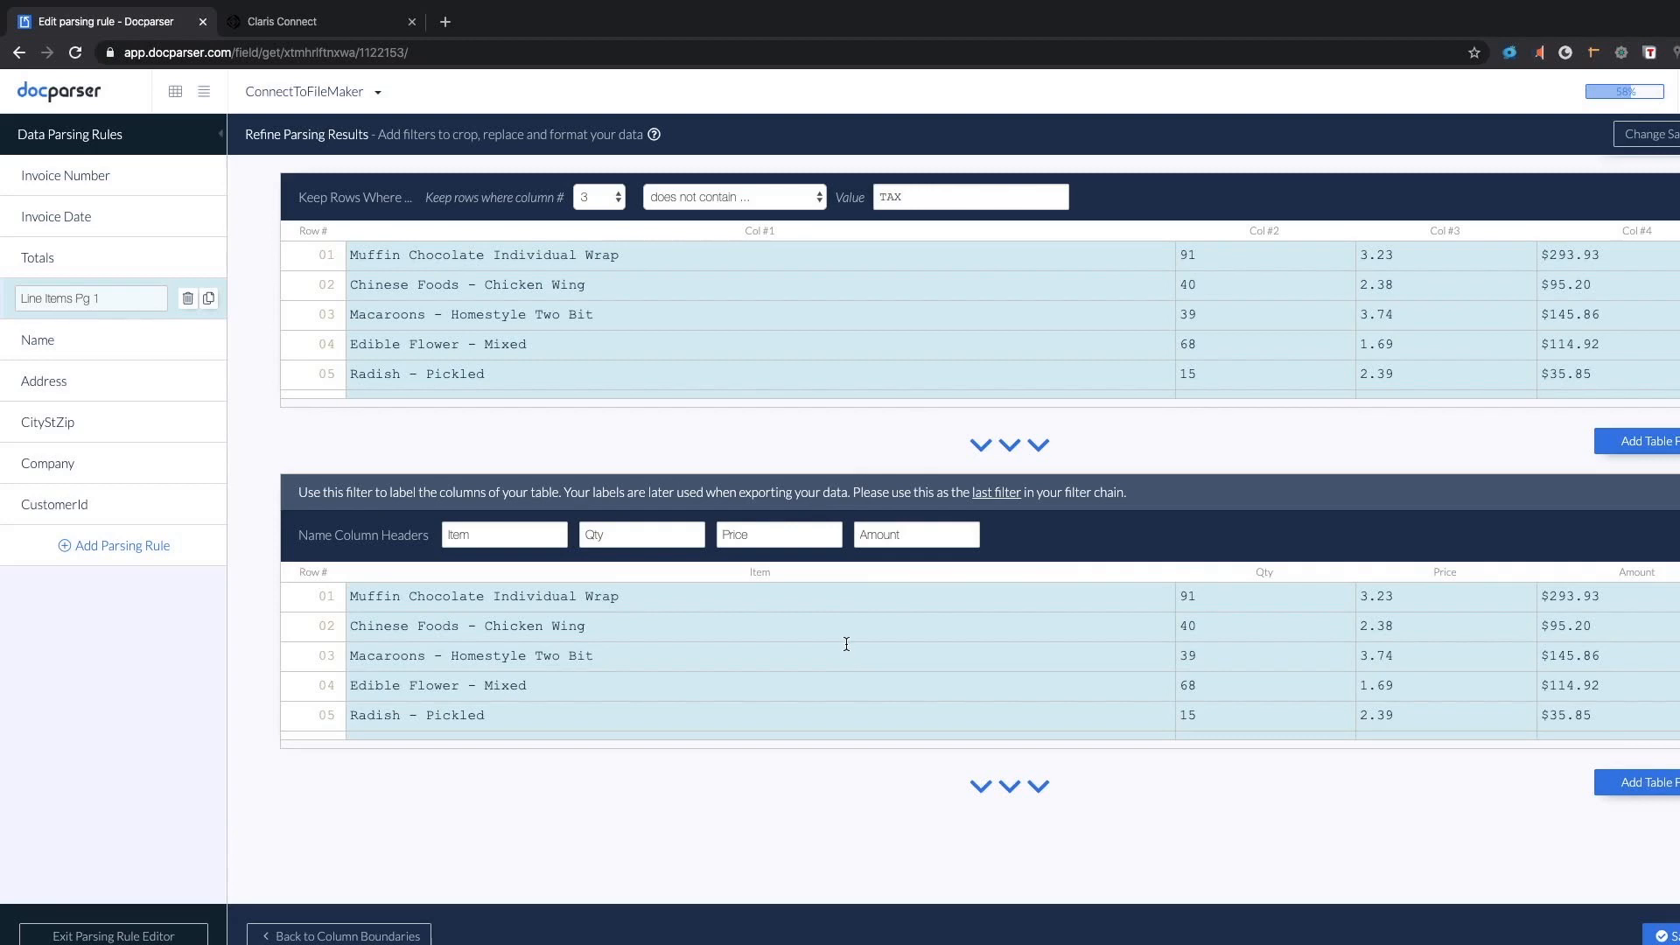
click(77, 348)
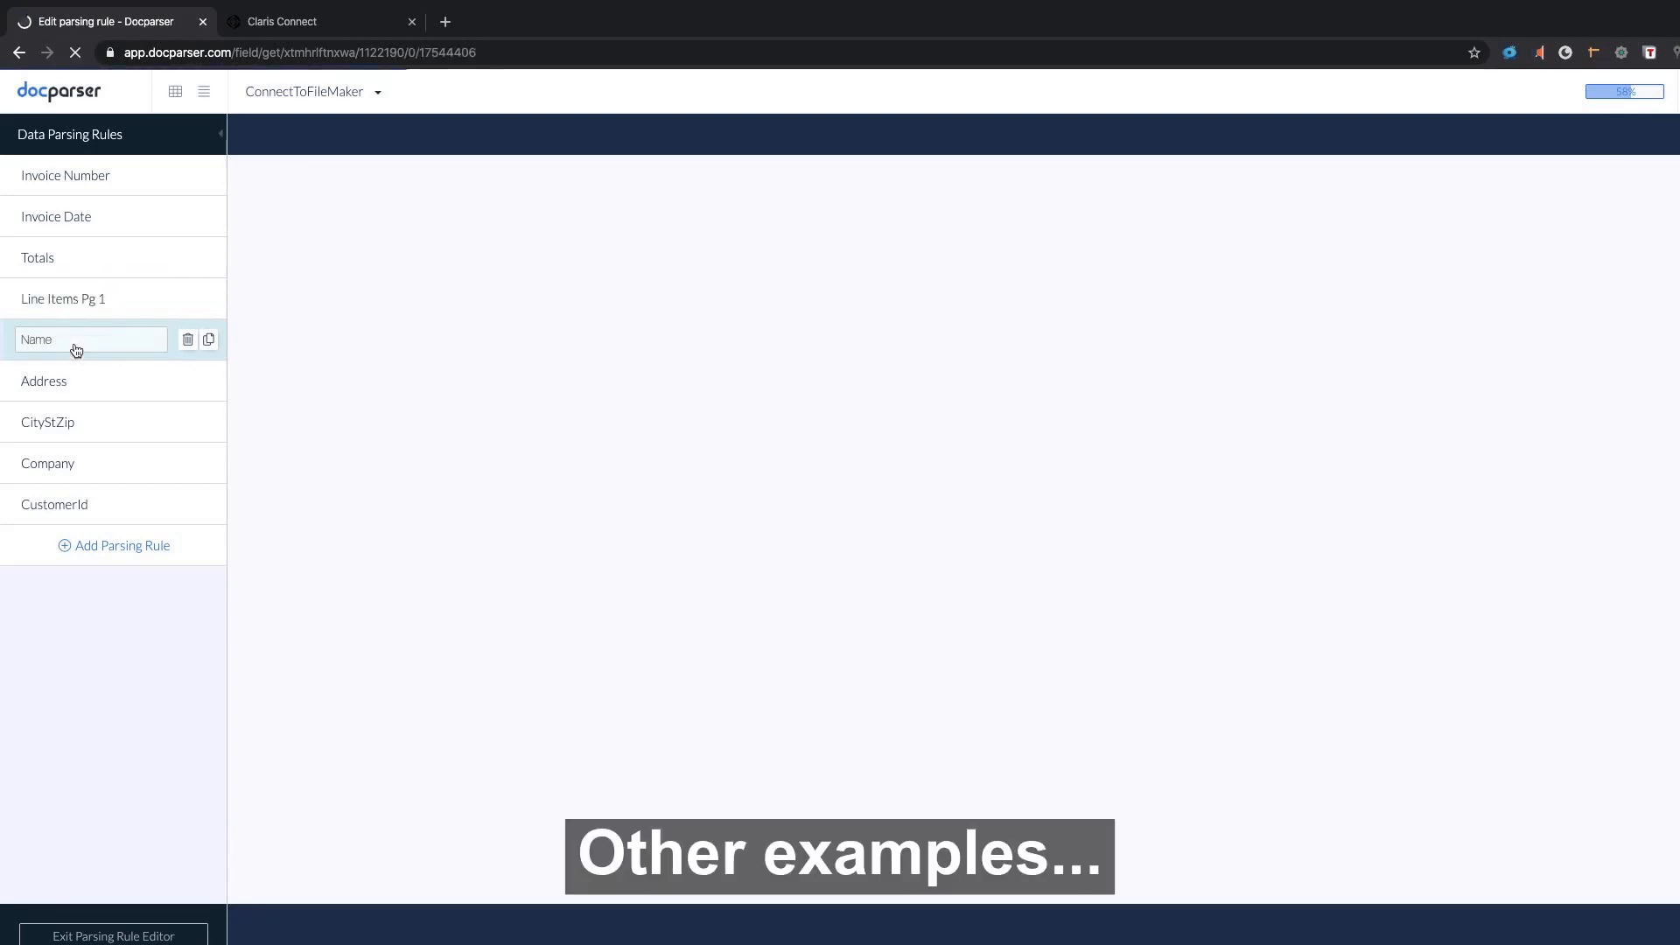
Review the Name rule, then inspect the Address rule's Define Start/End Position filters.
scroll(873, 610, down, 3)
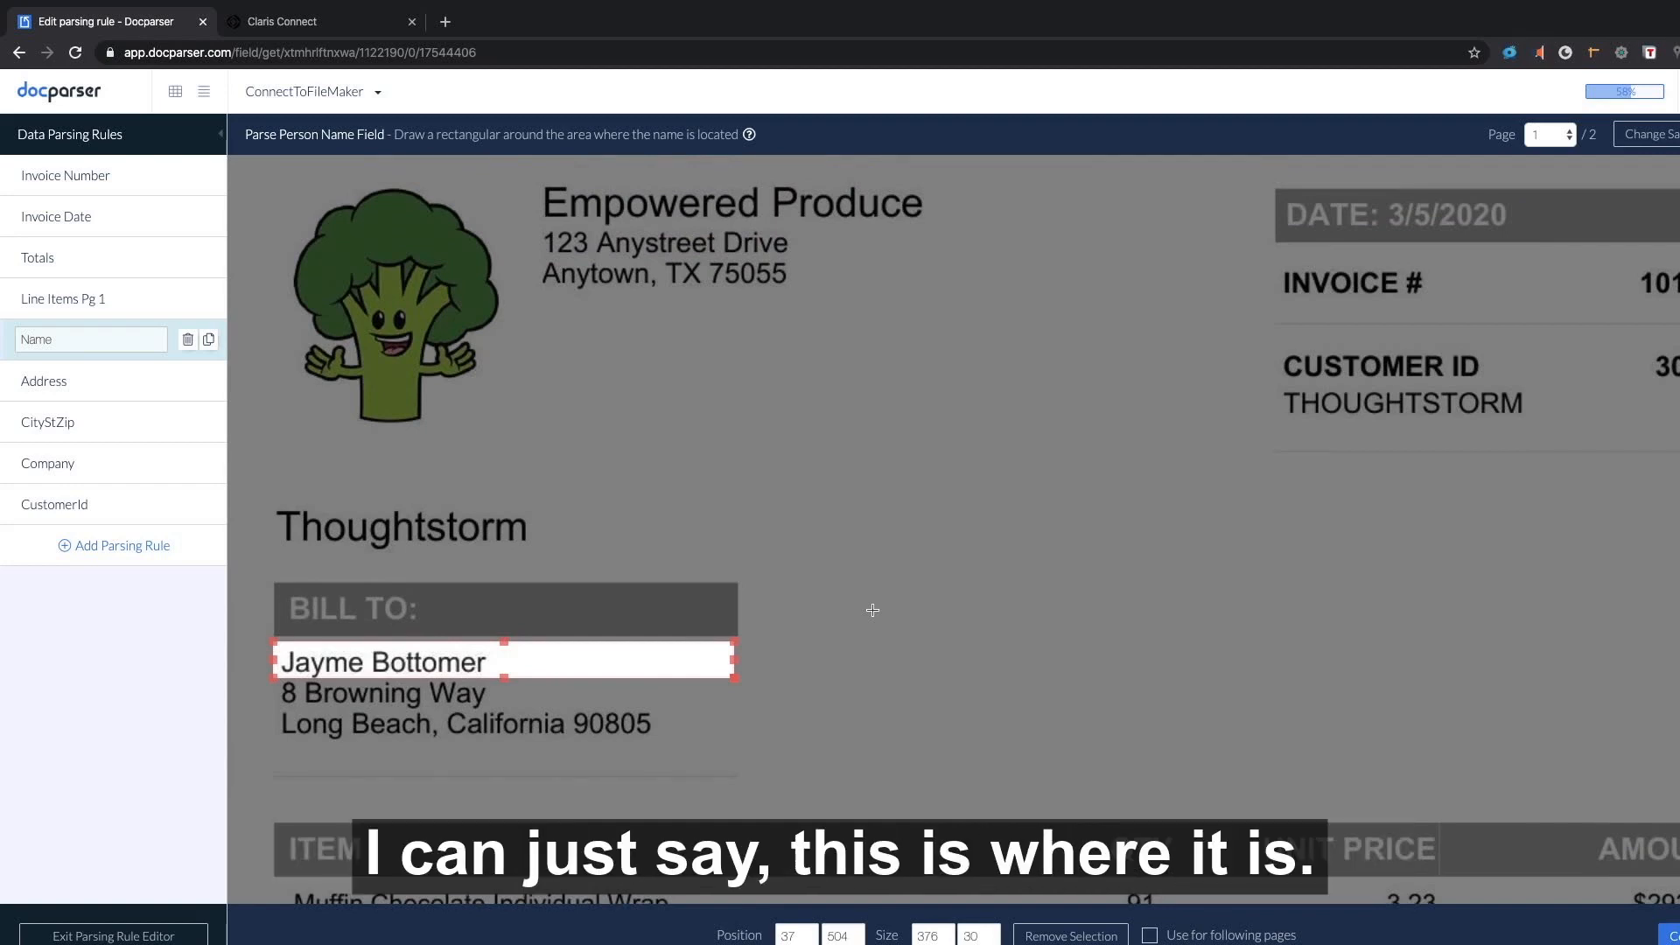
click(128, 385)
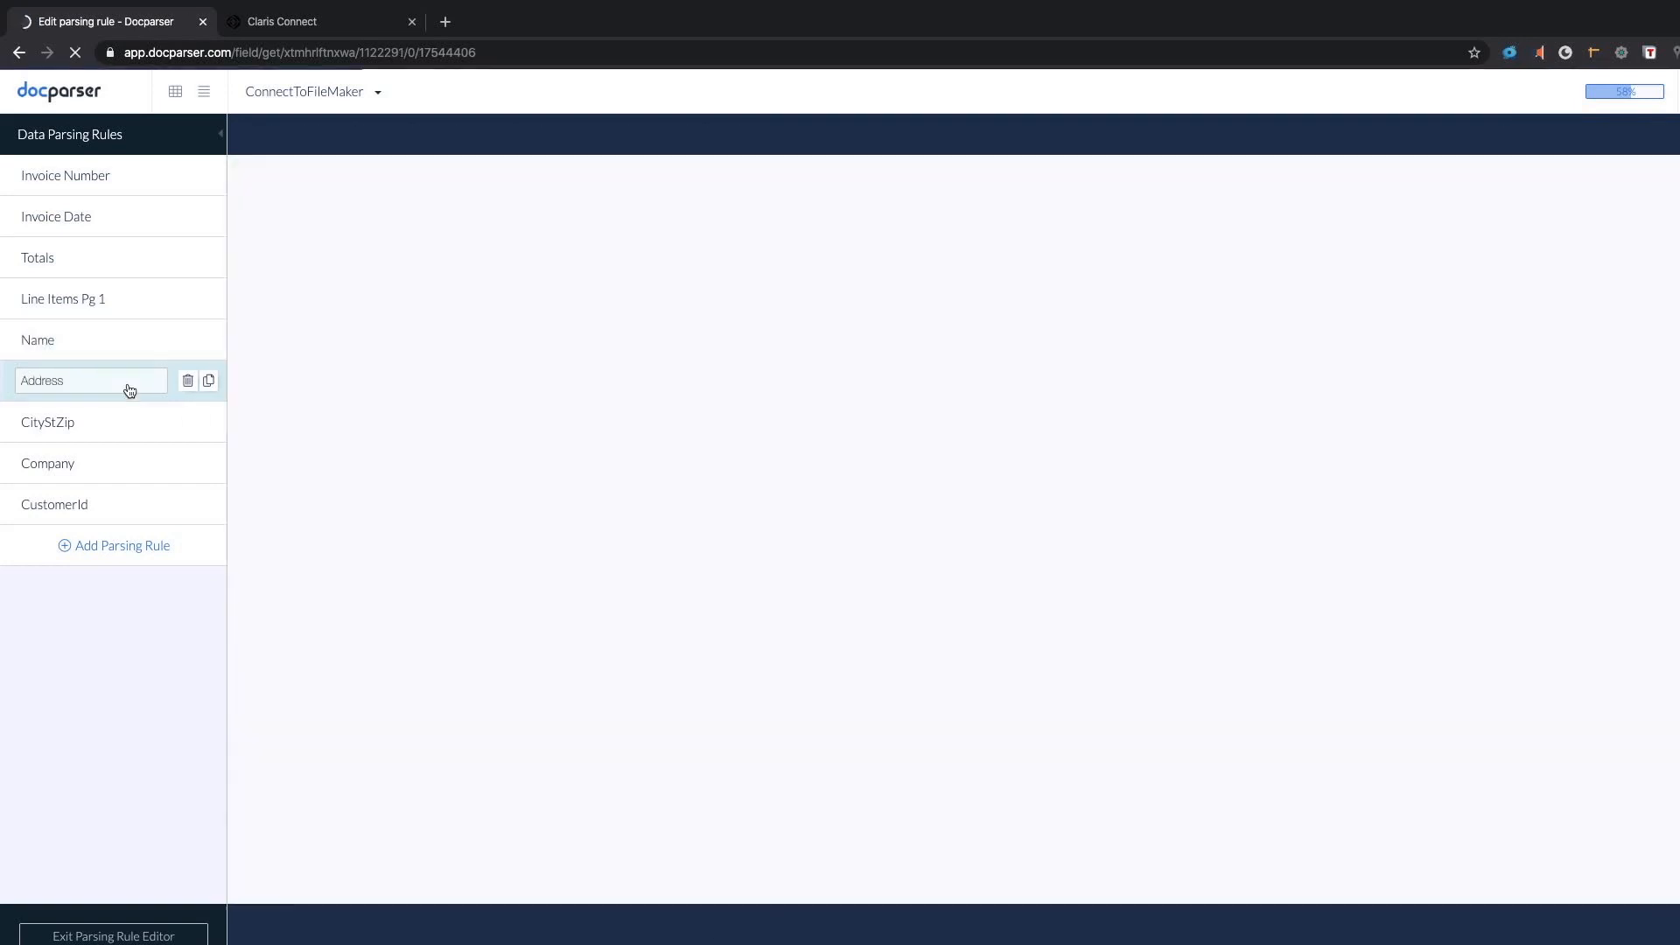
scroll(792, 402, down, 2)
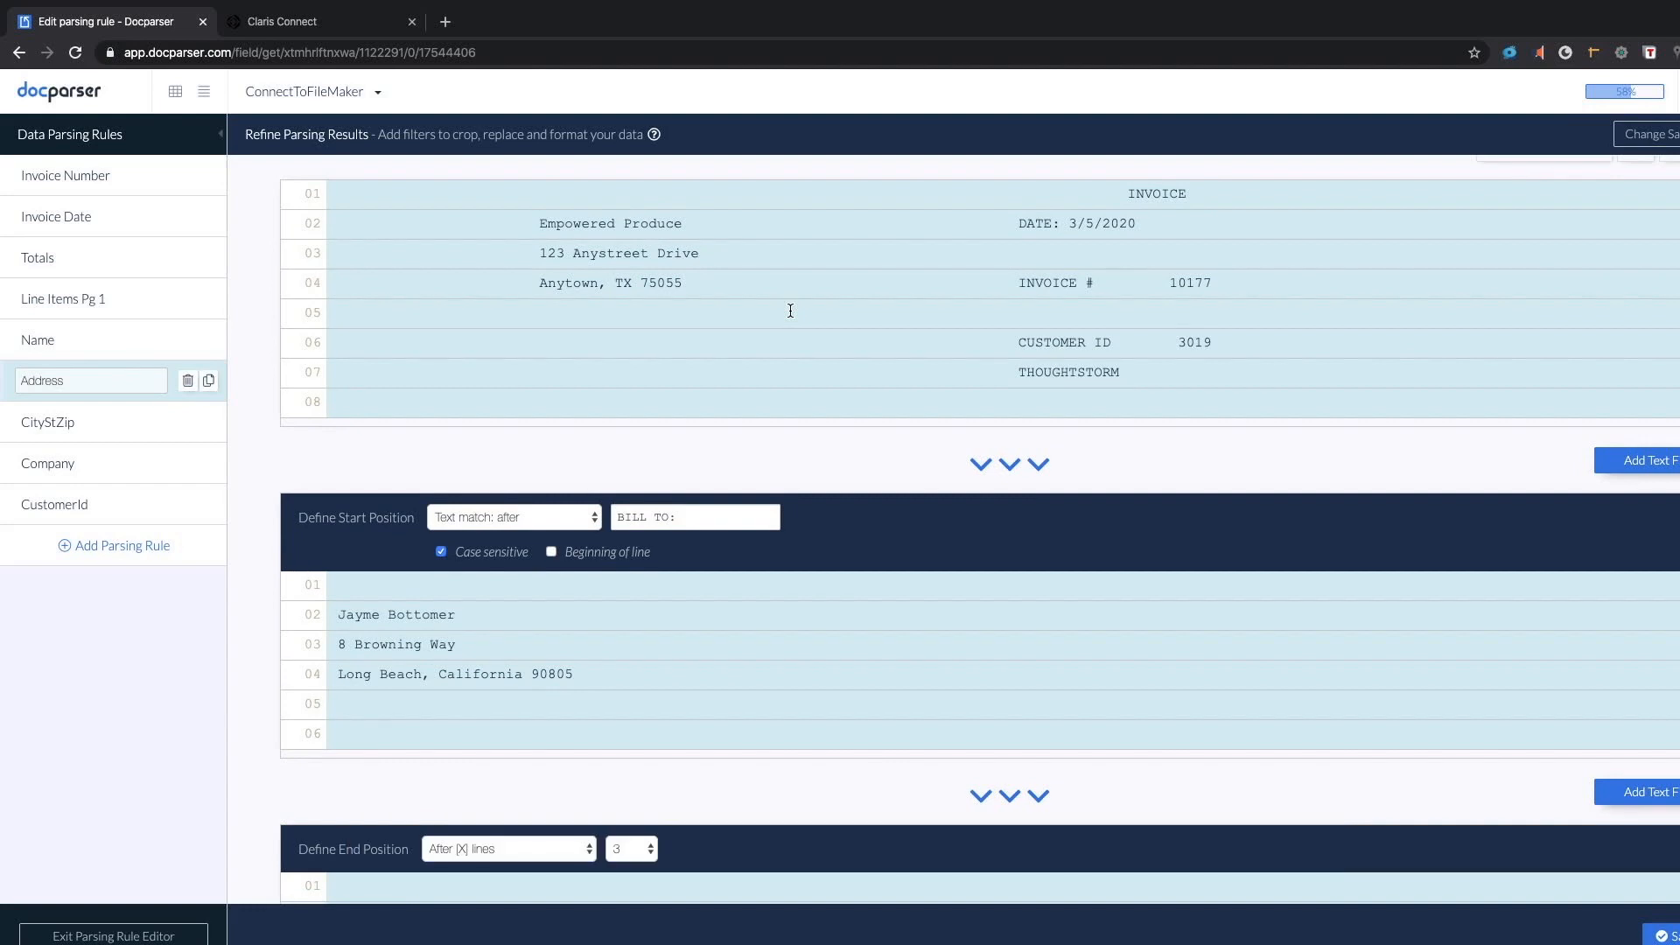
scroll(790, 310, down, 5)
scroll(790, 310, up, 3)
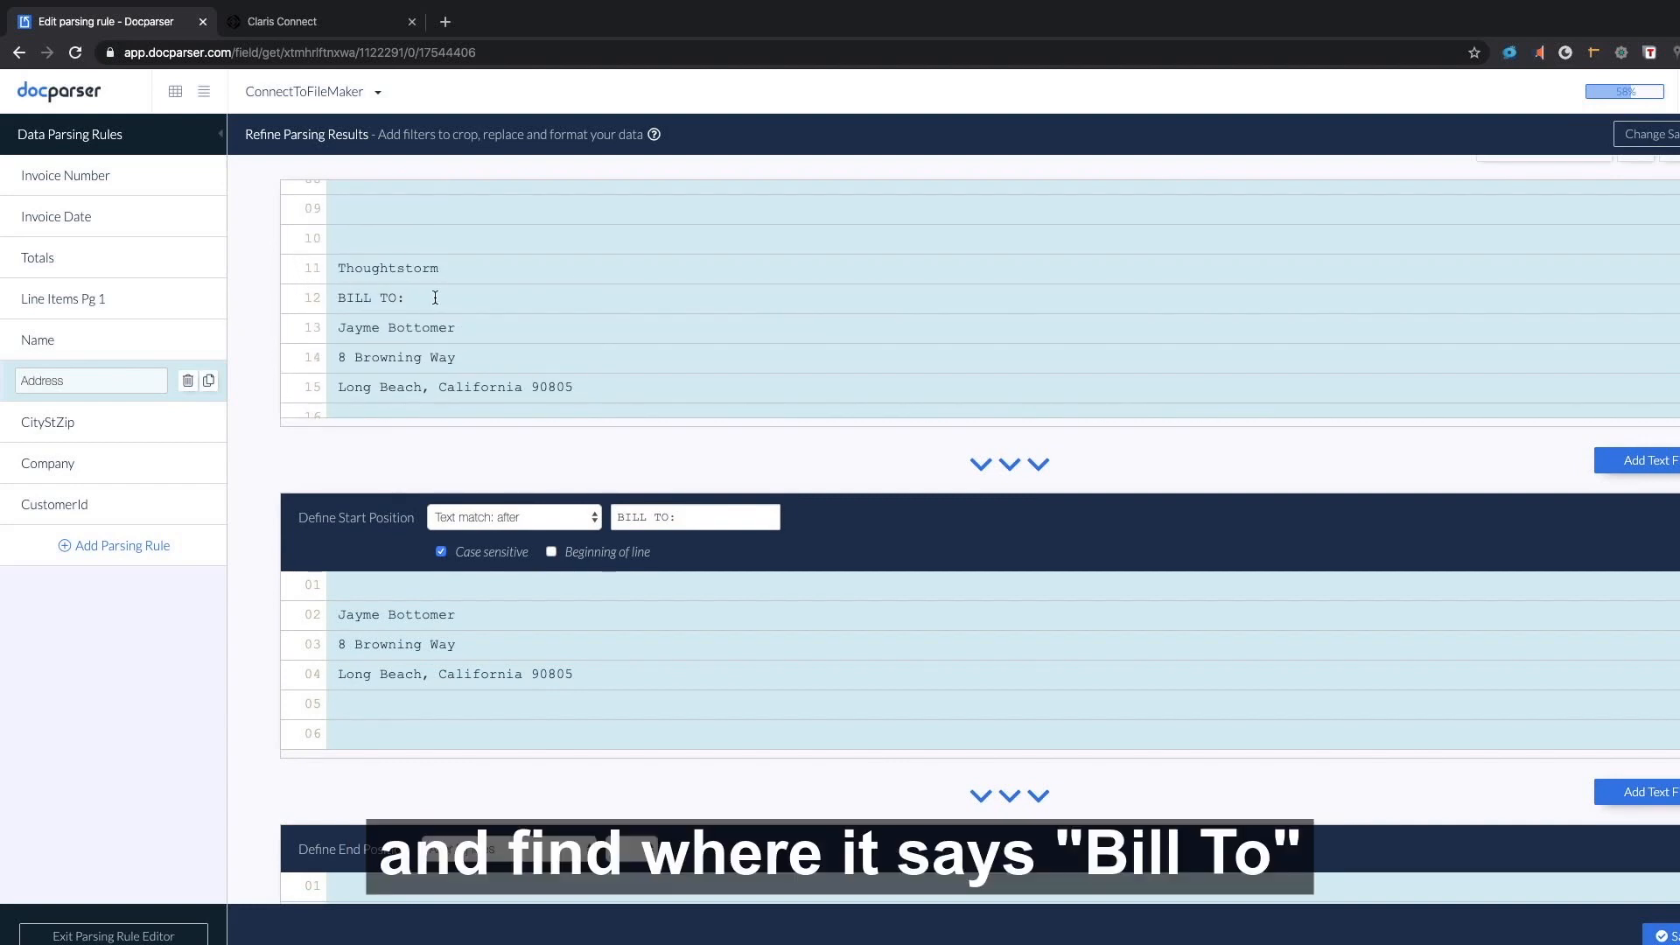
scroll(745, 658, down, 1)
scroll(745, 658, up, 1)
scroll(721, 791, down, 3)
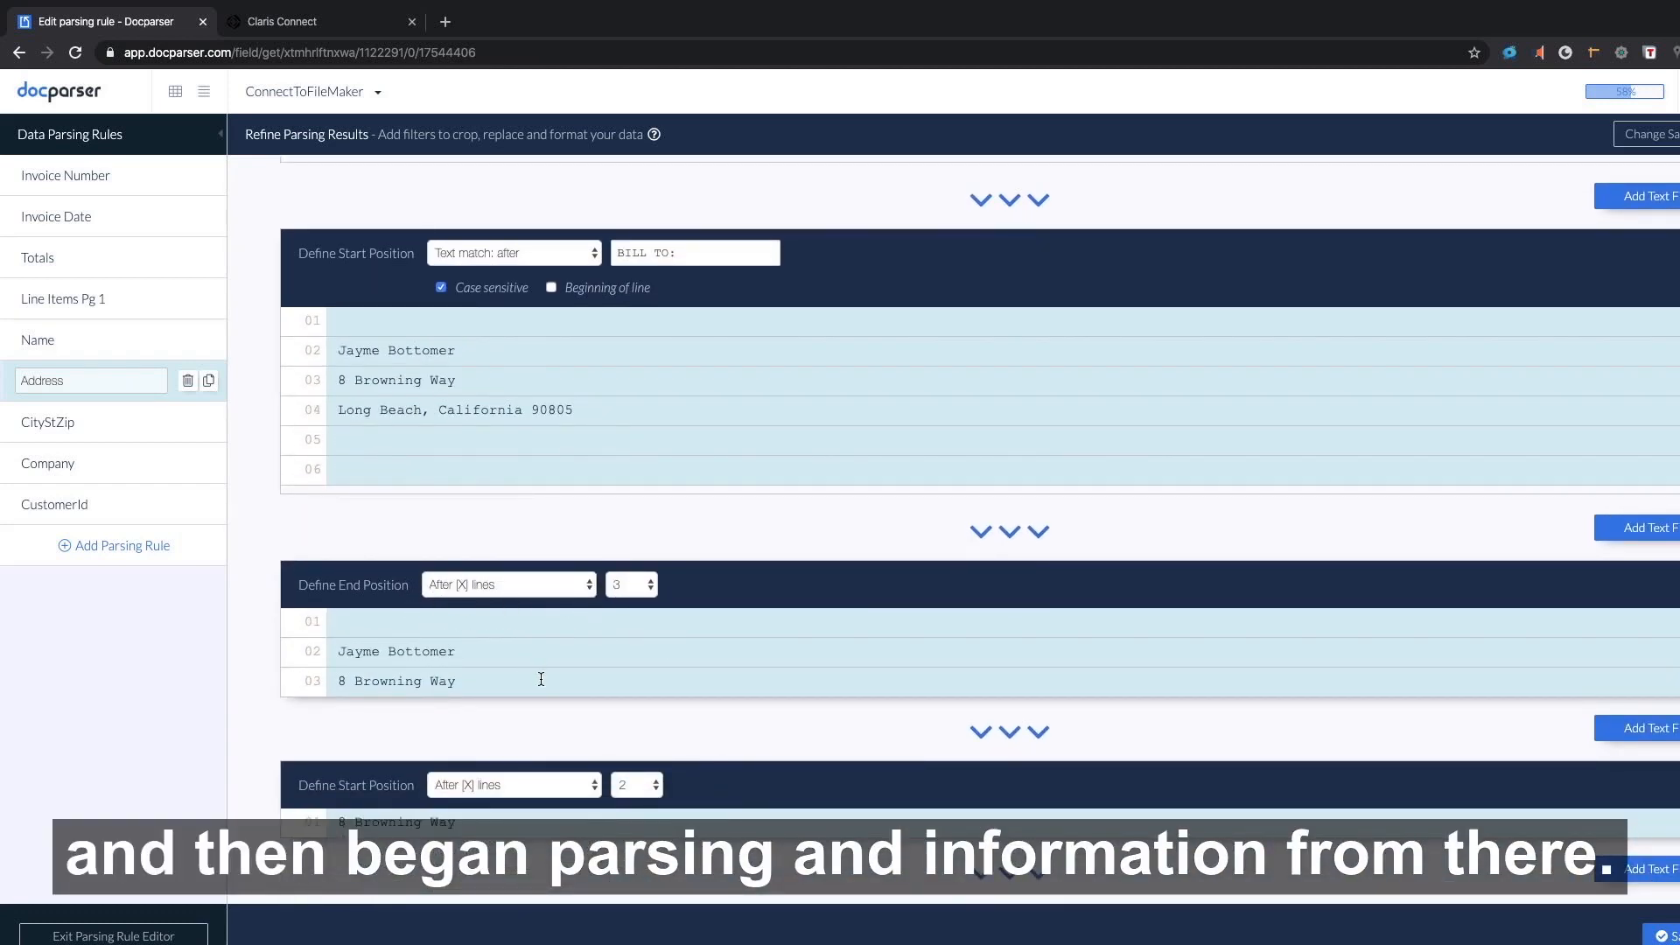
scroll(600, 663, down, 1)
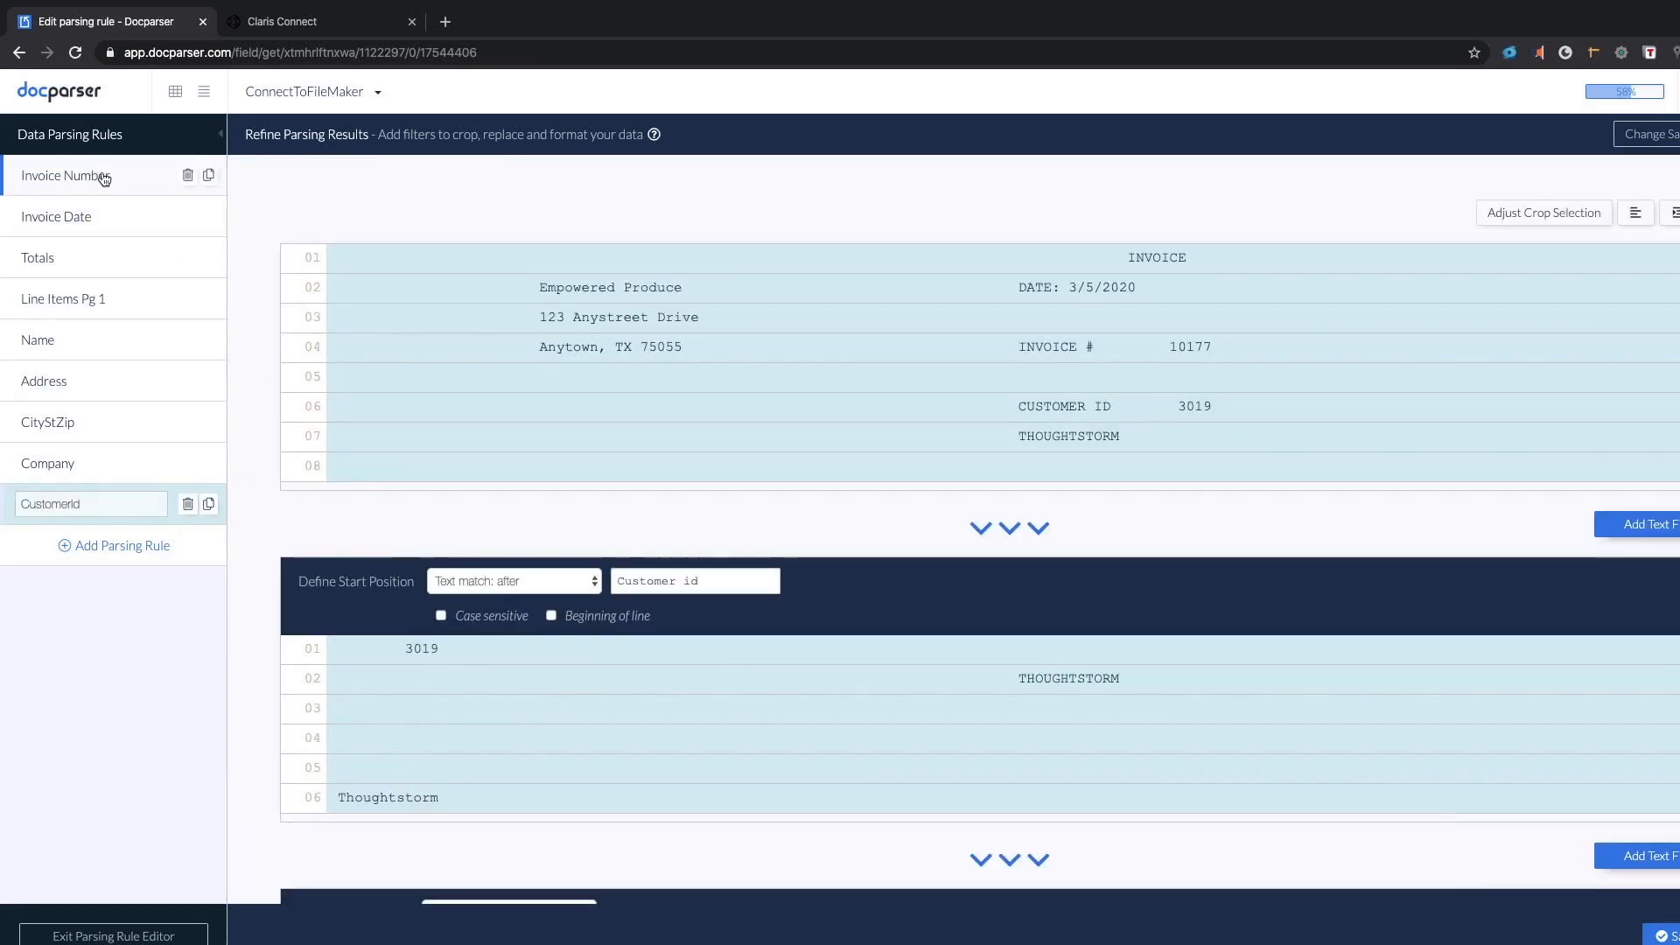
Choose Create New Parser from the ConnectToFileMaker parser dropdown.
click(328, 92)
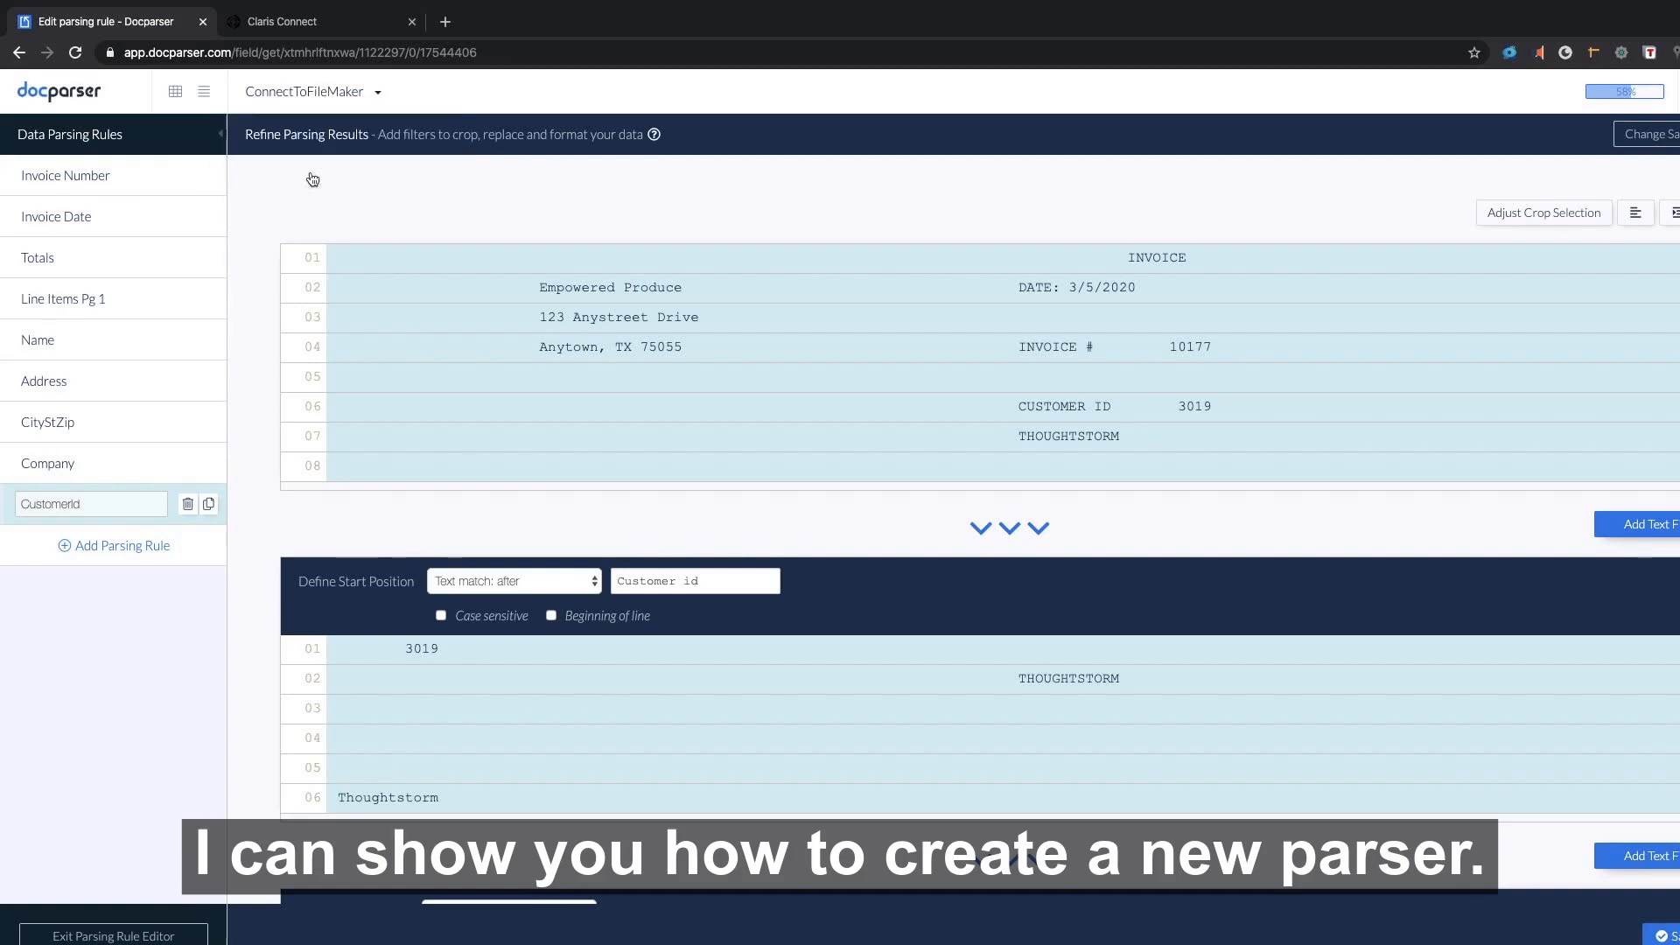
click(310, 168)
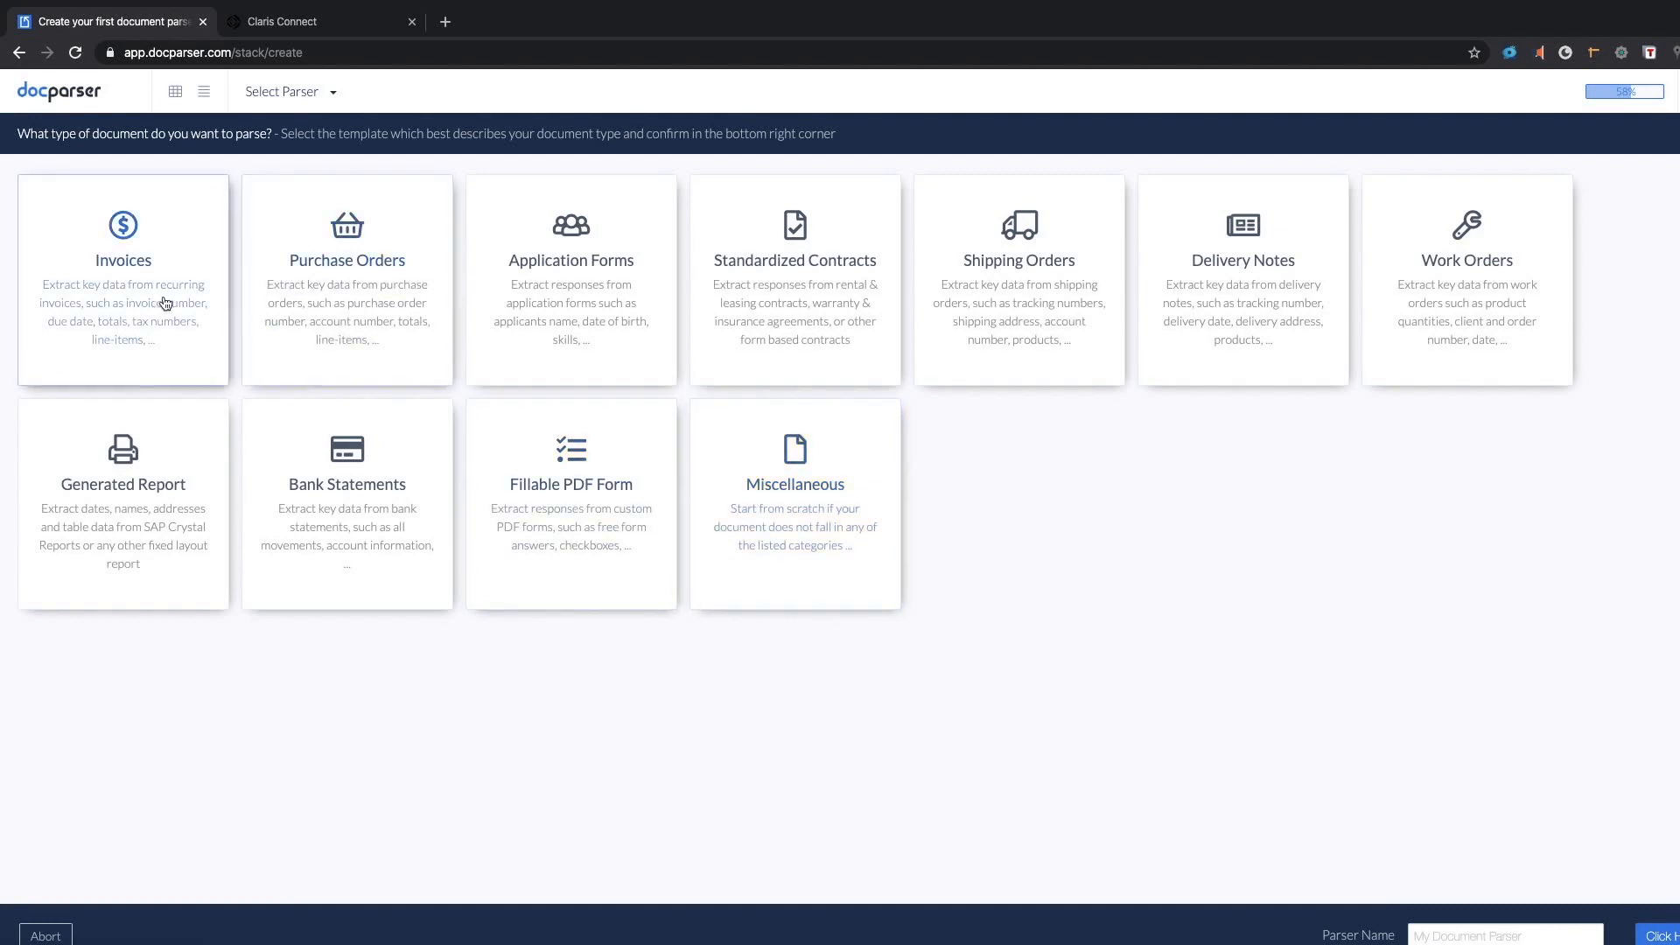
Start a new parser from the Invoices template, then switch back to the ConnectToFileMaker parser.
click(161, 372)
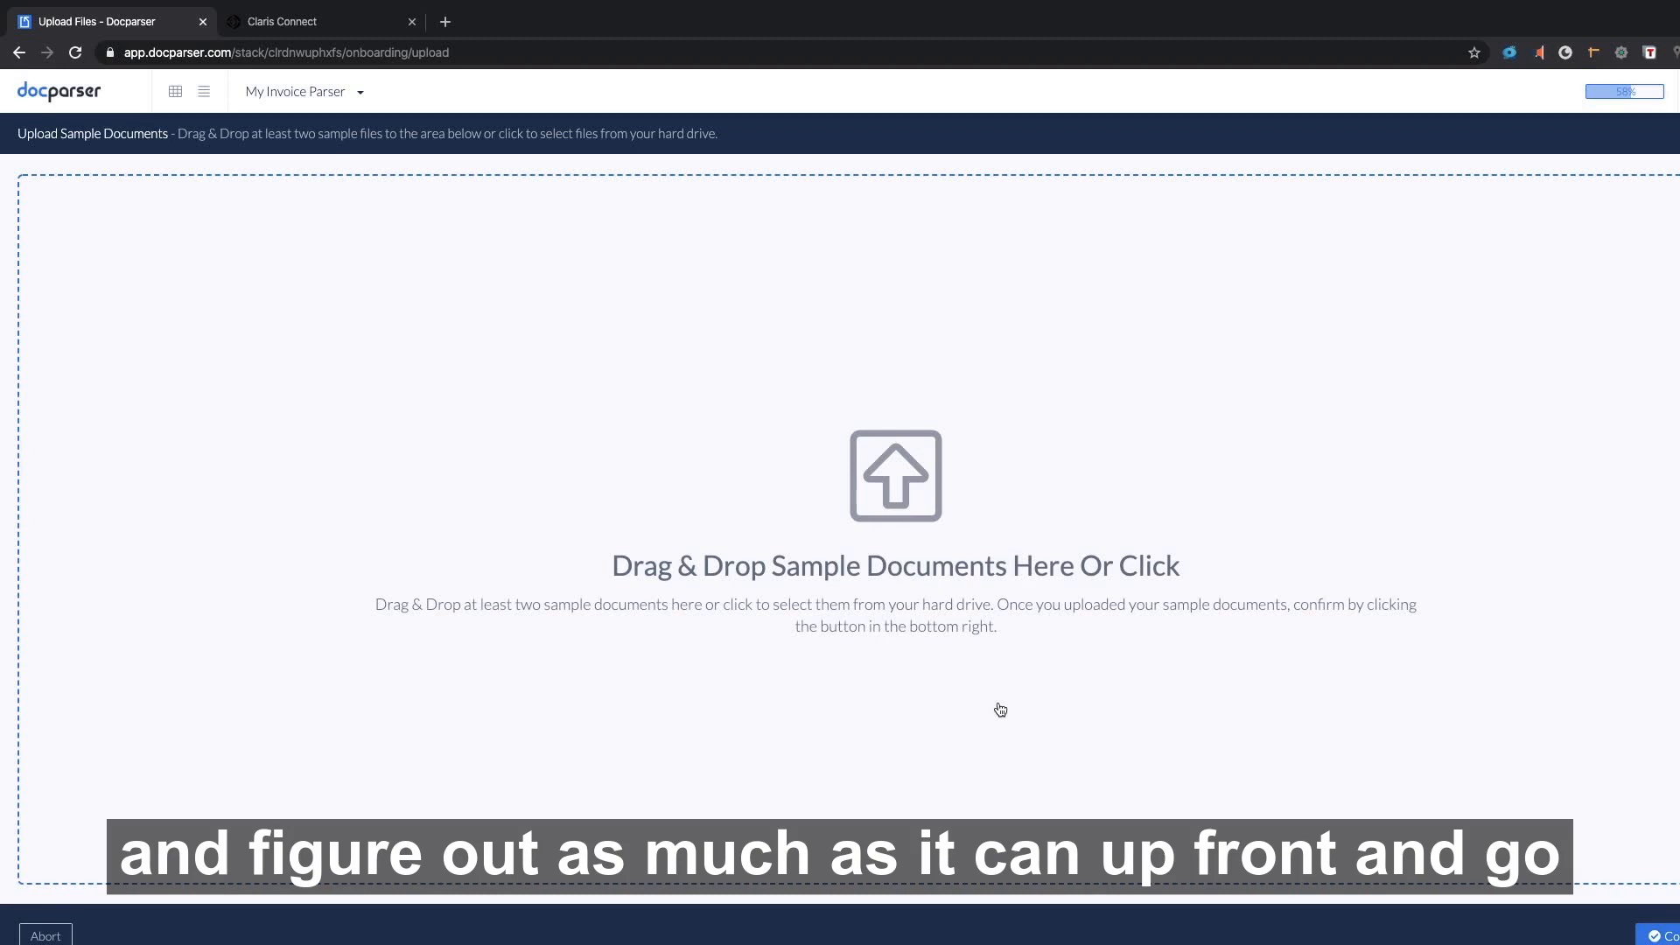
click(279, 95)
click(280, 128)
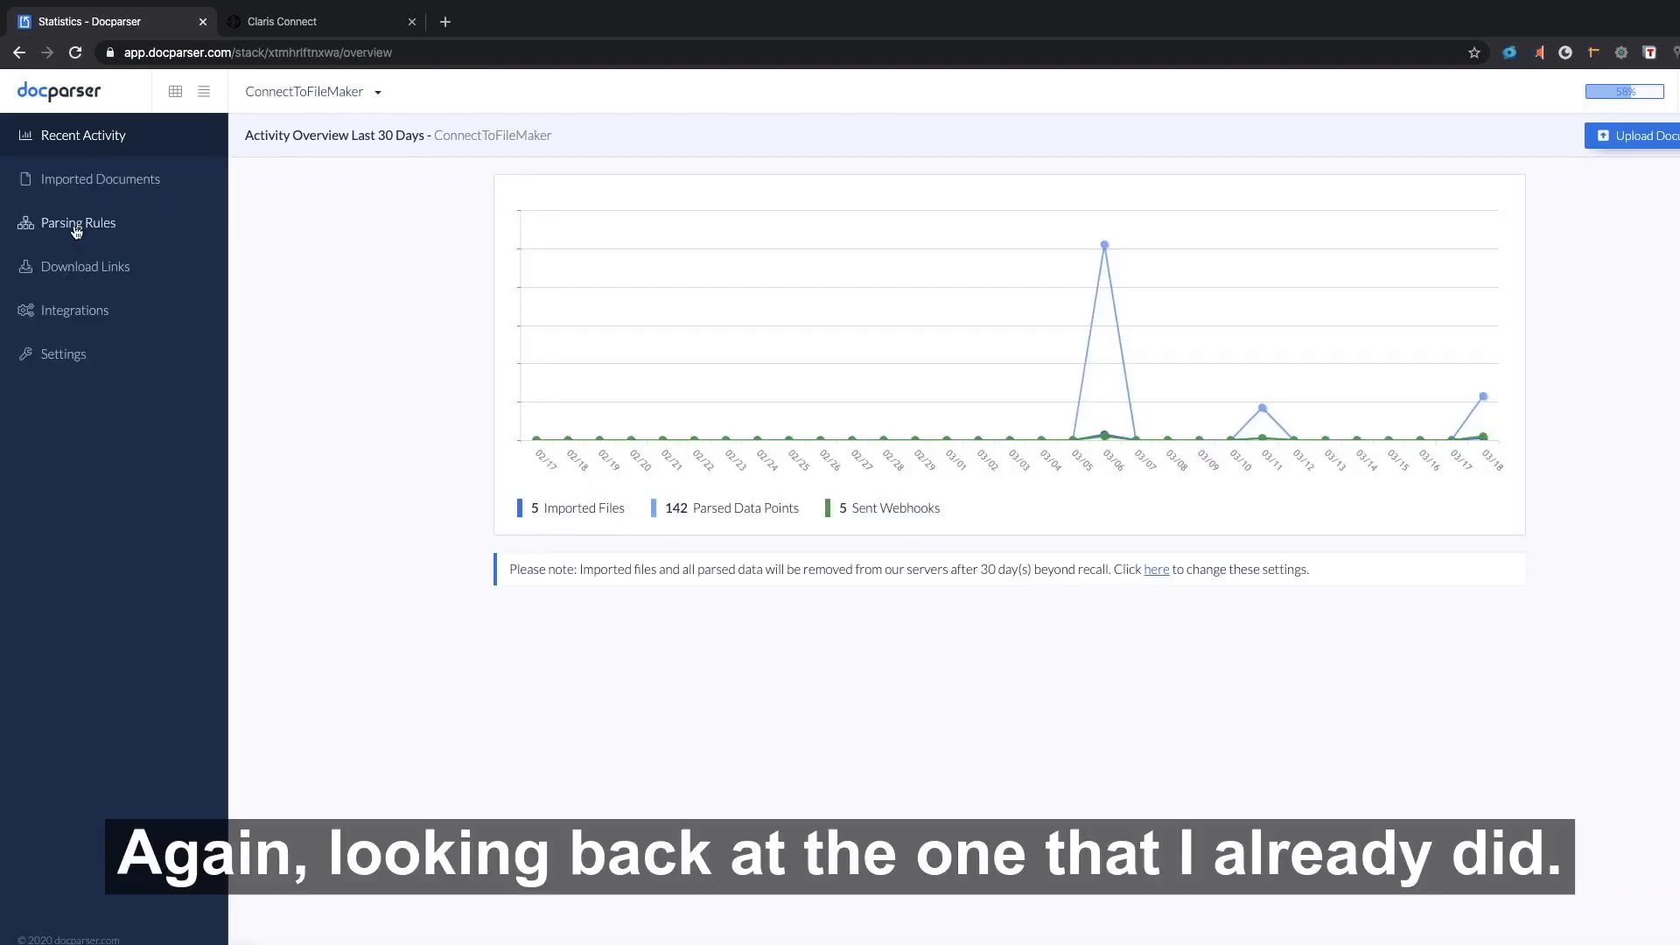
Inspect ConnectToFileMaker's Invoice Number, Invoice Date and Totals rules, then Invoice10177.pdf's parsed data.
click(76, 226)
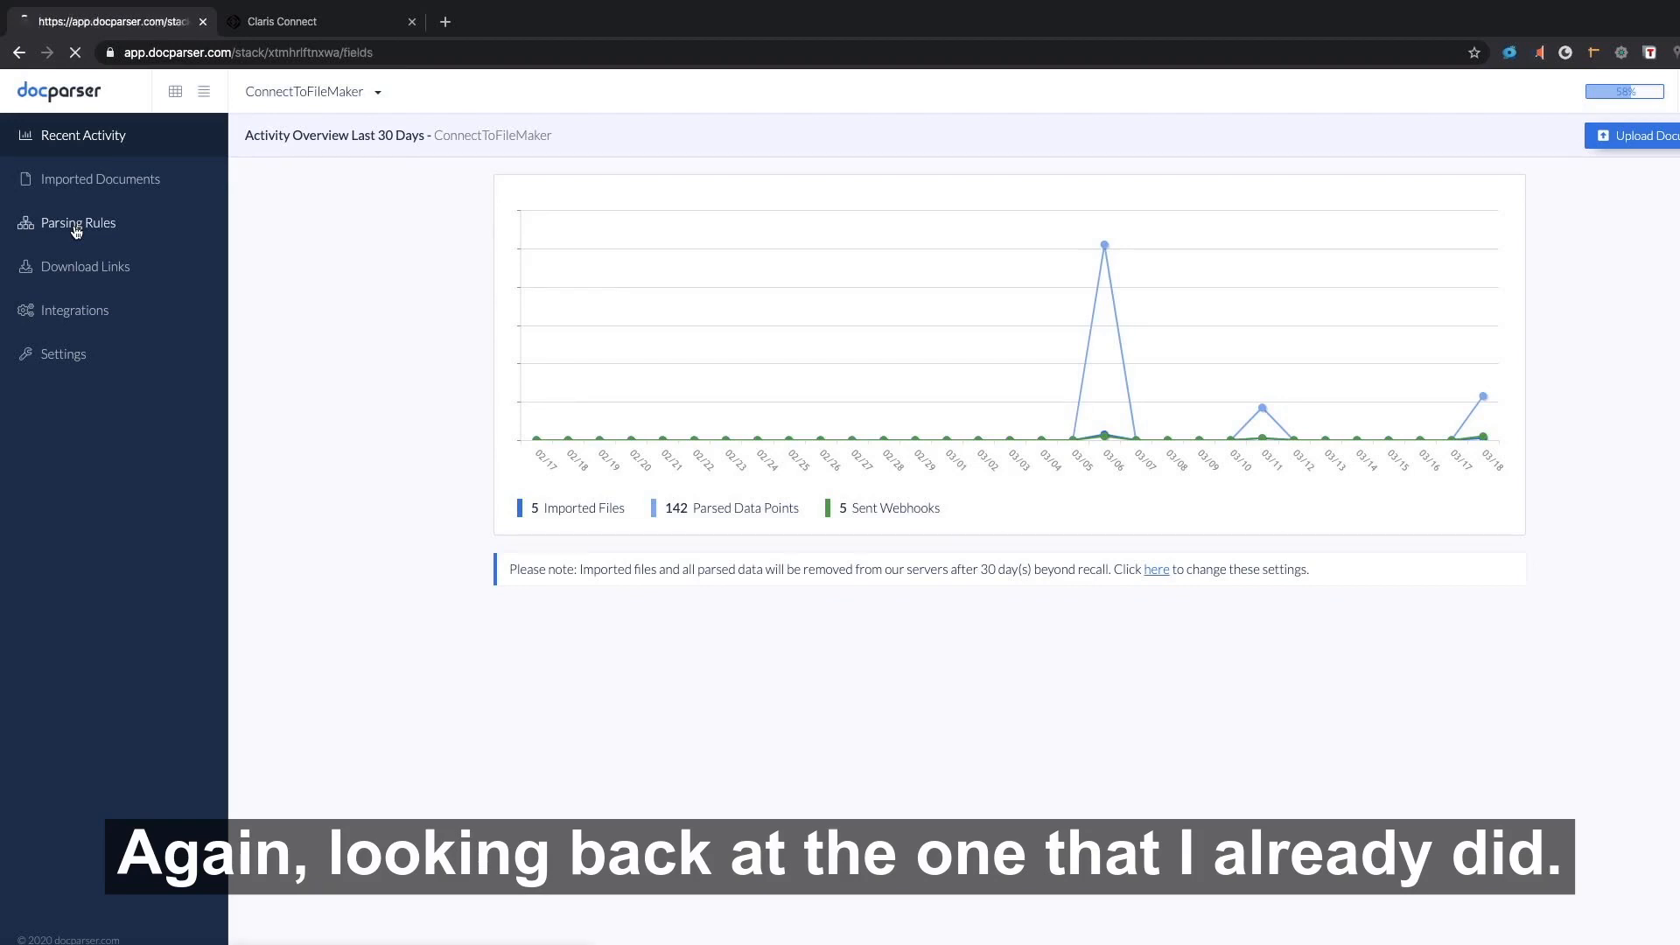
click(366, 177)
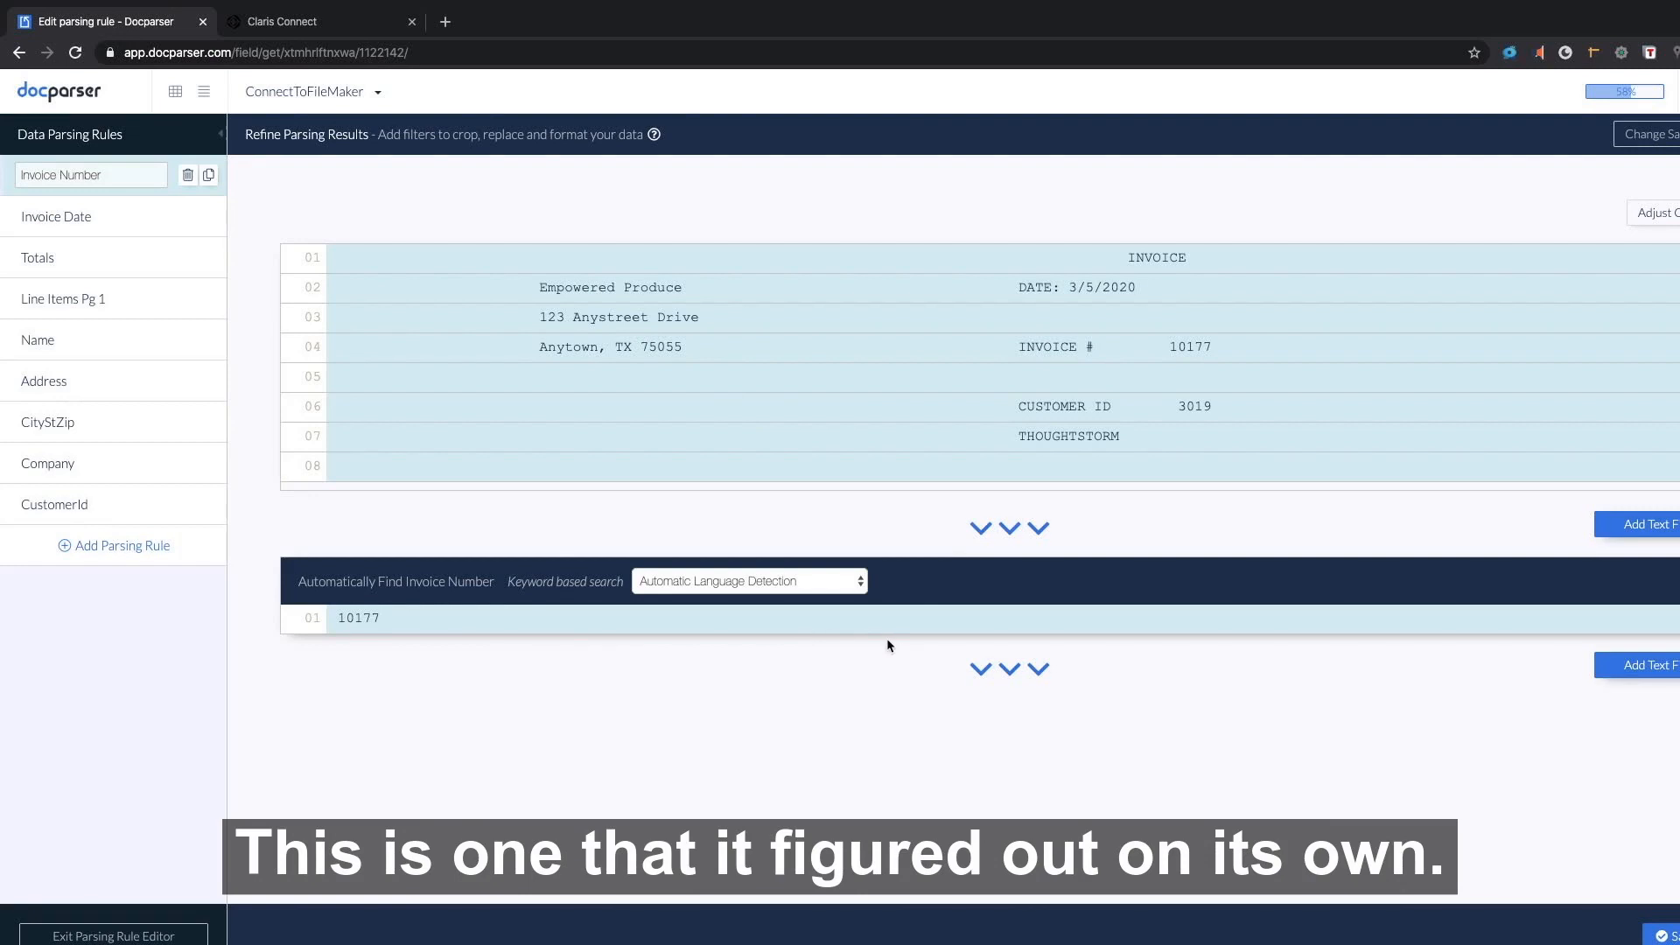
click(86, 227)
click(87, 260)
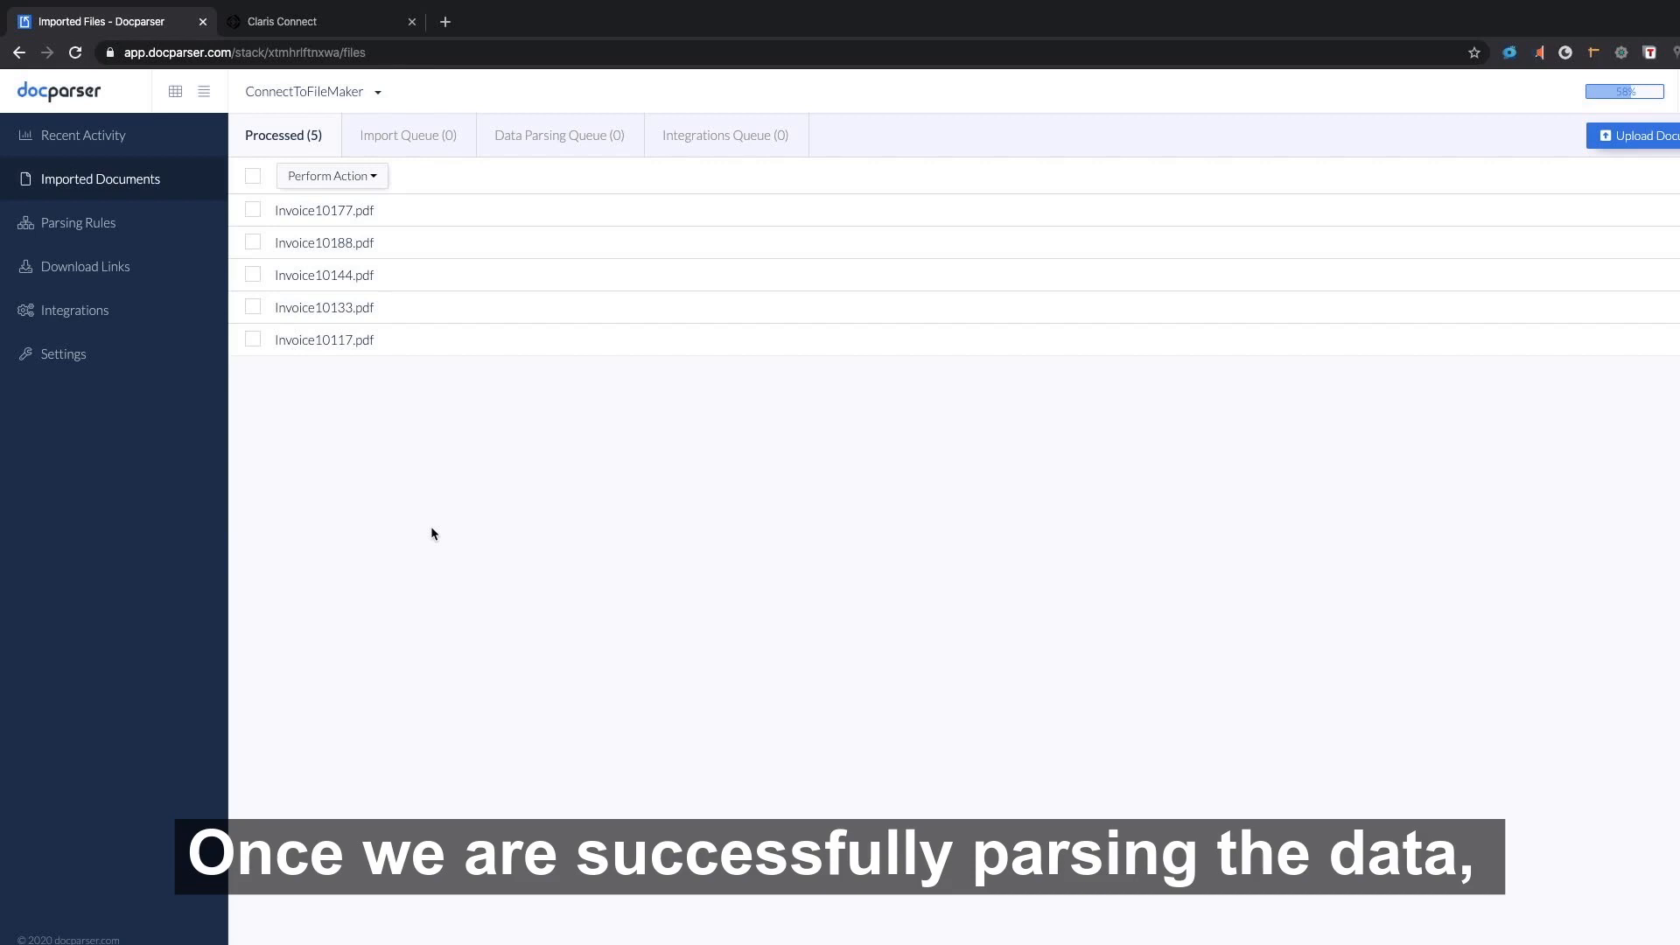
click(359, 212)
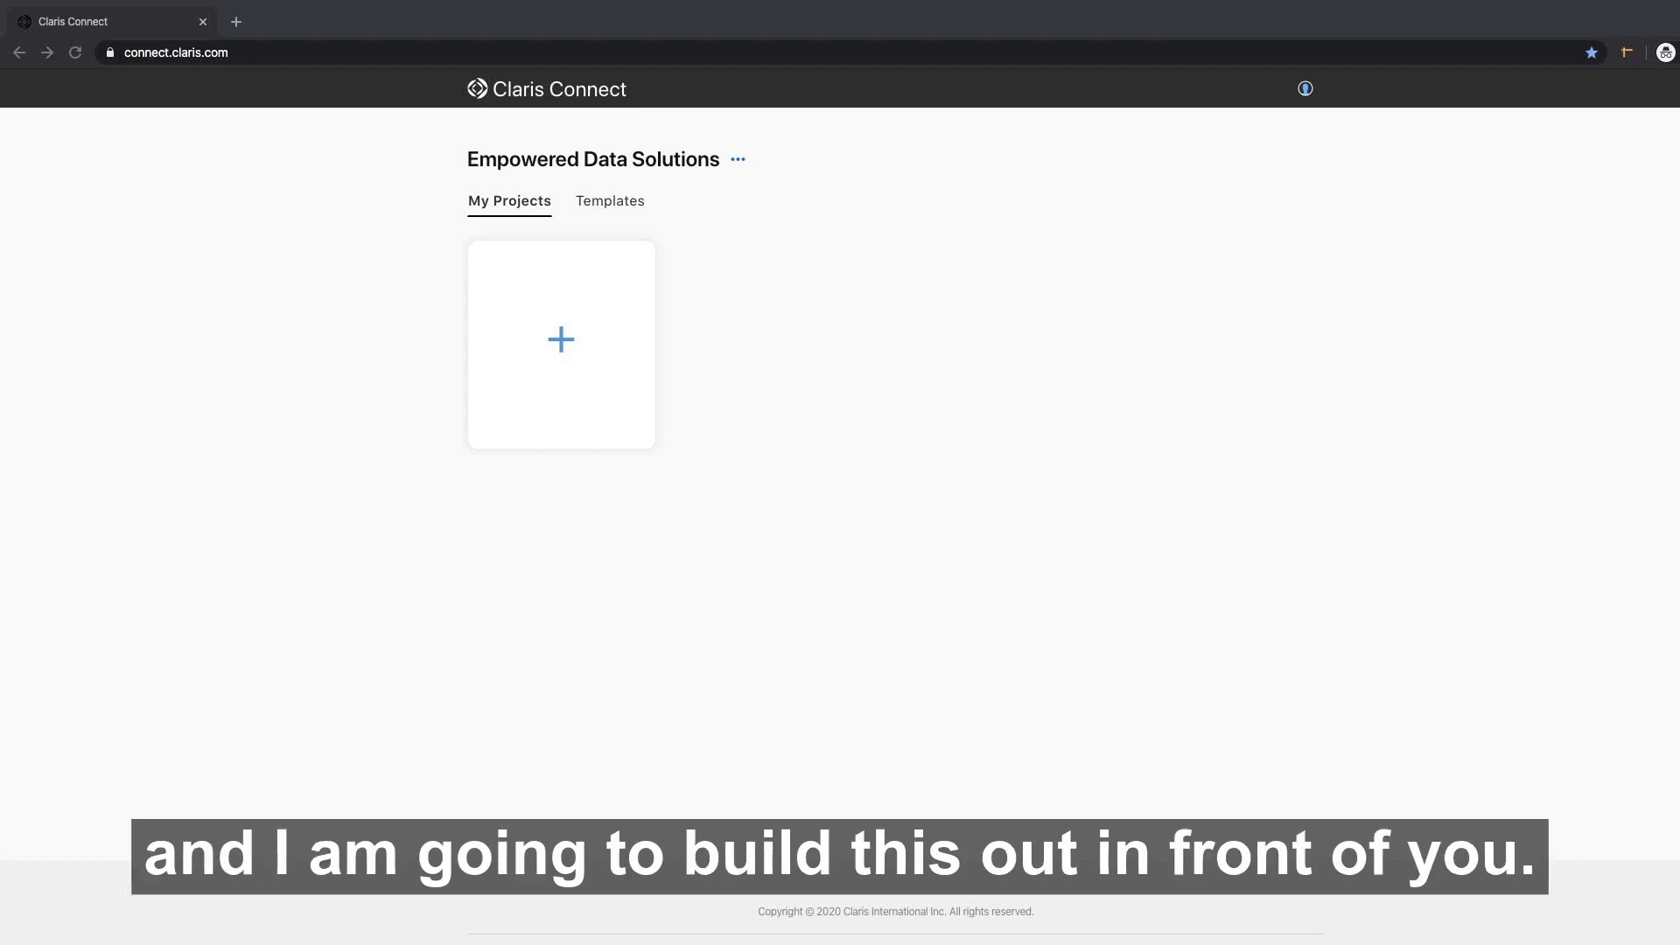
Create a blank Claris Connect project named 'Docparser Invoices'.
click(561, 336)
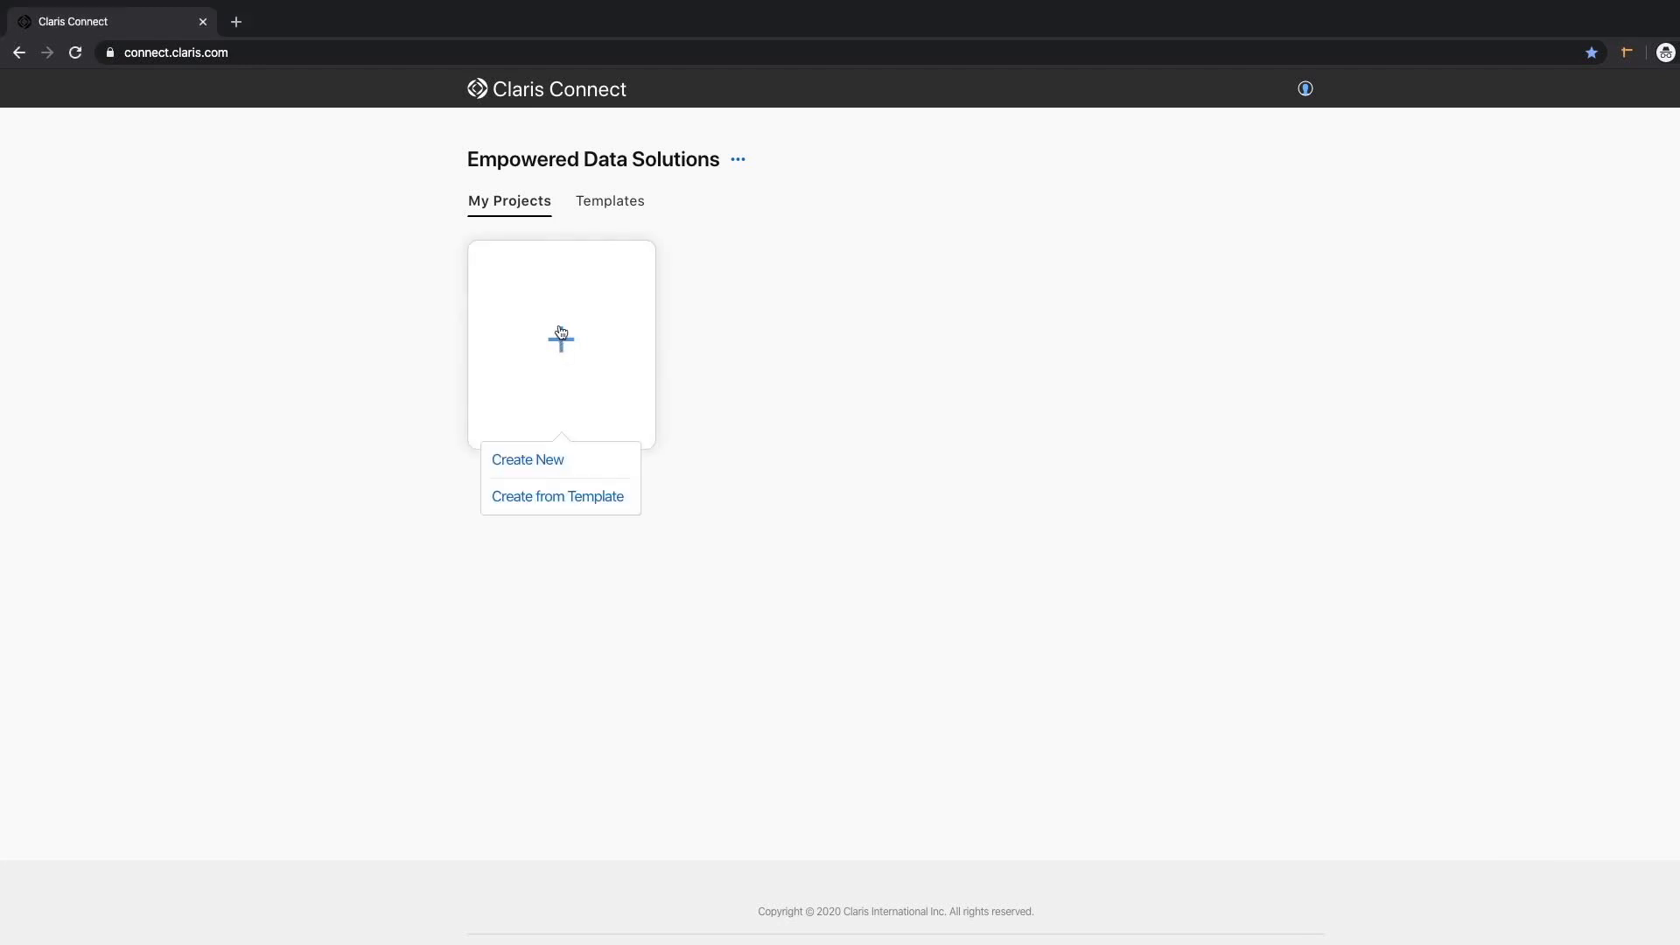
click(541, 461)
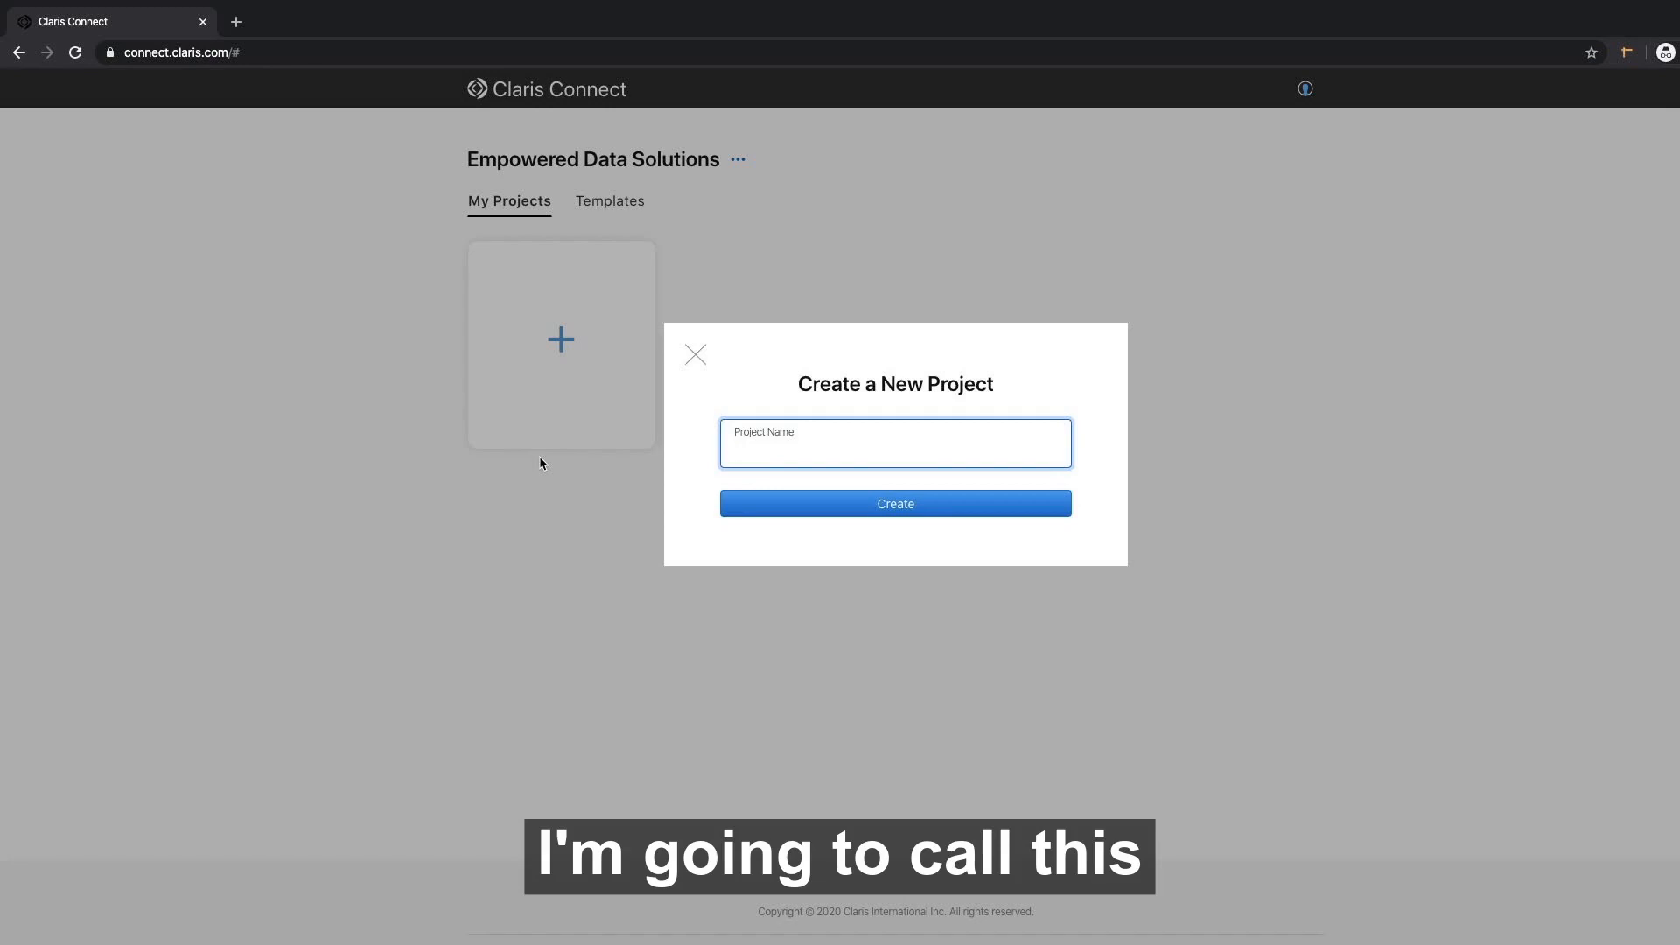
text(Doc)
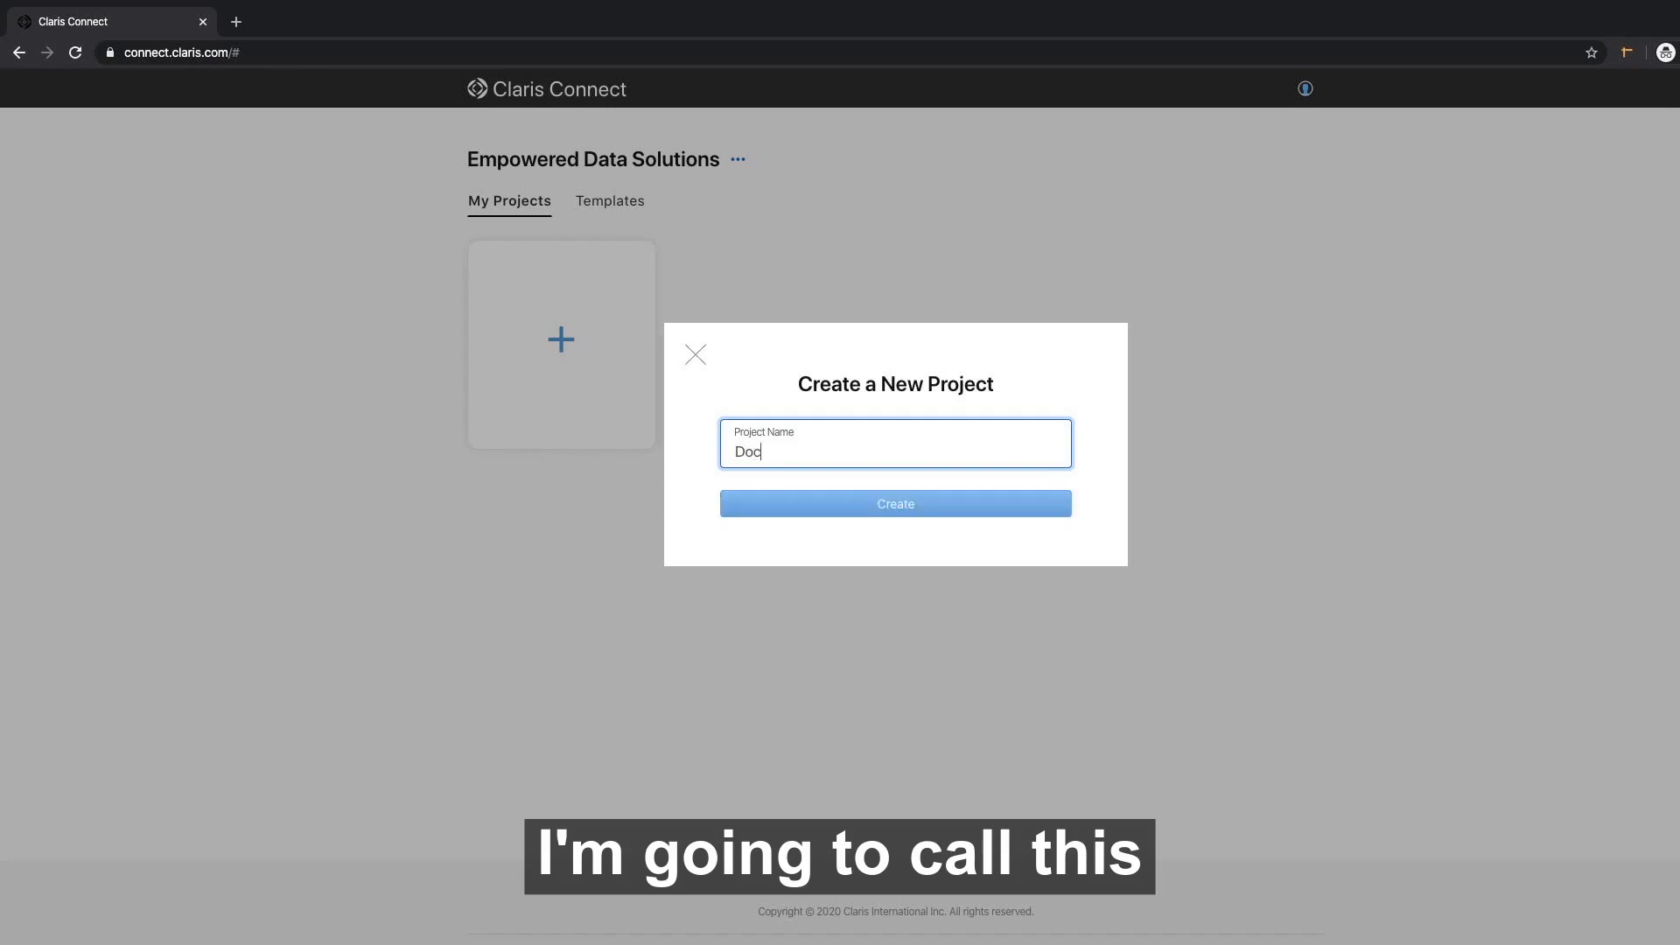
text(Parse)
key(BackSpace)
key(BackSpace)
key(BackSpace)
key(BackSpace)
key(BackSpace)
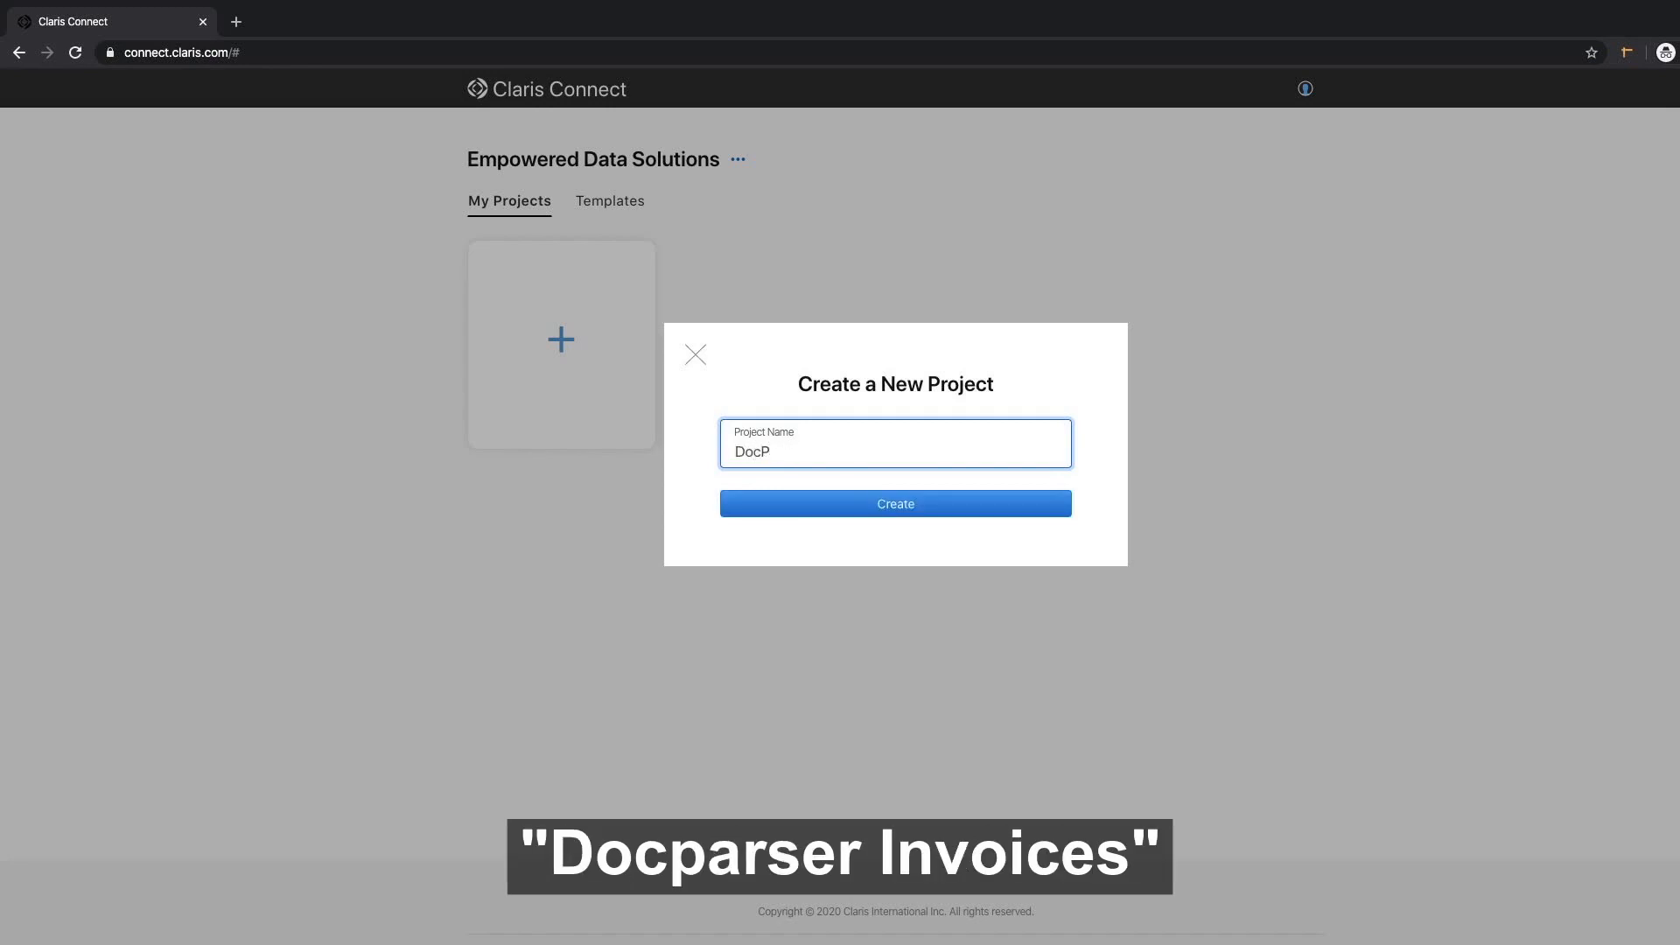
text(parser Invoices)
click(922, 508)
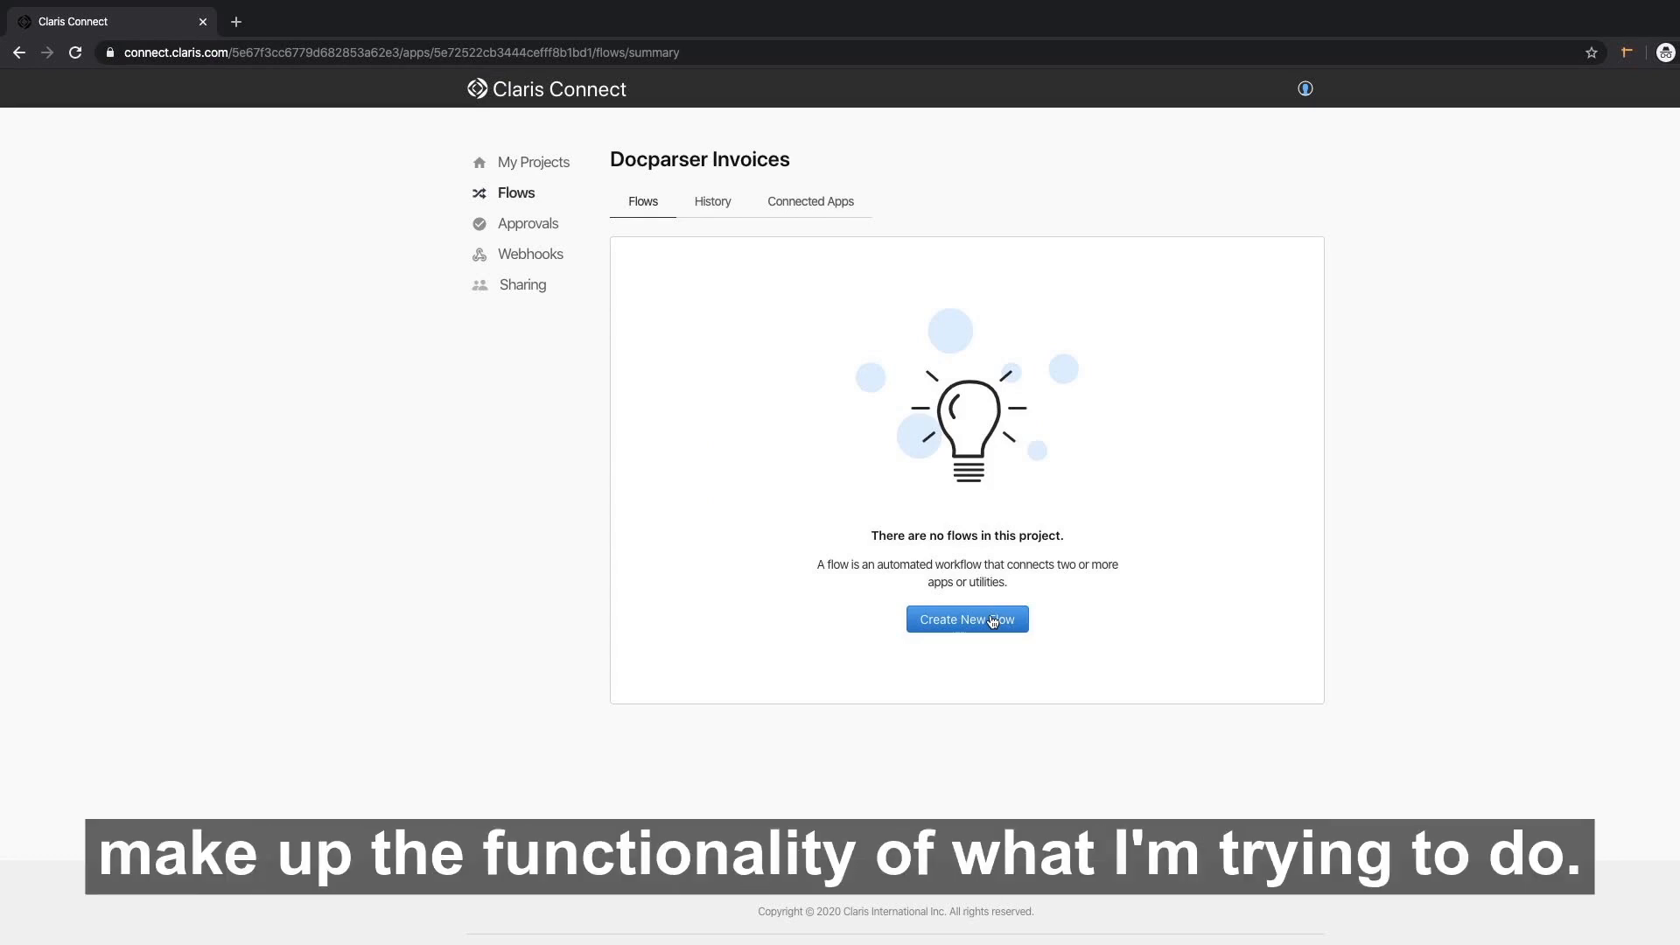
Add a new flow named 'To Docparser' to the project.
click(992, 622)
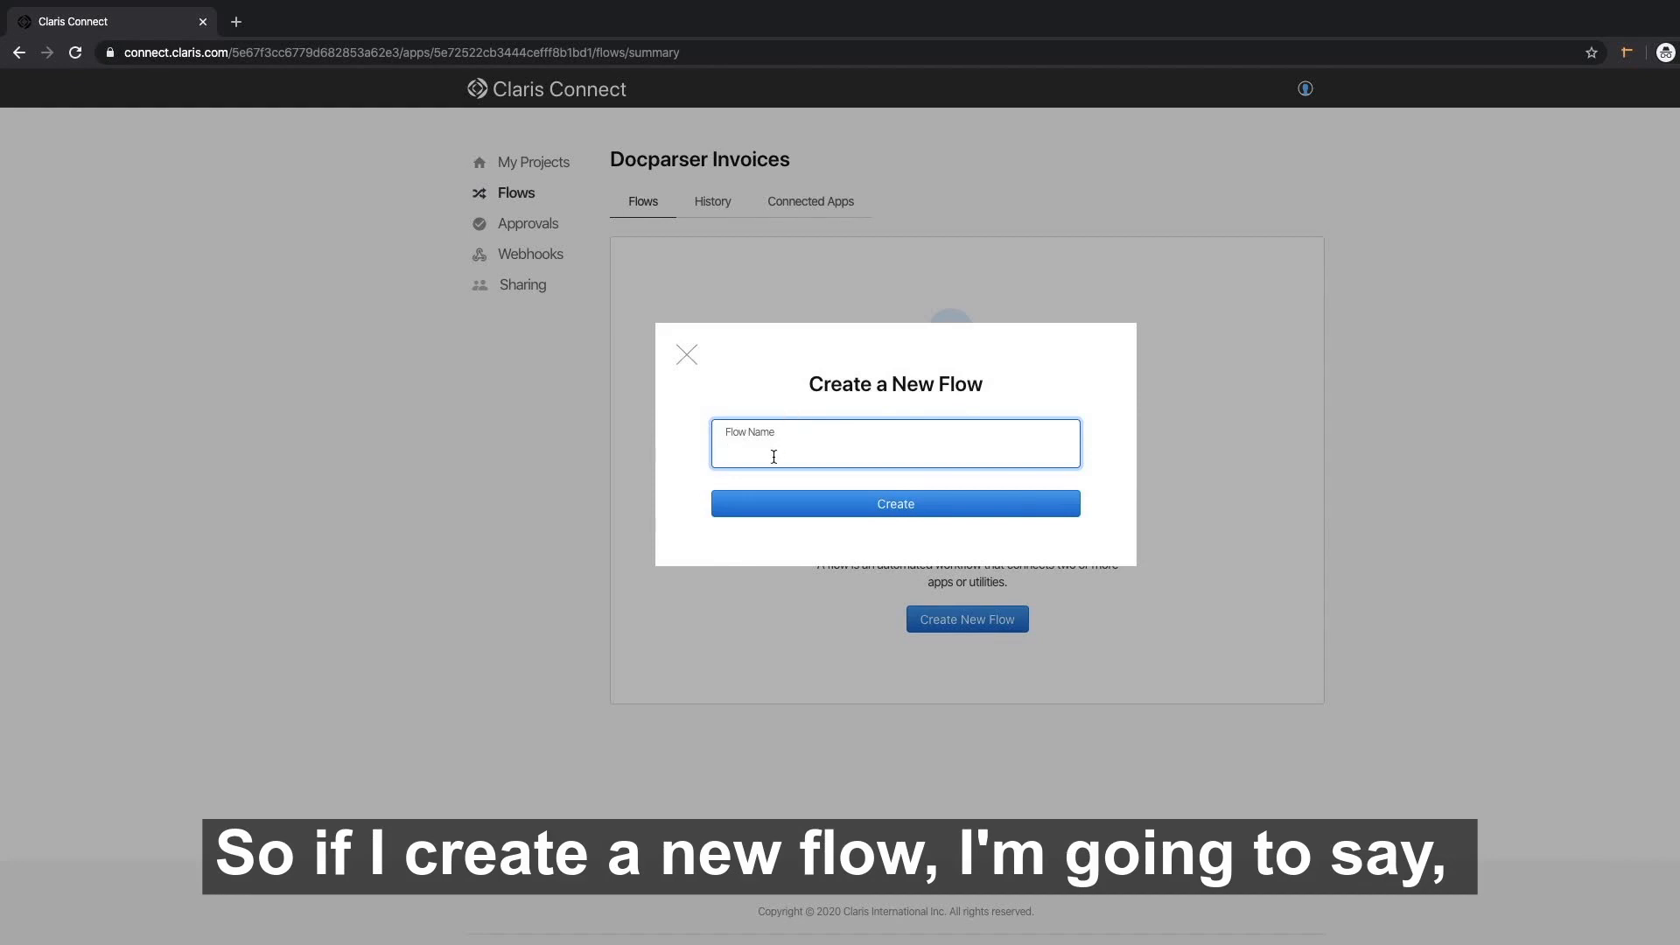
text(T)
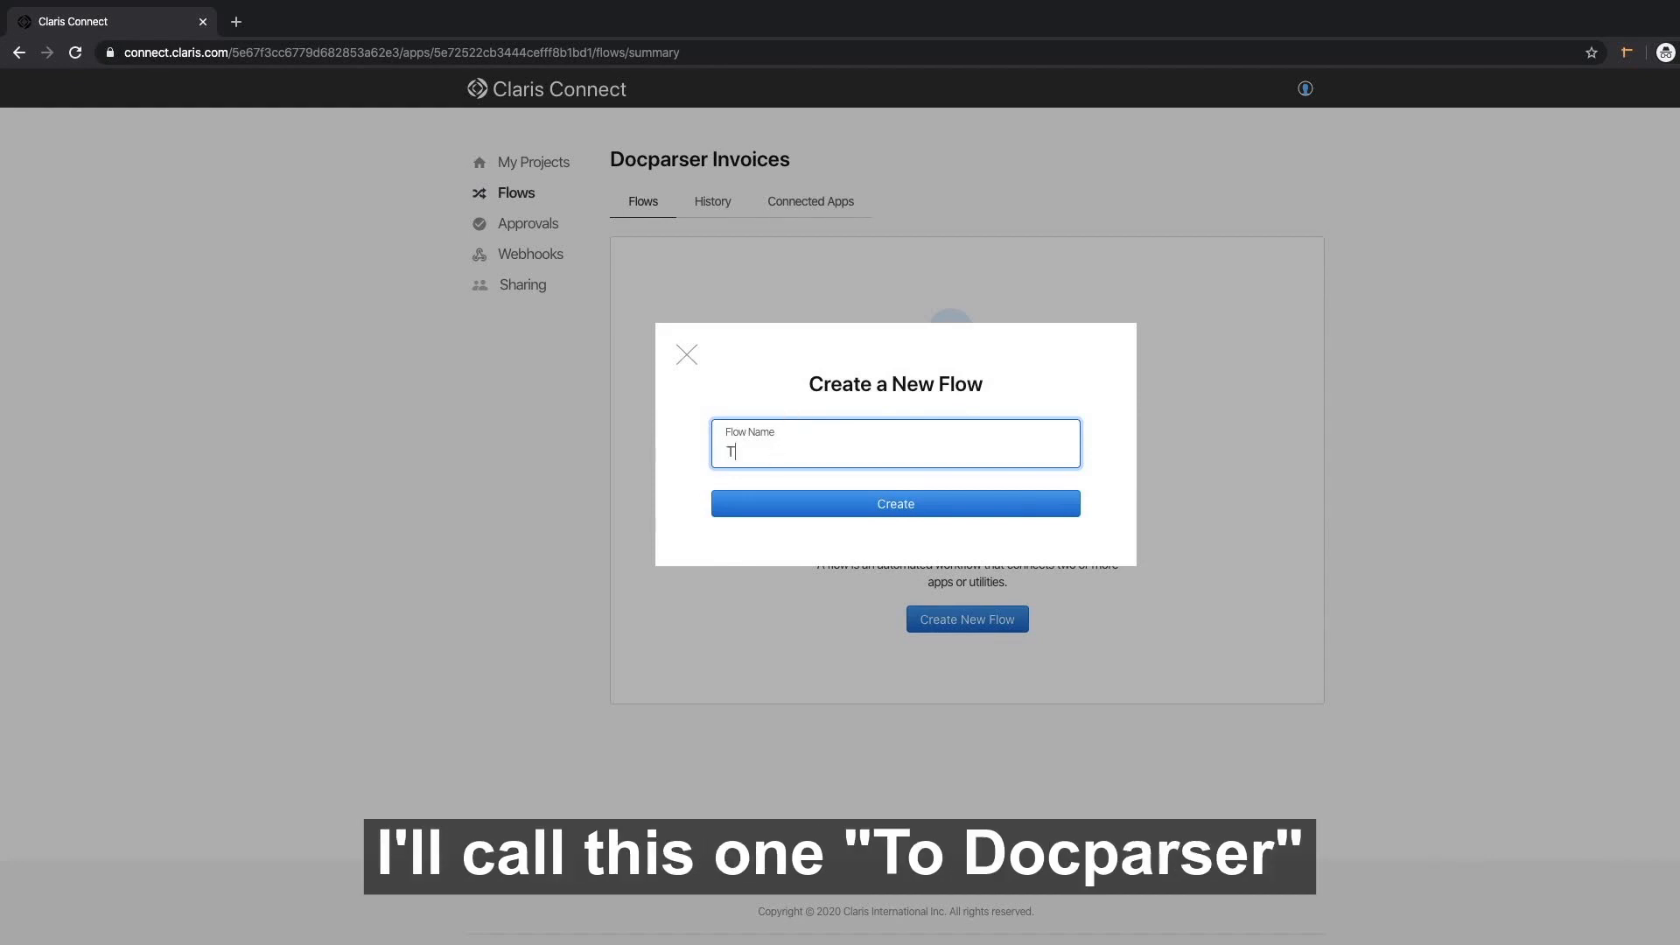
text(o Docparser)
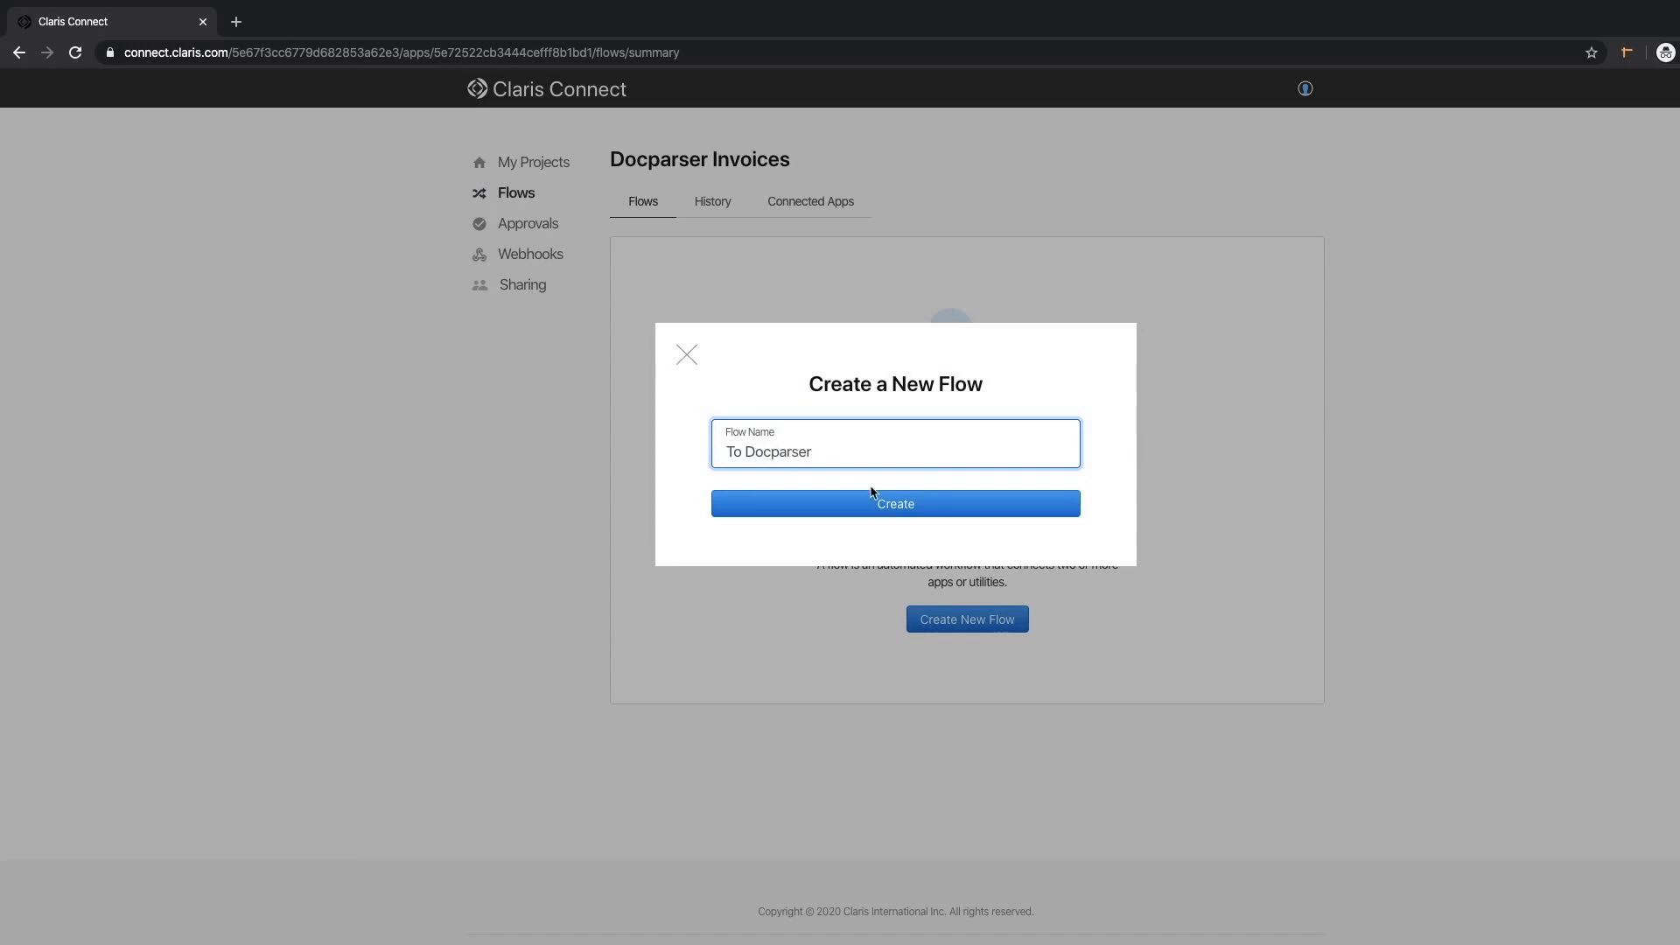
click(908, 512)
scroll(906, 510, down, 1)
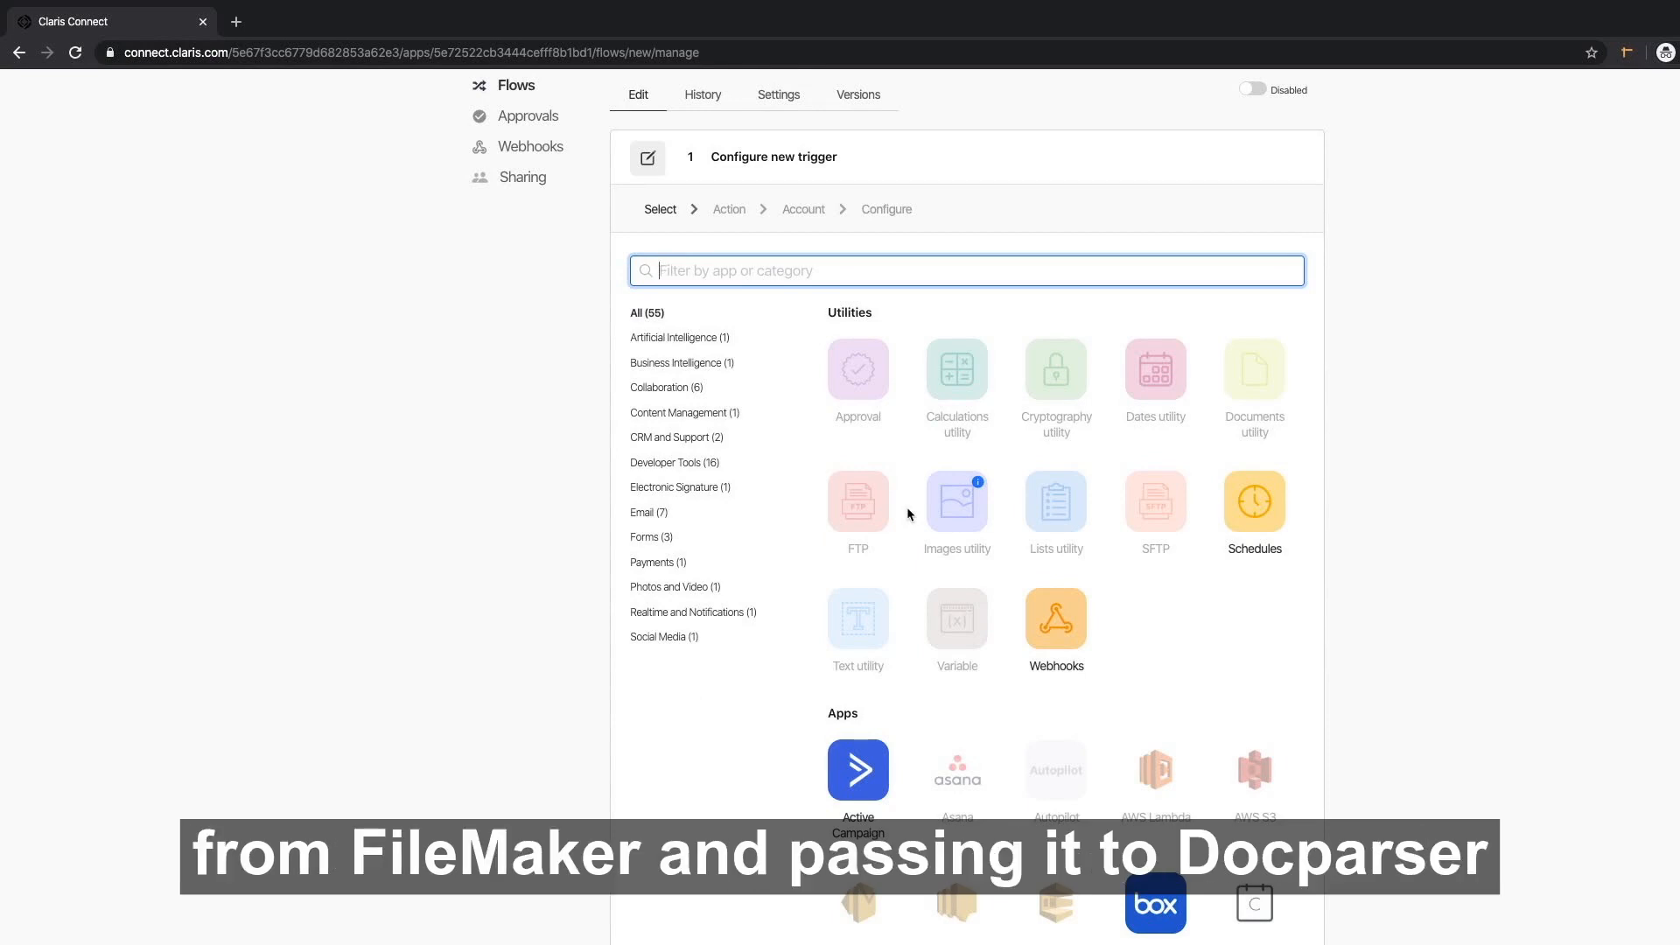
Set FileMaker Server 18v3's Script Trigger as the flow's trigger.
text(filem)
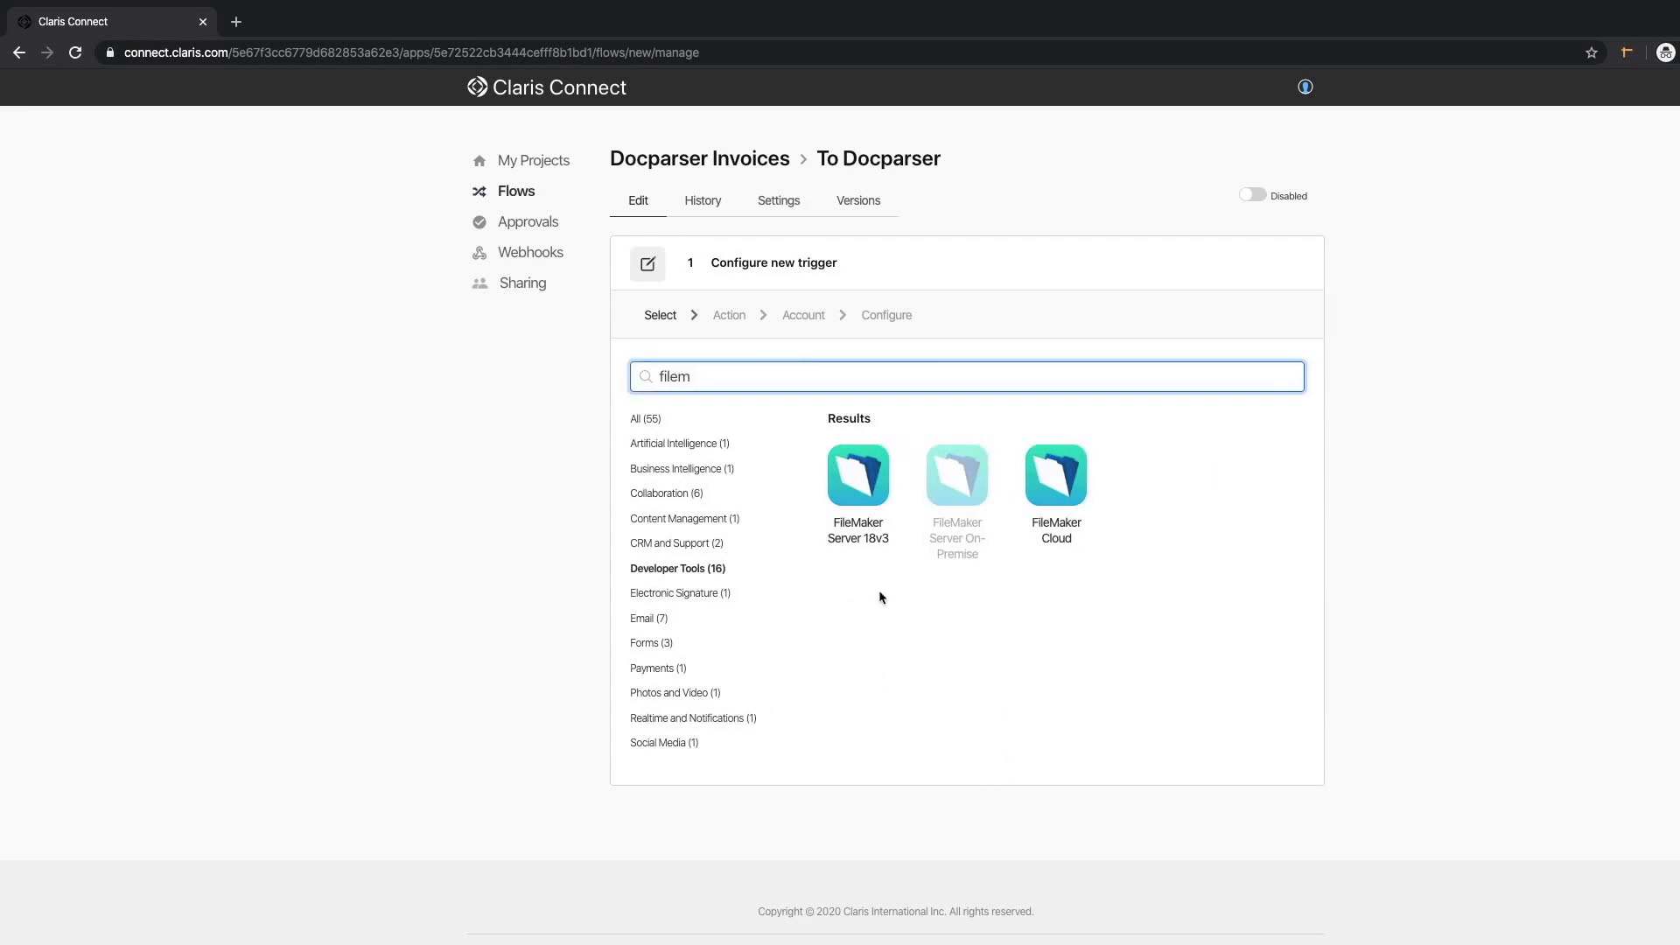
click(863, 482)
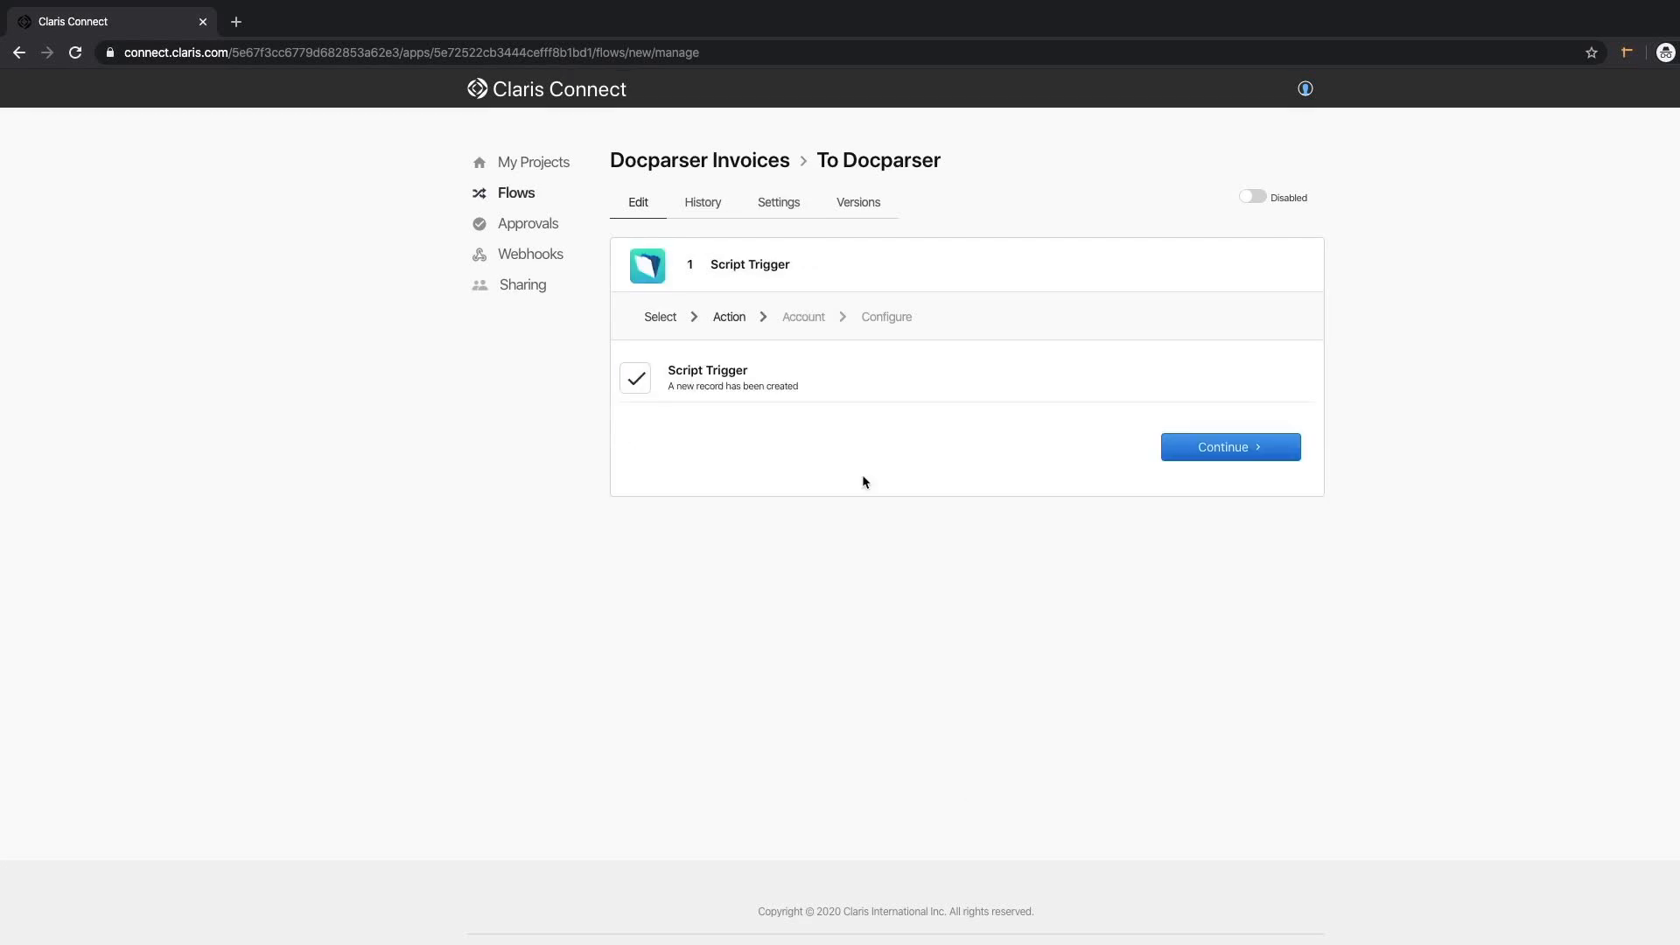
click(1229, 449)
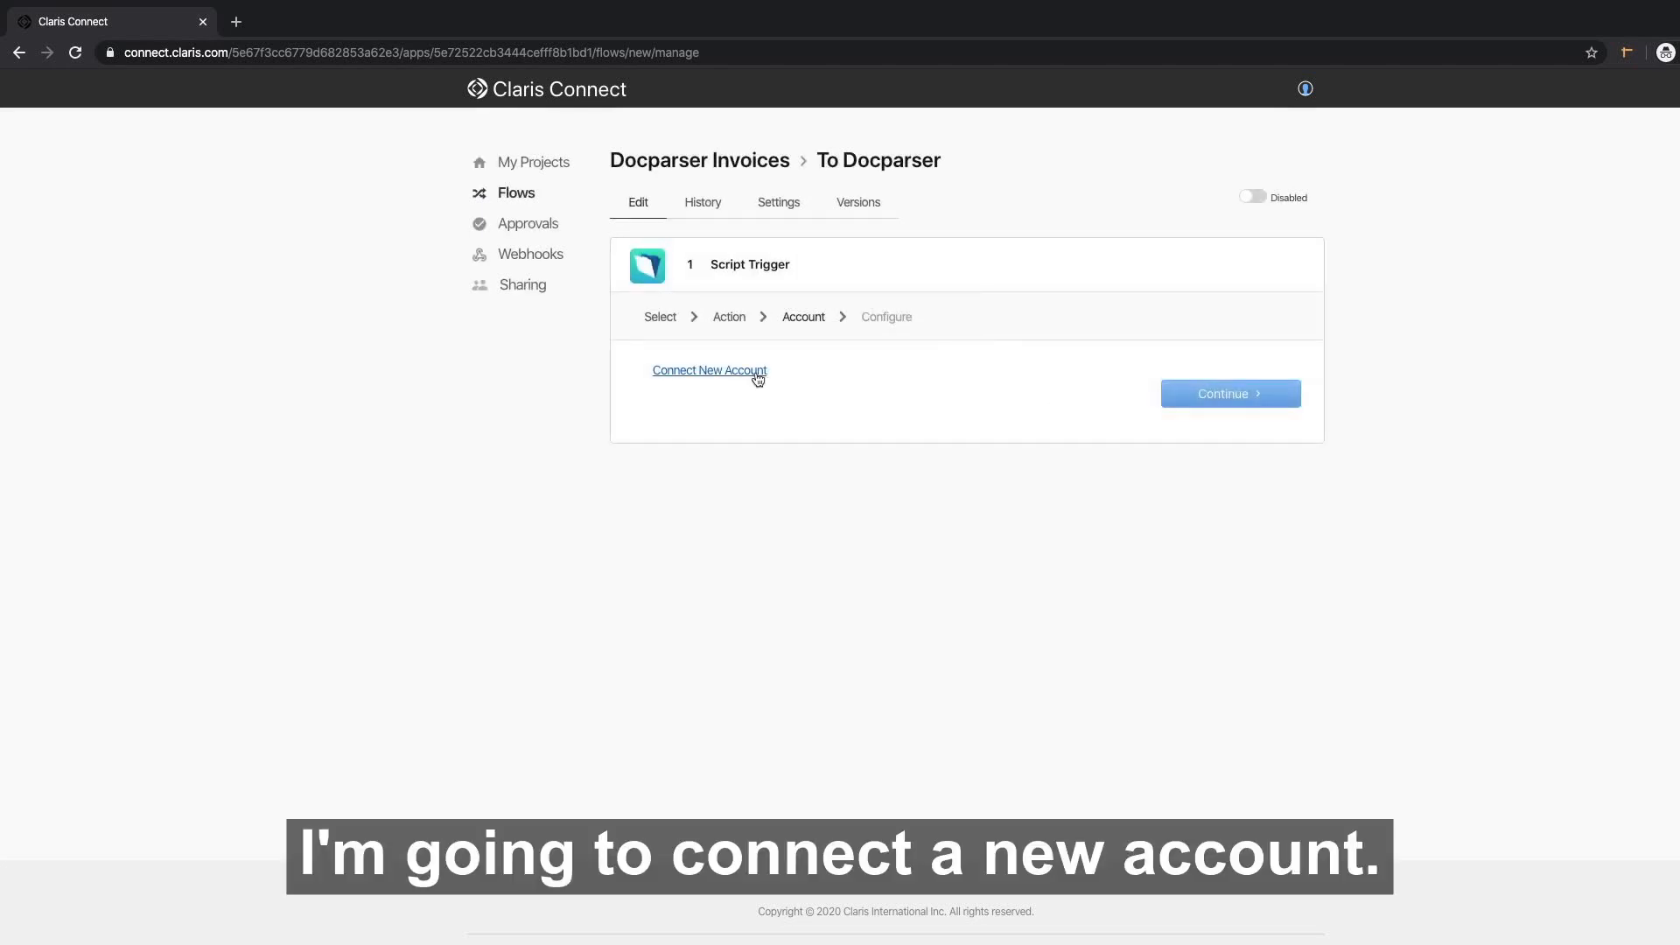
Connect a FileMaker server account at empoweredds.com, user admin, for the Invoices database.
click(726, 374)
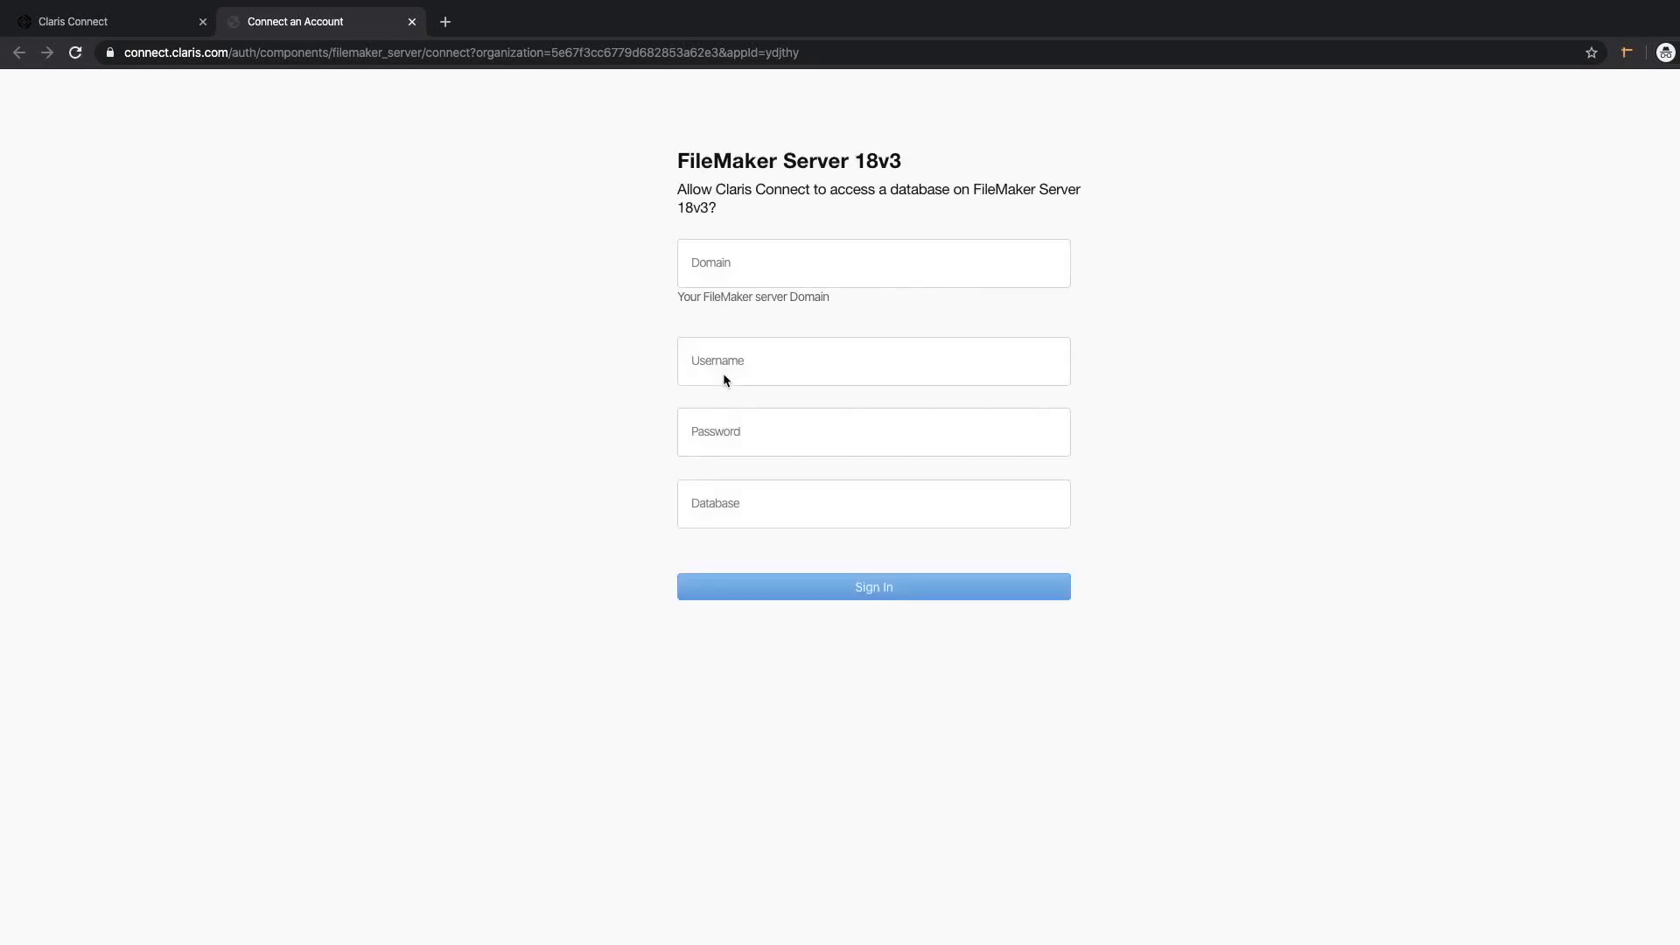
click(770, 260)
text(empoweredds.com)
key(Tab)
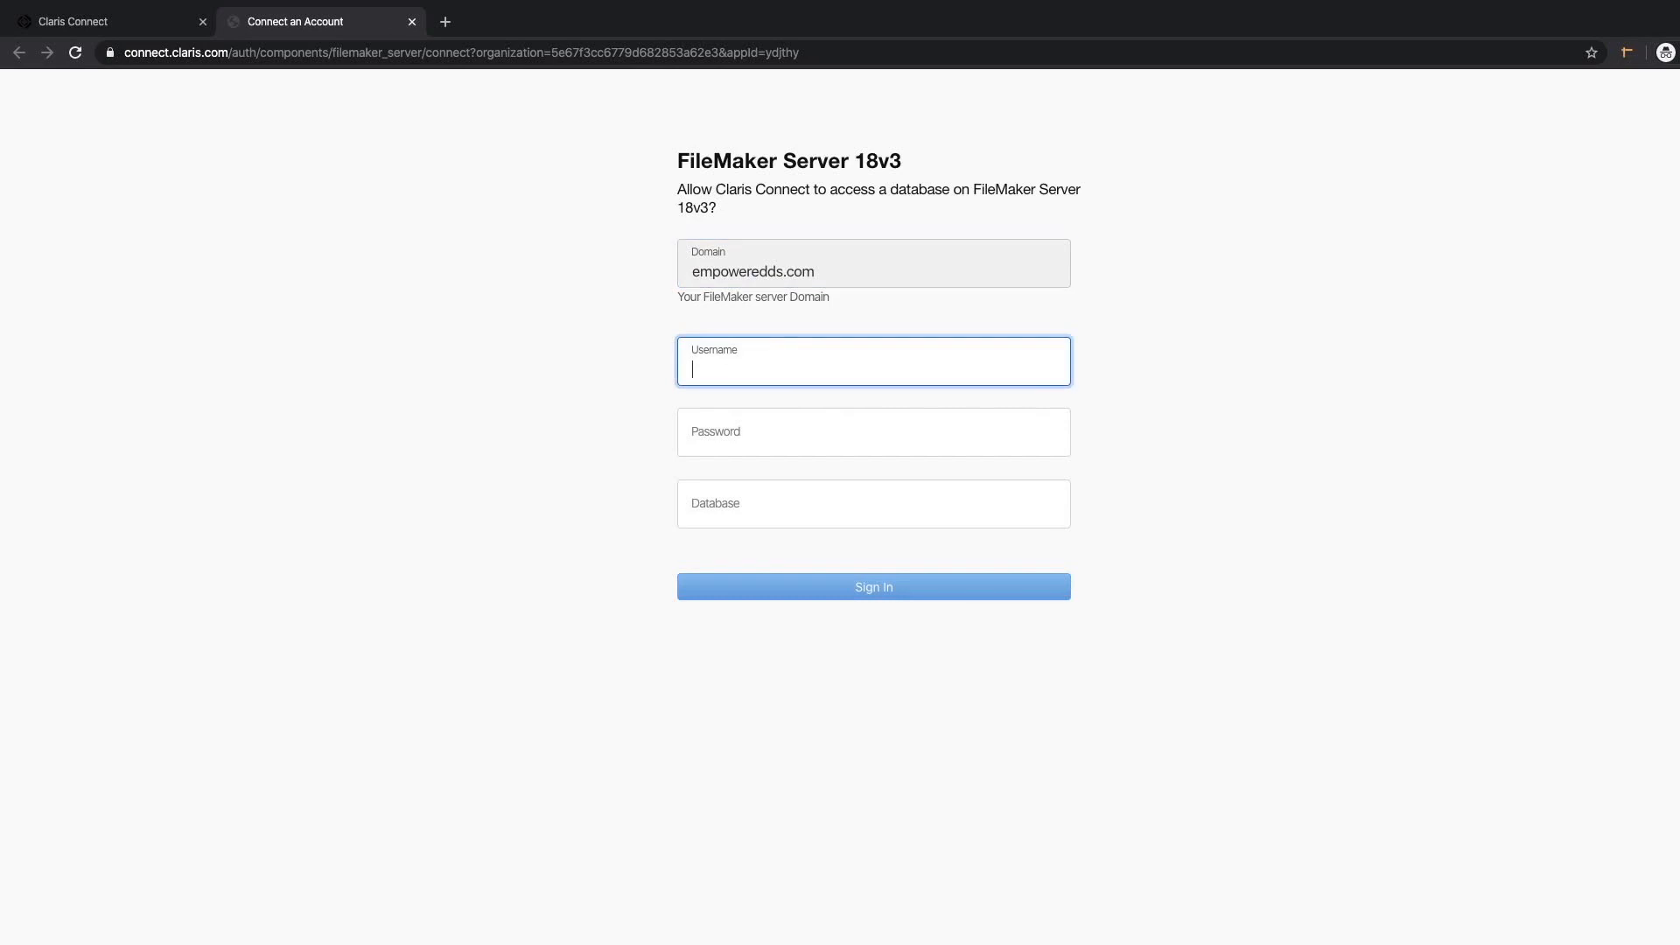
text(admin)
key(Tab)
text(•••••)
key(Tab)
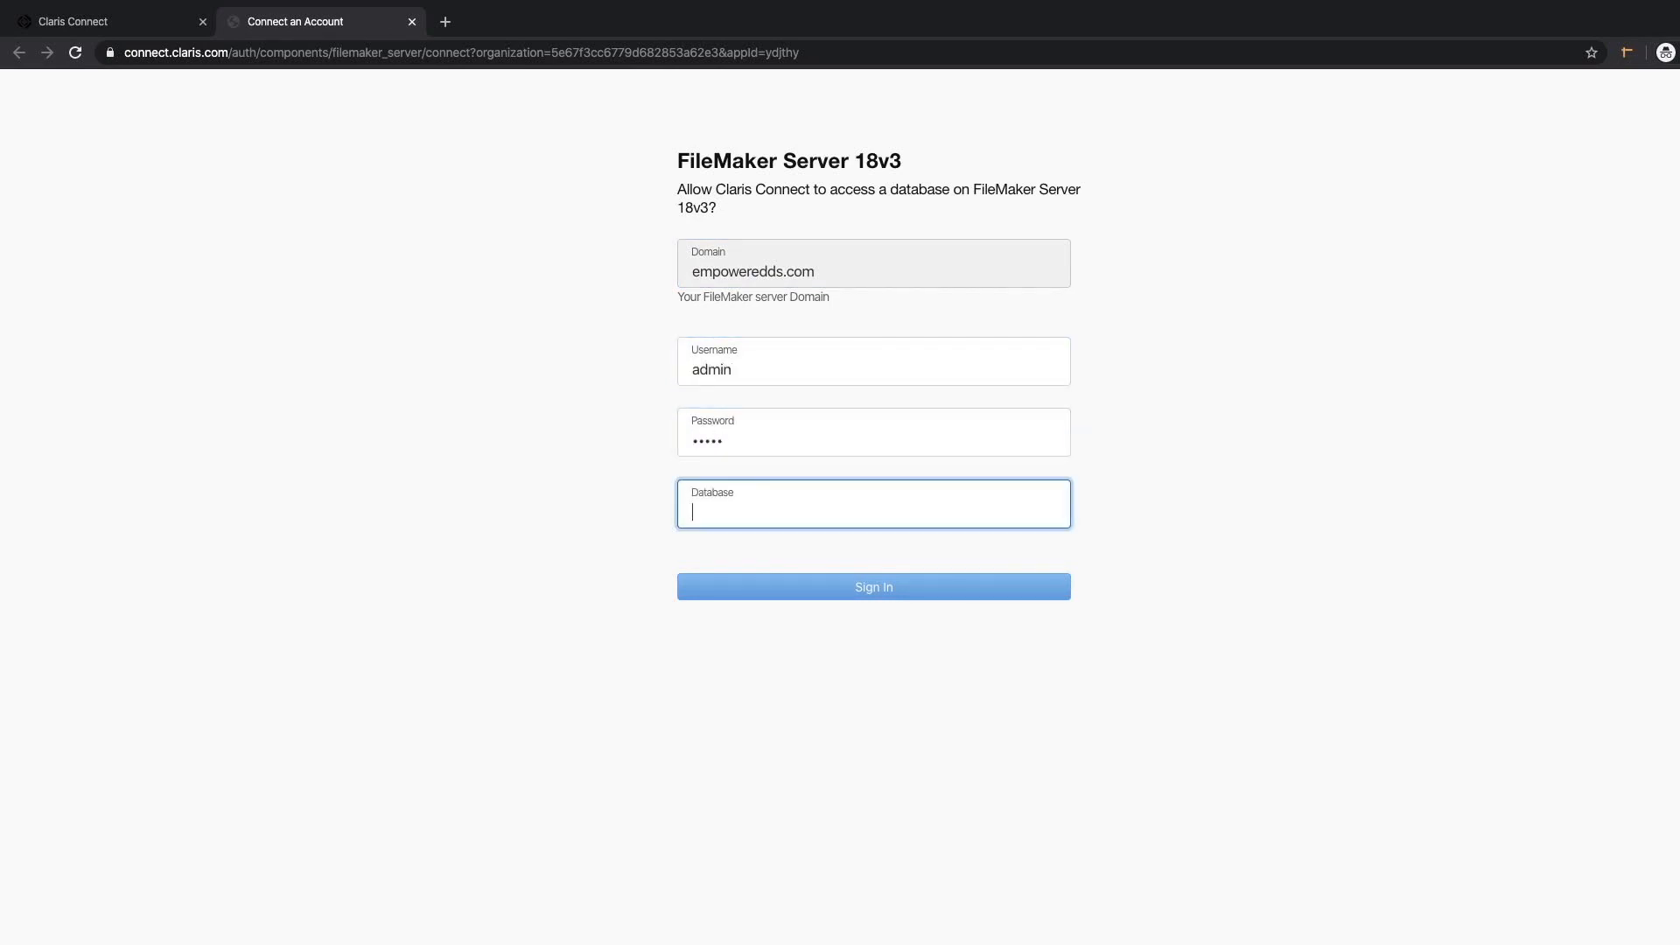
text(Invoices)
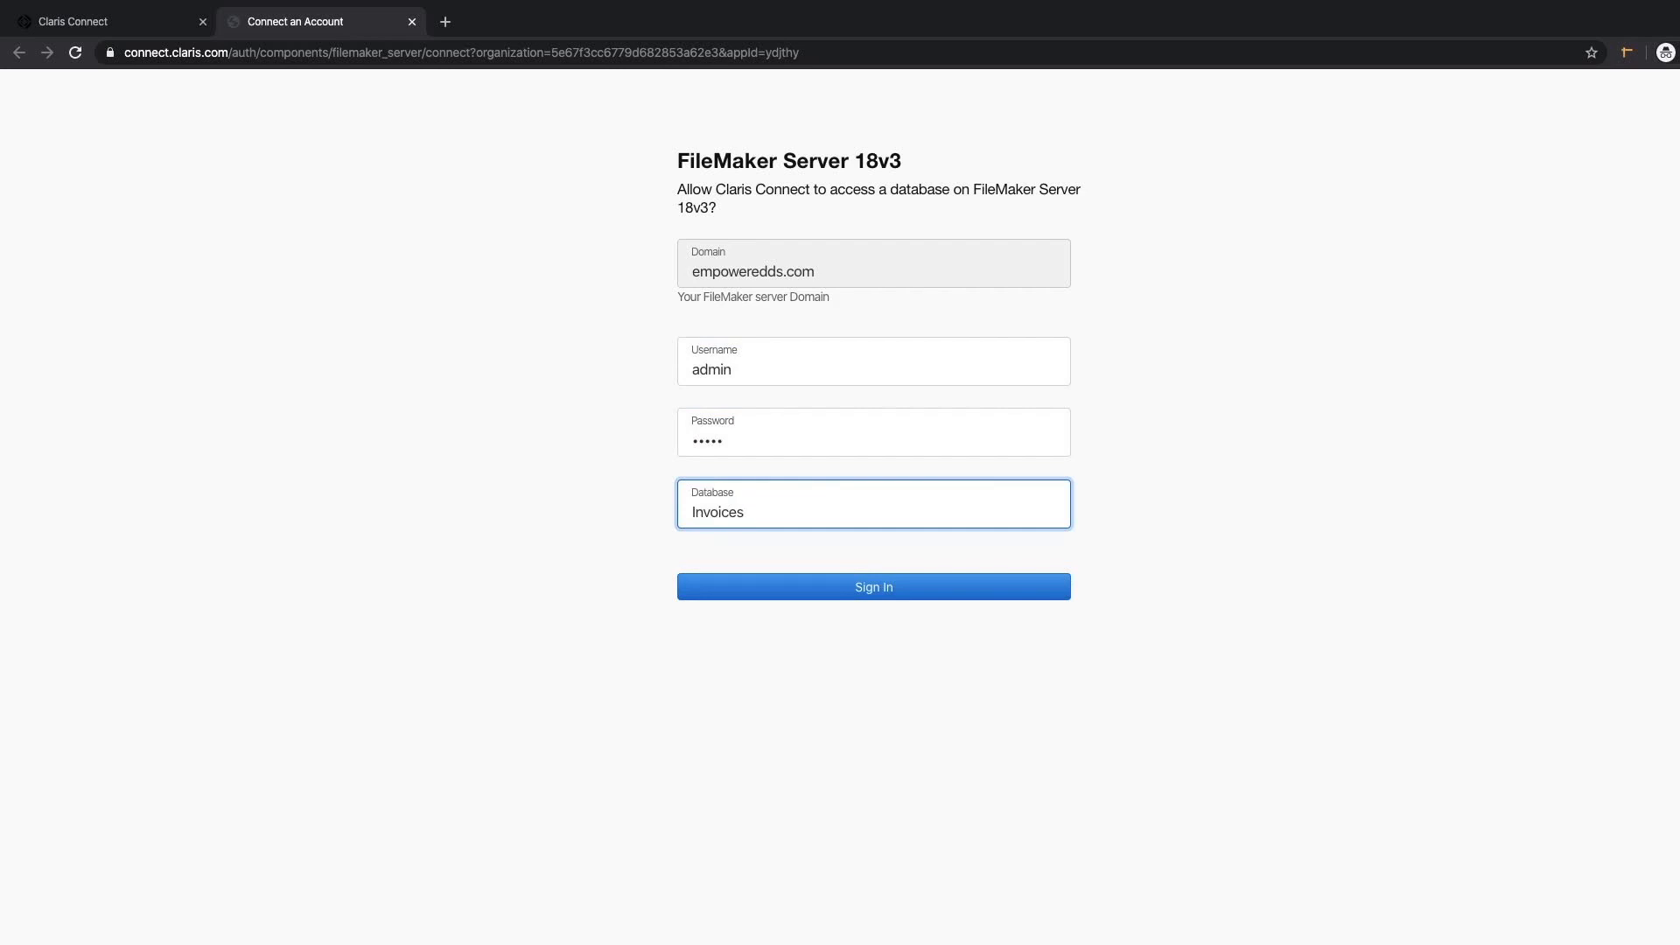
click(882, 591)
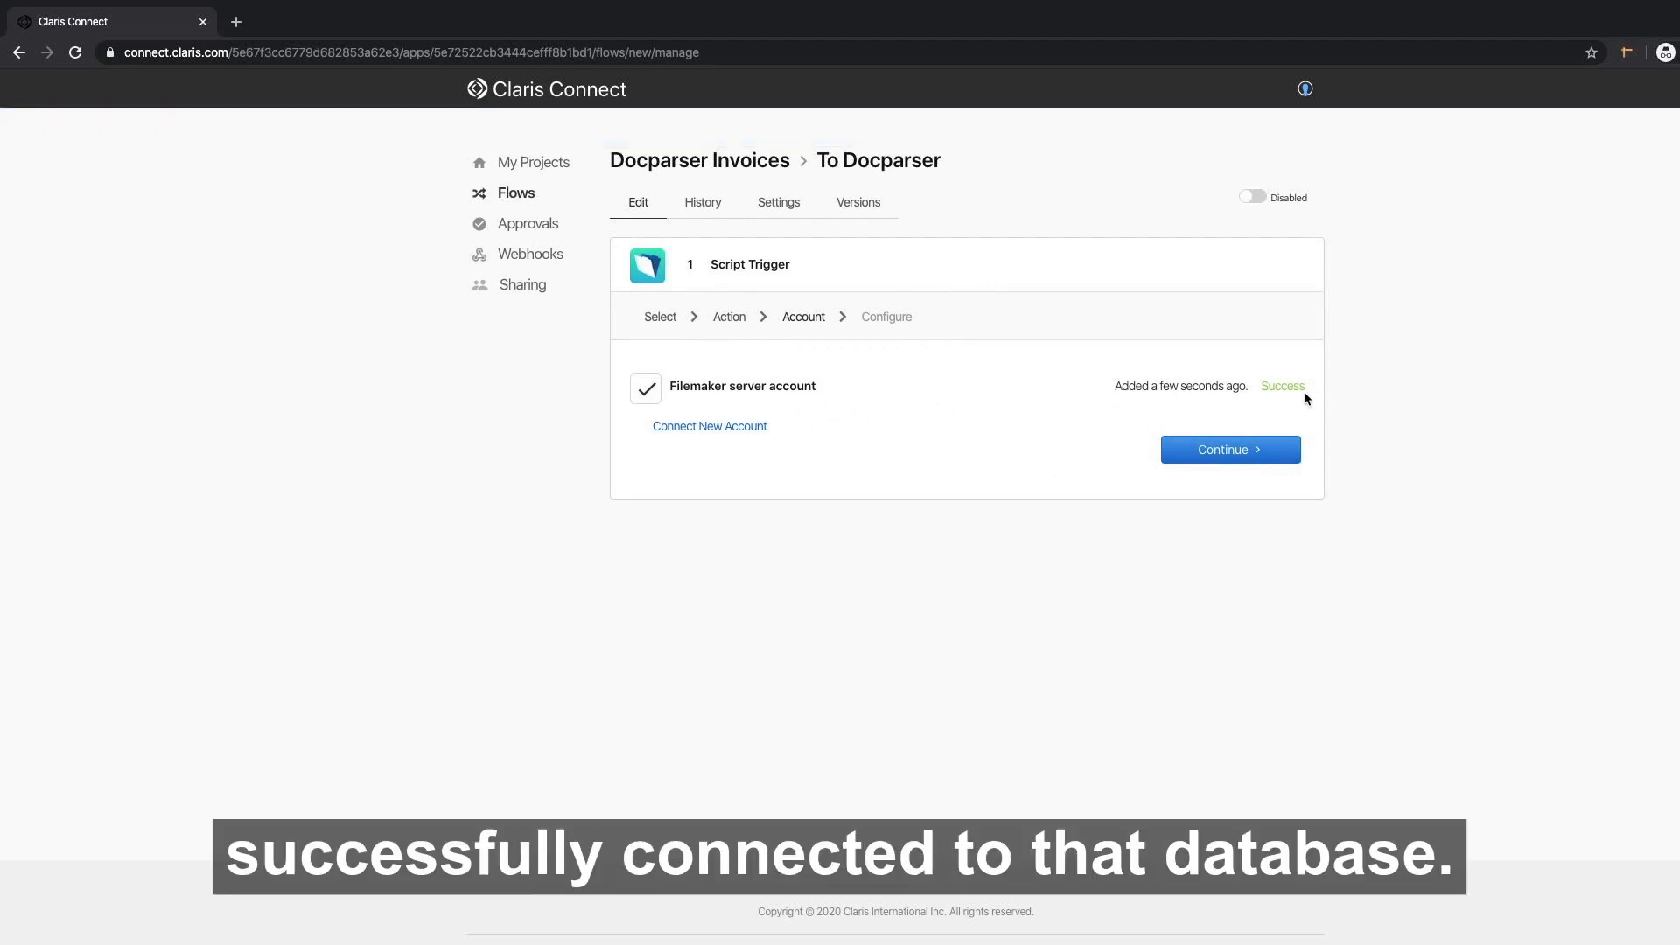
Continue to the Script Trigger's Configure step and copy its generated callback URL.
click(1234, 451)
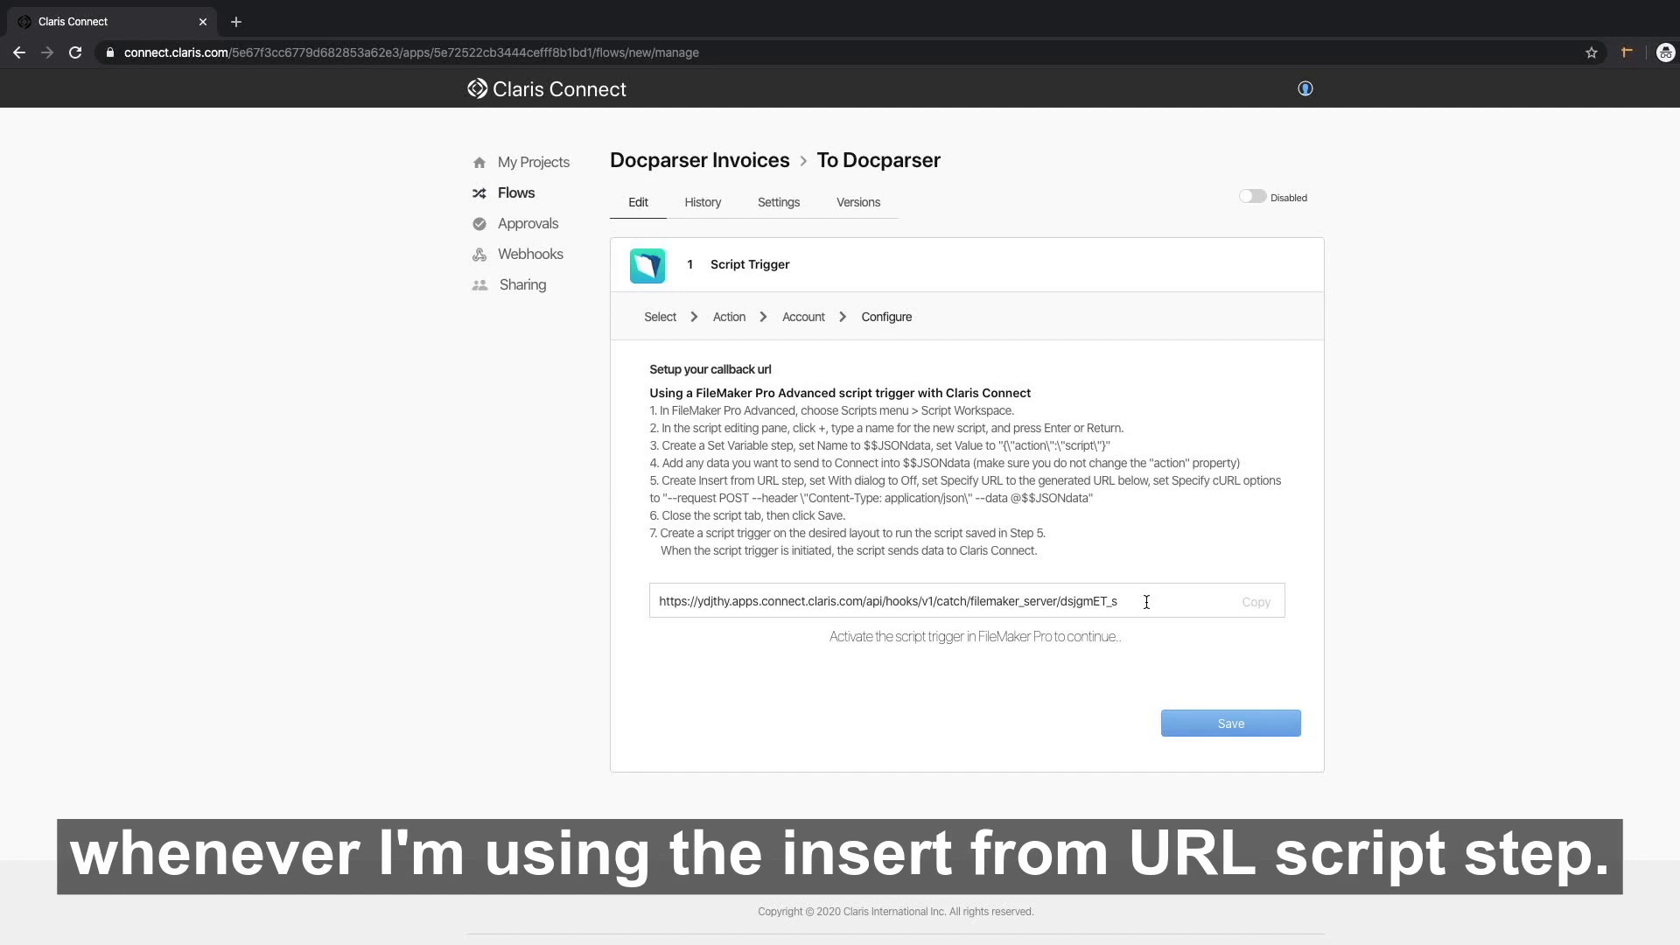
click(1258, 610)
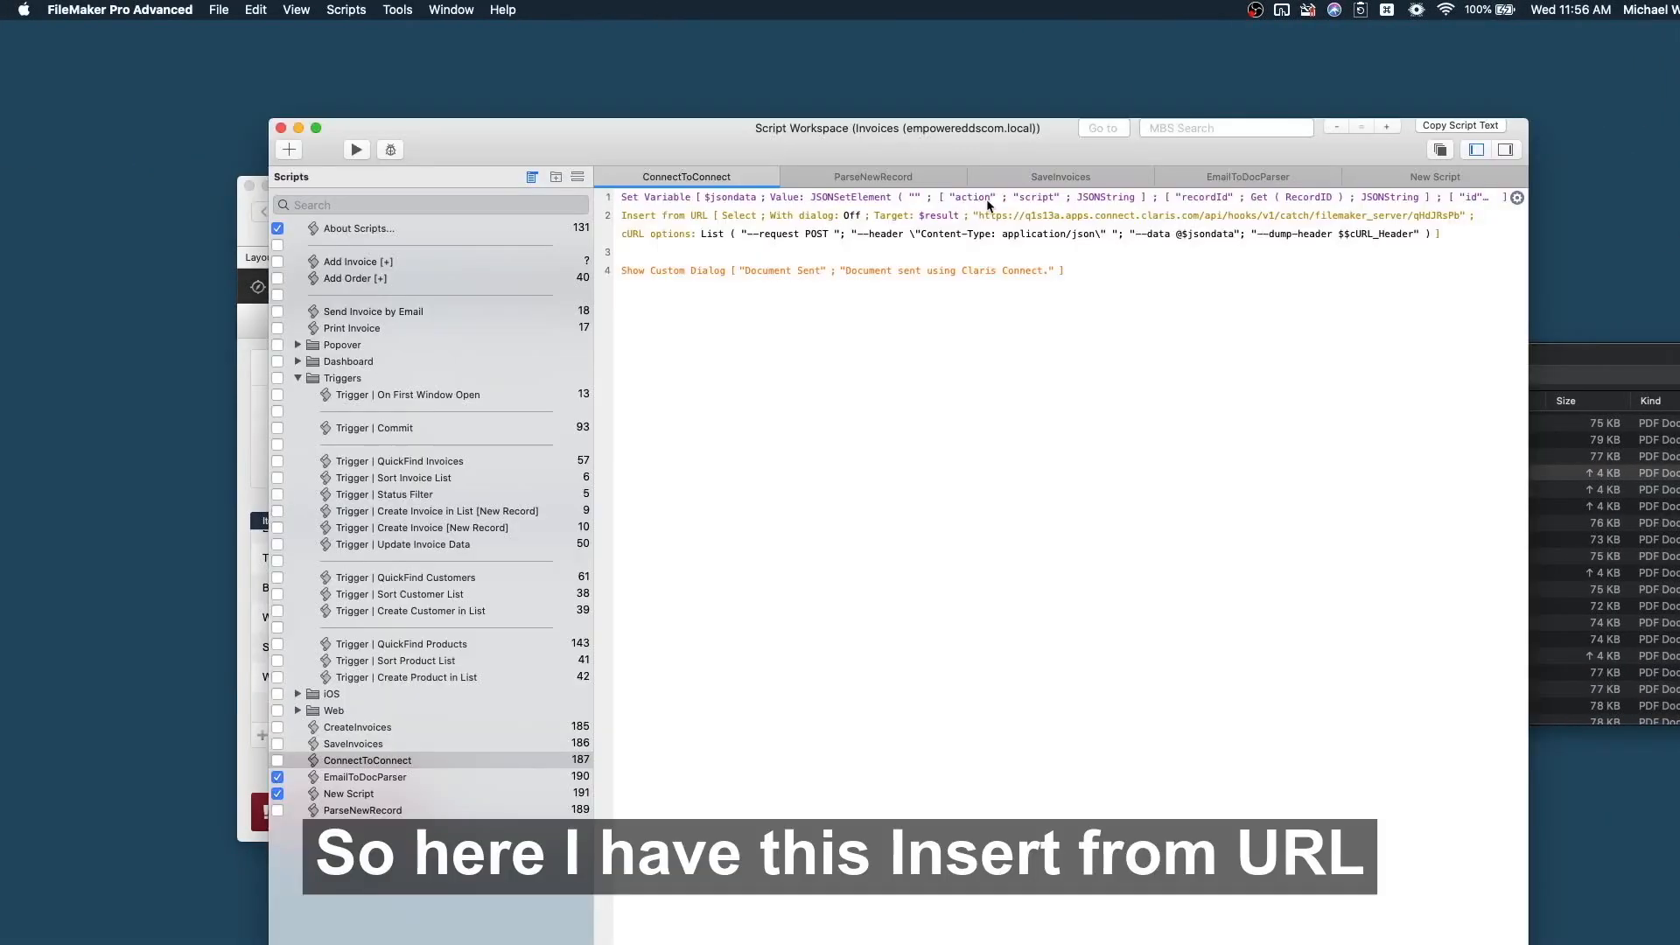
Replace the ConnectToConnect Insert from URL step's old URL with the pasted callback URL.
click(698, 220)
click(1450, 234)
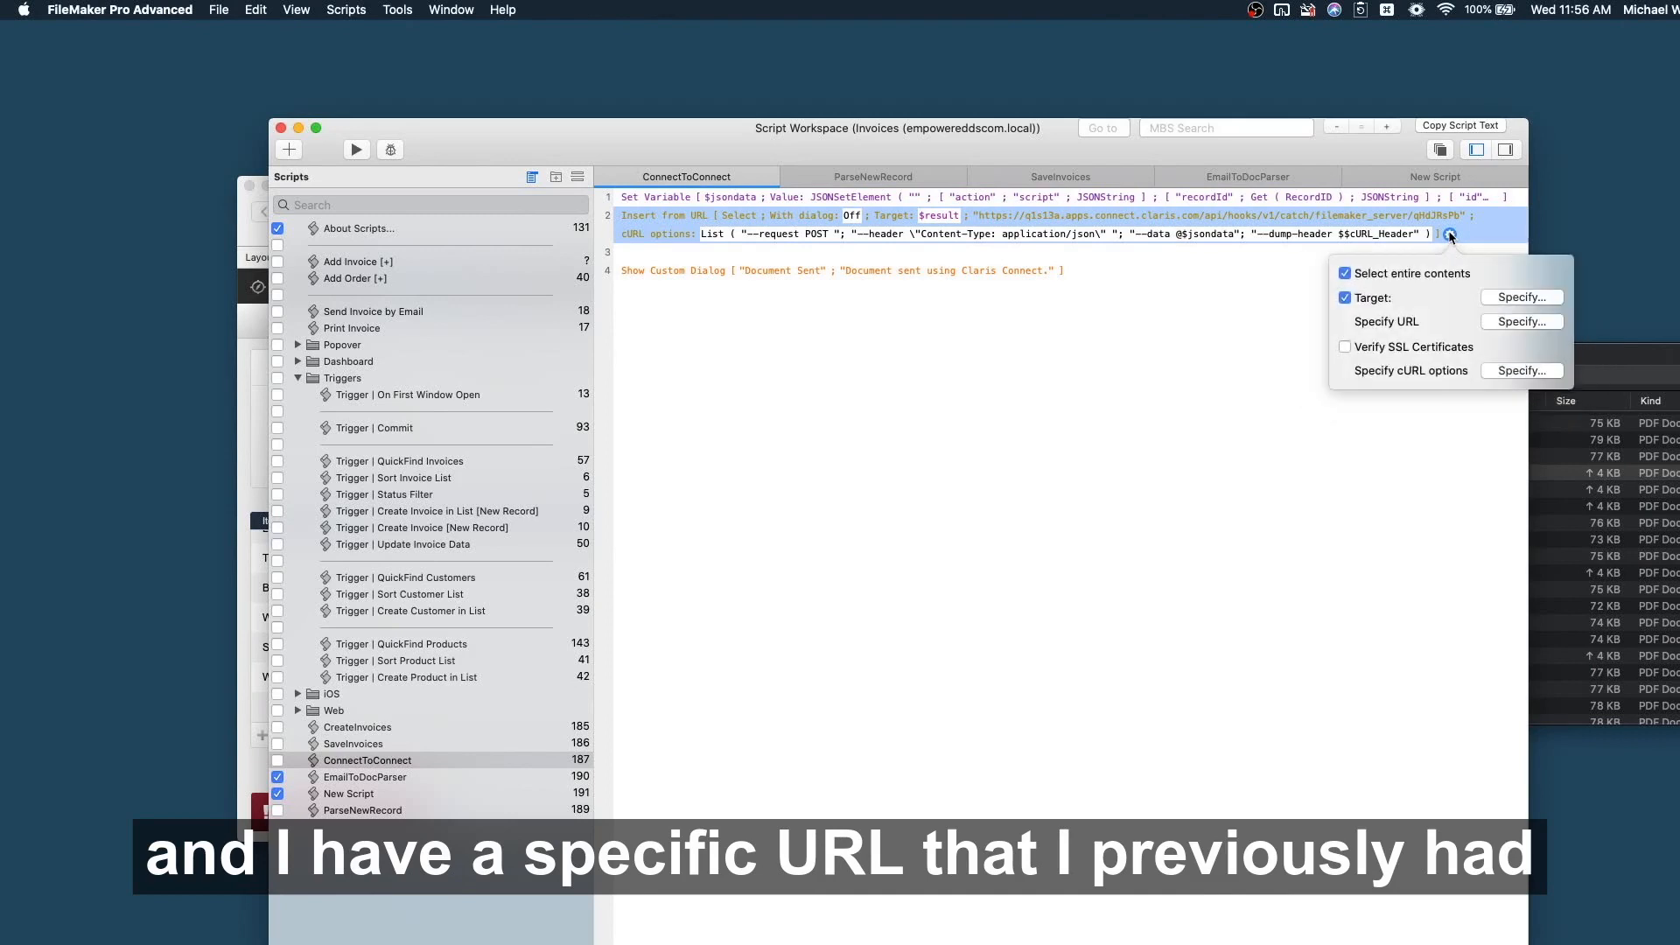
click(1527, 322)
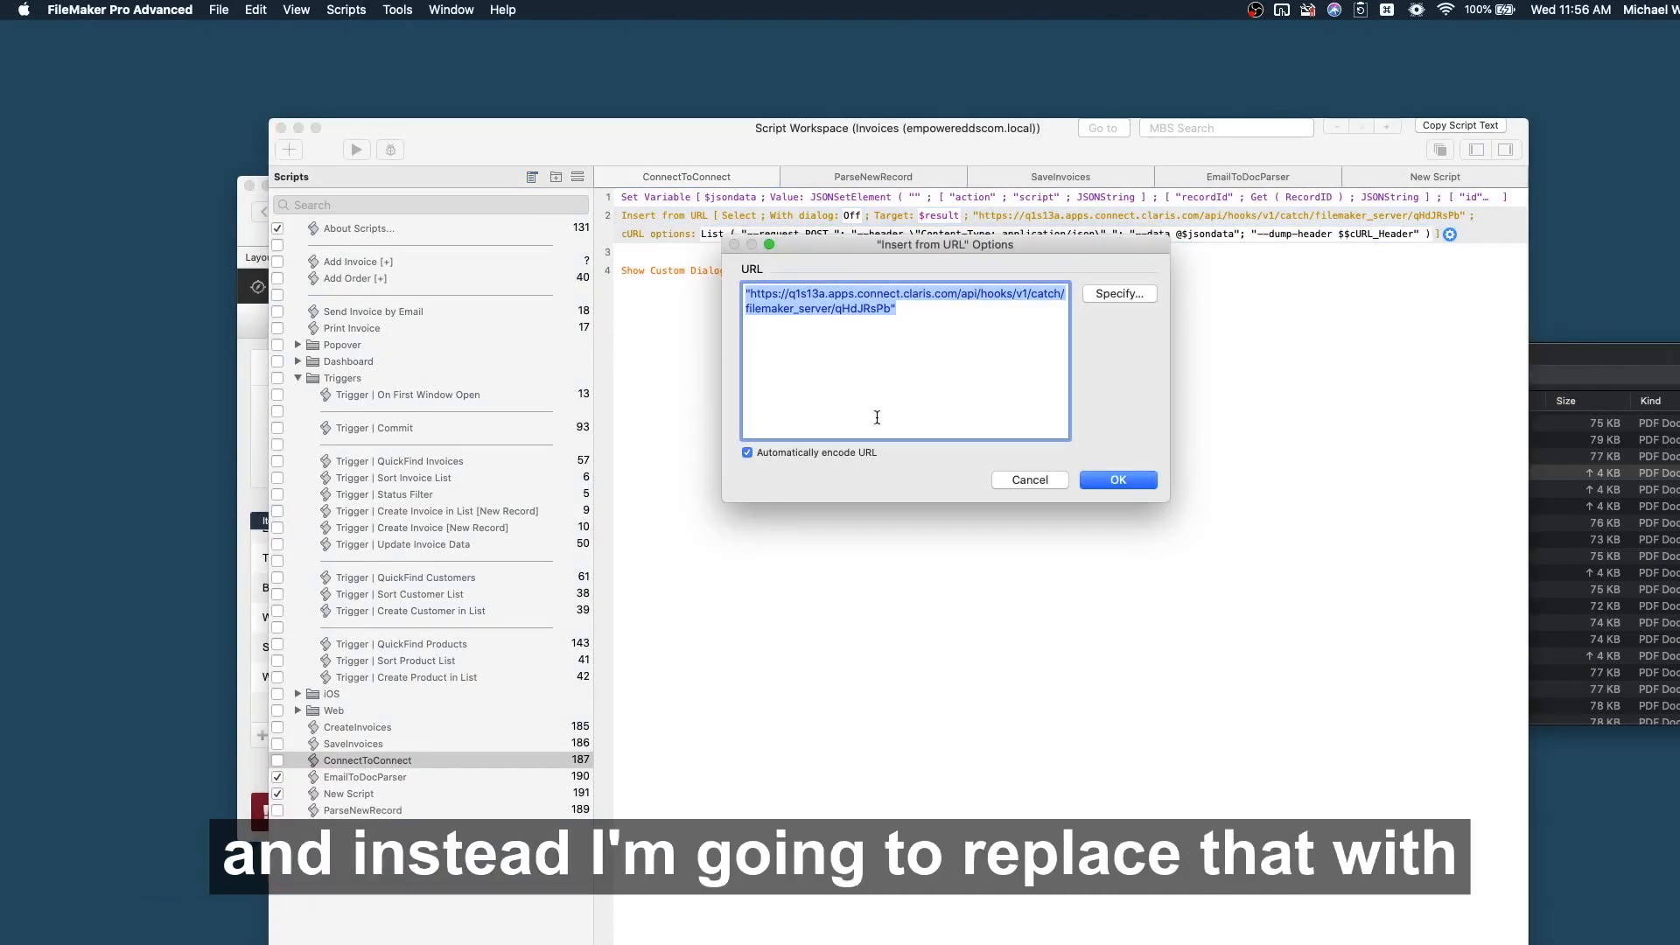
click(876, 310)
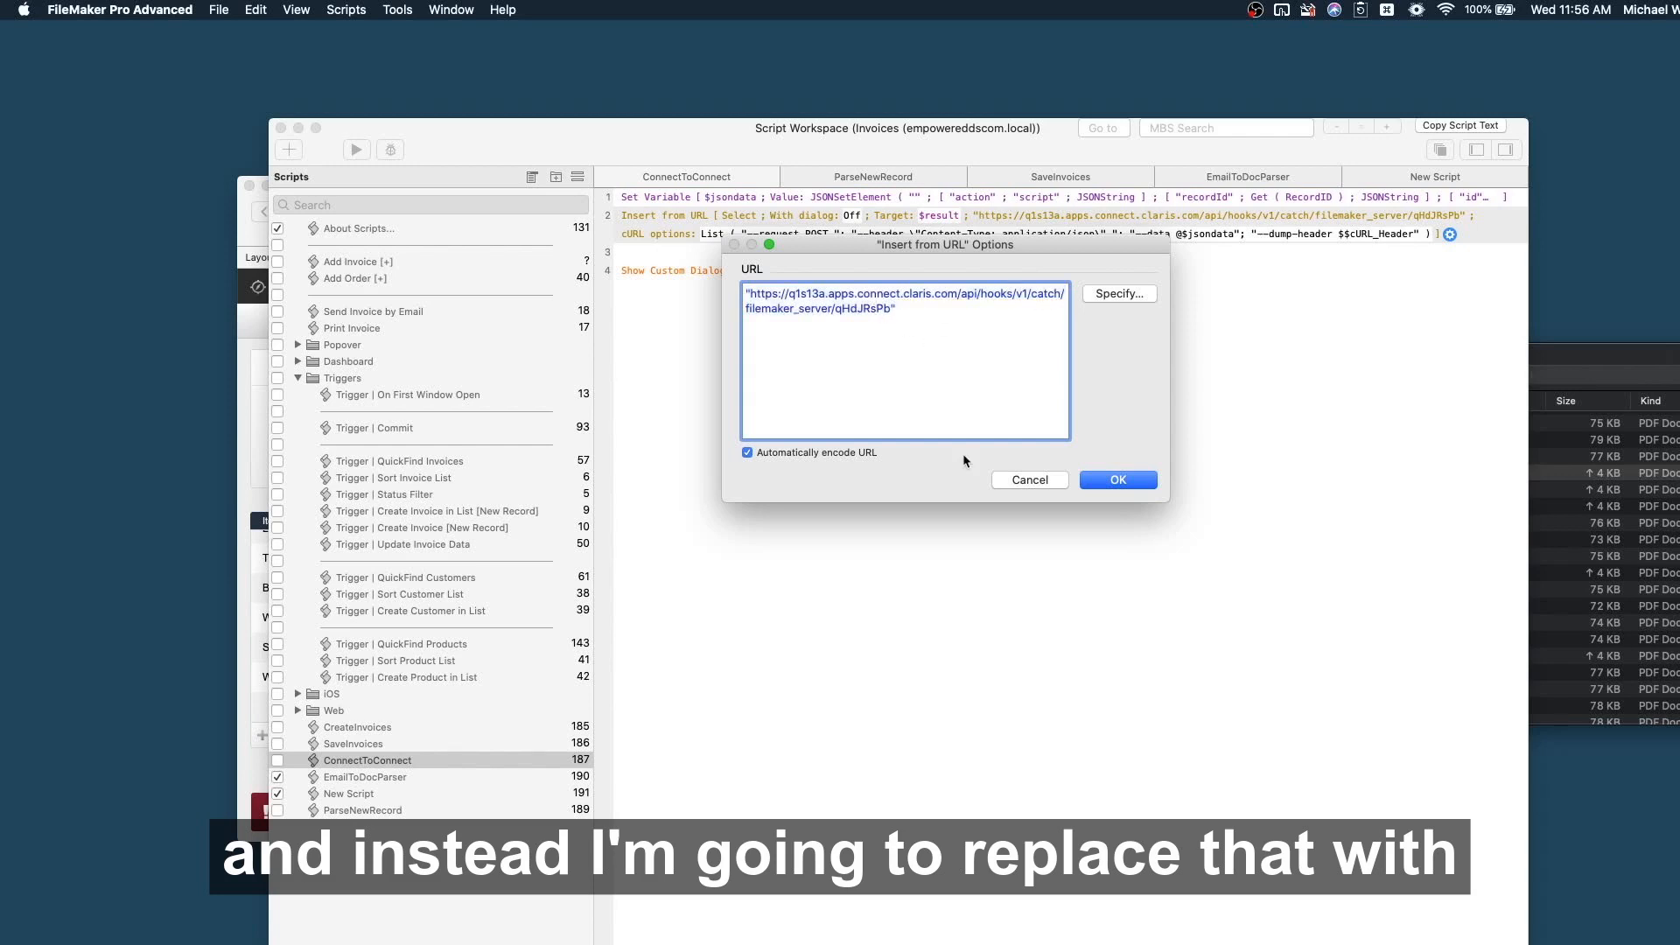
drag(891, 308, 750, 294)
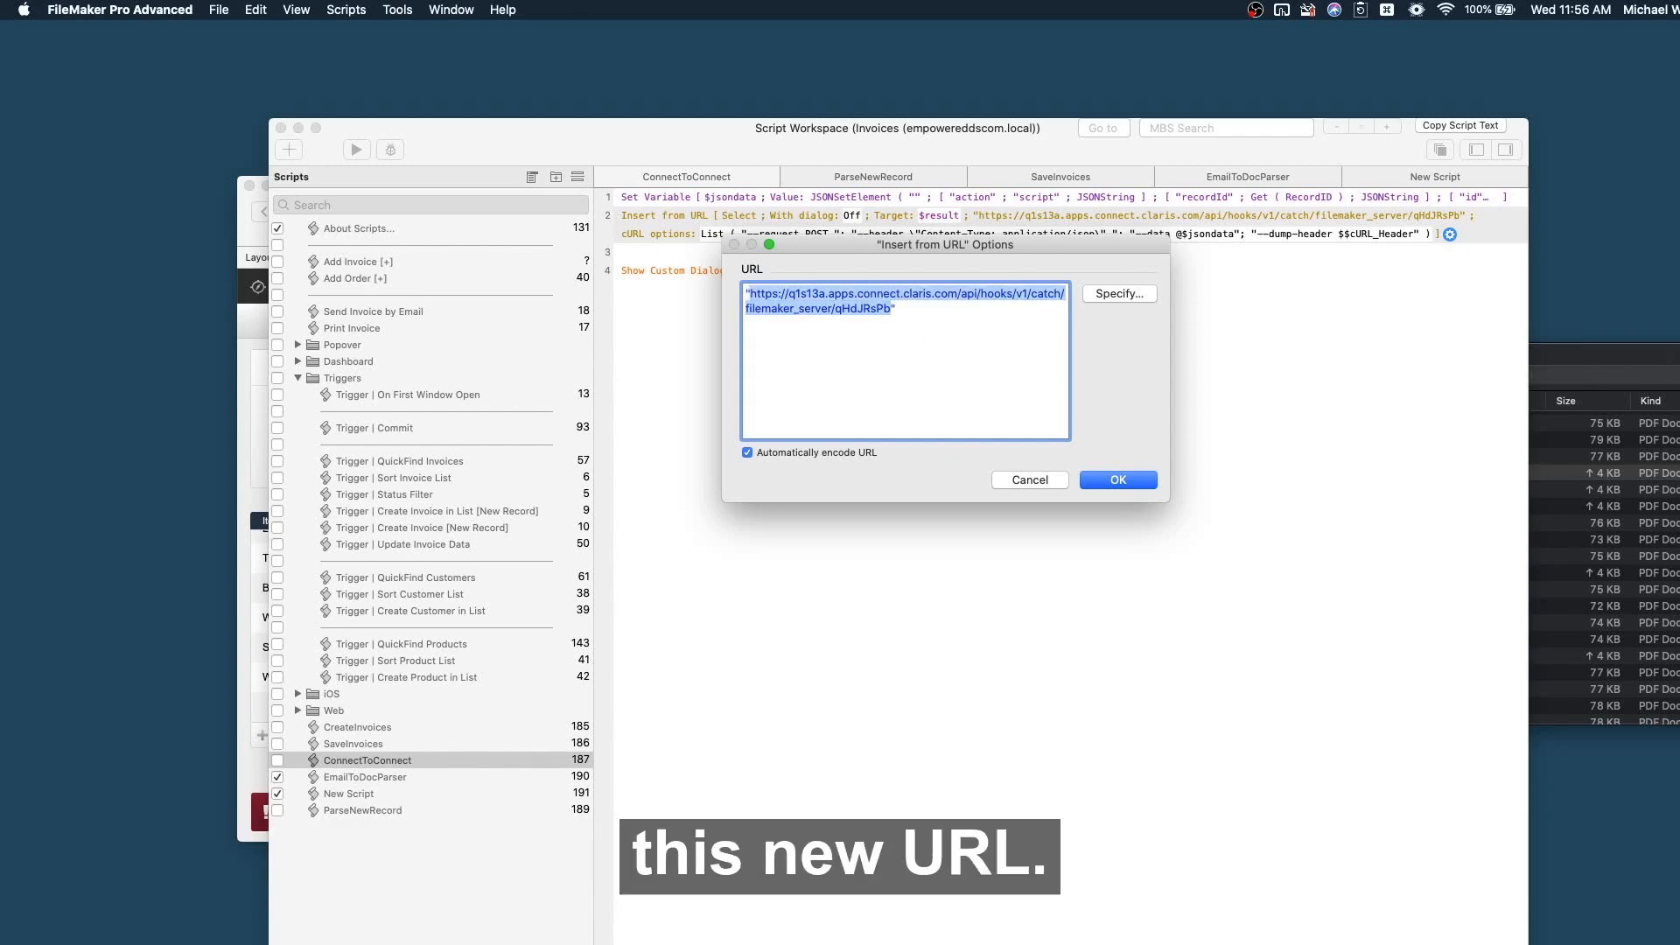
key(super+v)
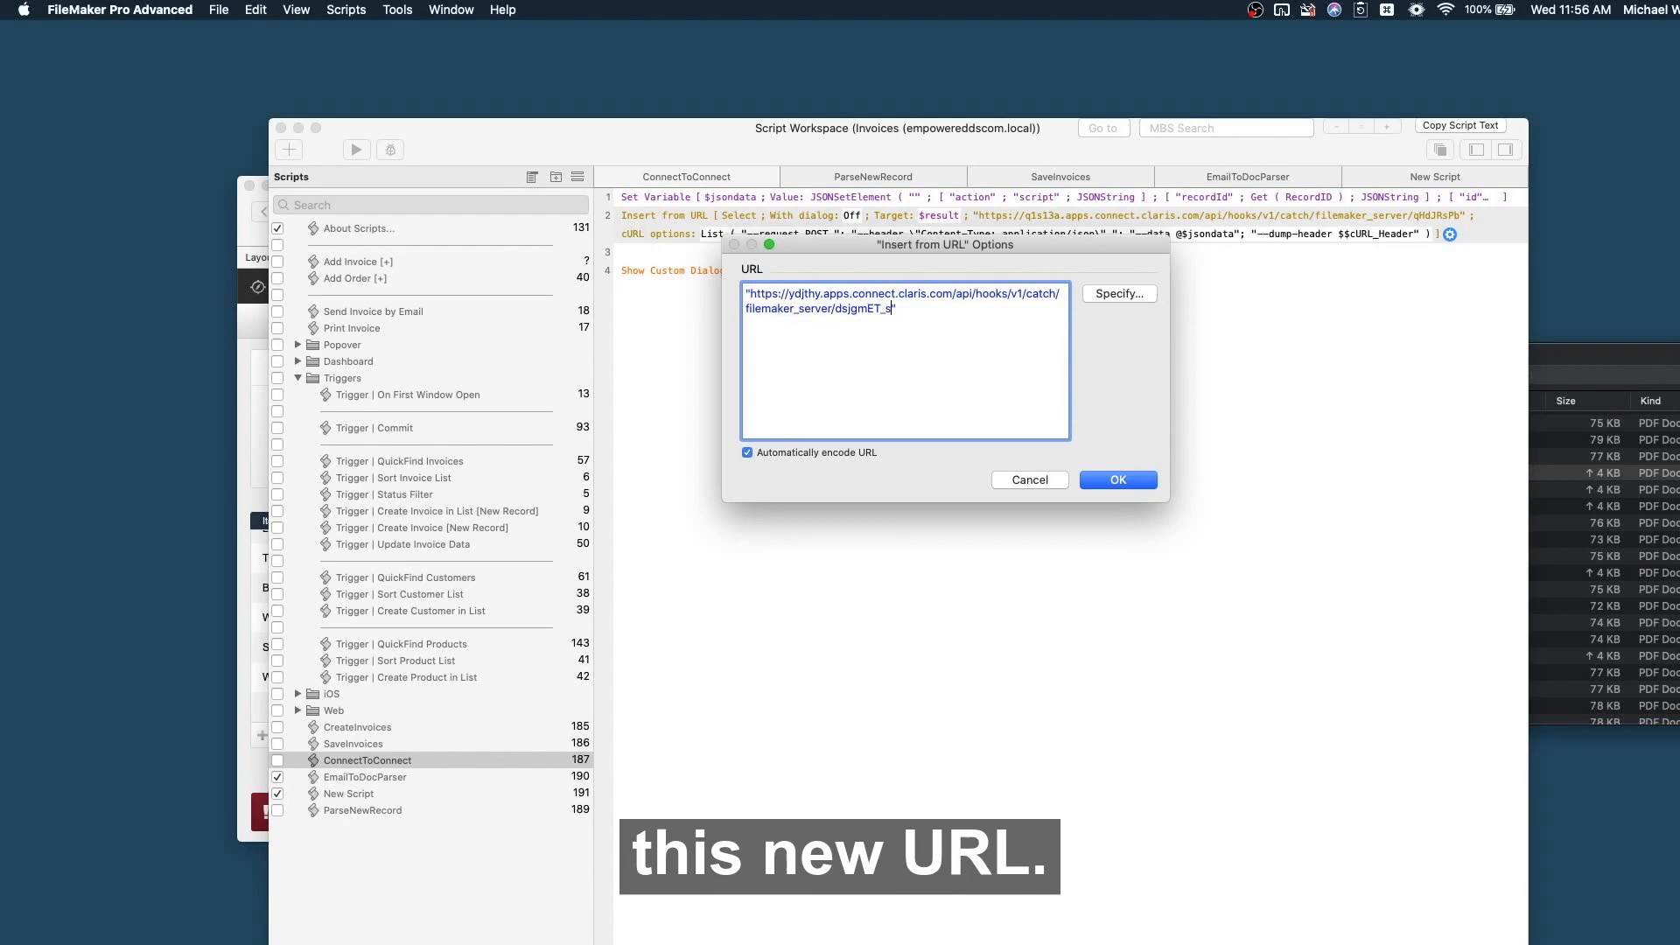
click(1127, 476)
click(1127, 476)
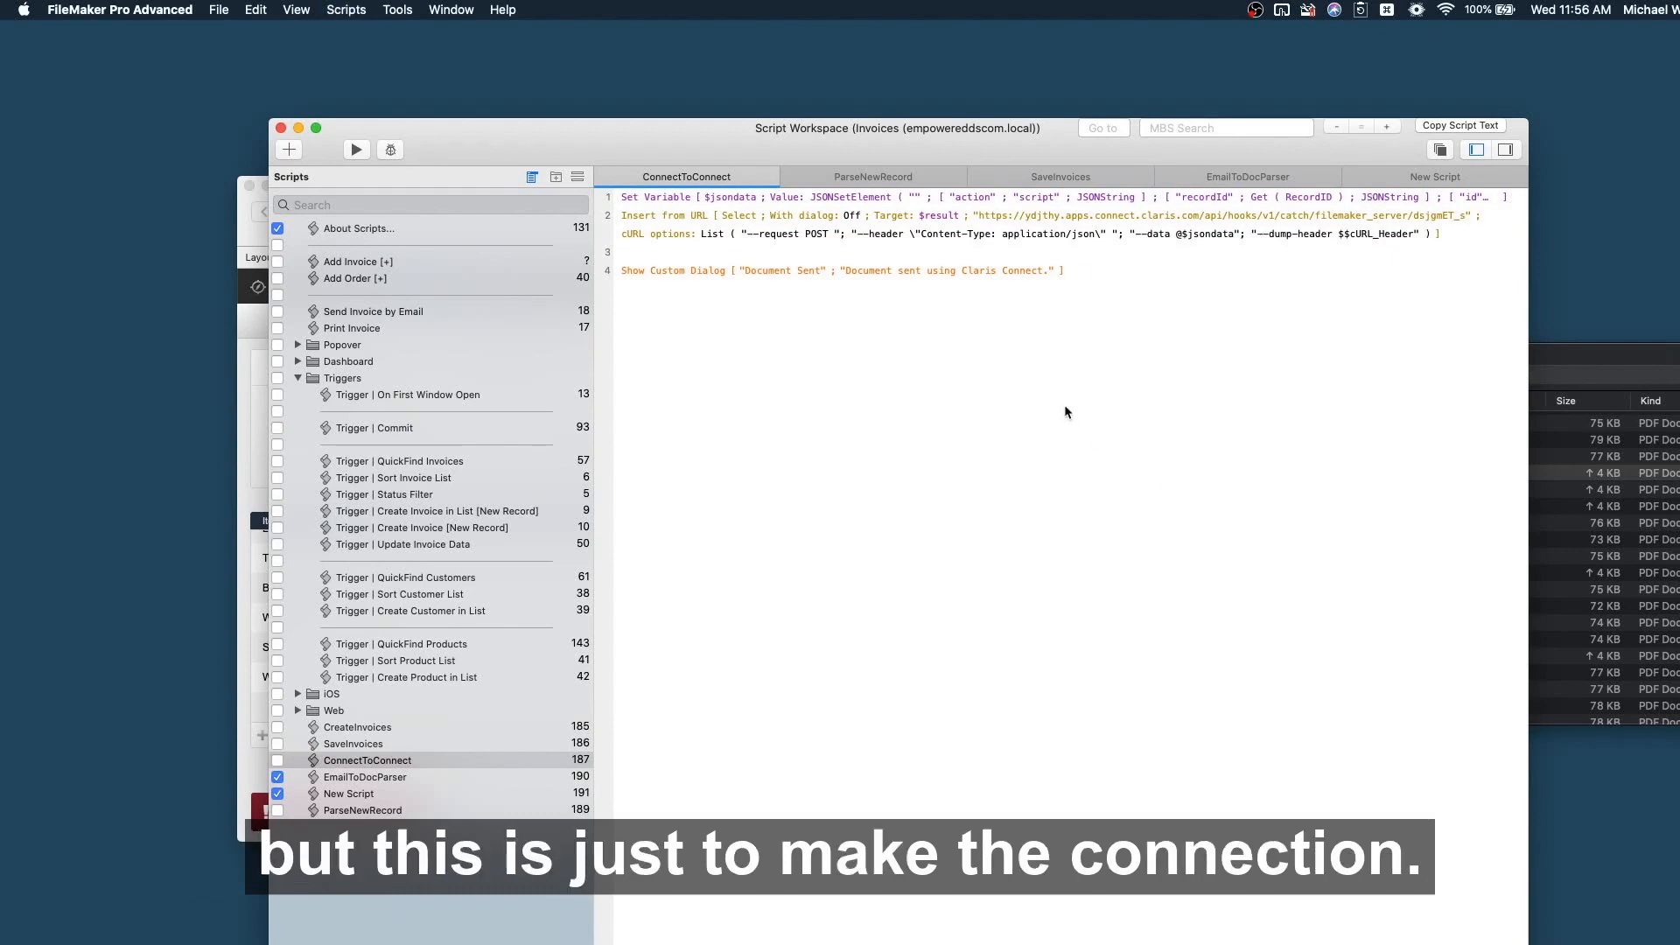
key(ctrl+Right)
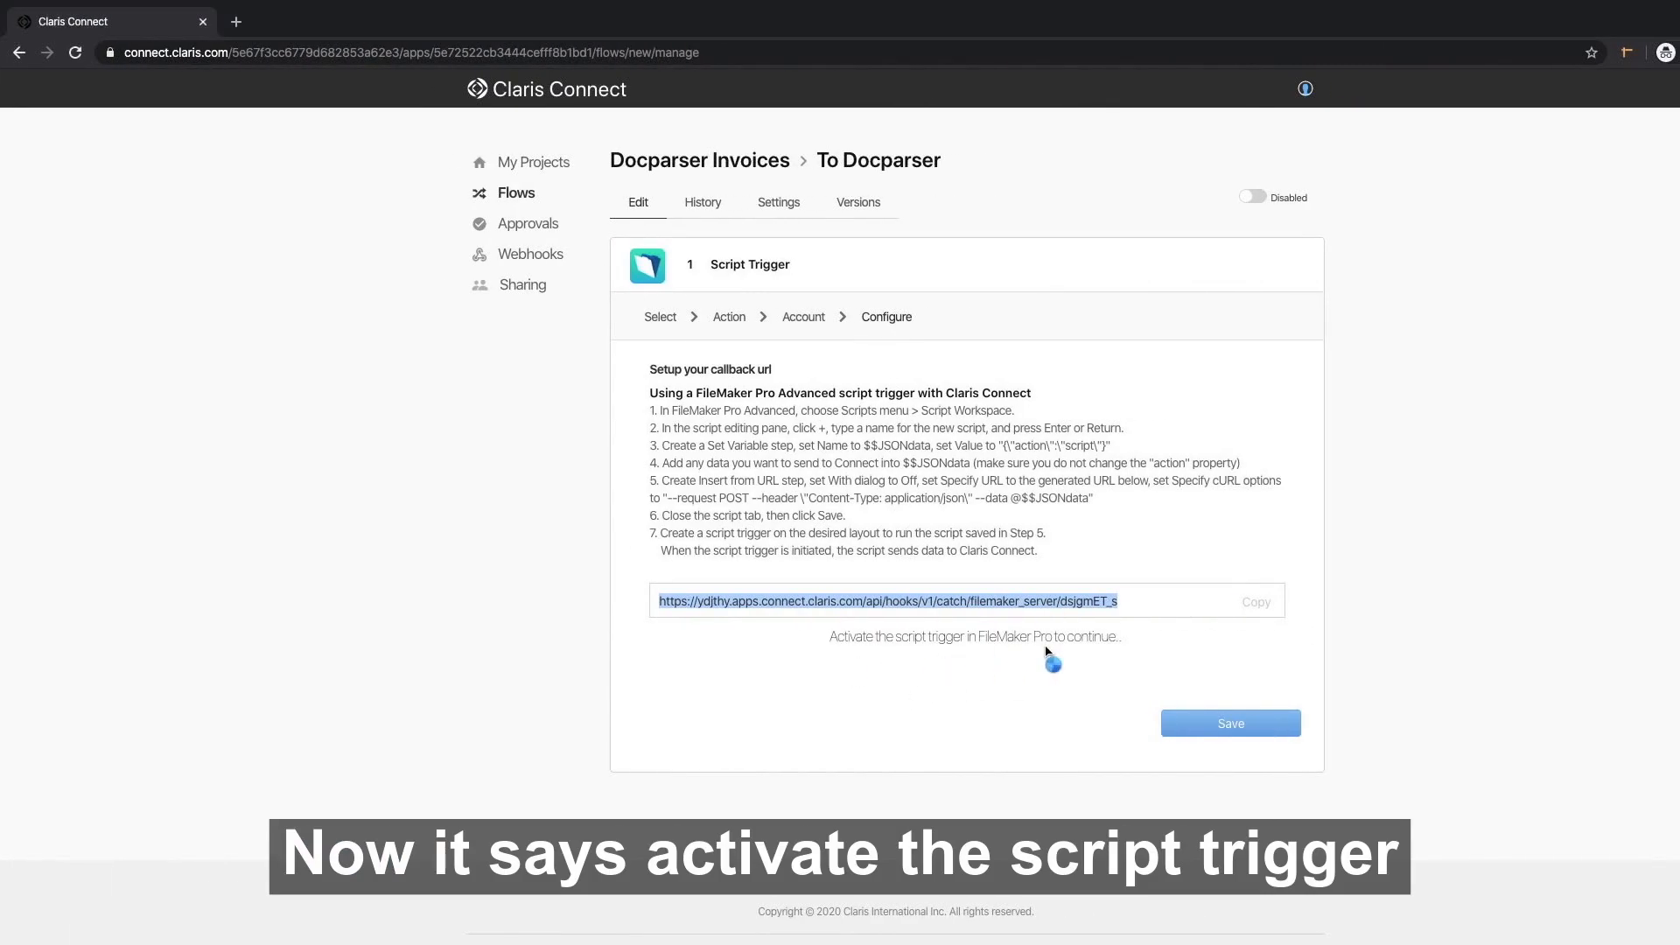
Run the ConnectToConnect script to activate the trigger, then save the To Docparser flow.
key(ctrl+Left)
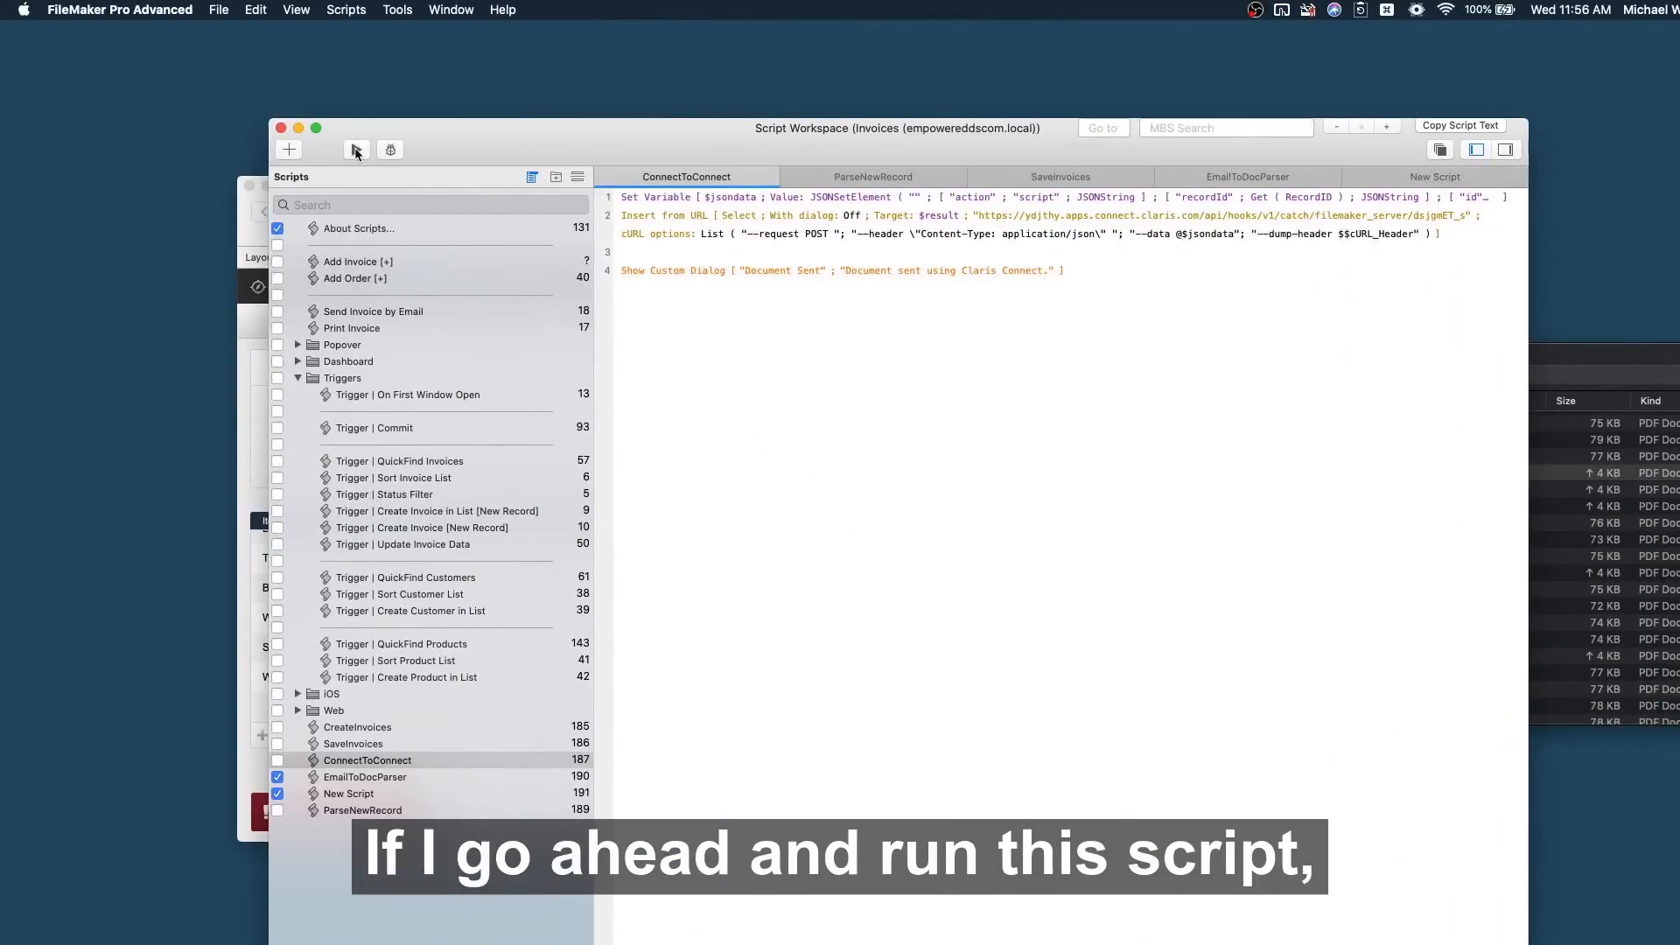
click(356, 150)
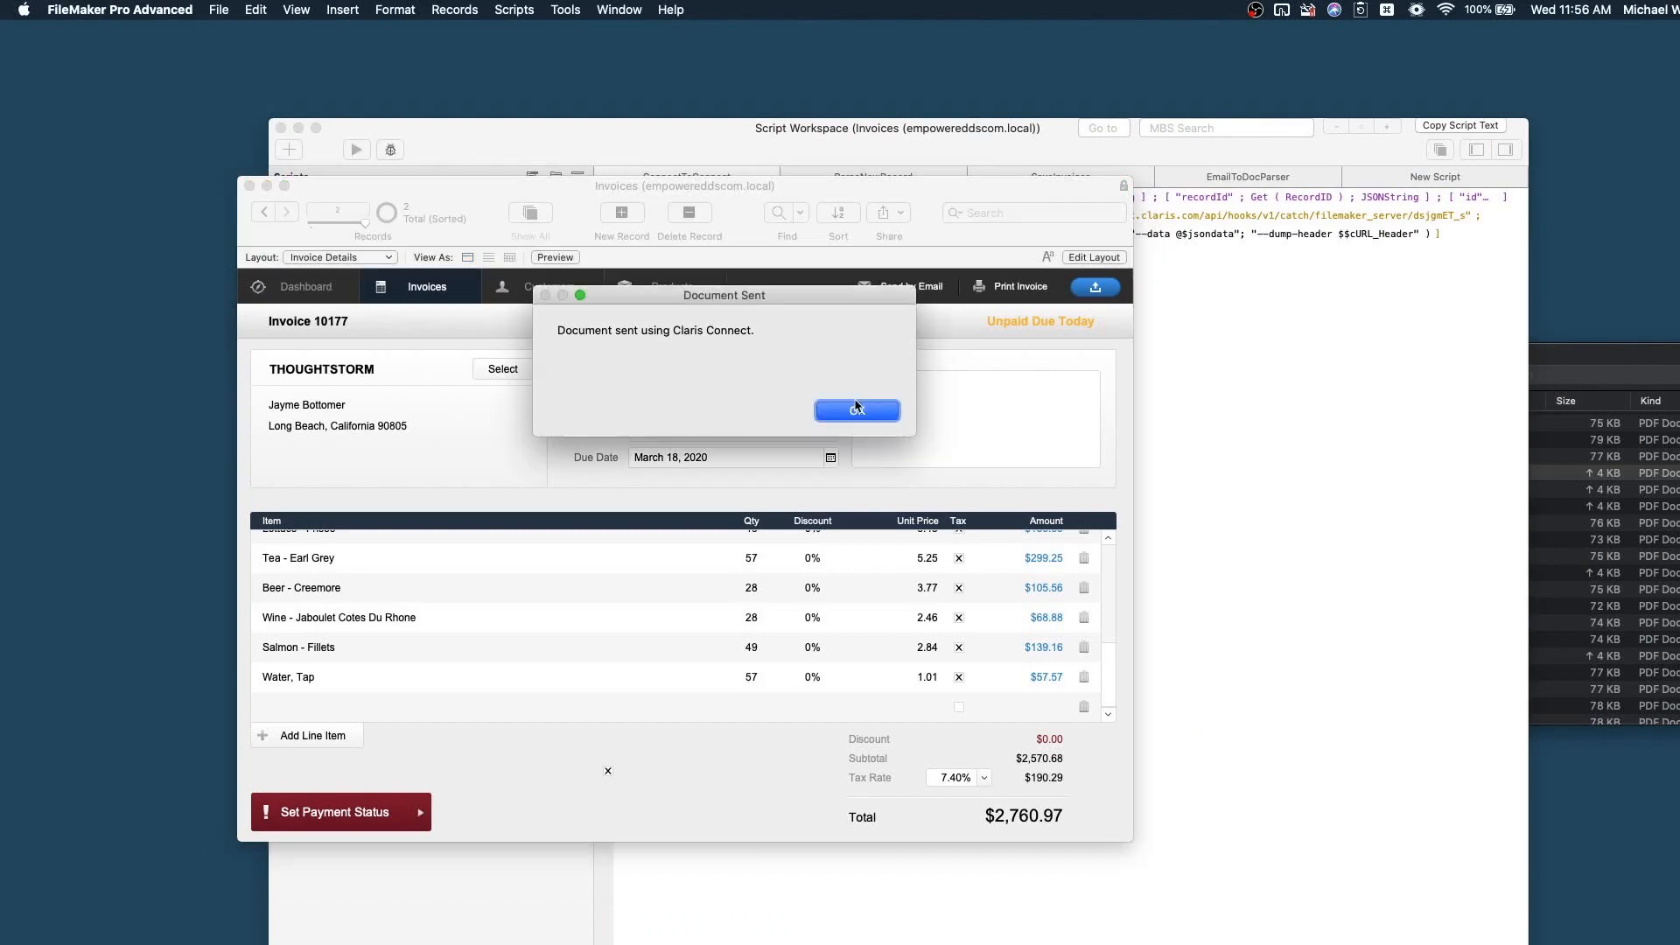
click(856, 410)
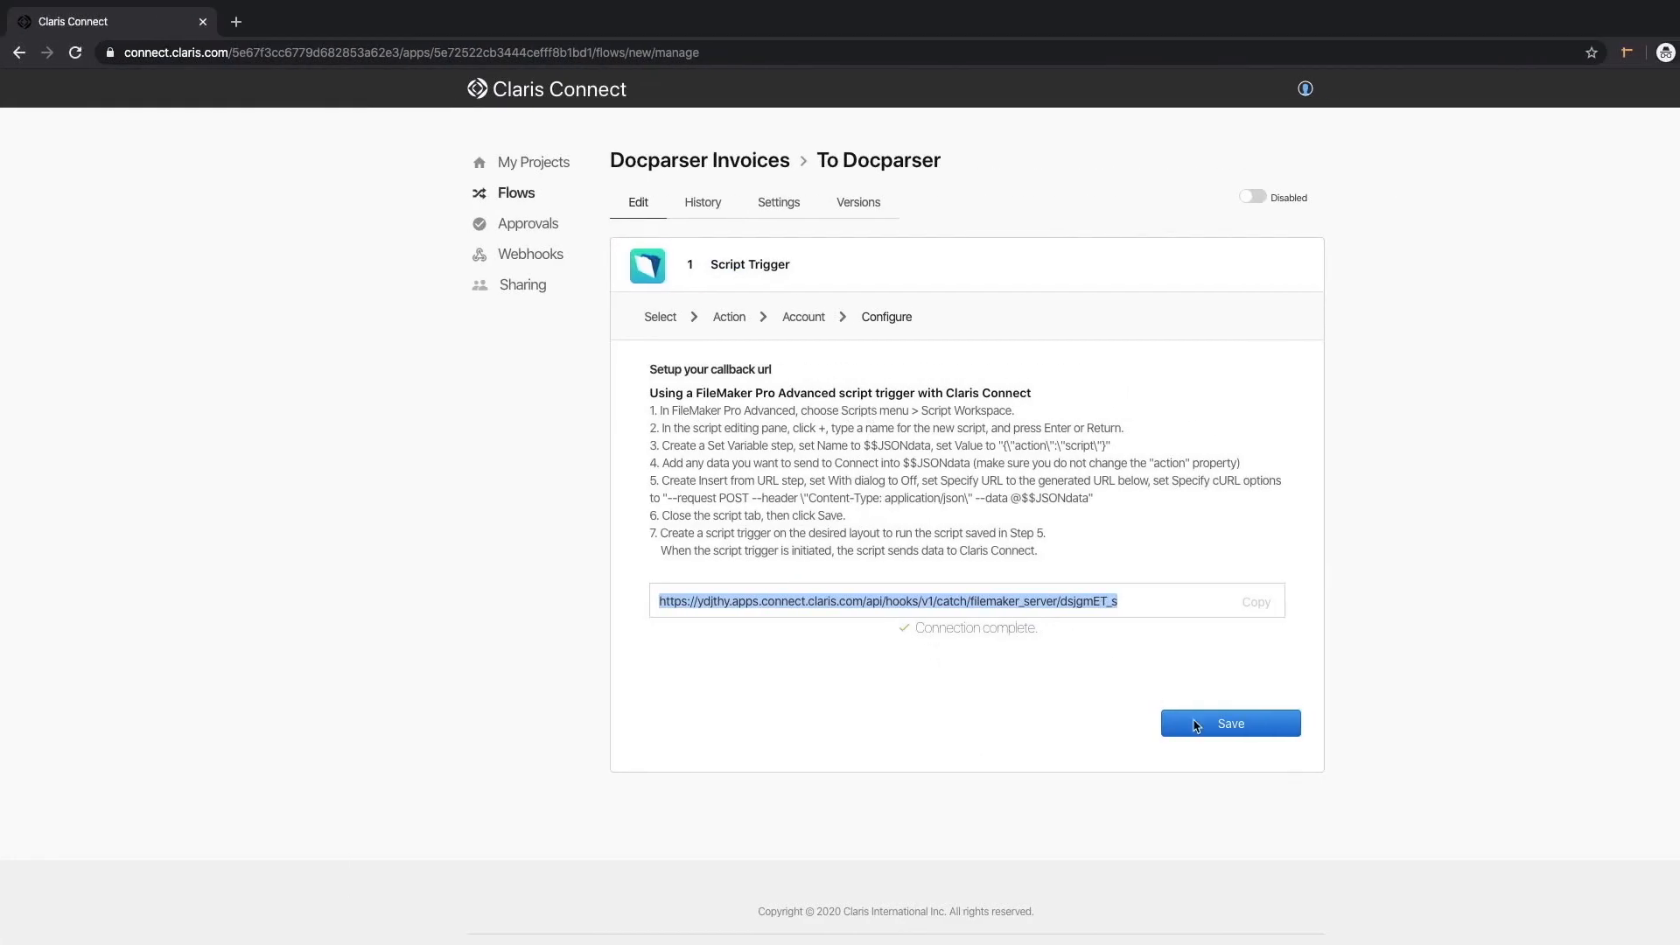
click(1234, 725)
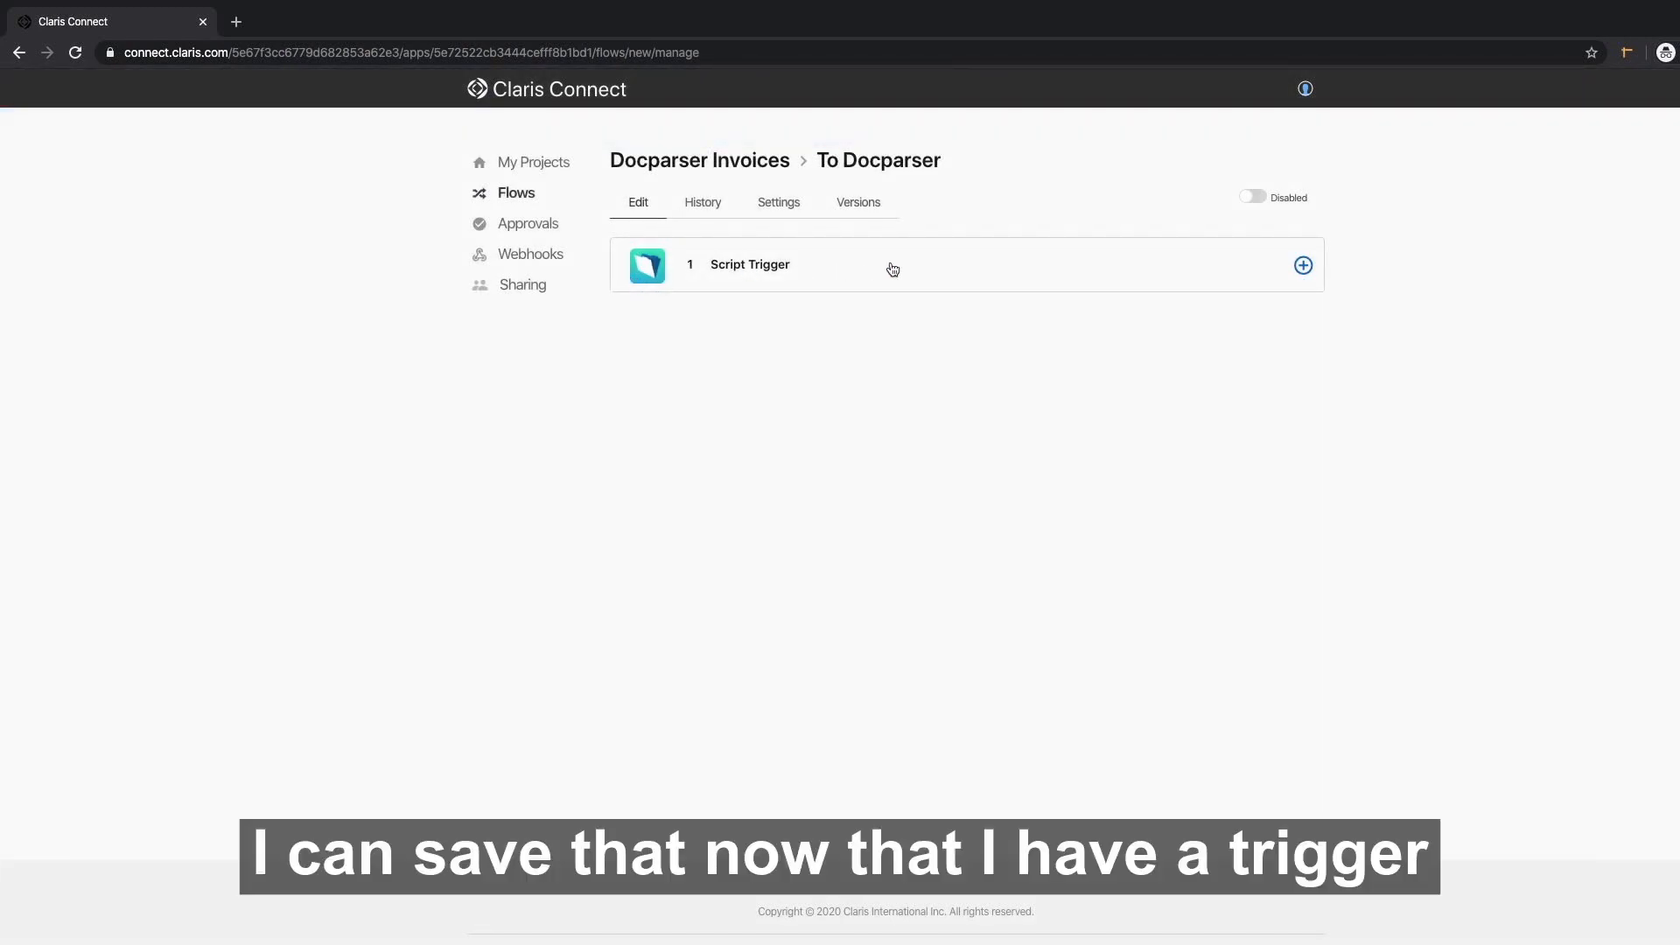
Add a Docparser Parse Document action after the trigger and begin connecting a new Docparser account.
click(1305, 273)
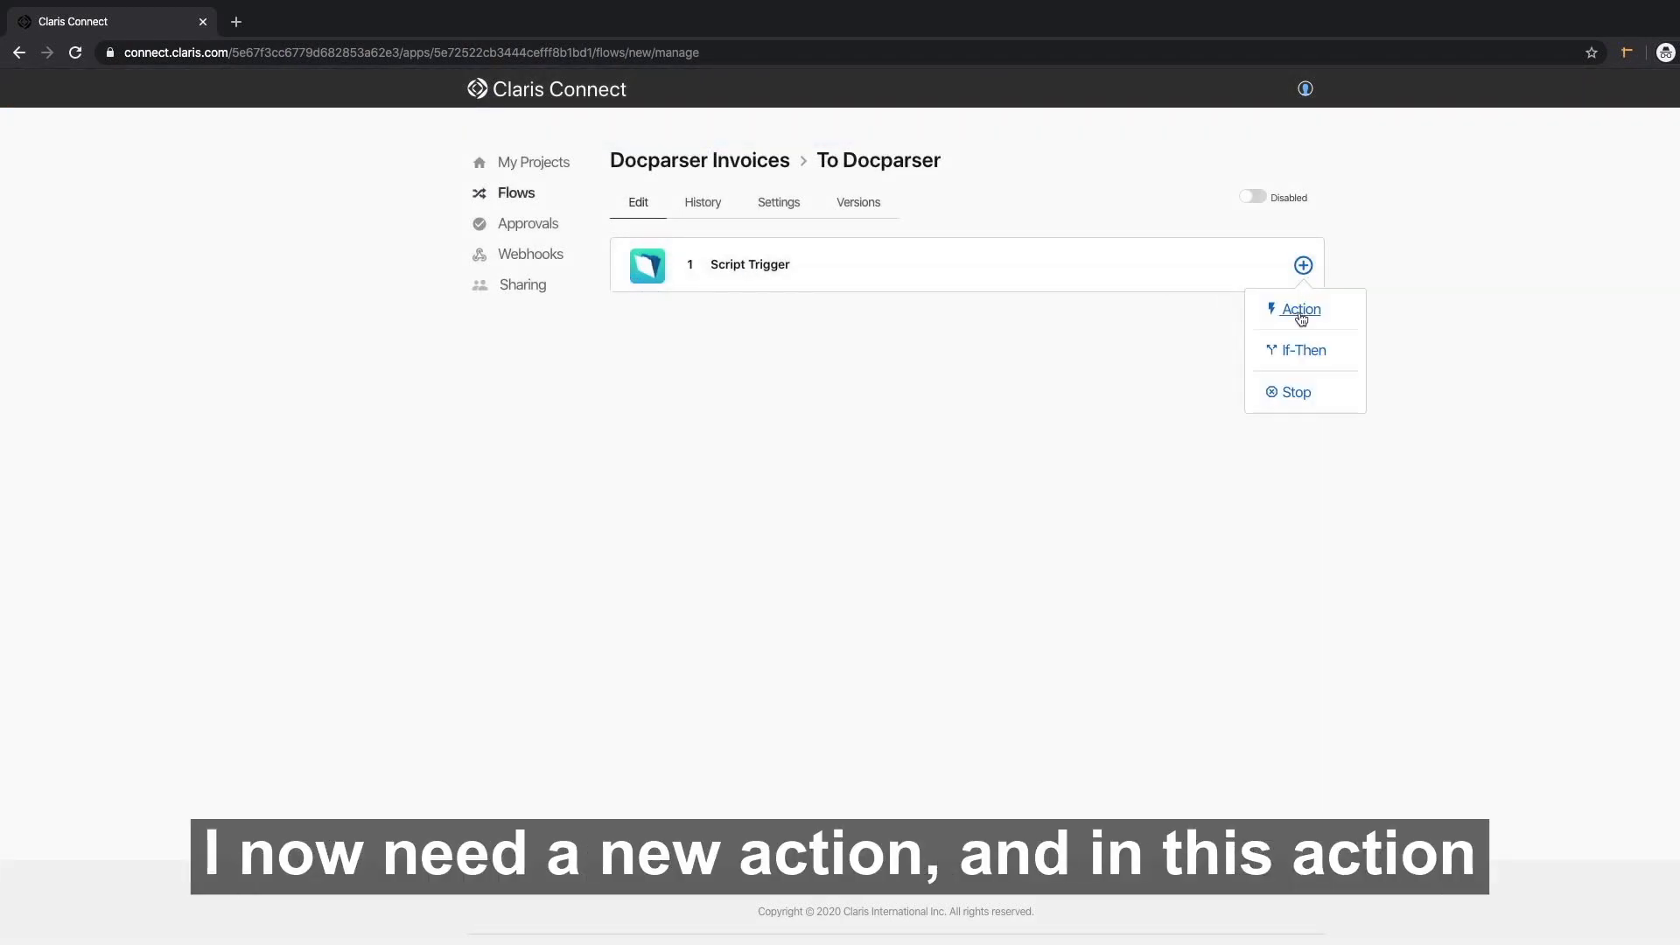
click(1301, 311)
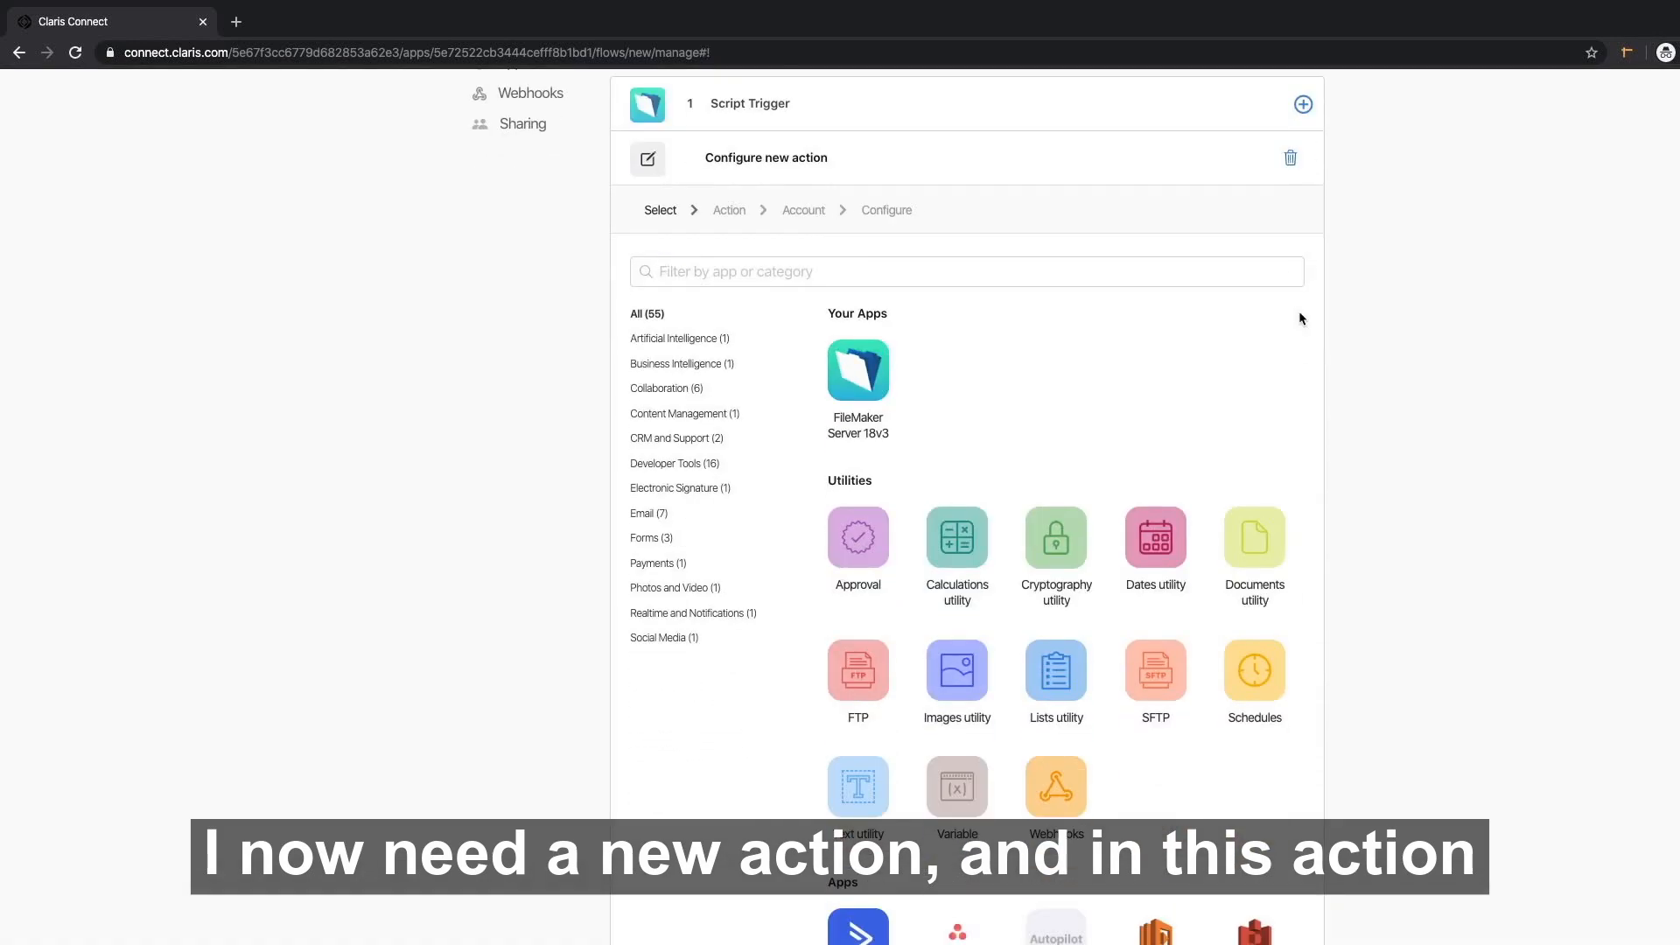
click(753, 272)
text(d)
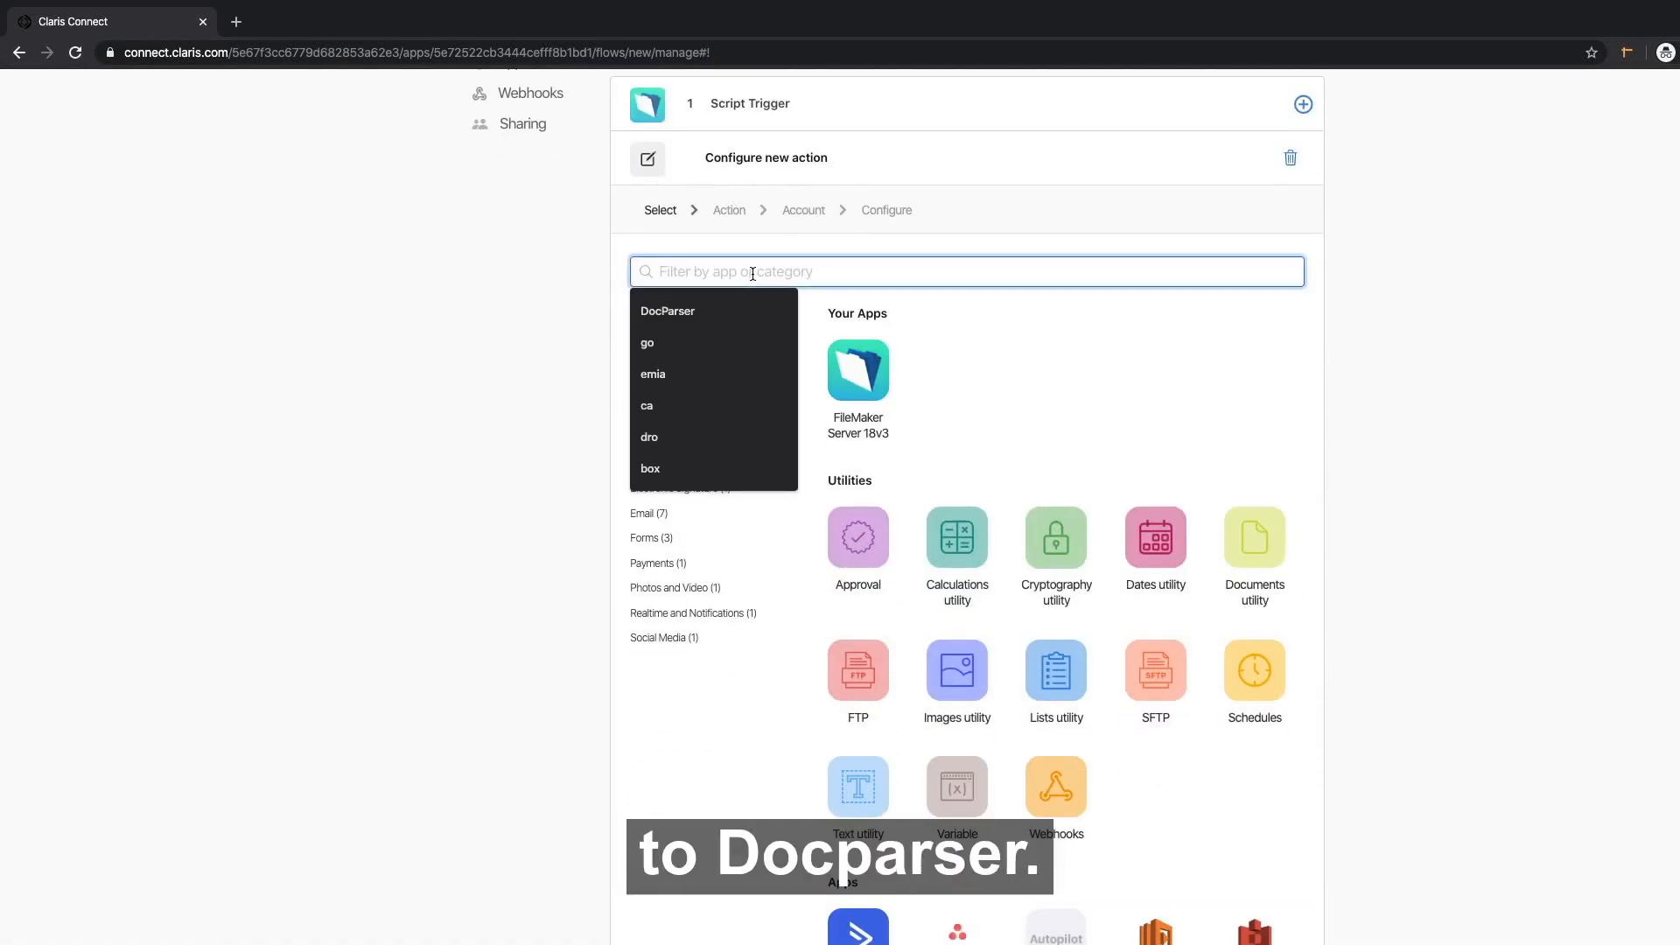
text(ocpar)
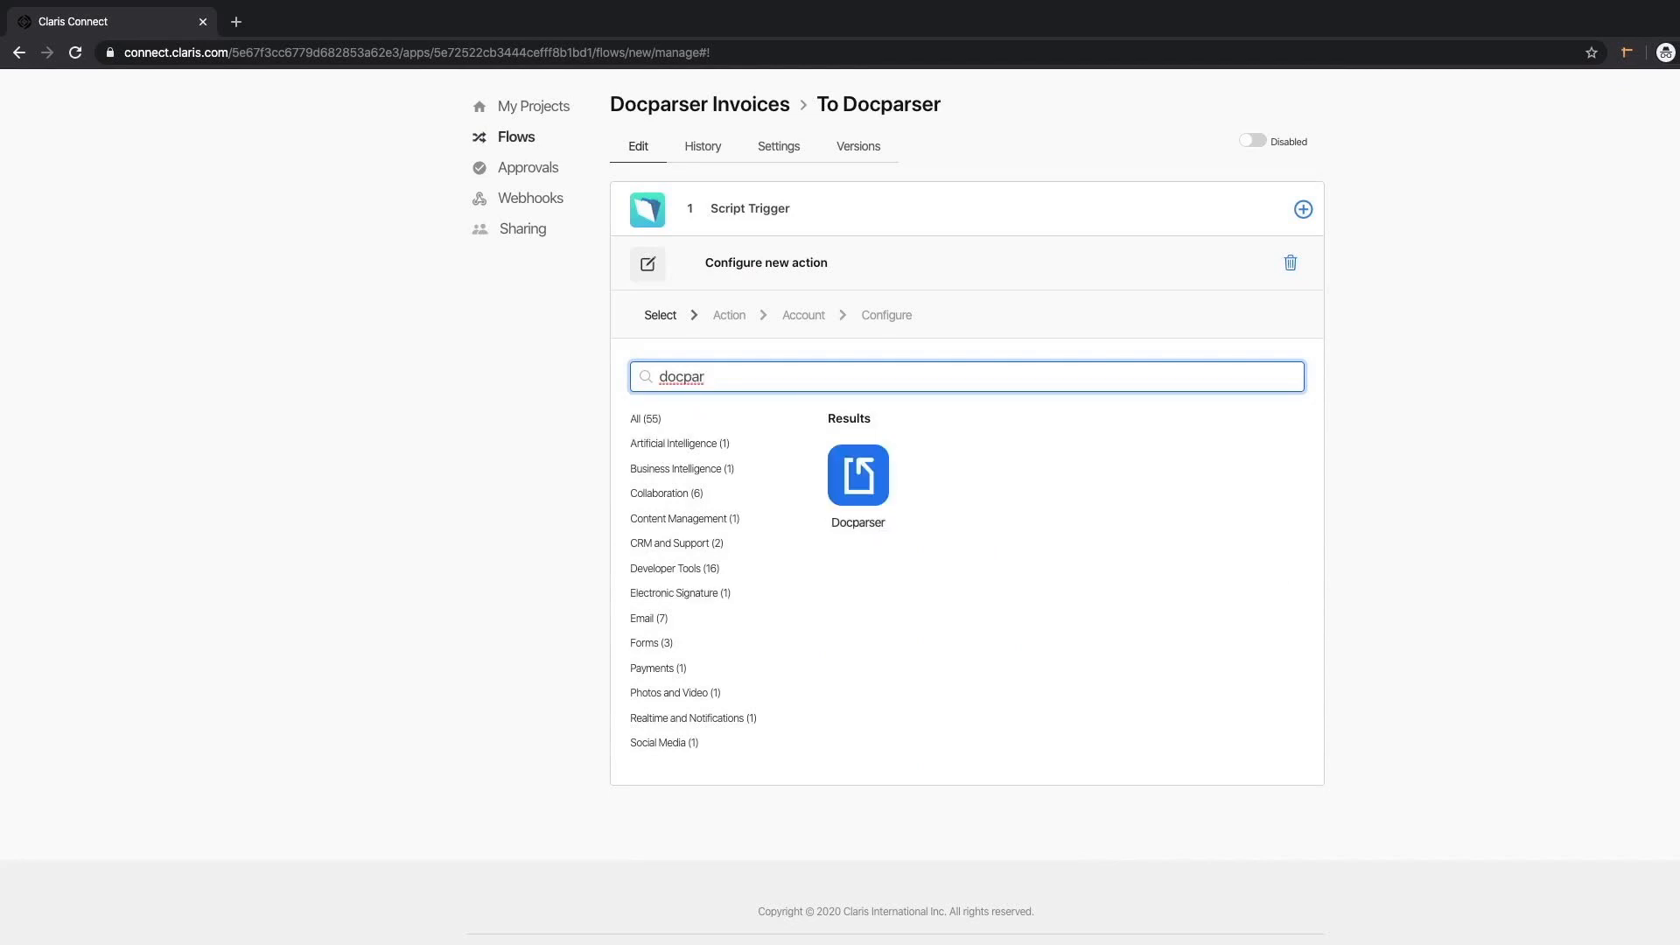
key(BackSpace)
click(846, 479)
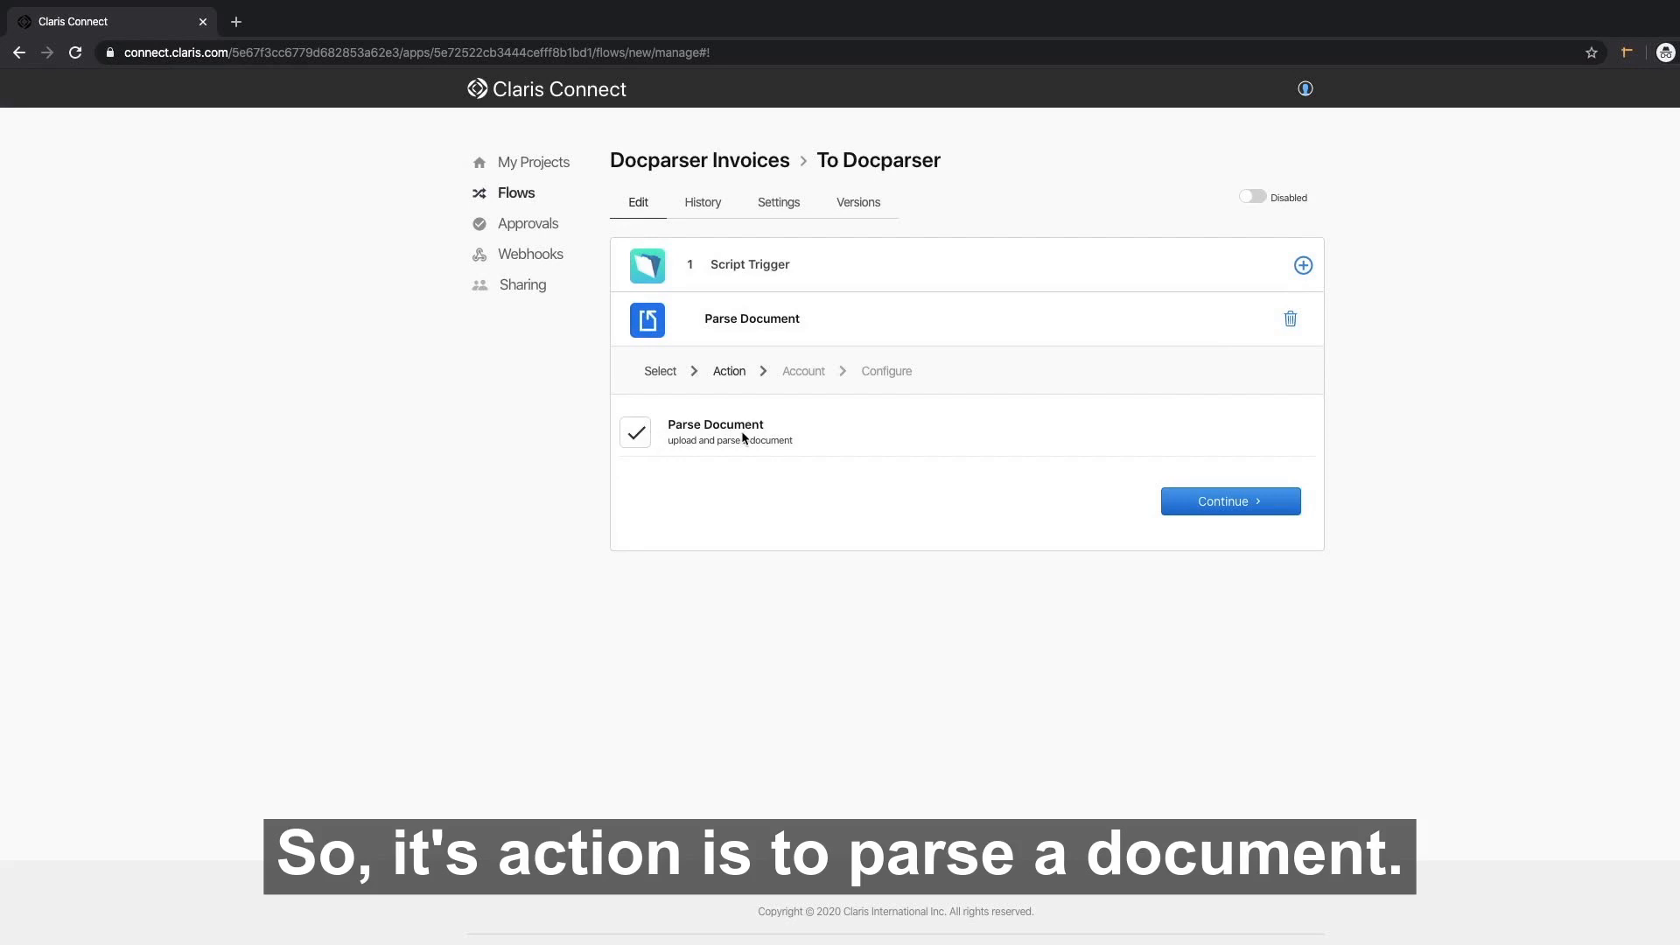
click(1234, 501)
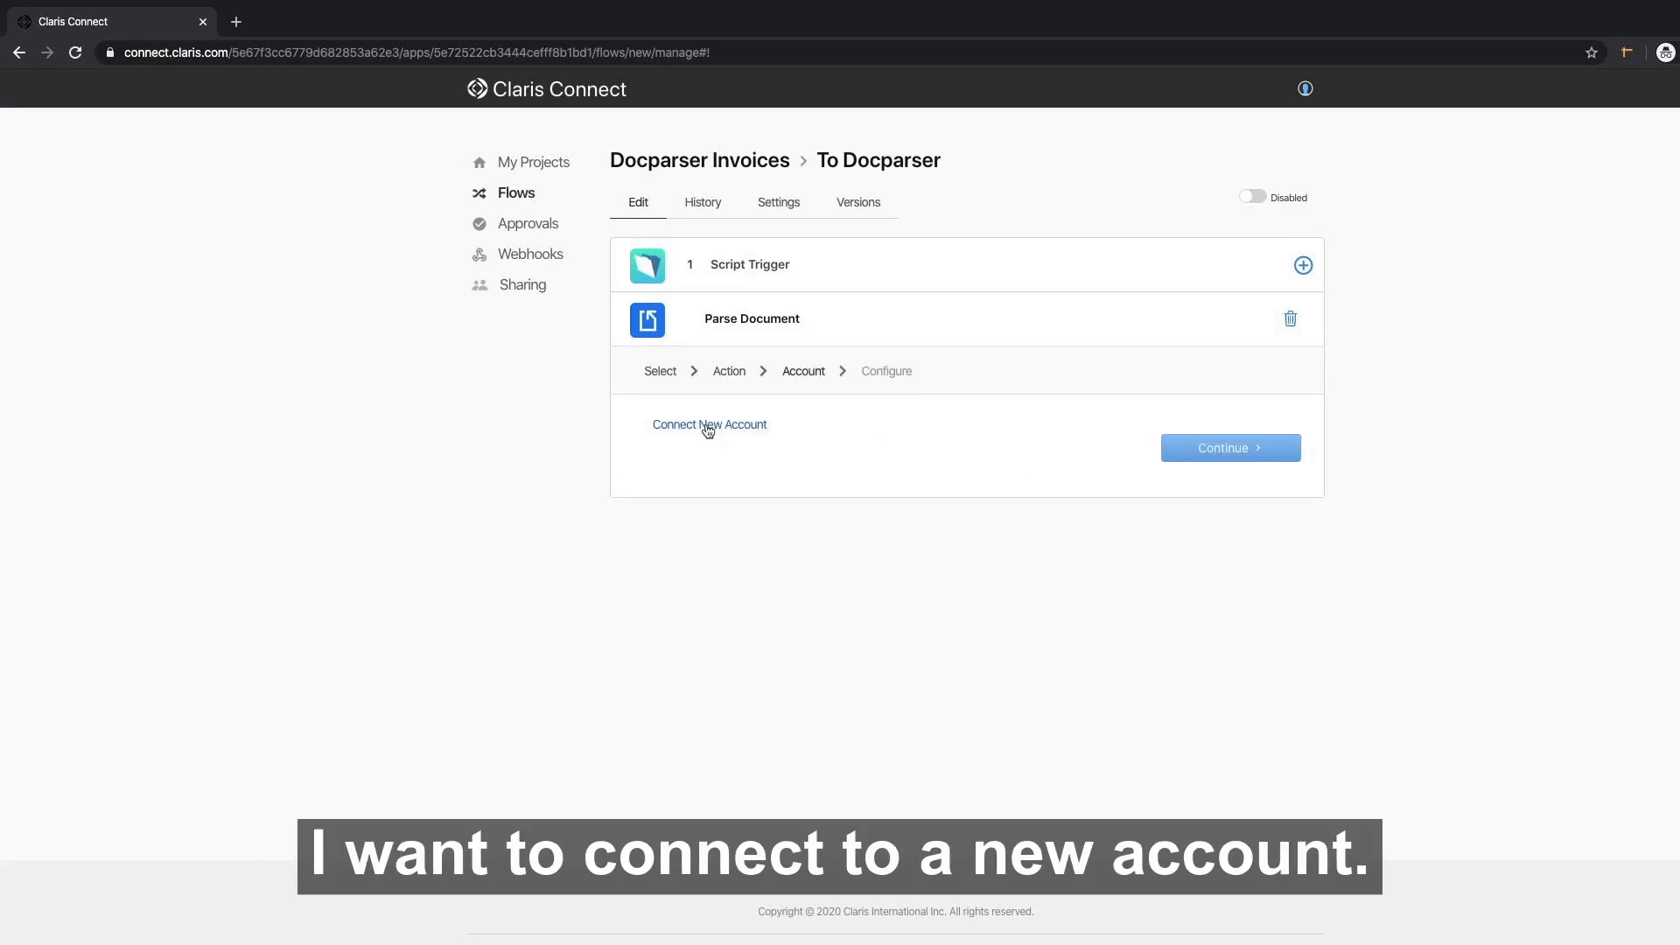
click(708, 425)
click(811, 250)
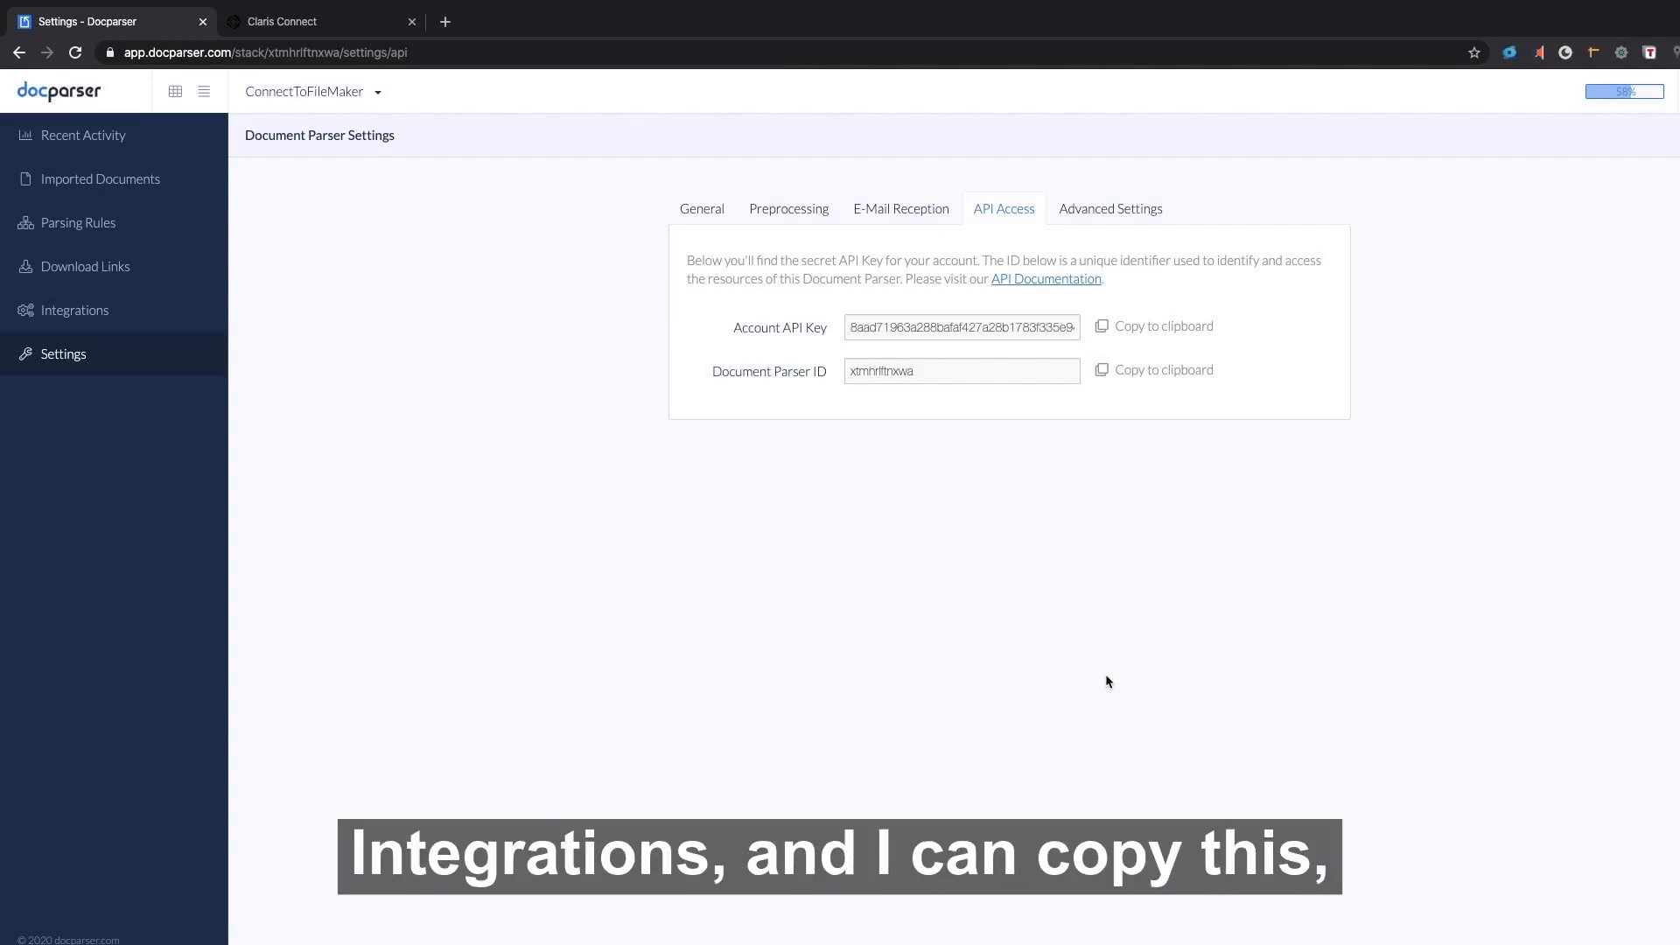
click(1105, 328)
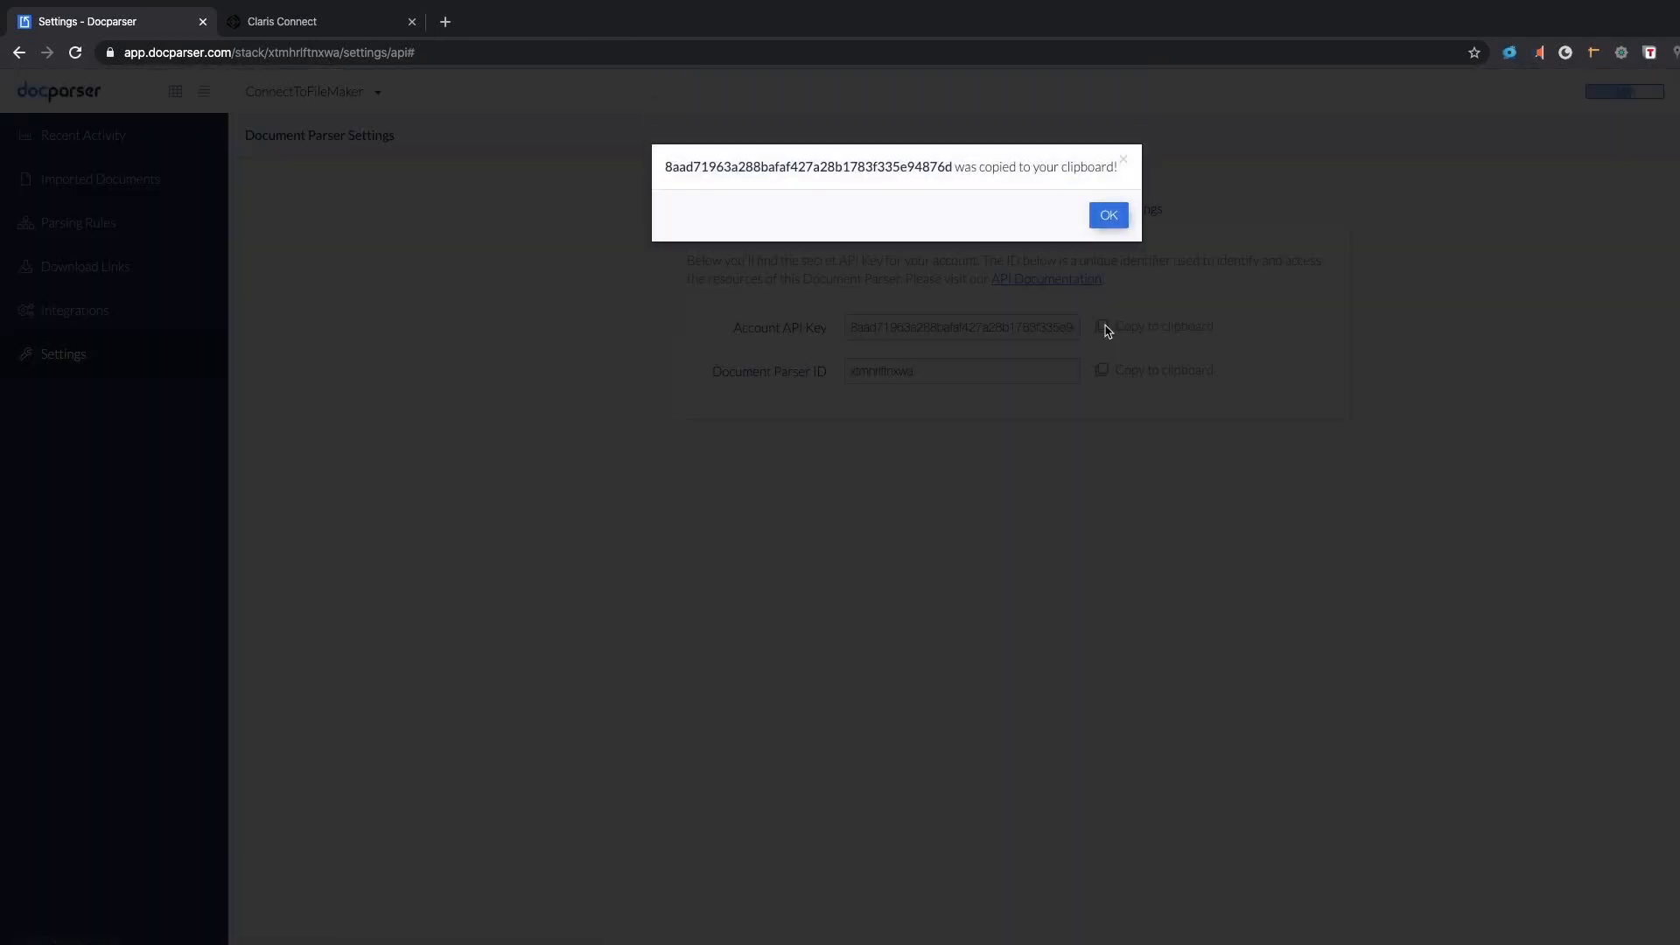
click(1106, 223)
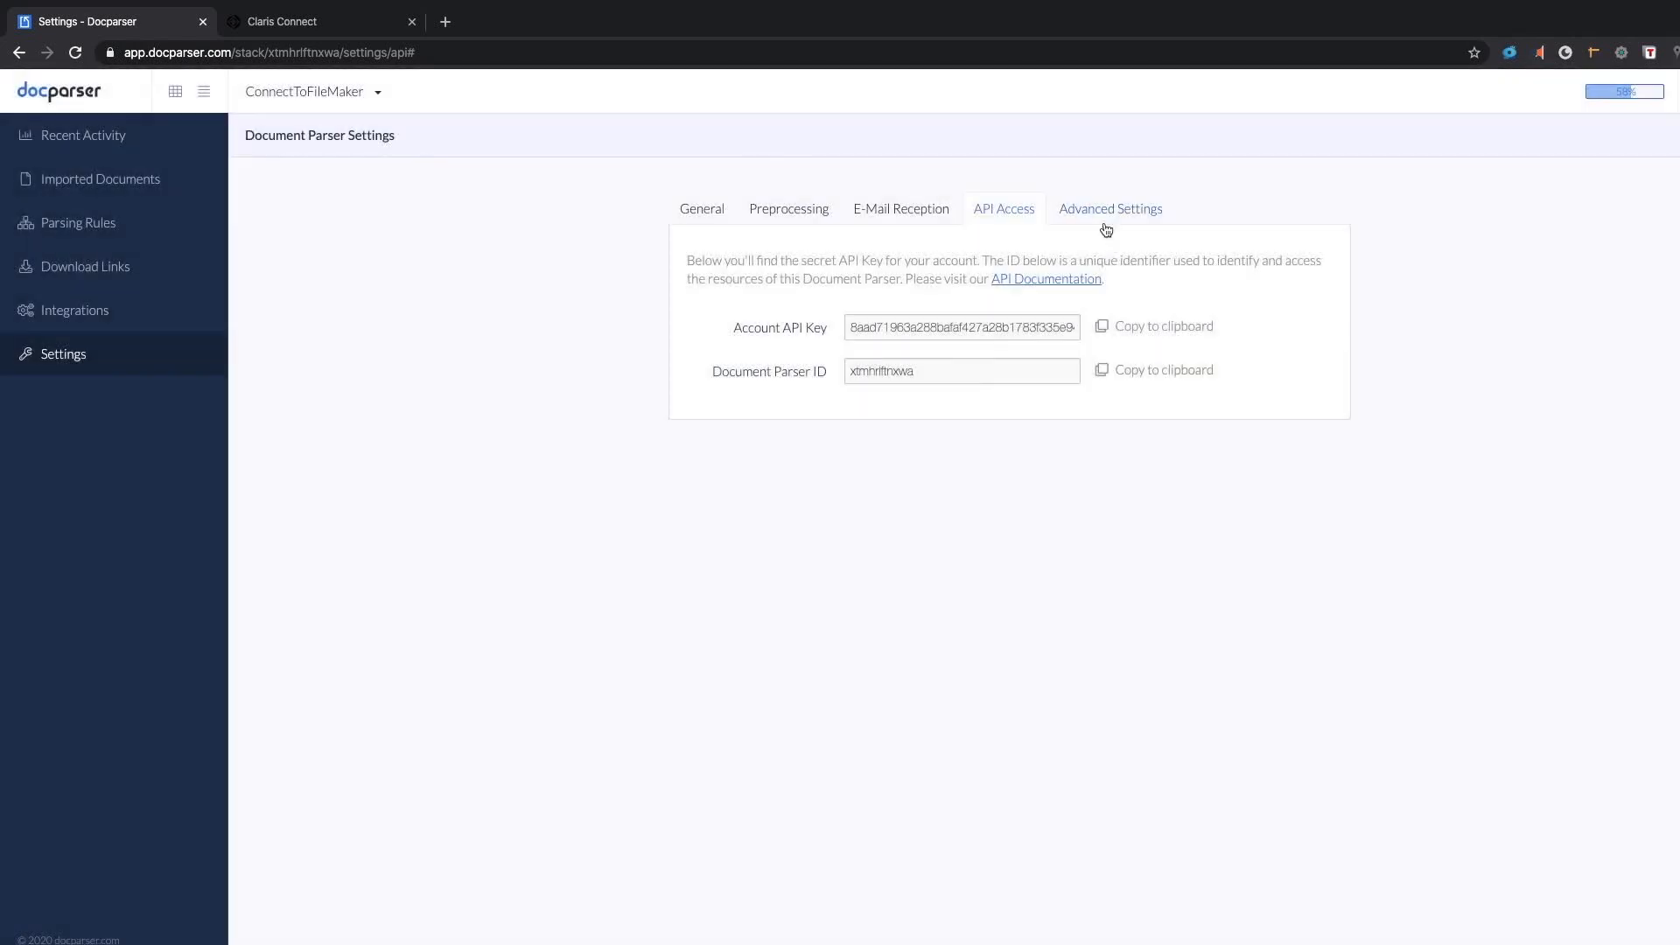
click(730, 253)
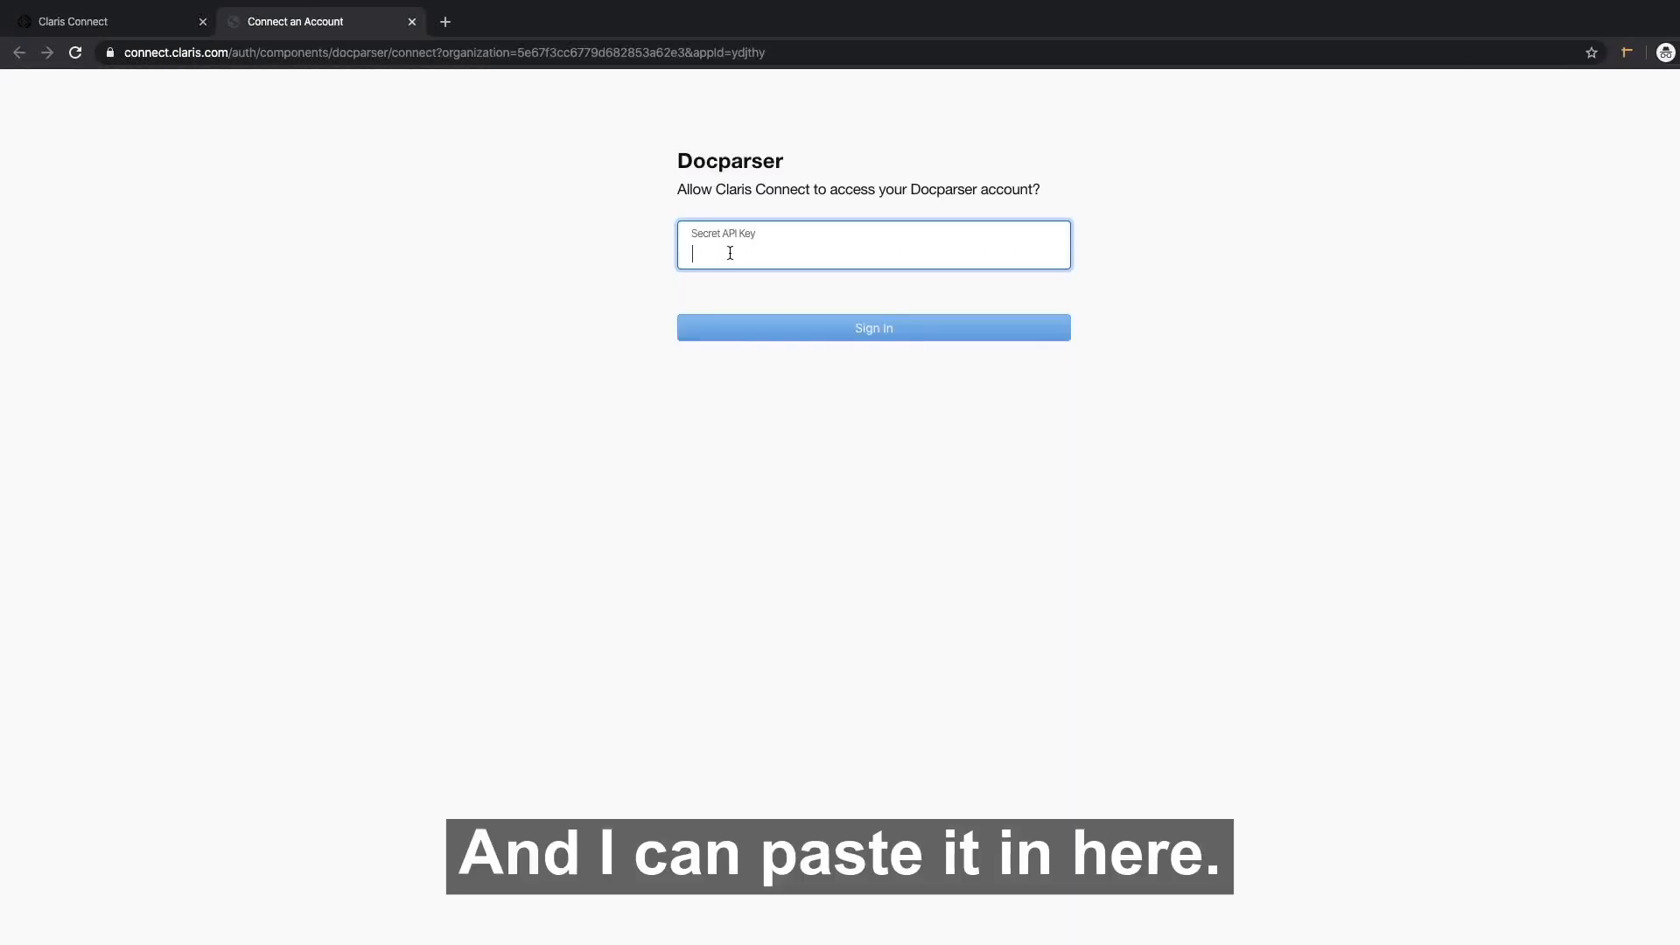
key(super+v)
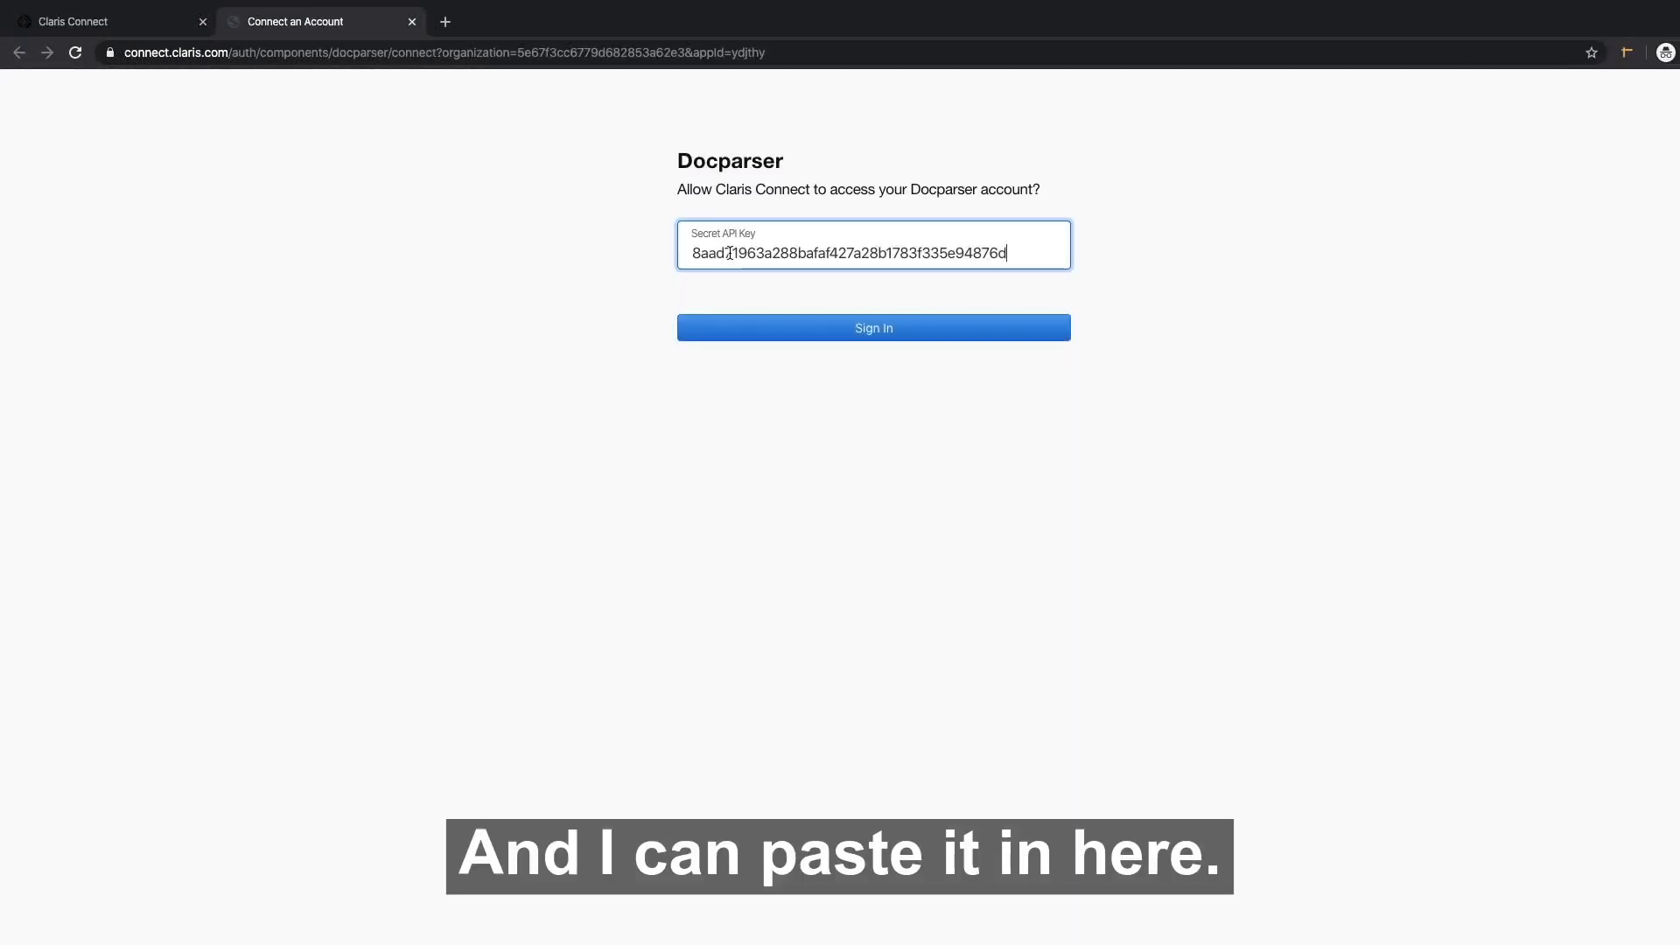
click(878, 332)
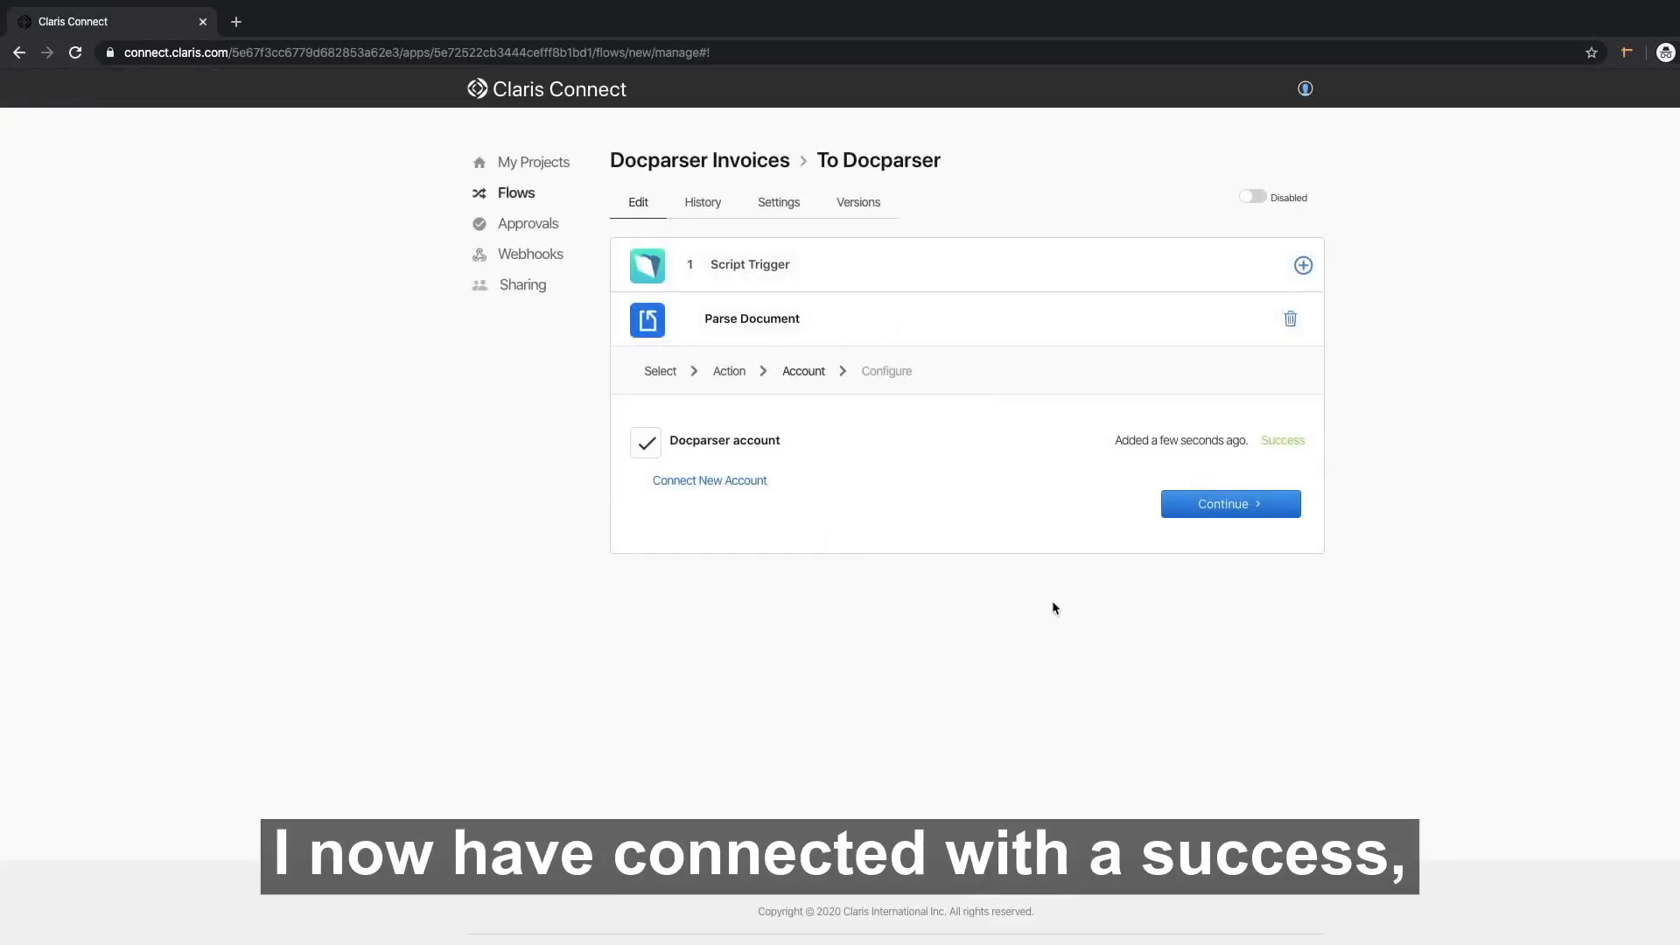
click(1239, 506)
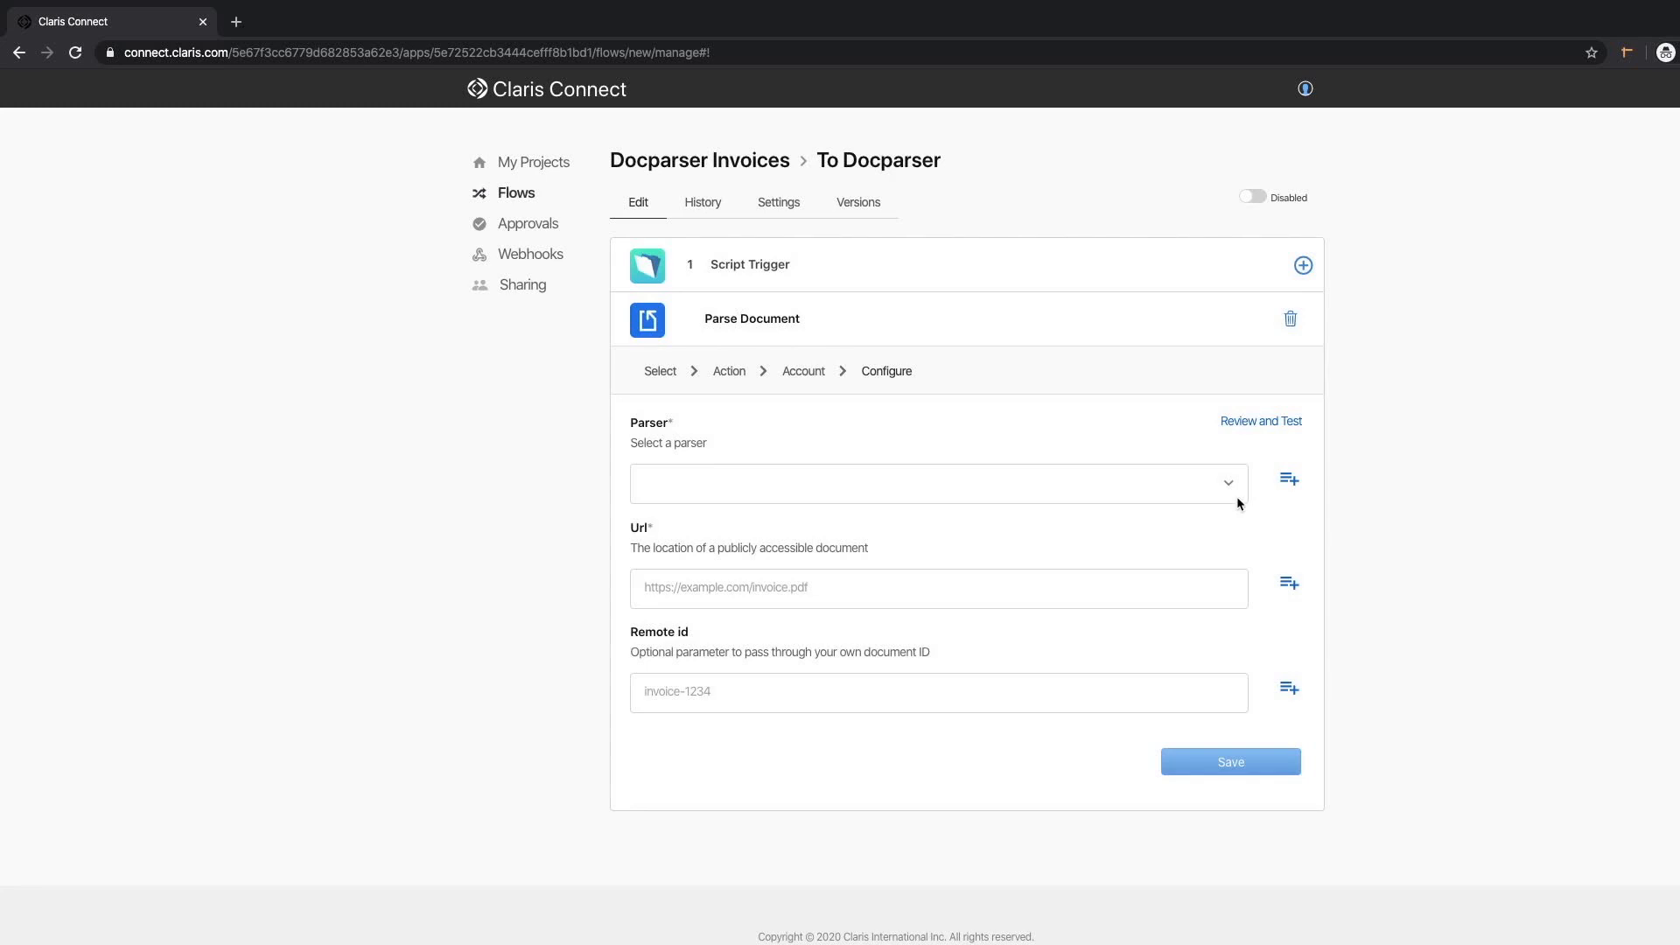
Choose the ConnectToFileMaker parser for the Parse Document step.
click(1230, 486)
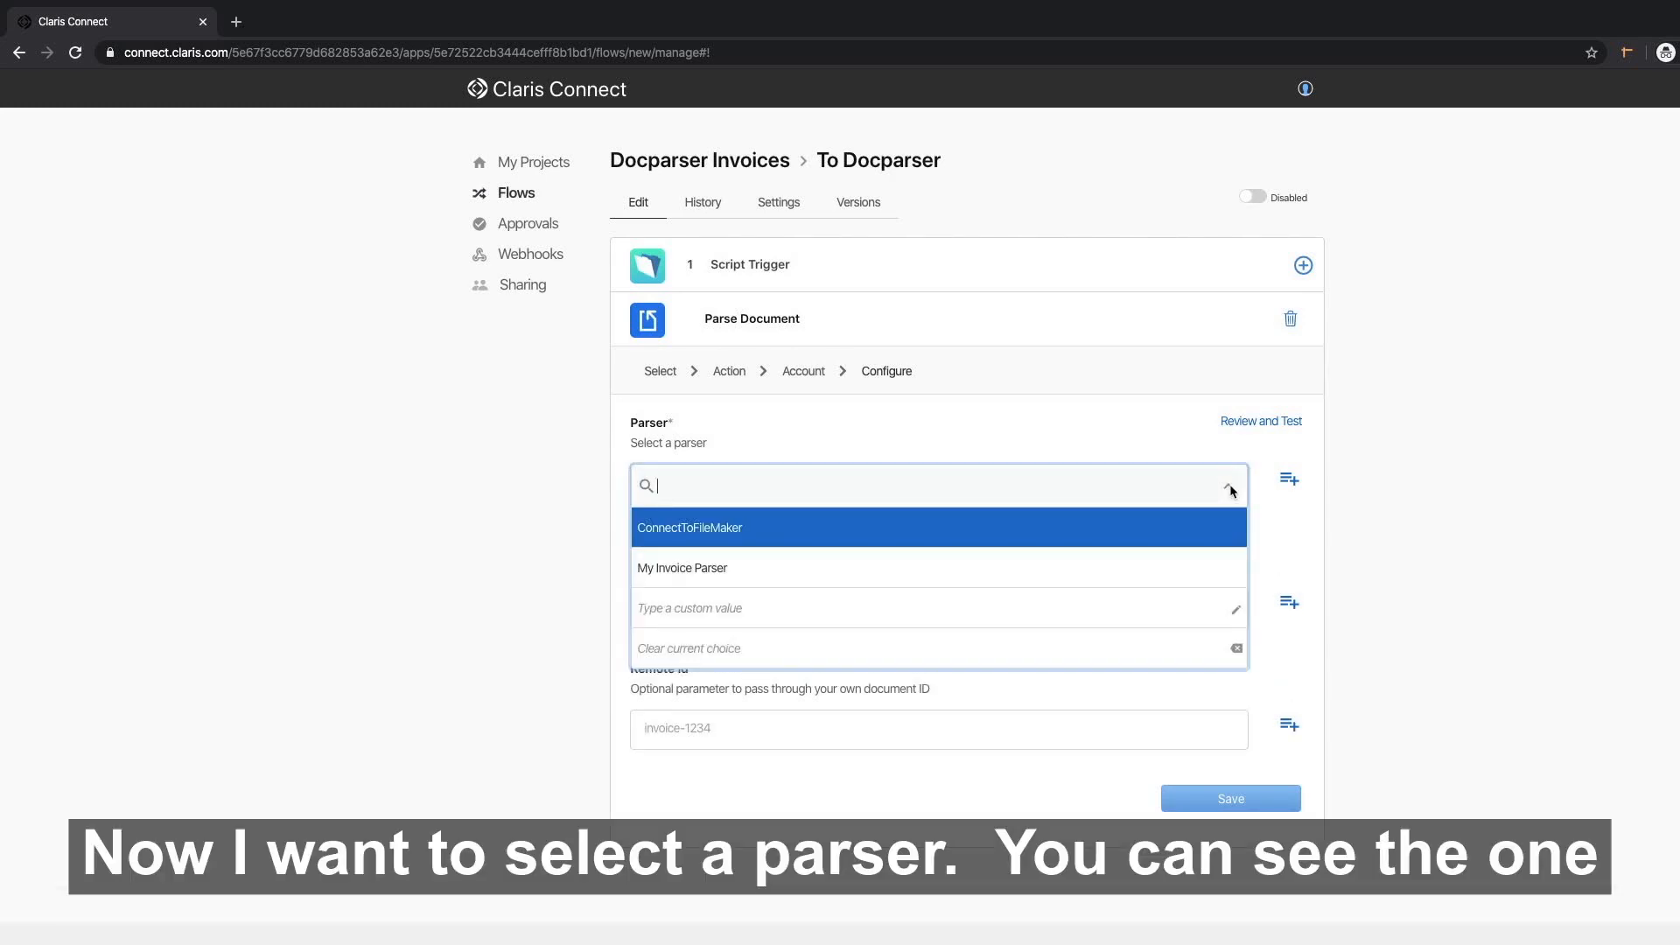
click(759, 537)
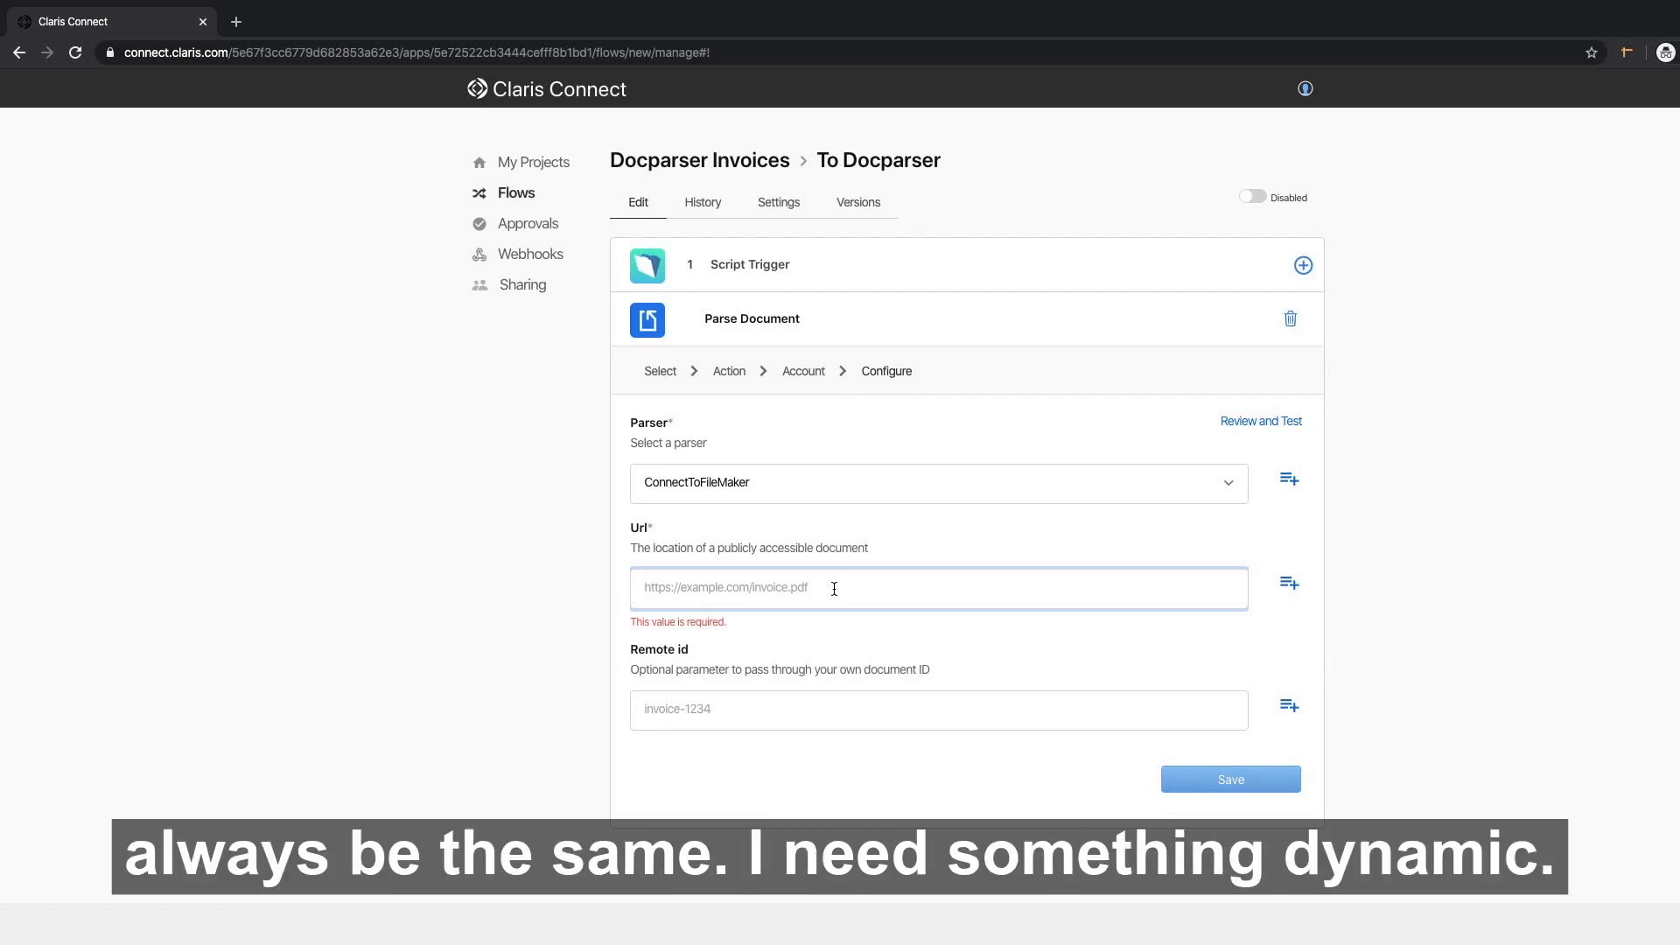
scroll(1289, 543, down, 1)
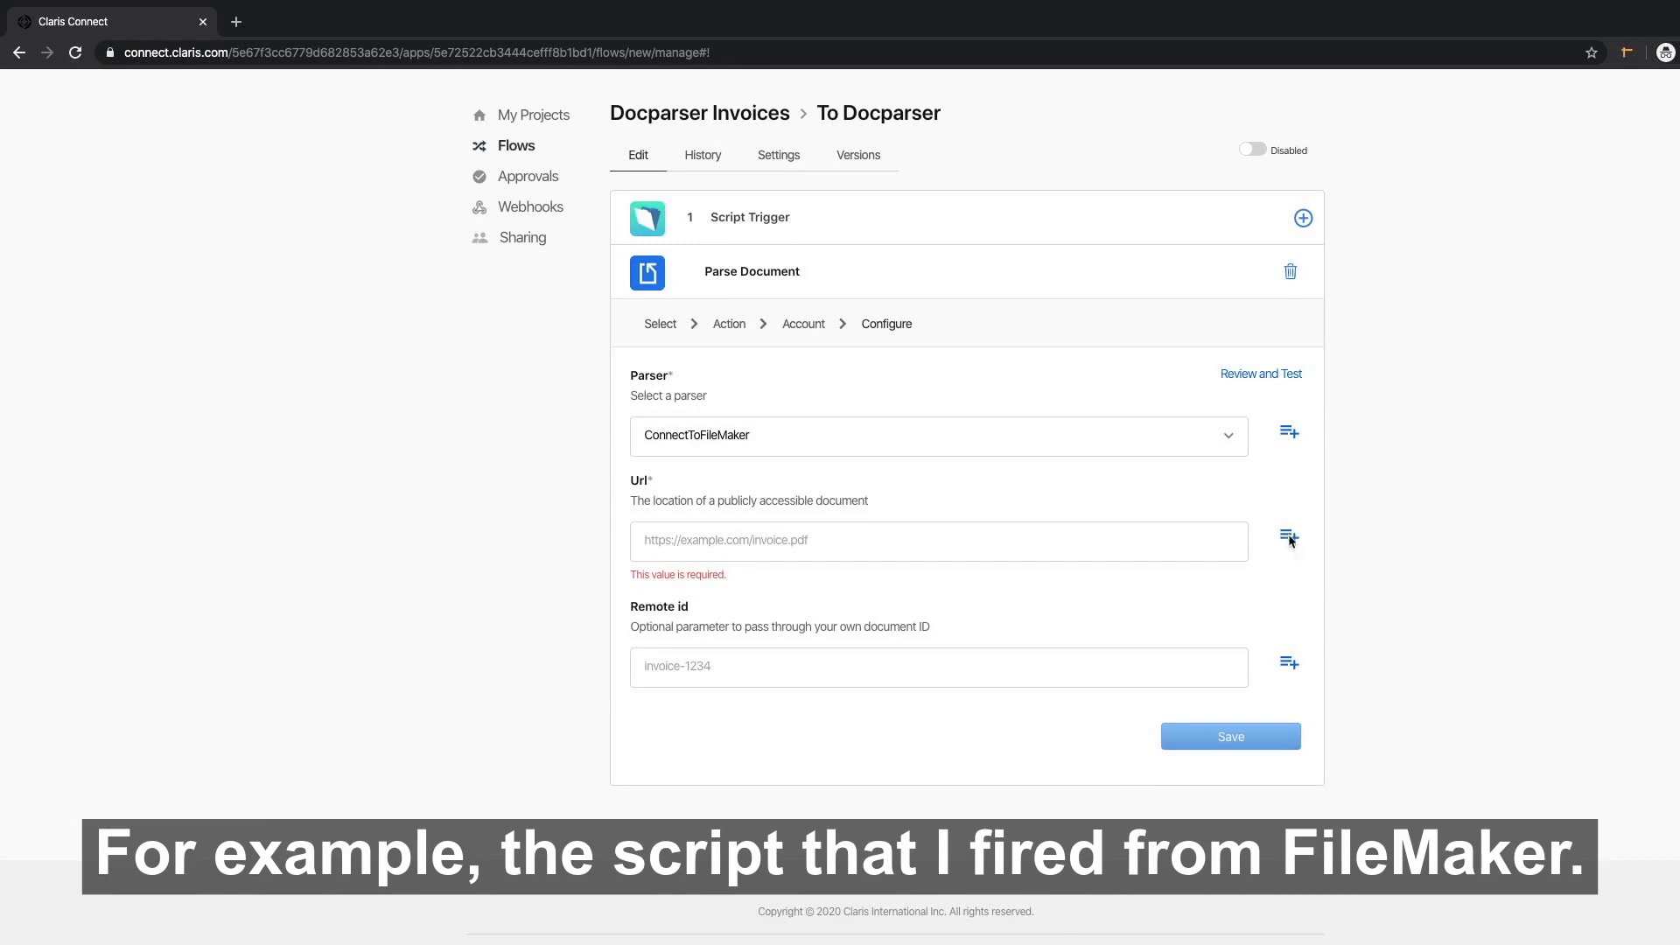
Map Url to the trigger's body.documentURL and Remote id to body.recordId.
click(1290, 539)
click(762, 575)
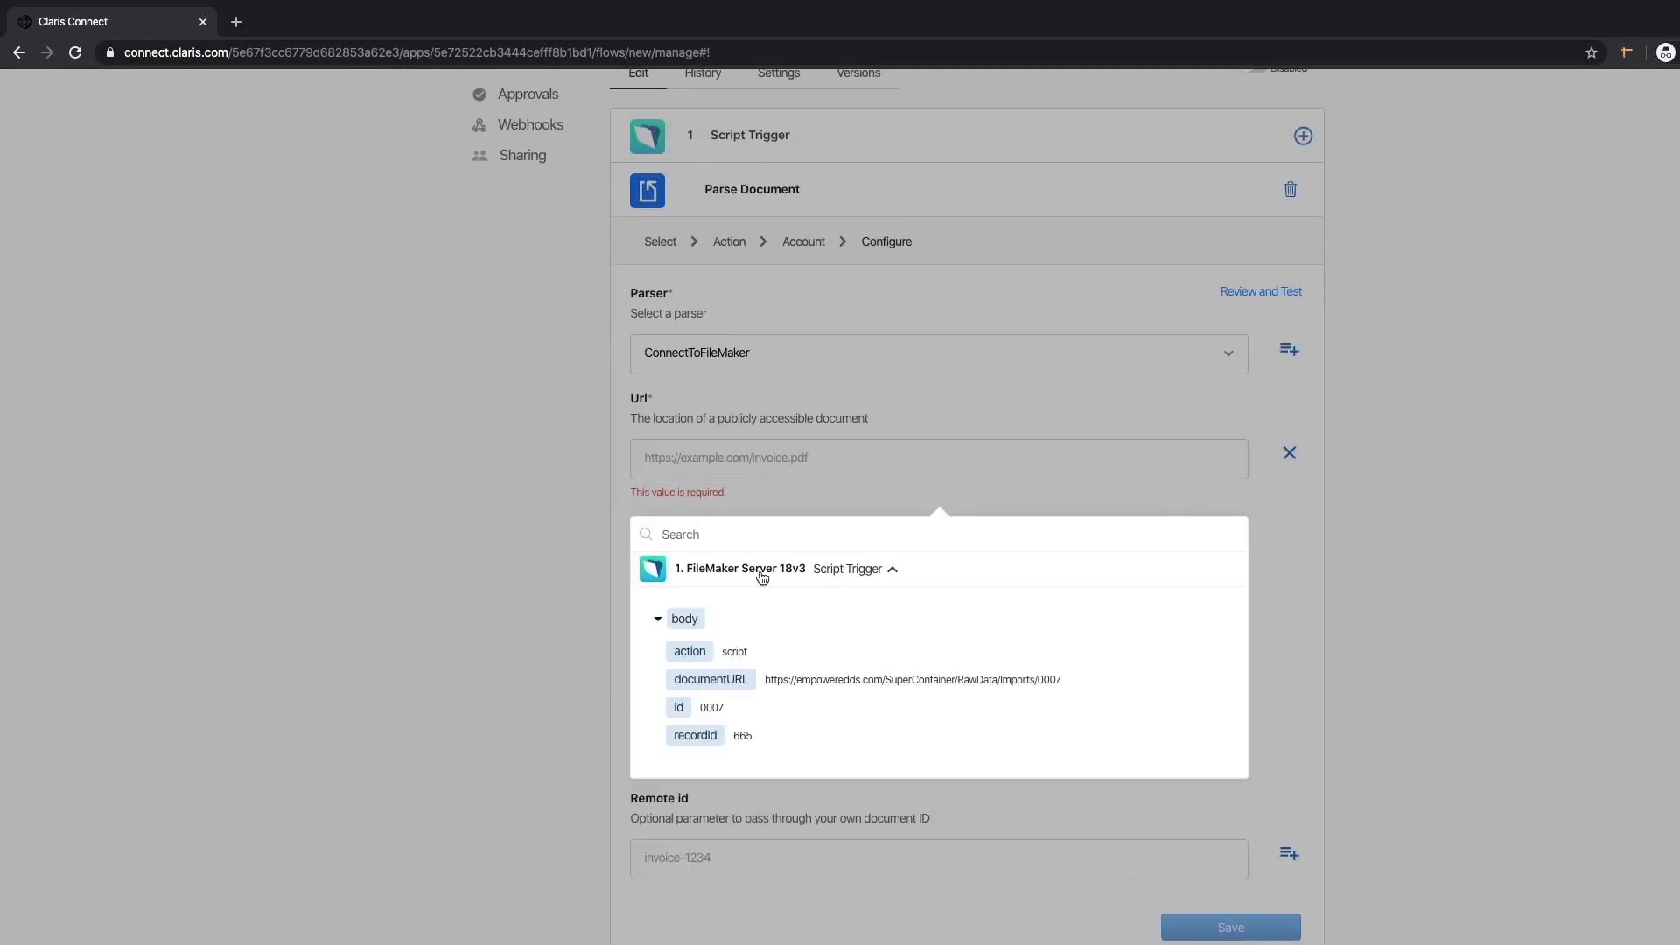
click(699, 681)
click(506, 578)
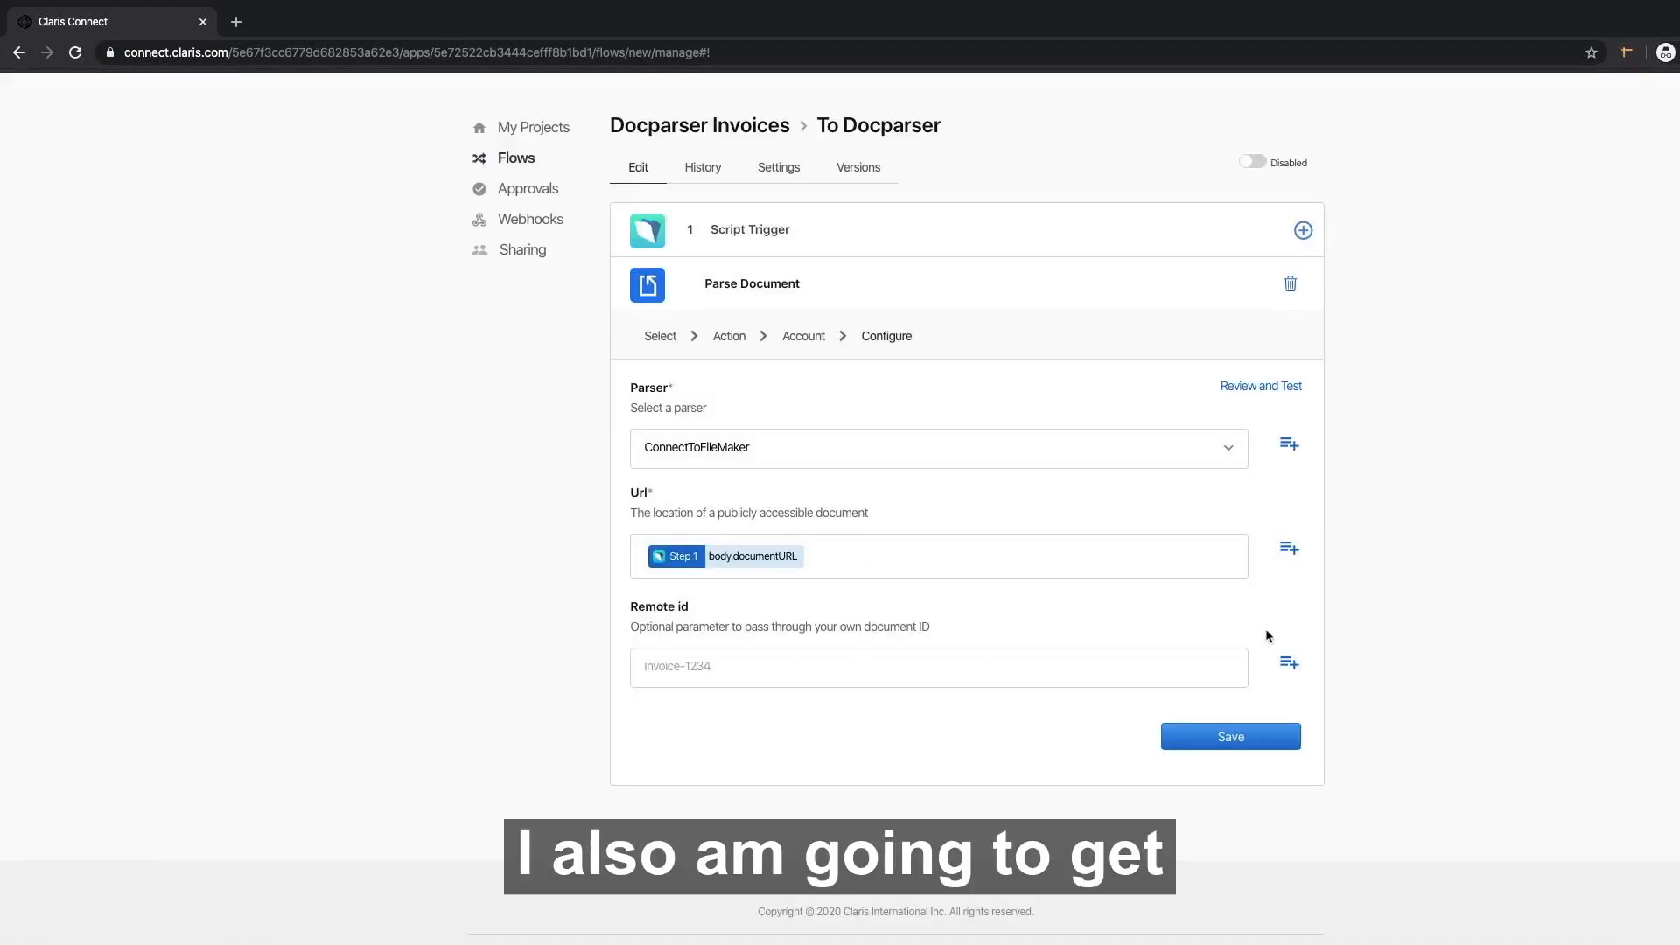
click(1290, 663)
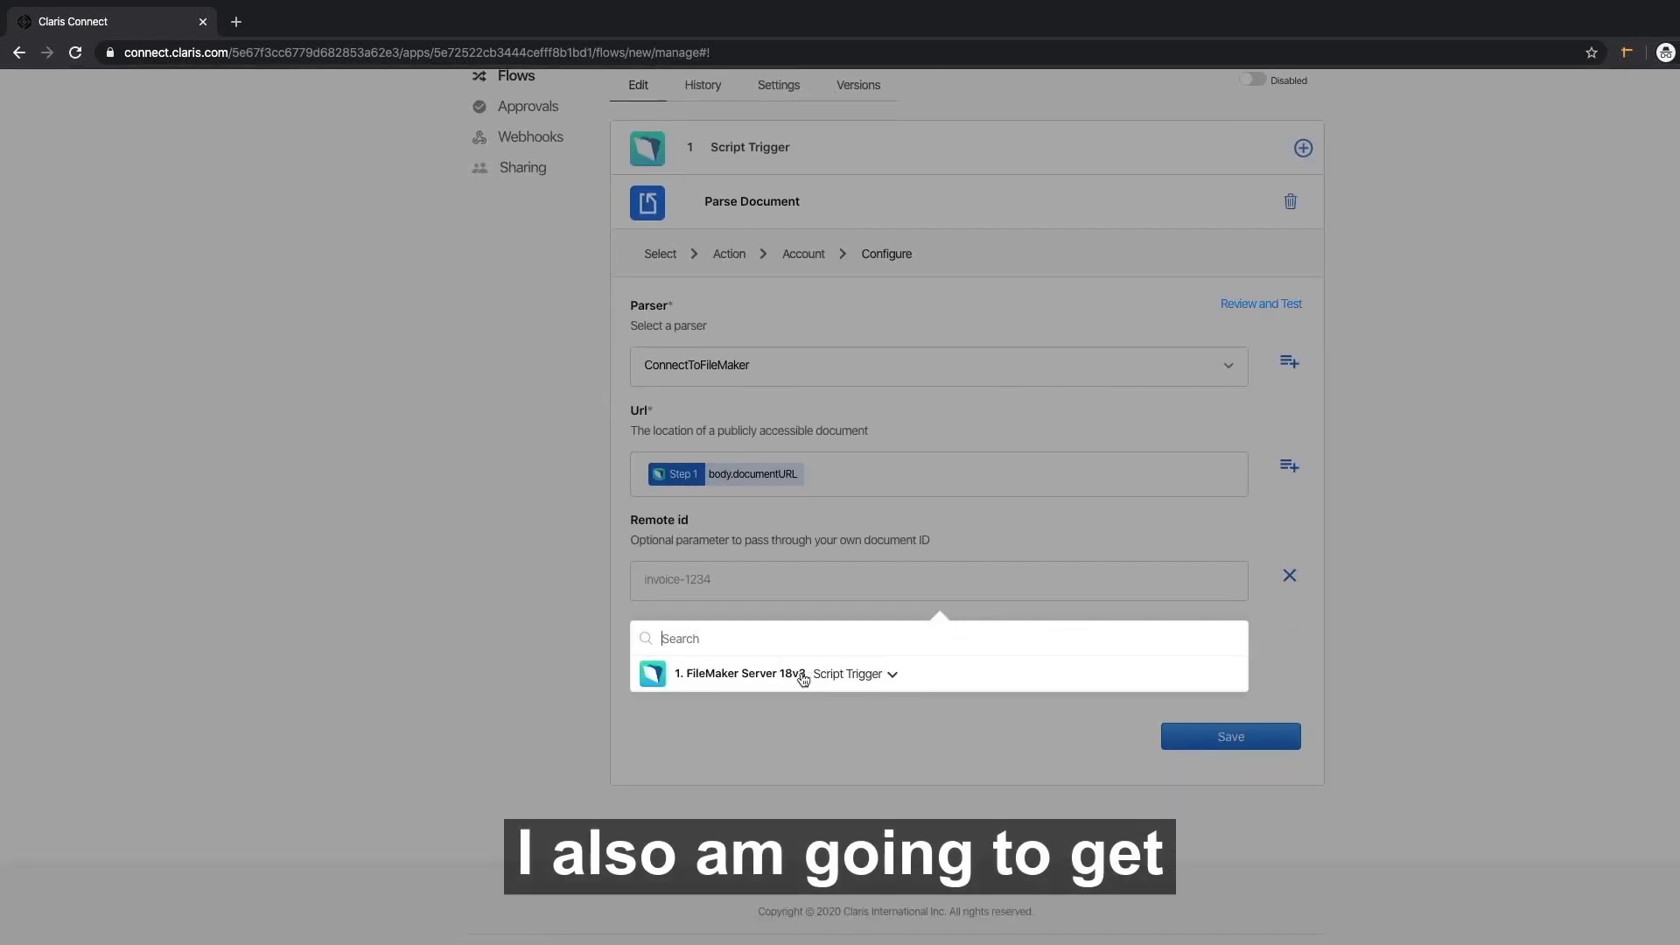
click(780, 681)
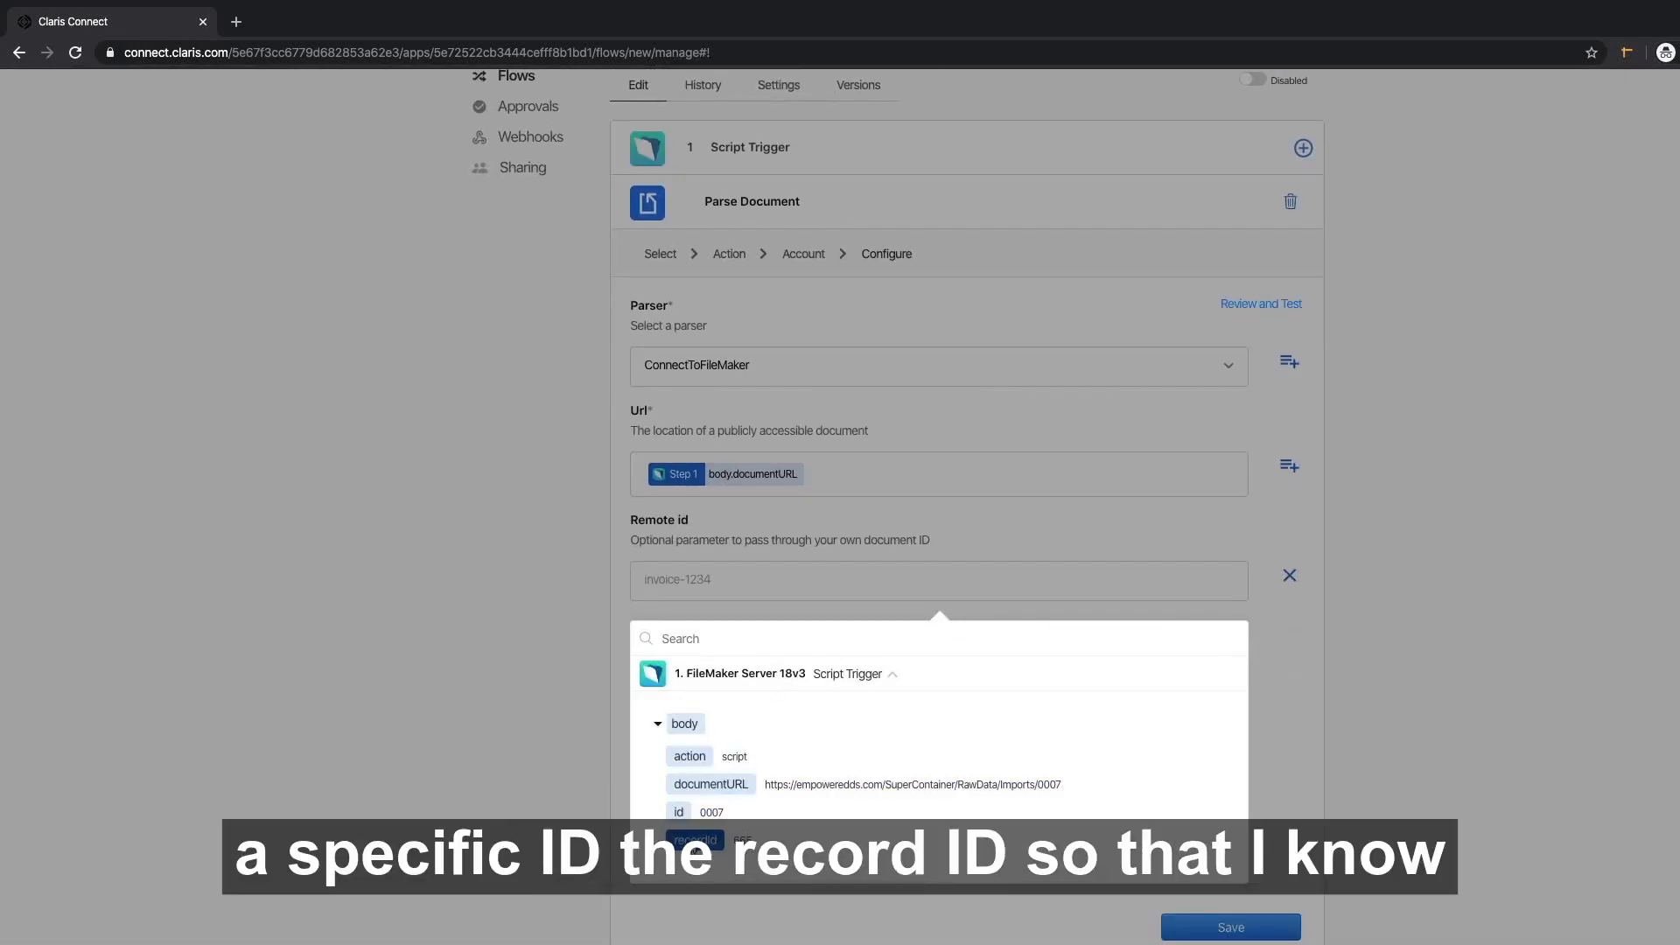
click(696, 840)
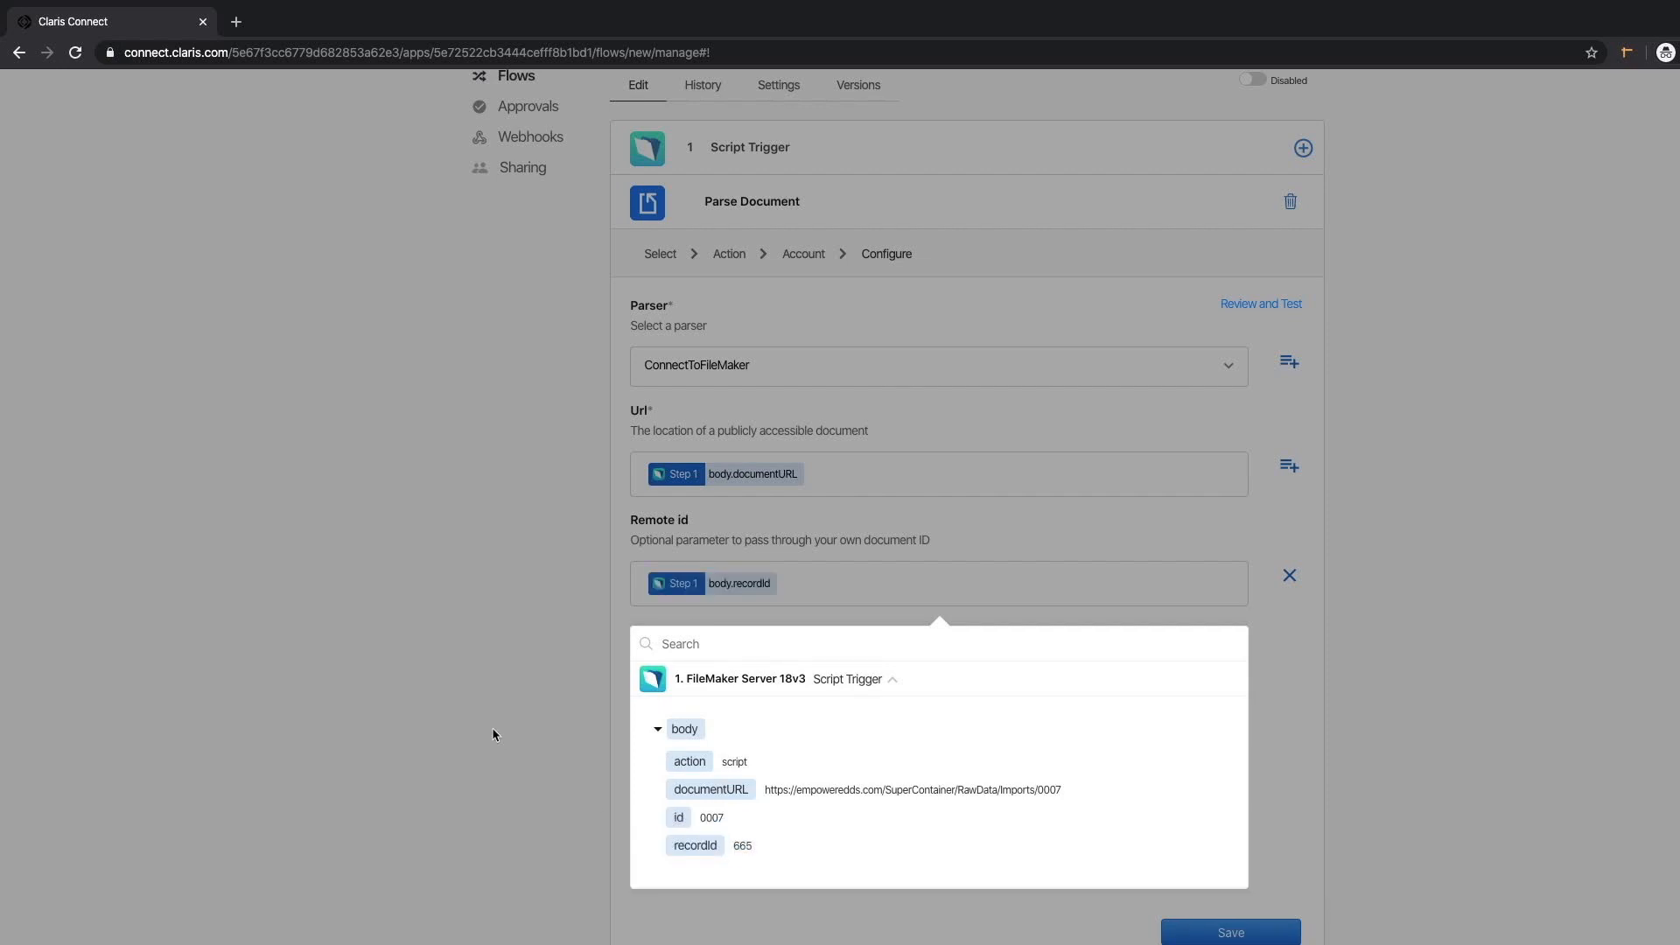
click(492, 730)
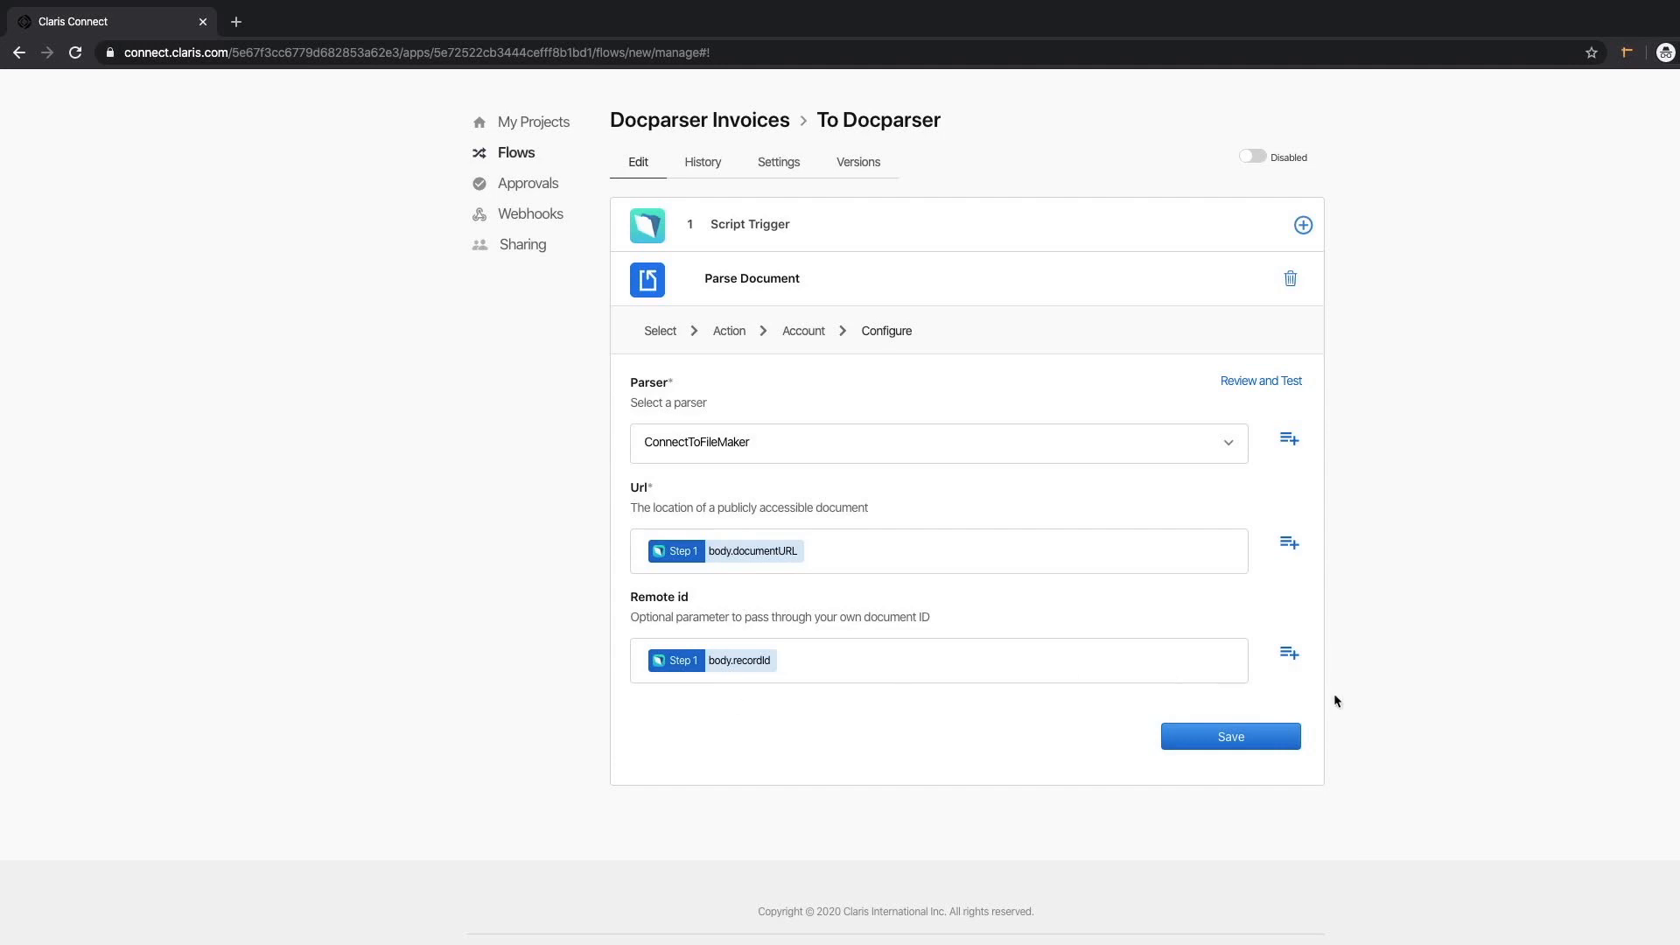
Save the Parse Document step, enable To Docparser with flow history, then go back one invoice record.
click(1243, 736)
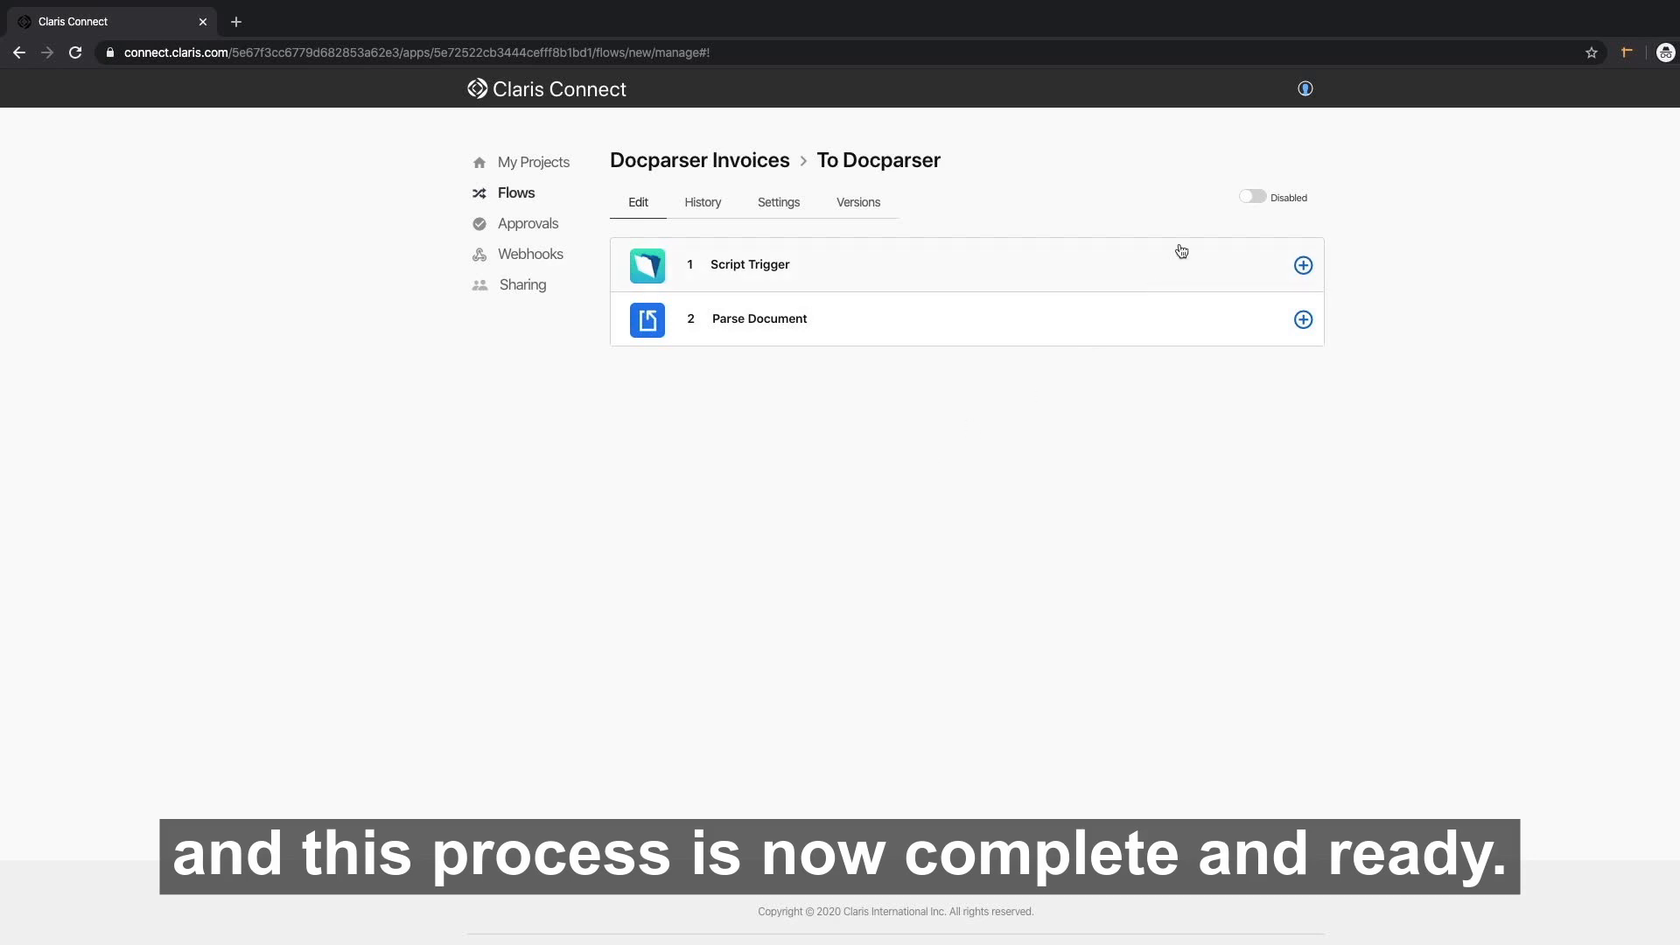
click(1252, 196)
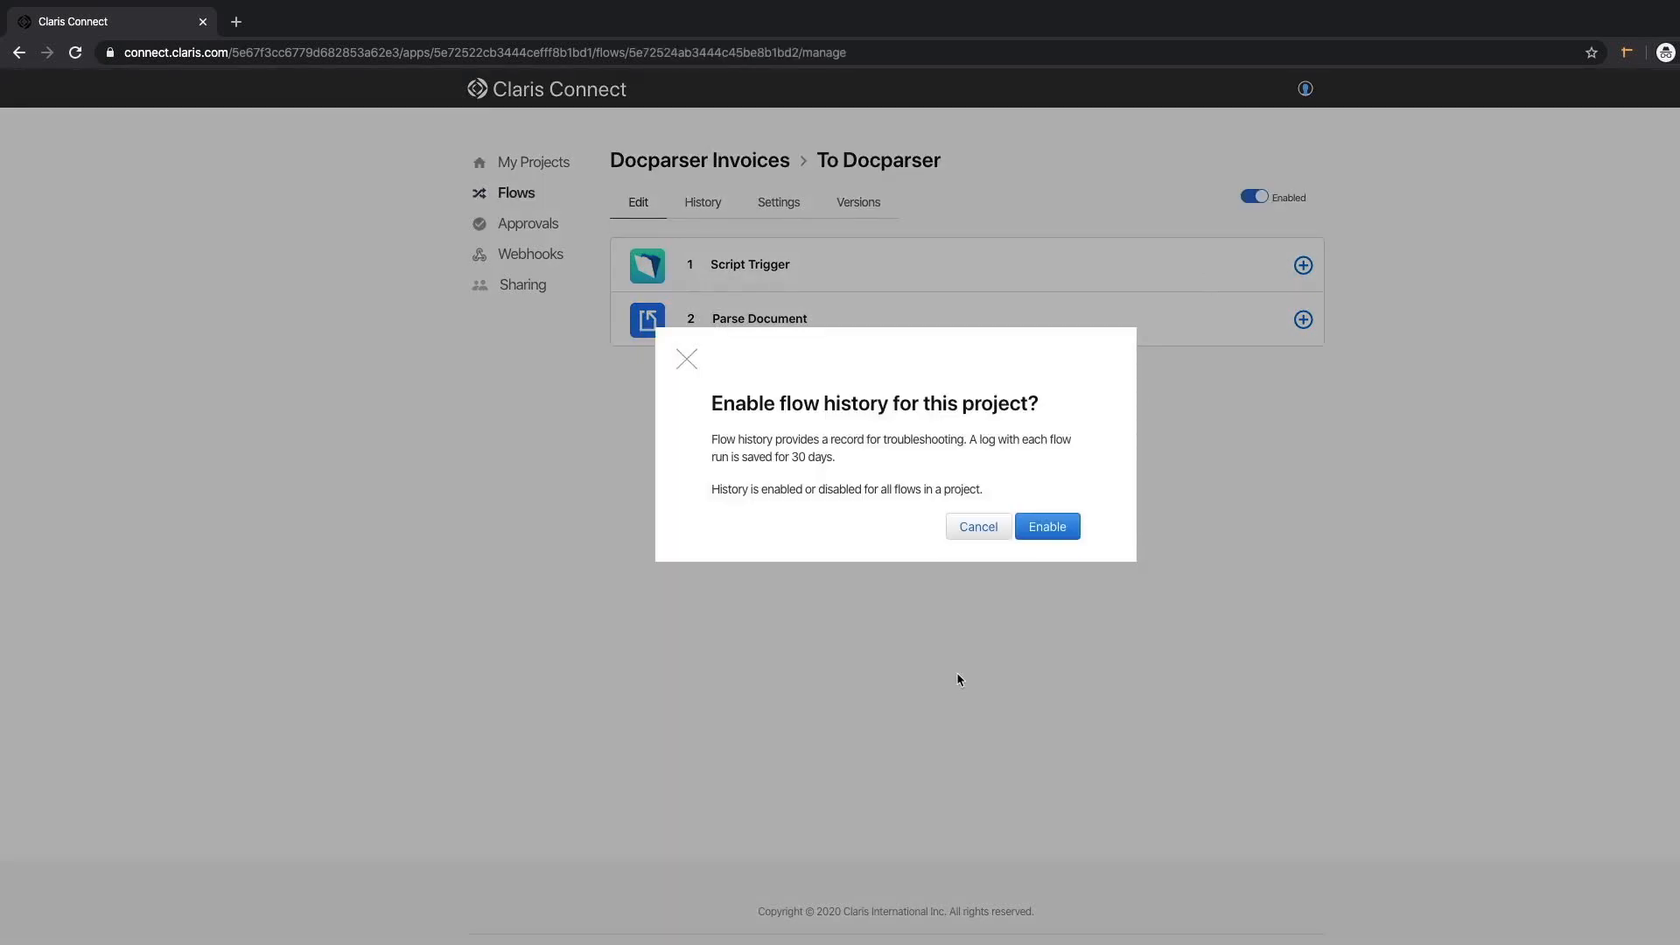
click(1072, 529)
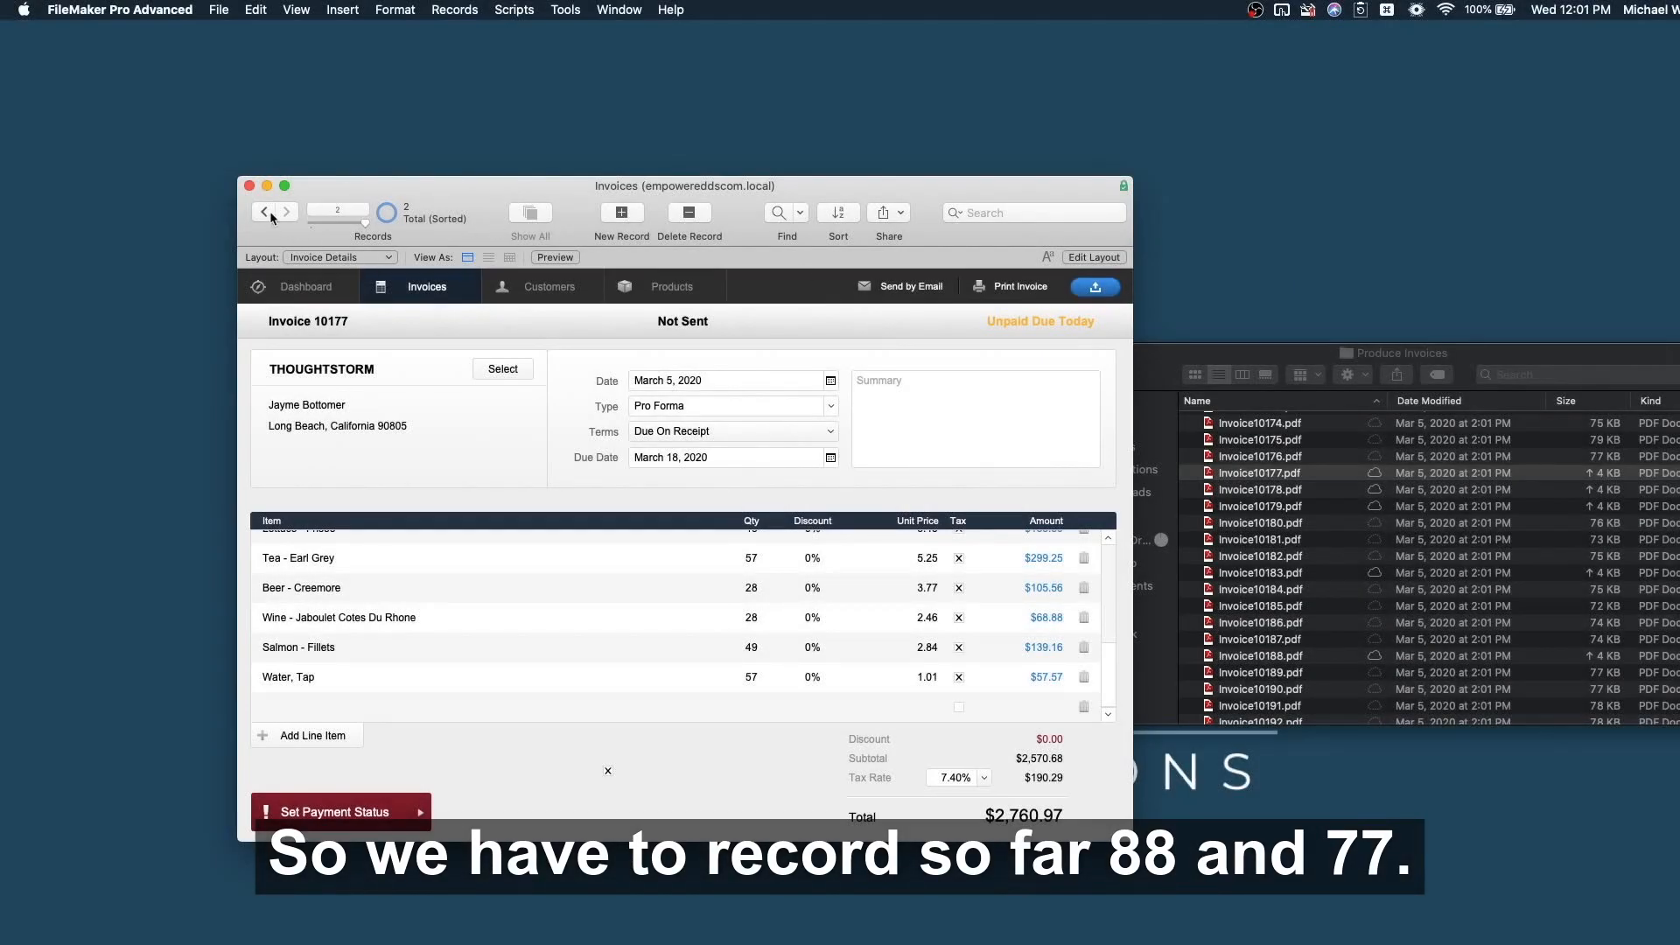
click(266, 216)
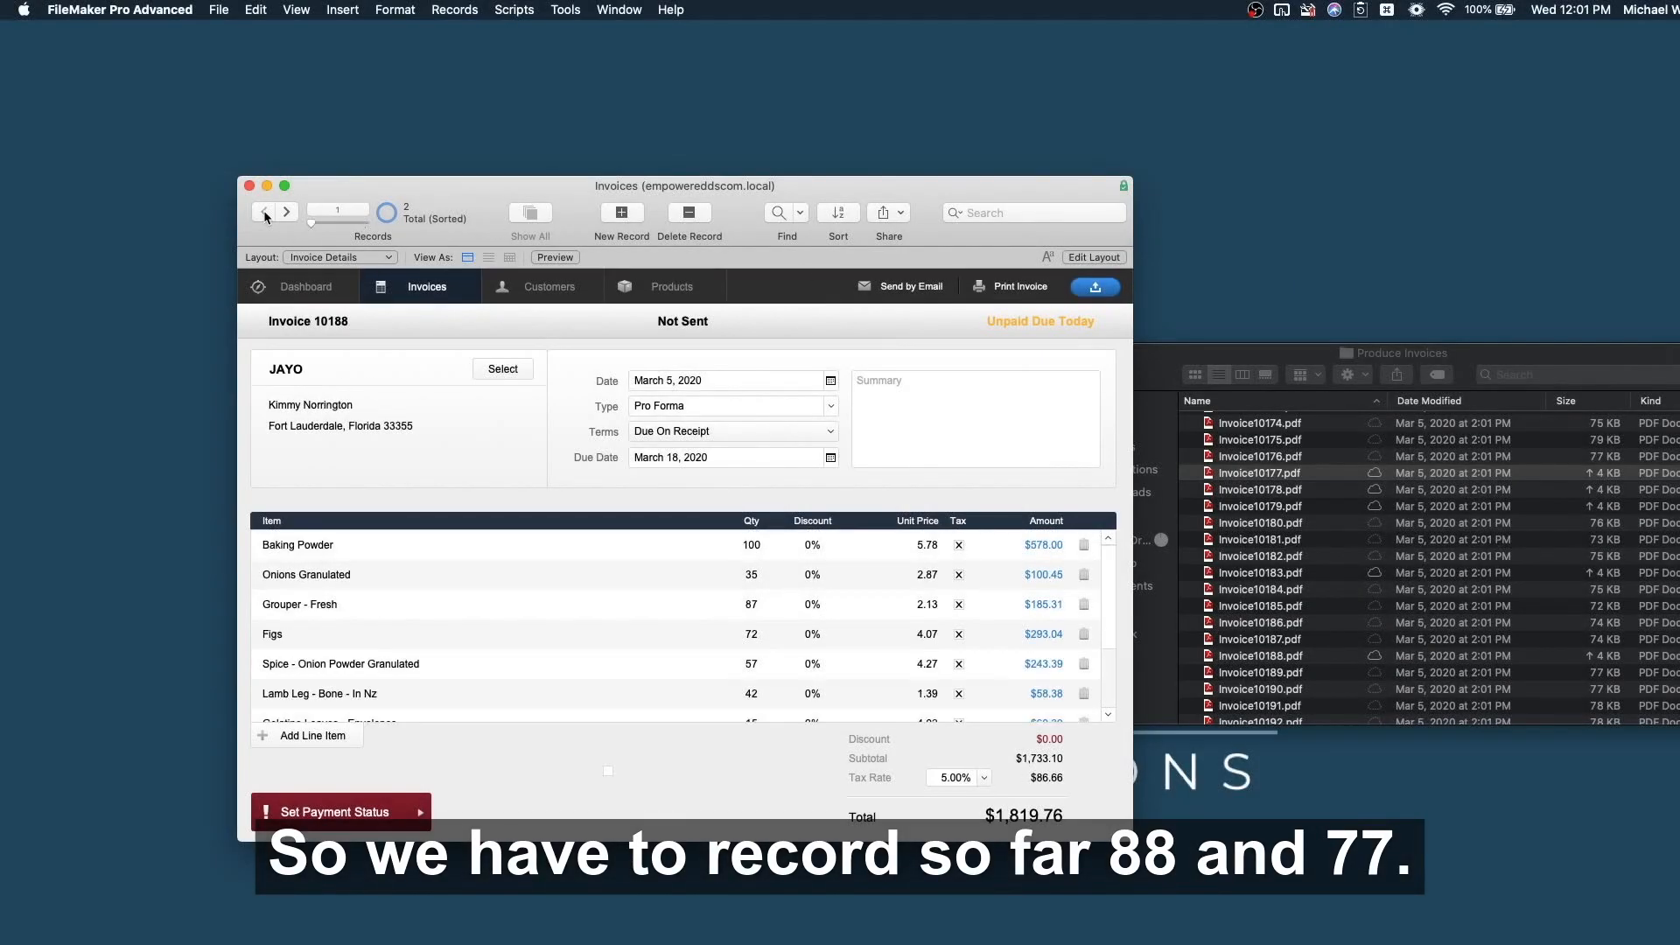
From invoice 10177, attach Invoice10199.pdf to a new import record and push it to Docparser.
click(286, 212)
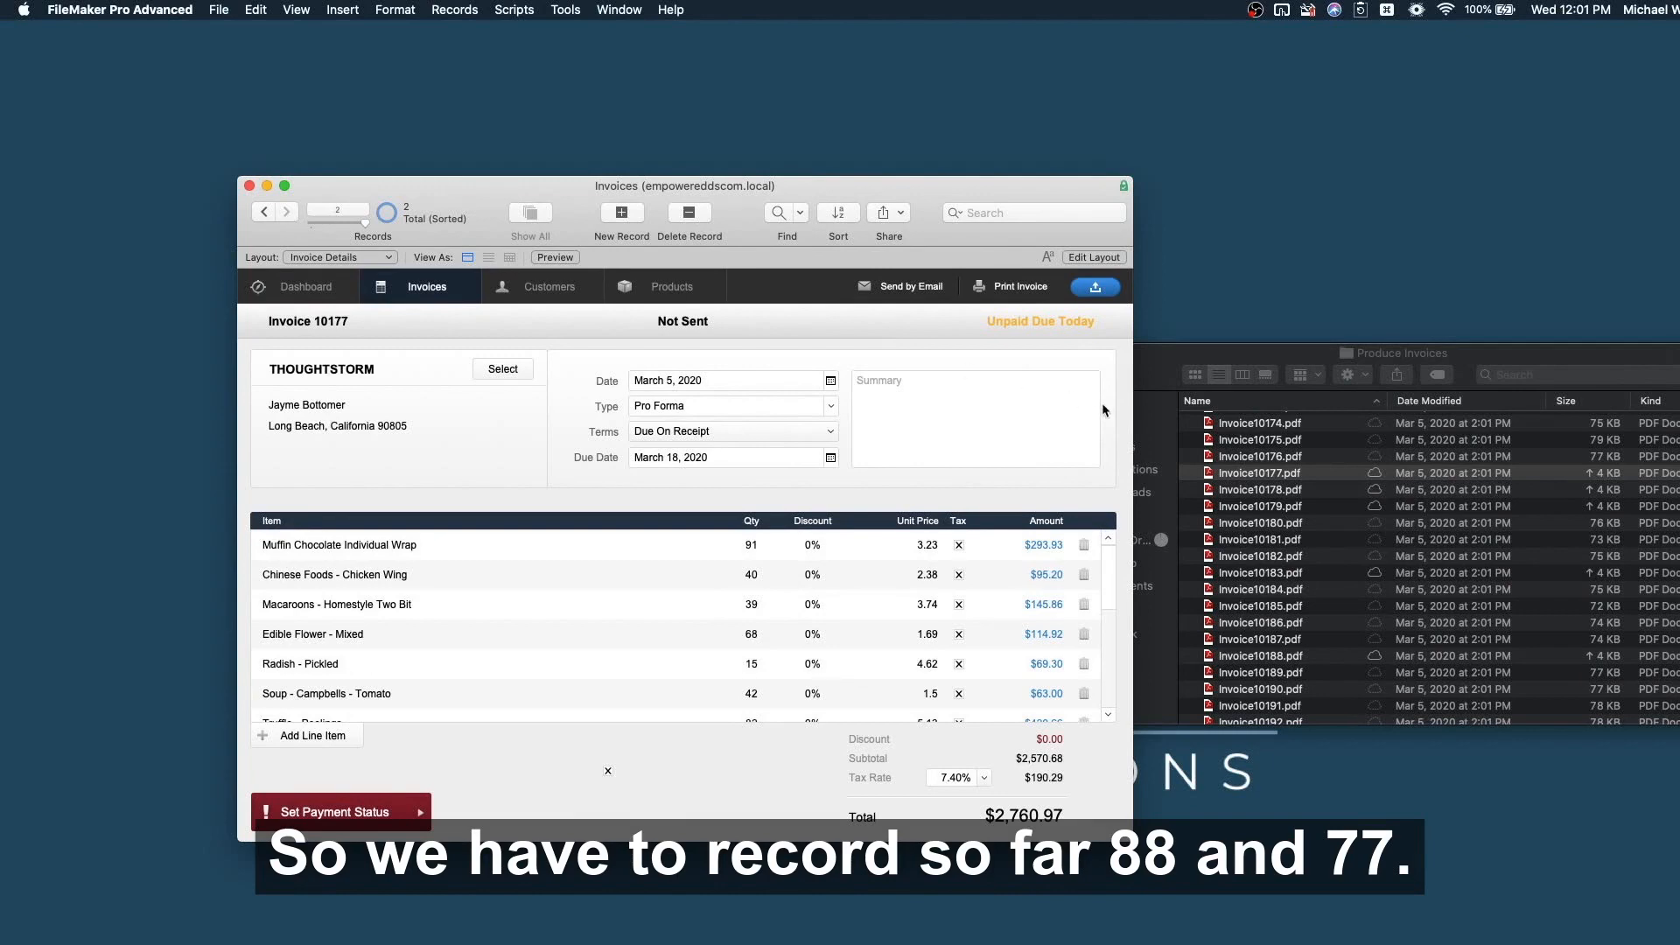
click(1108, 294)
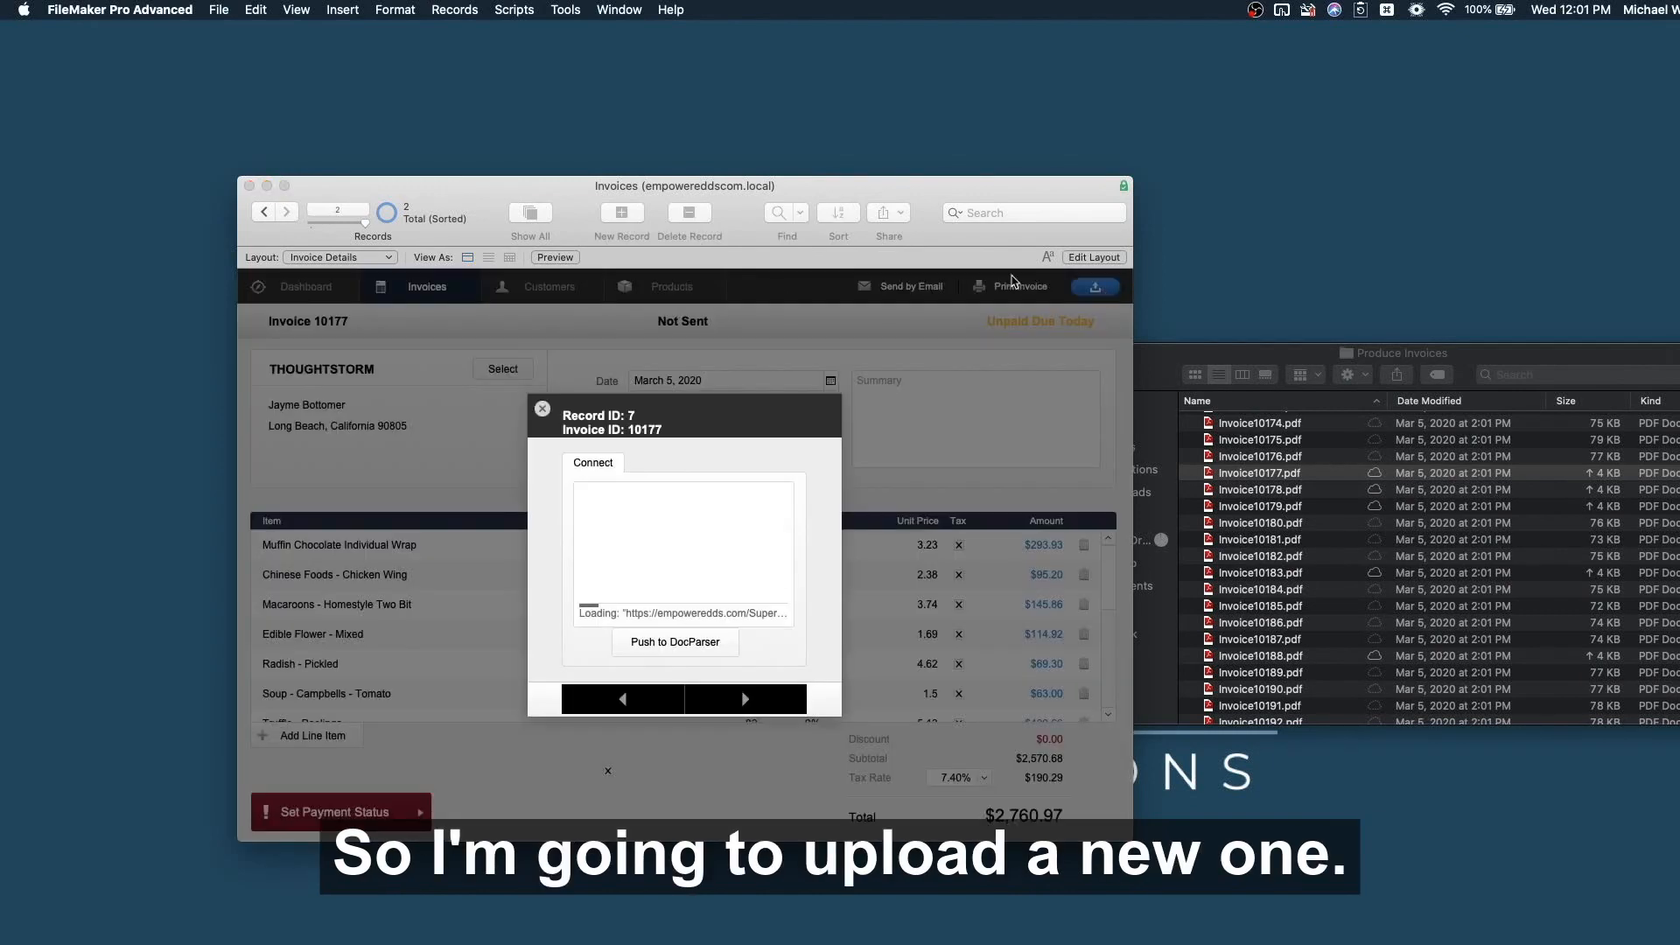
scroll(1312, 628, down, 5)
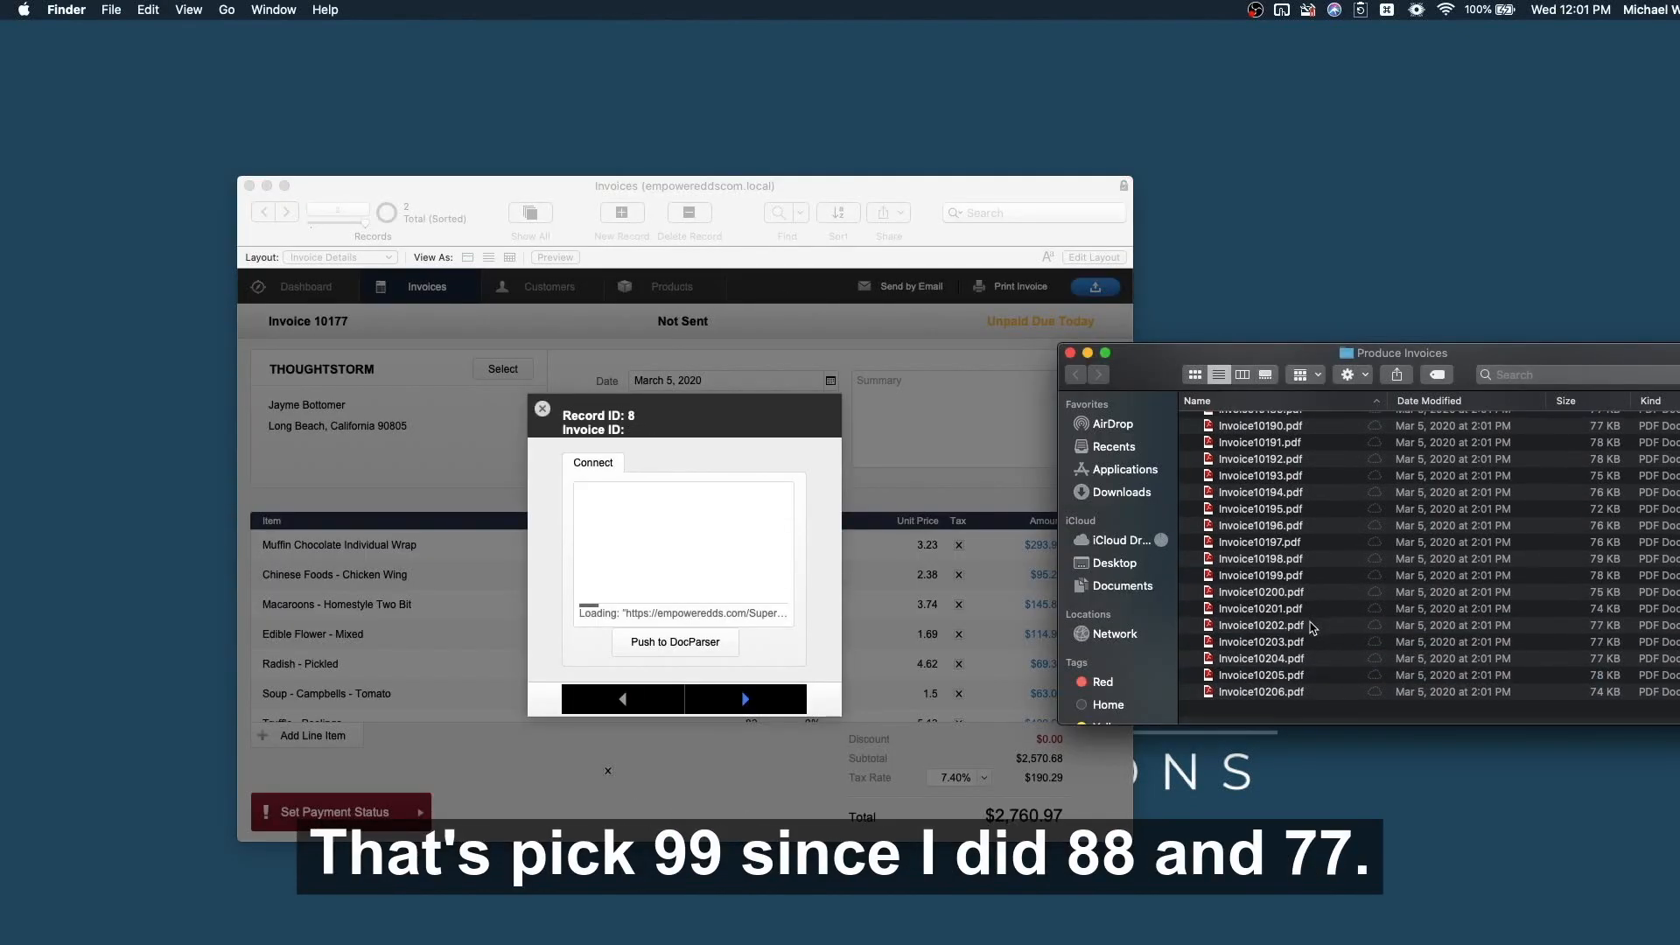
scroll(1313, 628, up, 2)
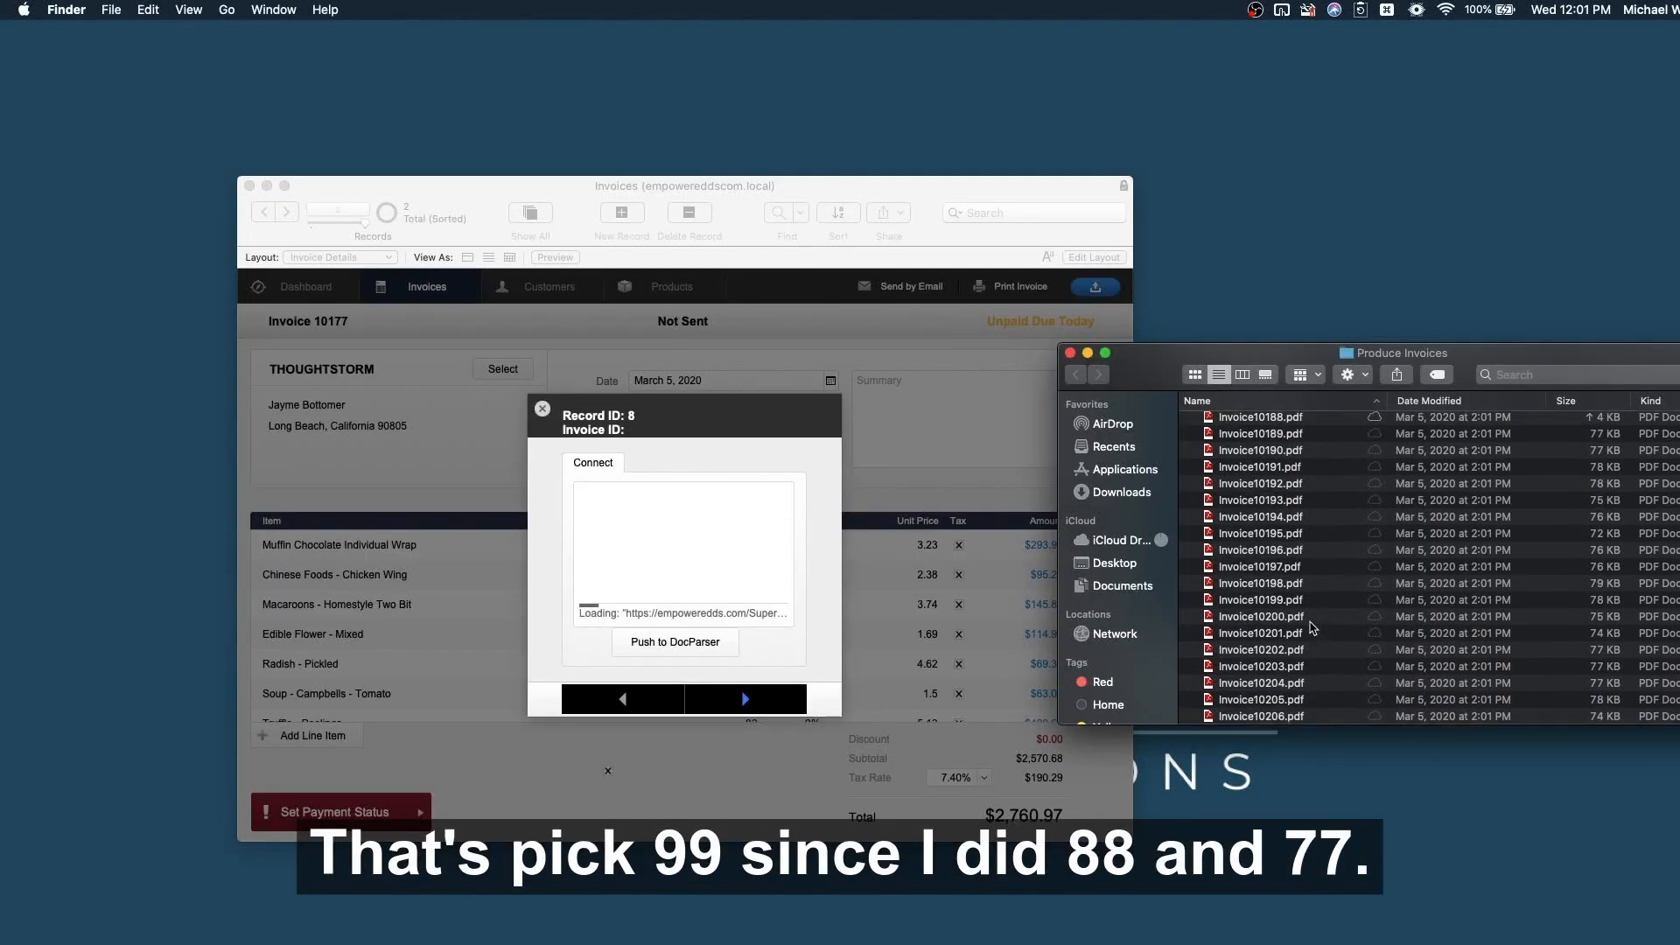
scroll(1312, 629, down, 2)
click(1279, 616)
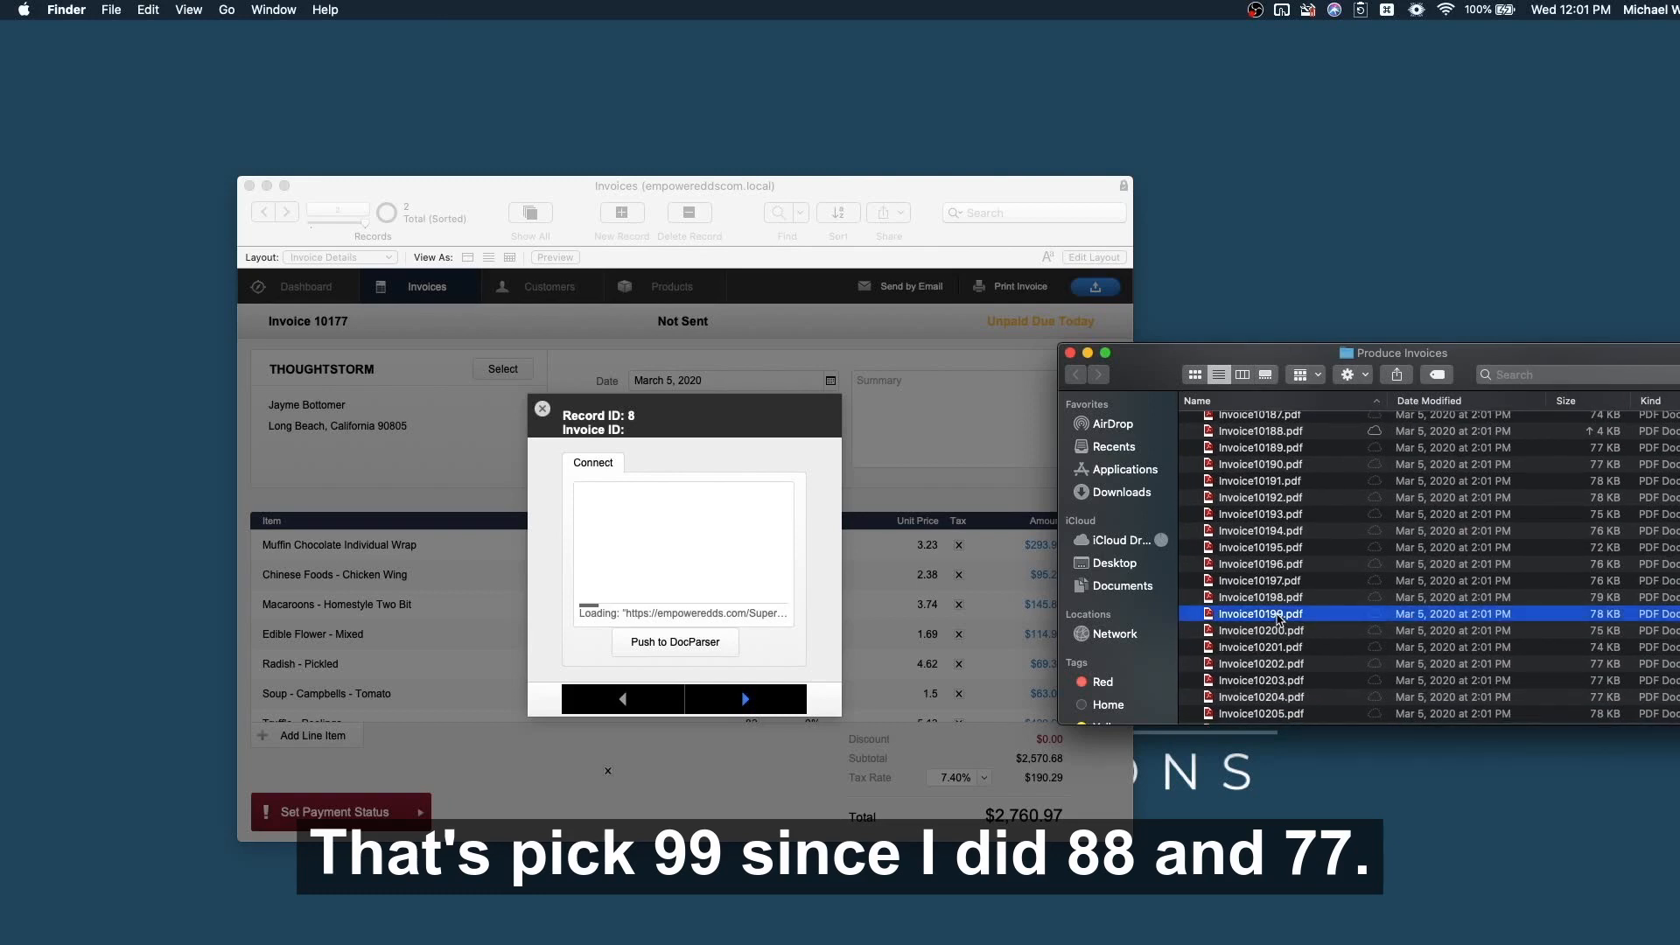
drag(1280, 618, 701, 535)
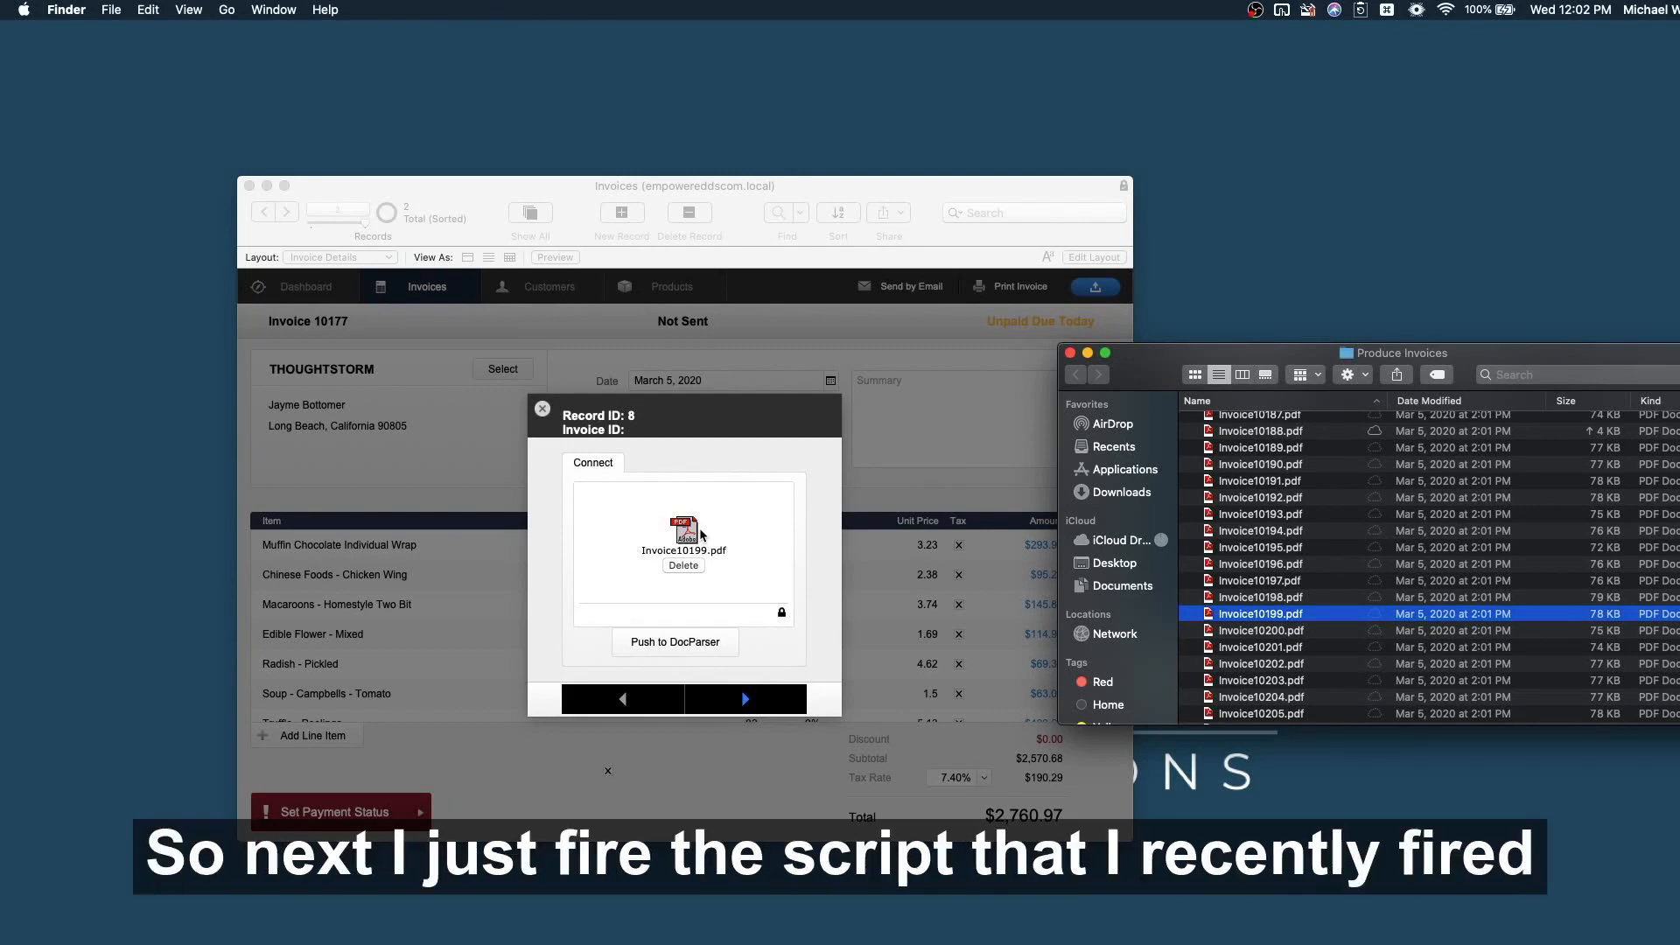
click(673, 645)
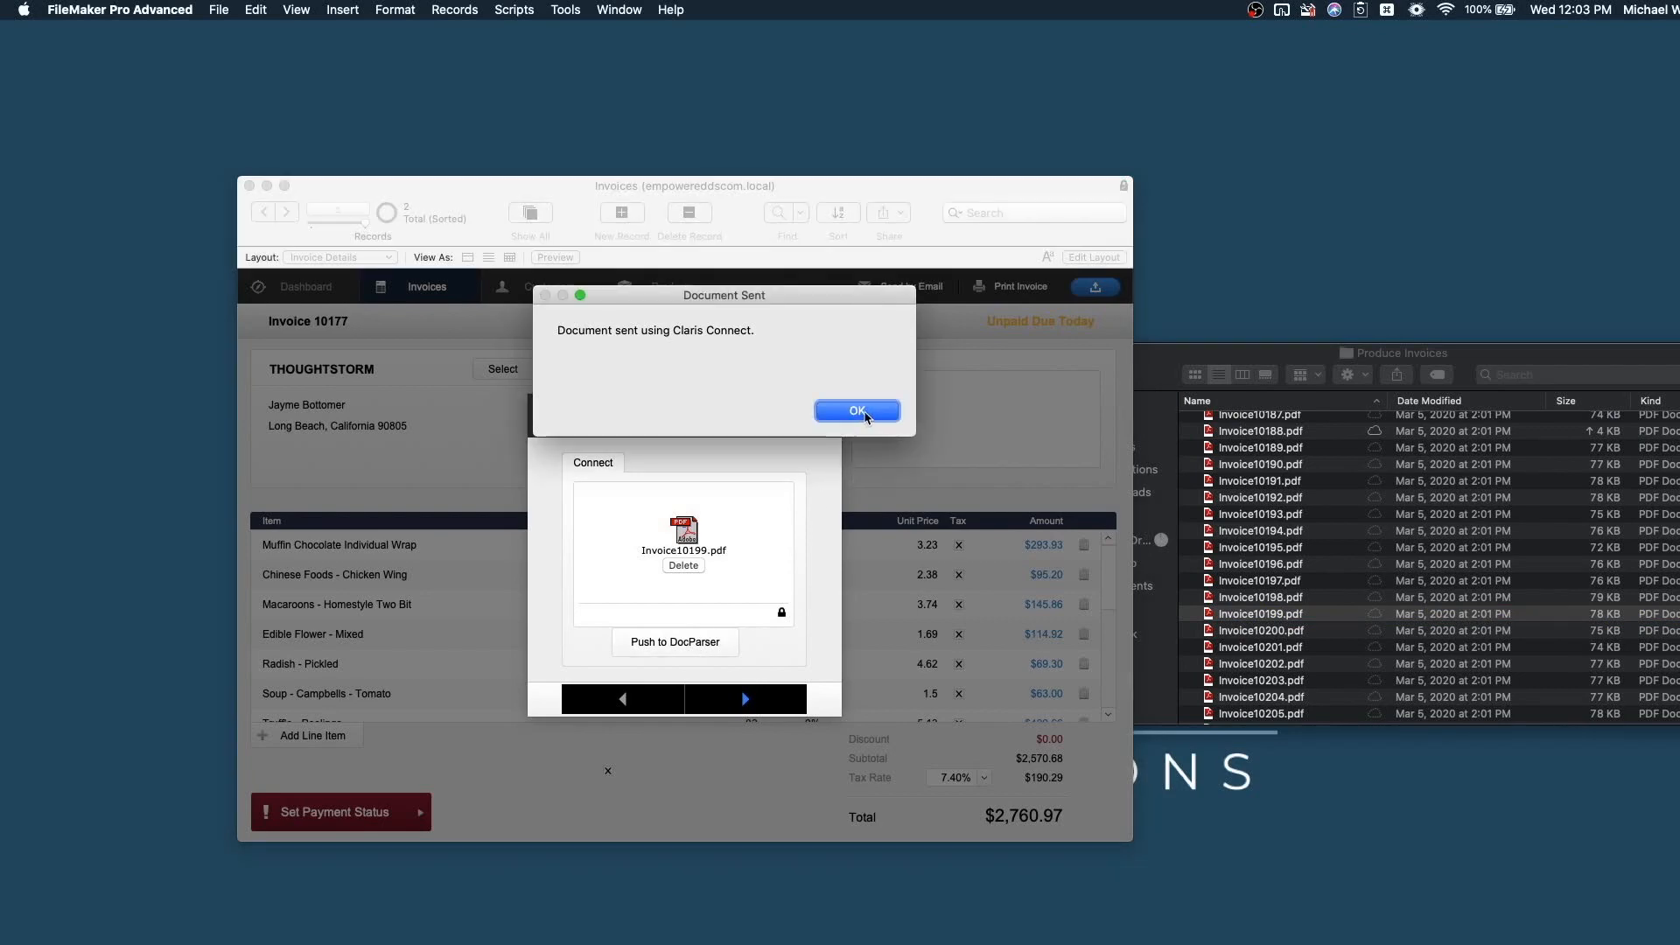
click(858, 411)
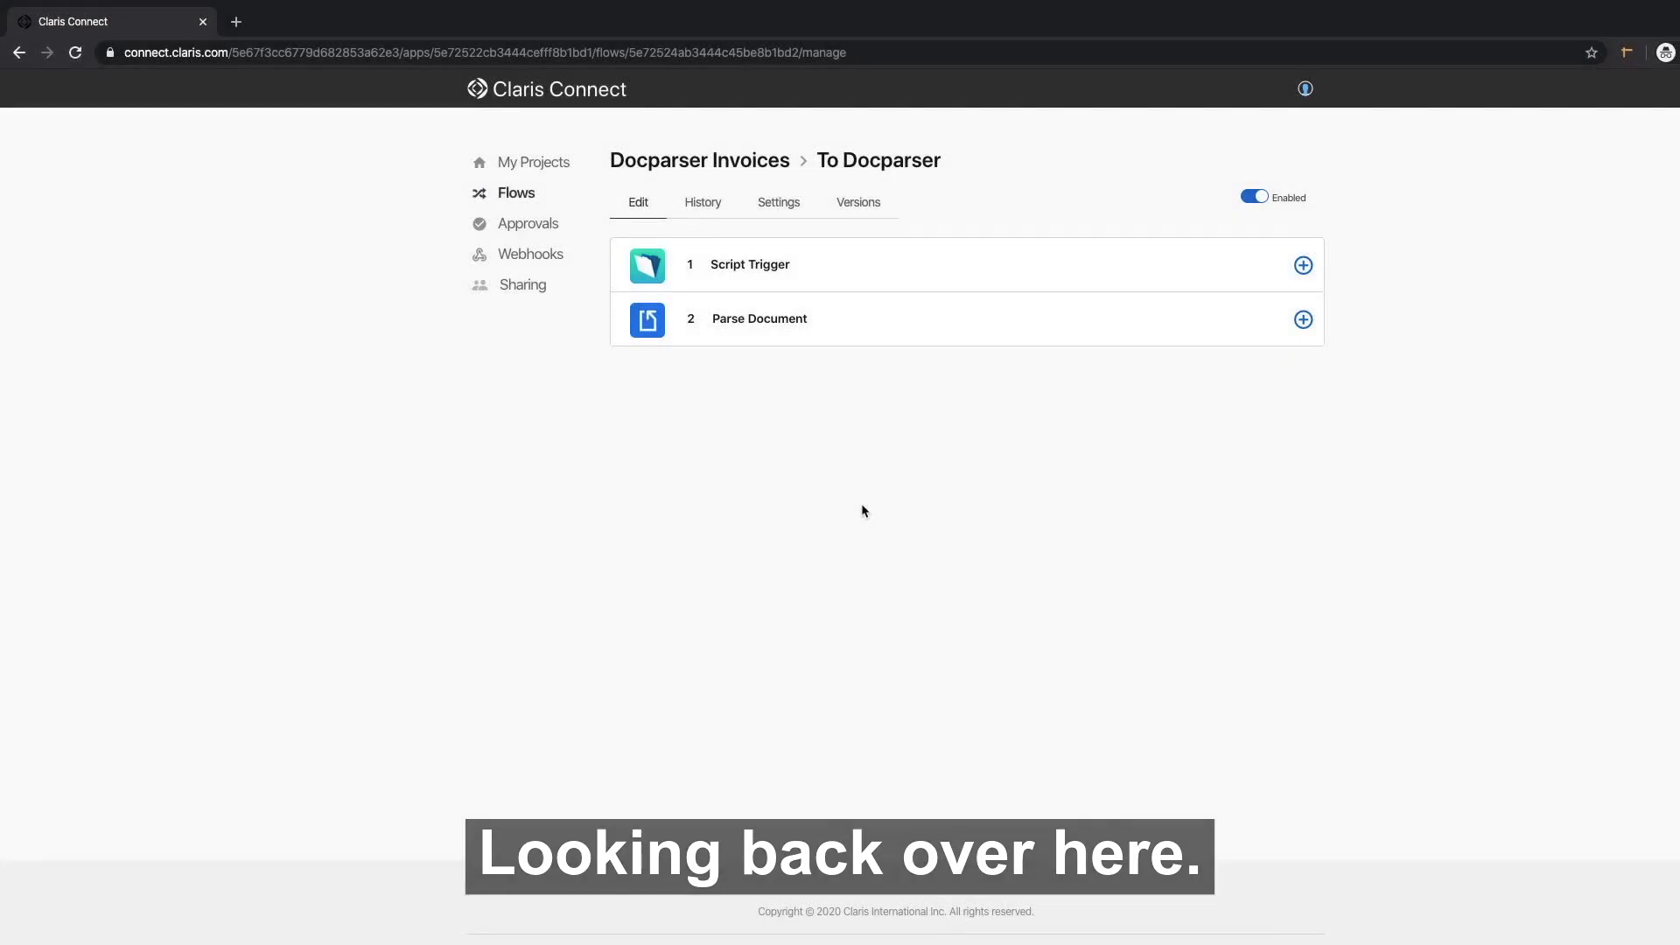
Inspect the latest To Docparser run's Script Trigger request data and Parse Document details.
click(704, 210)
click(912, 425)
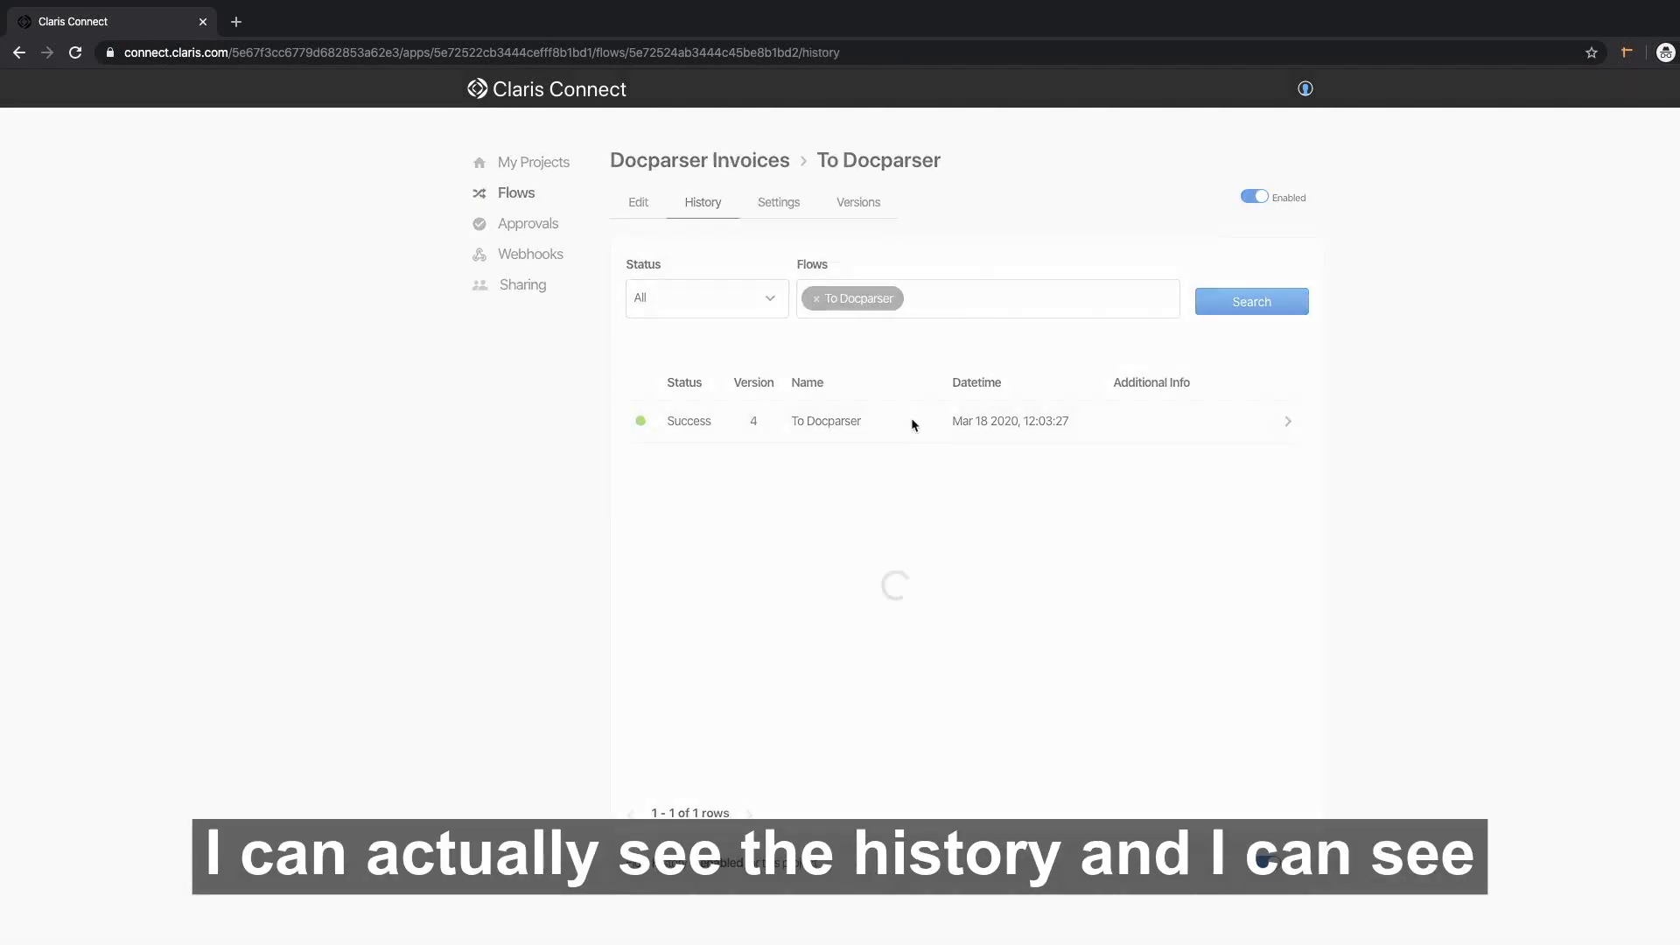
click(739, 425)
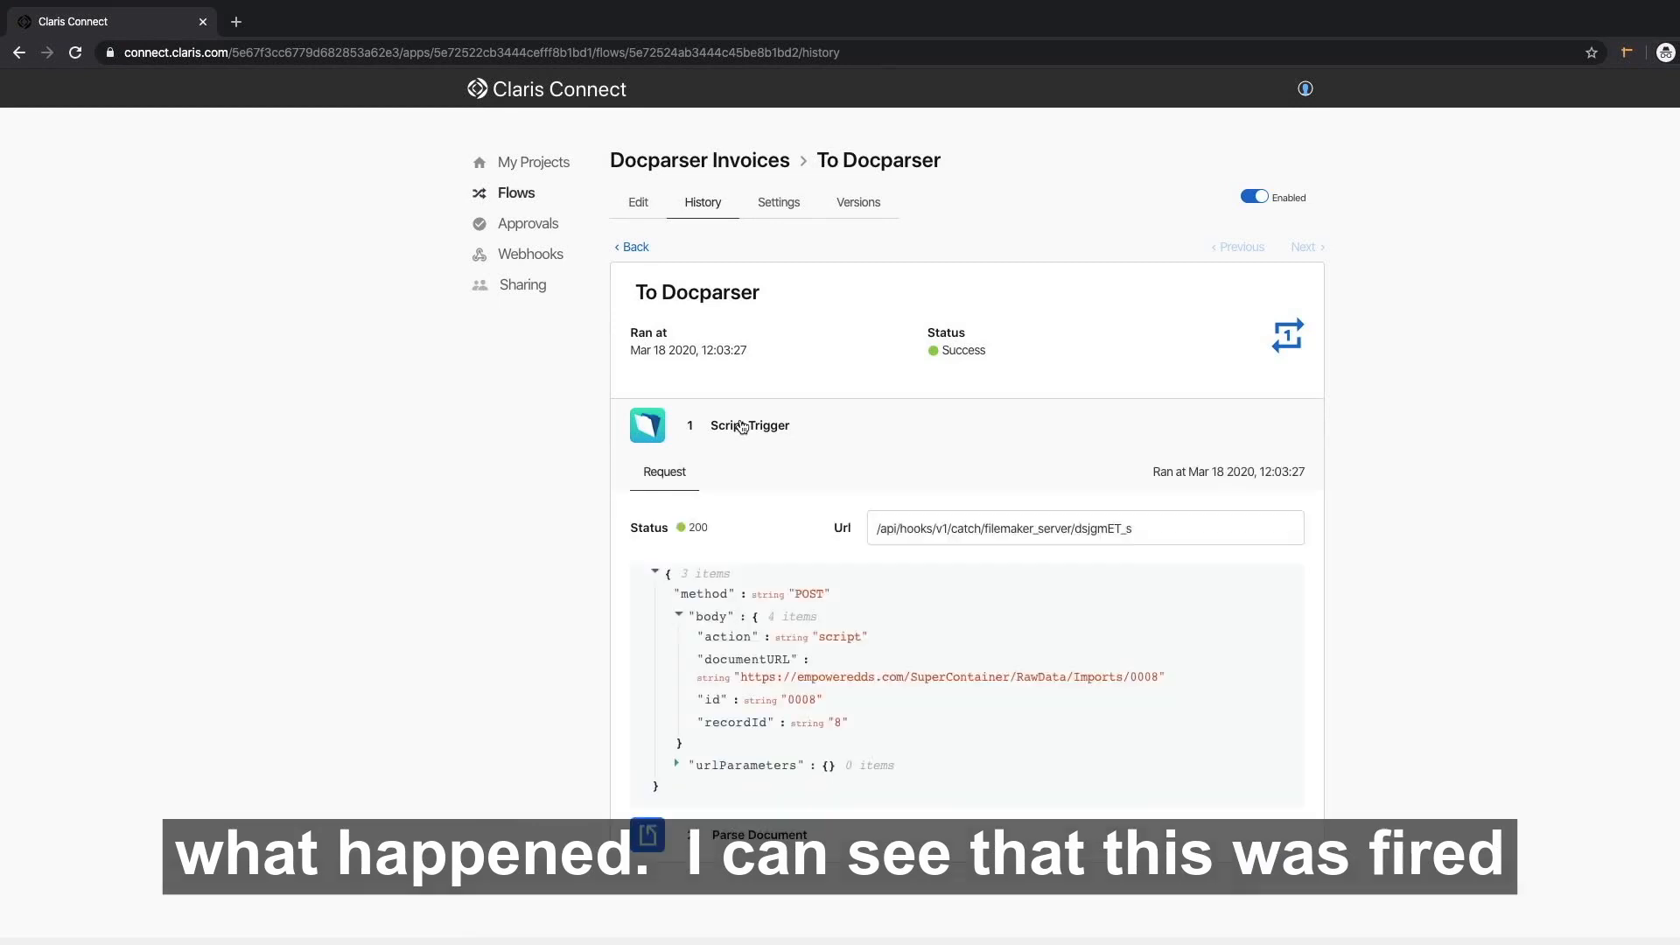
scroll(826, 618, down, 2)
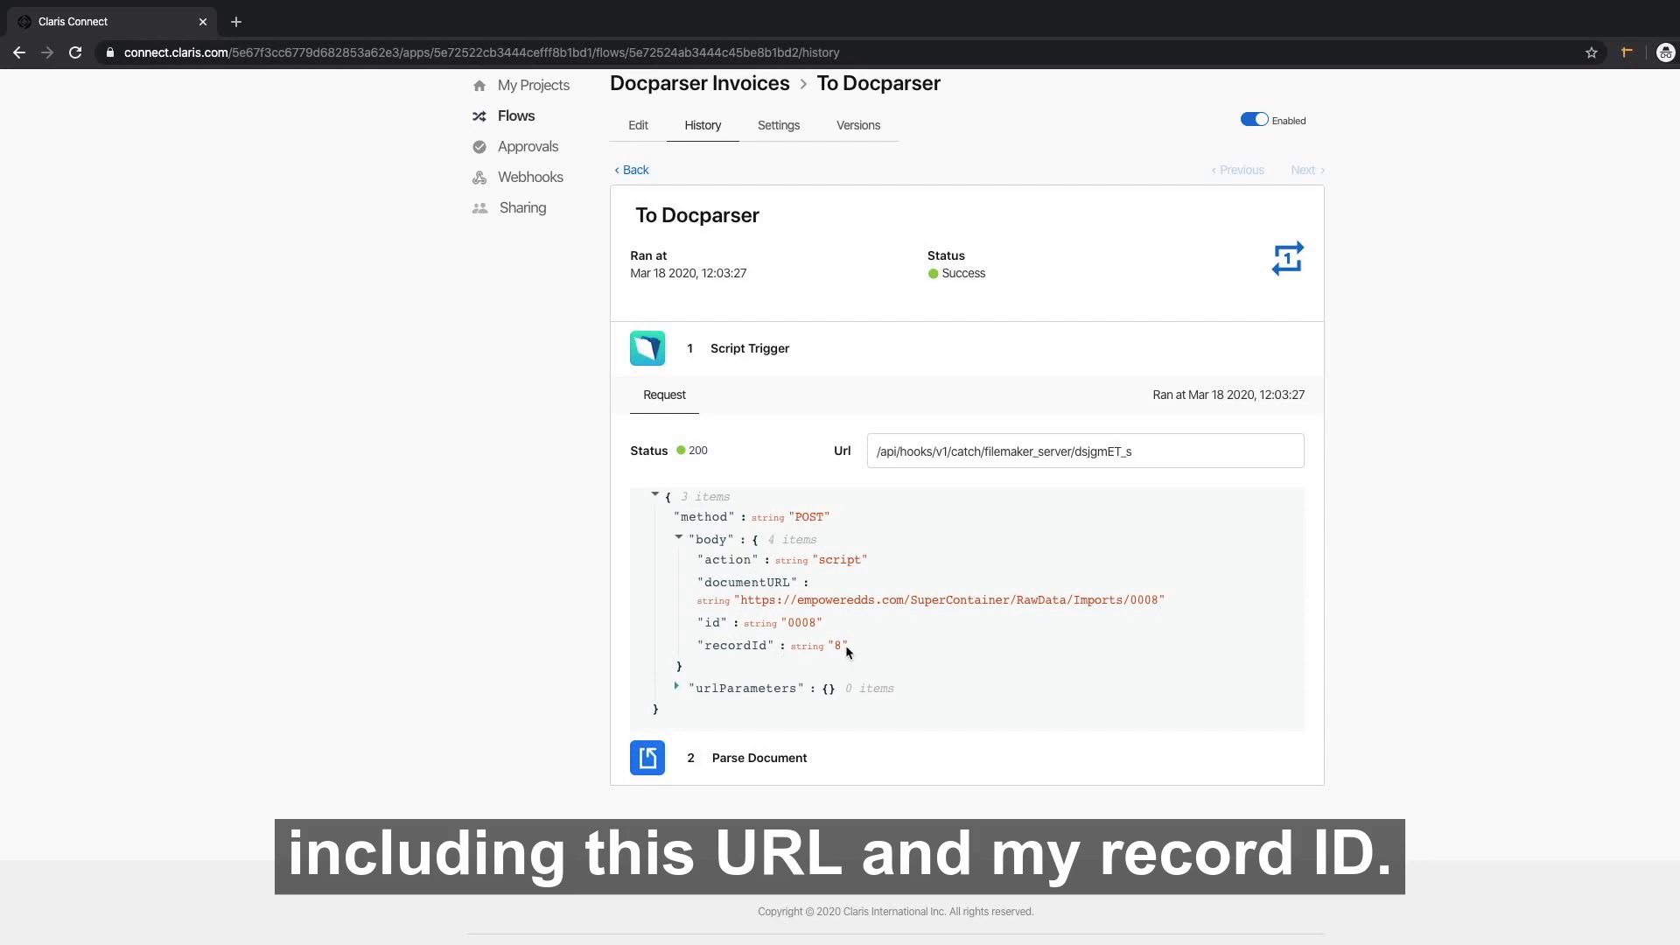
click(765, 758)
scroll(765, 758, down, 4)
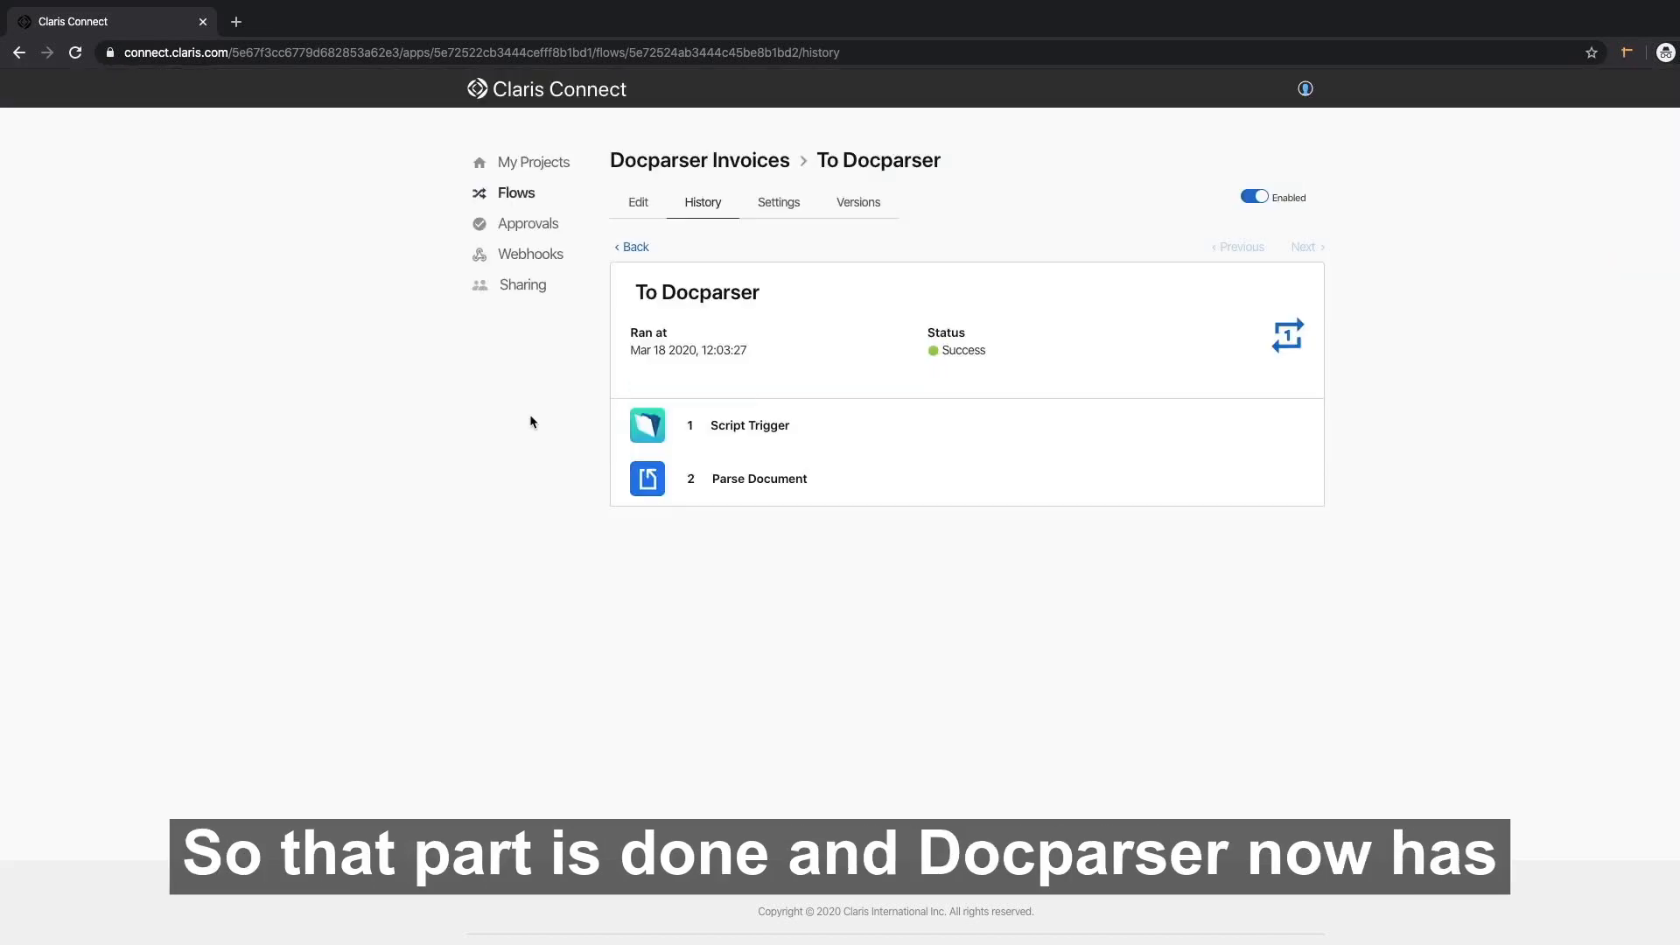
Create a new flow named 'From Docparser' in the Docparser Invoices project.
click(655, 158)
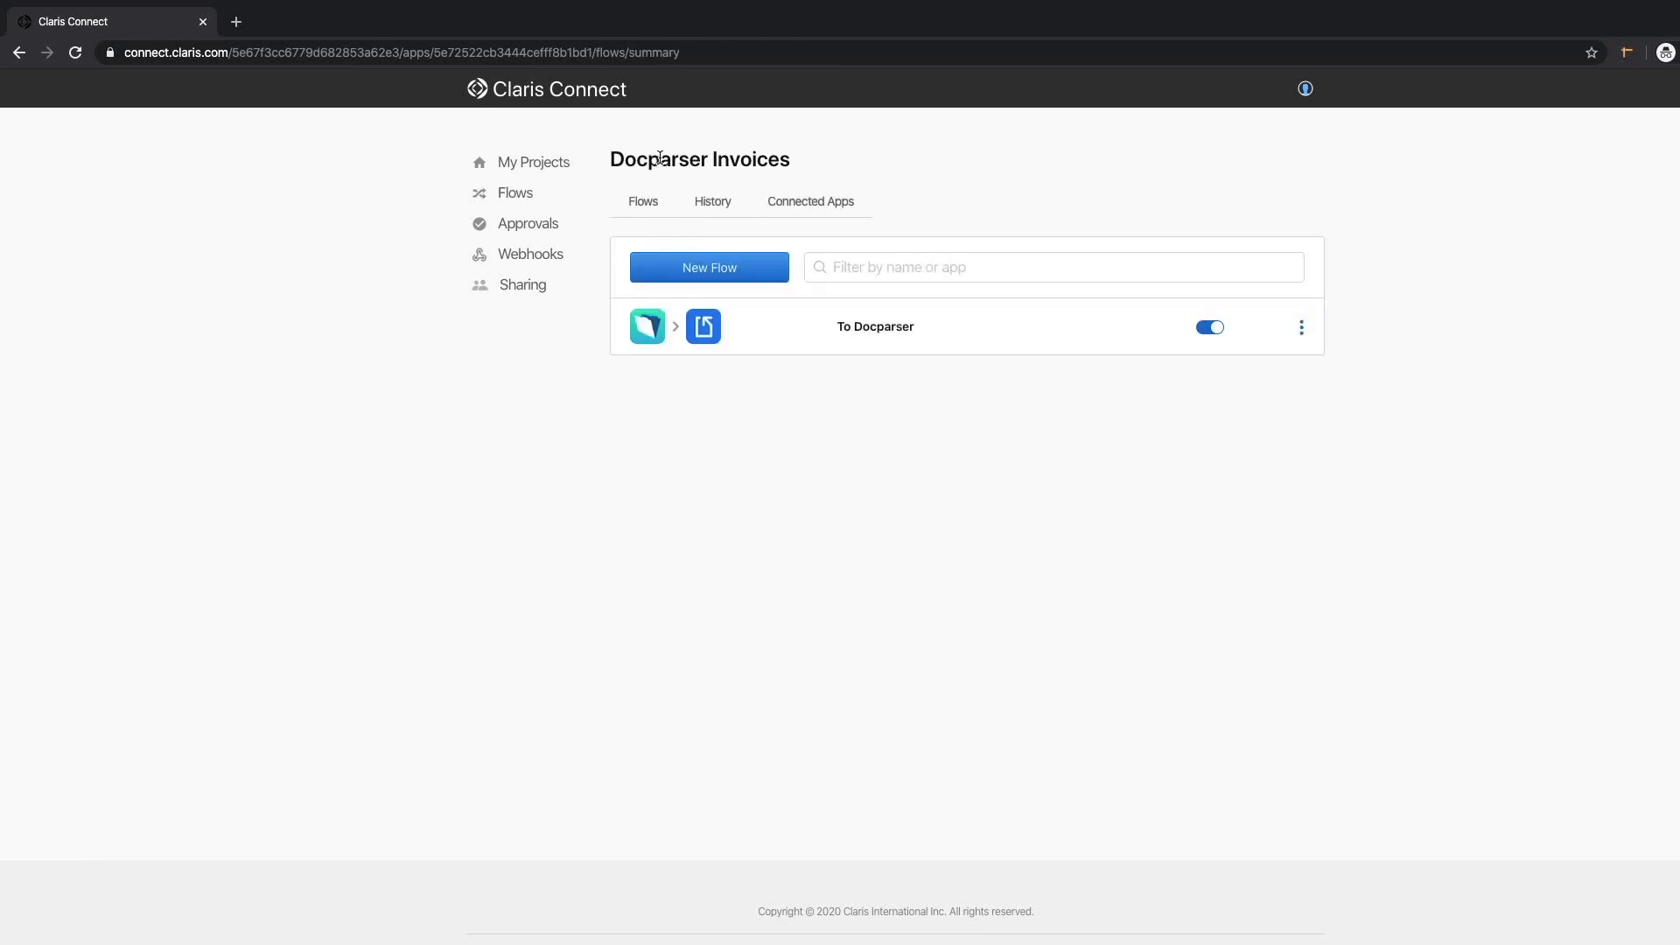
click(749, 264)
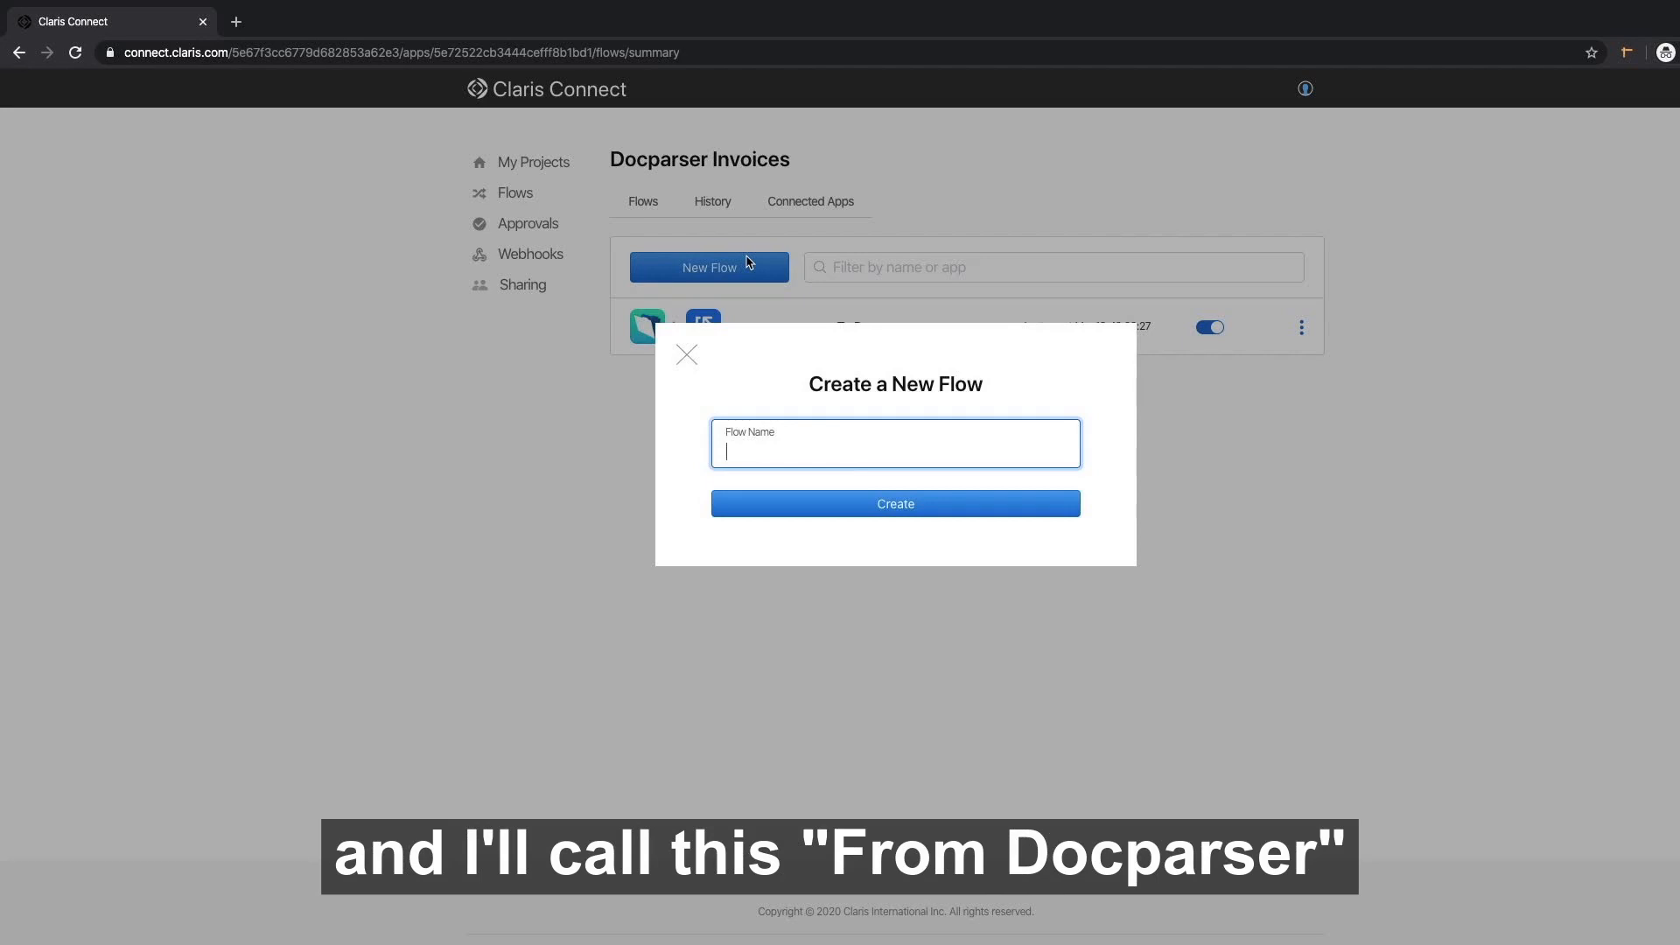
text(From Docparser)
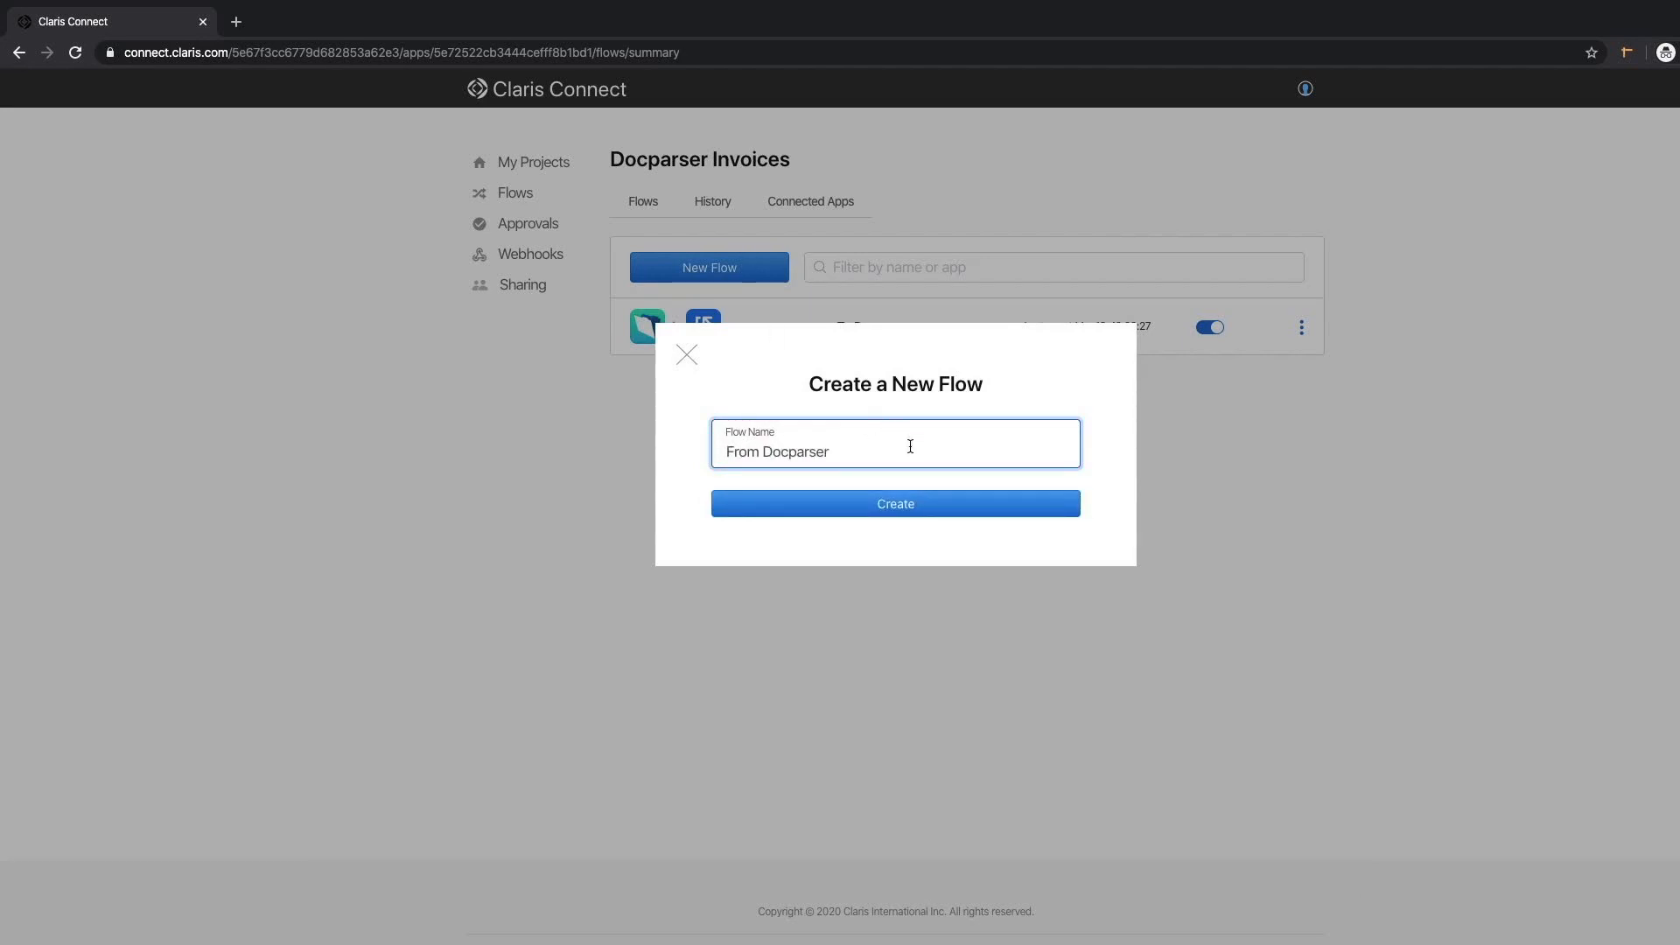
click(899, 506)
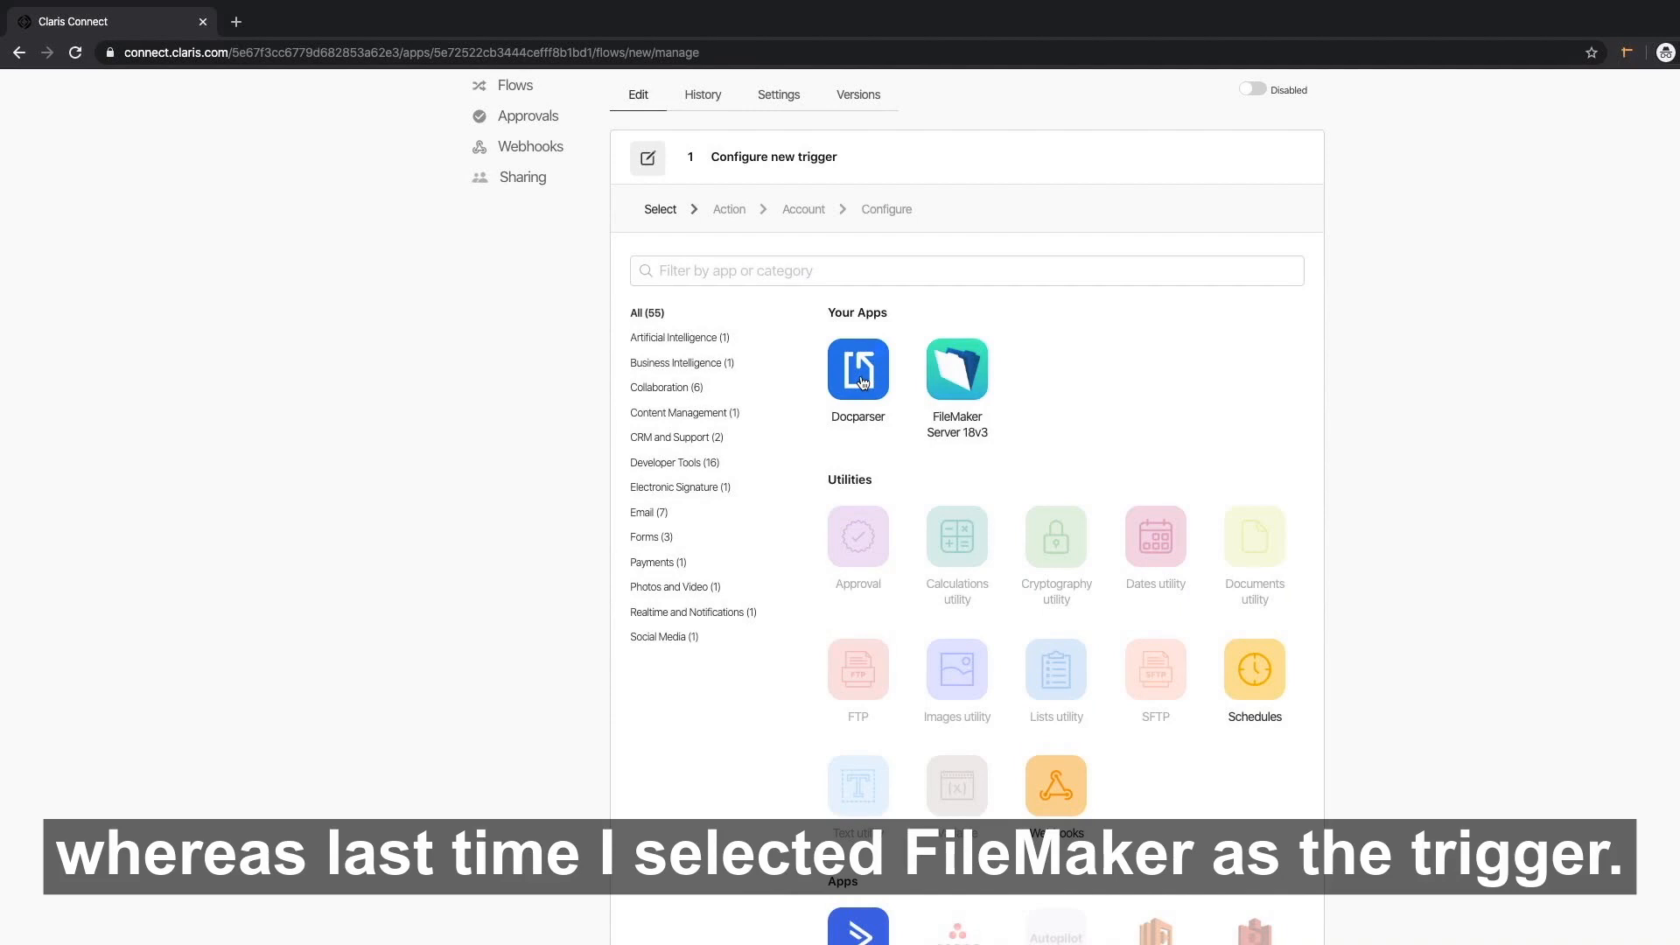
Trigger it on Docparser's new parsed document, using the existing account and the ConnectToFileMaker parser.
click(860, 372)
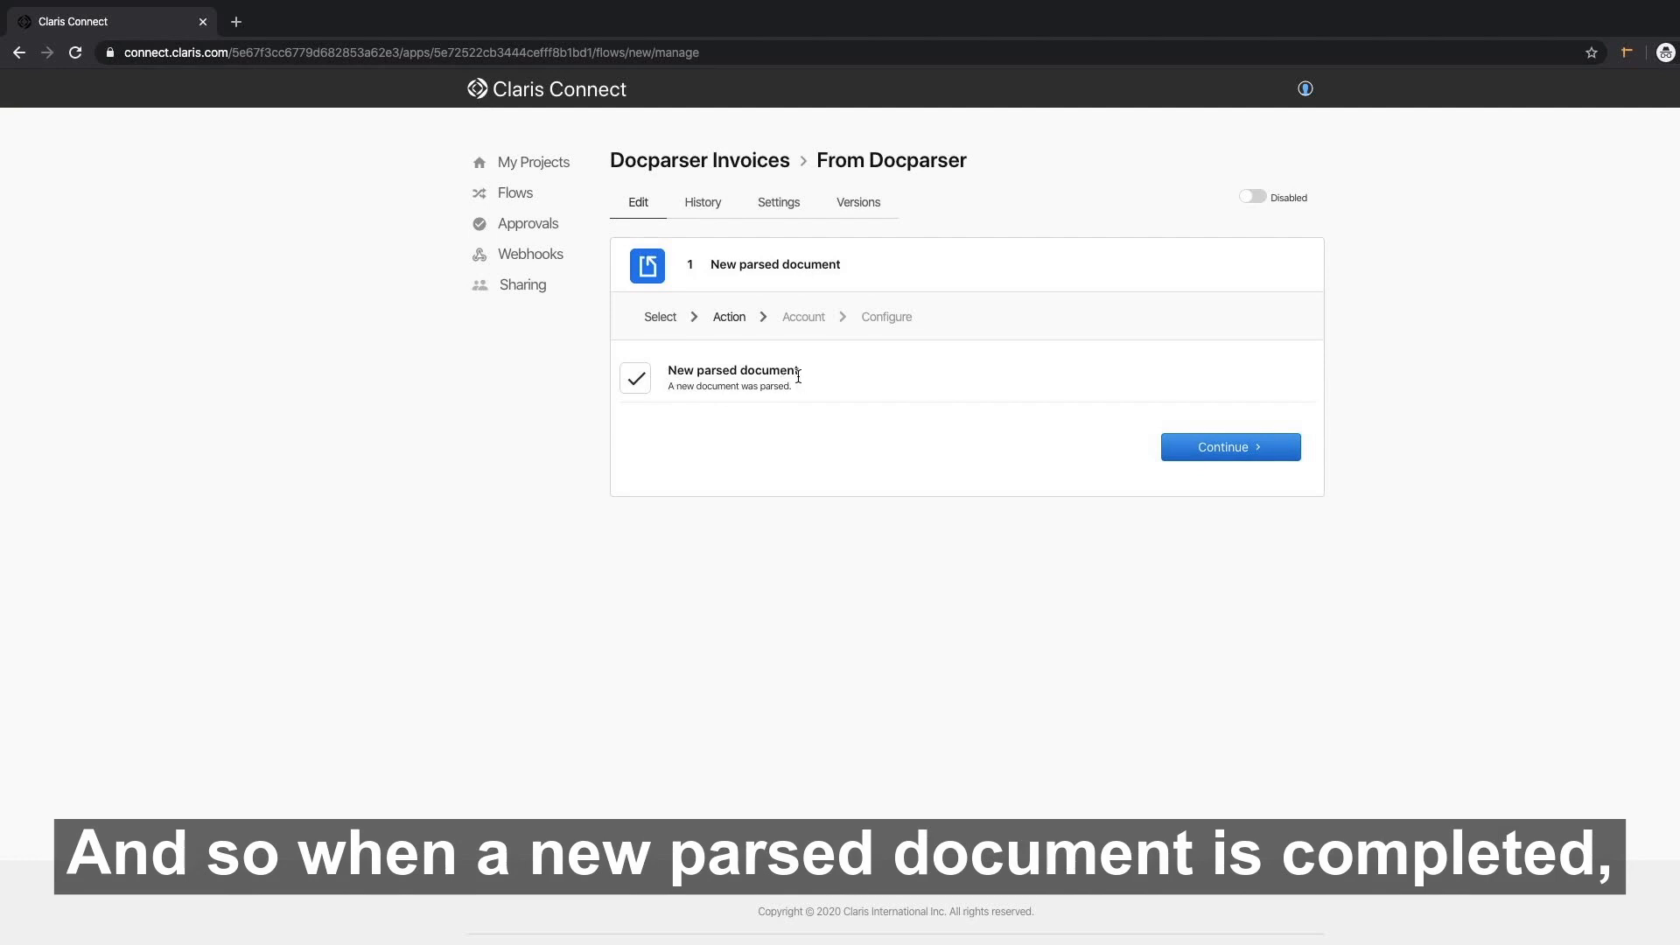
click(1236, 448)
click(644, 388)
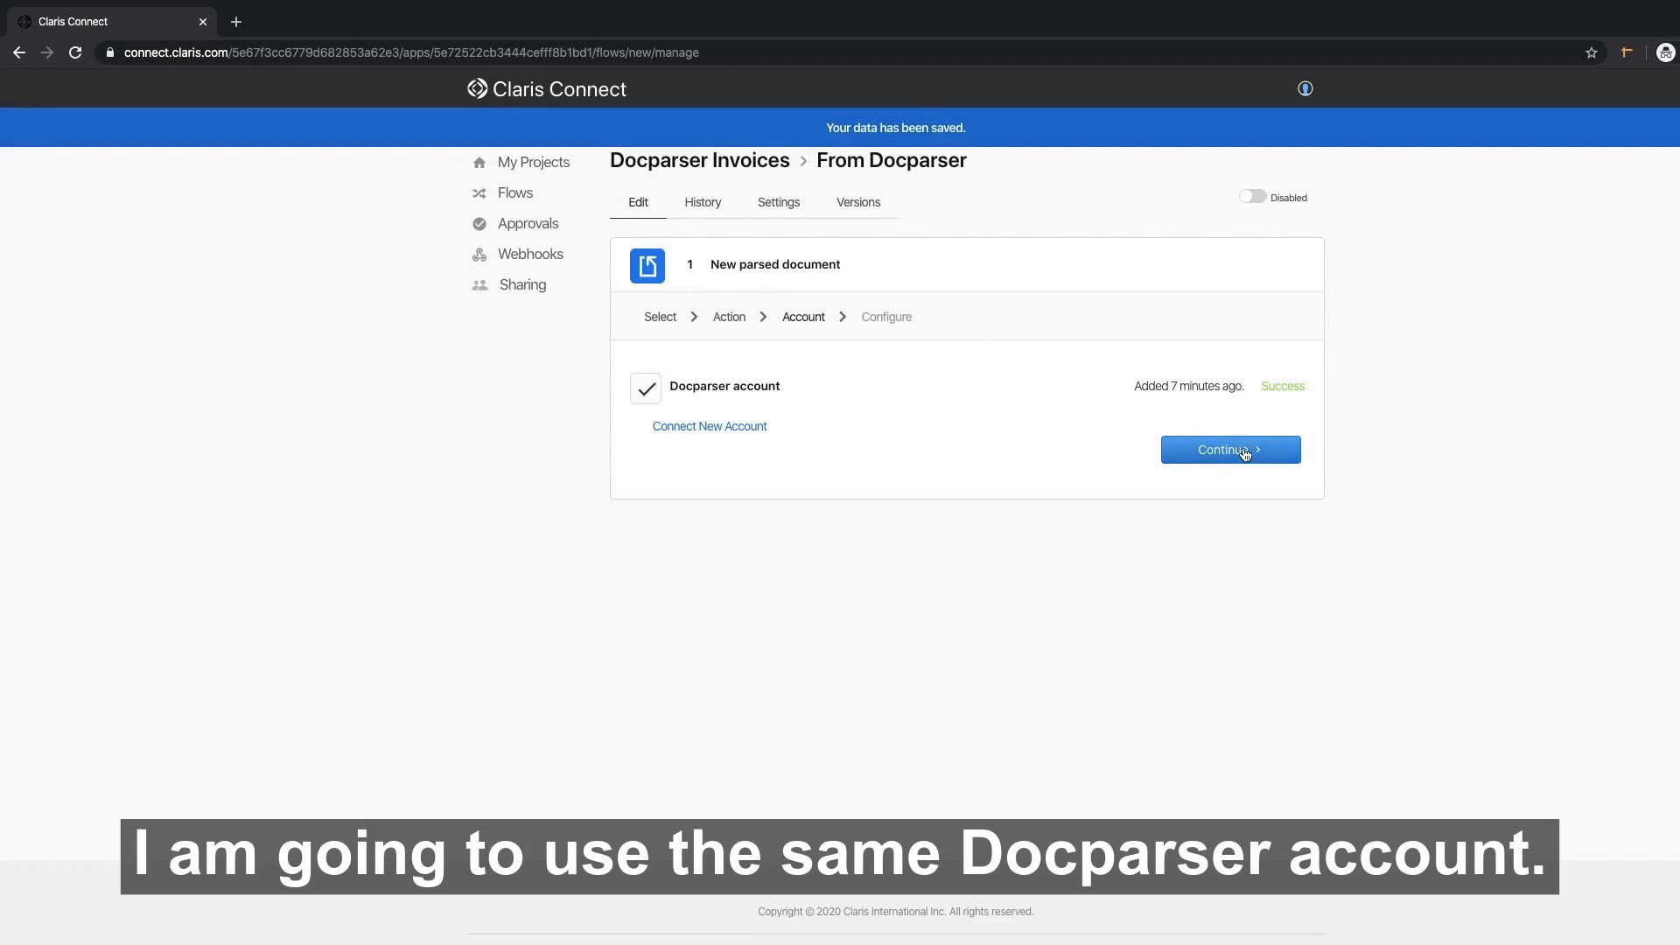
click(1235, 450)
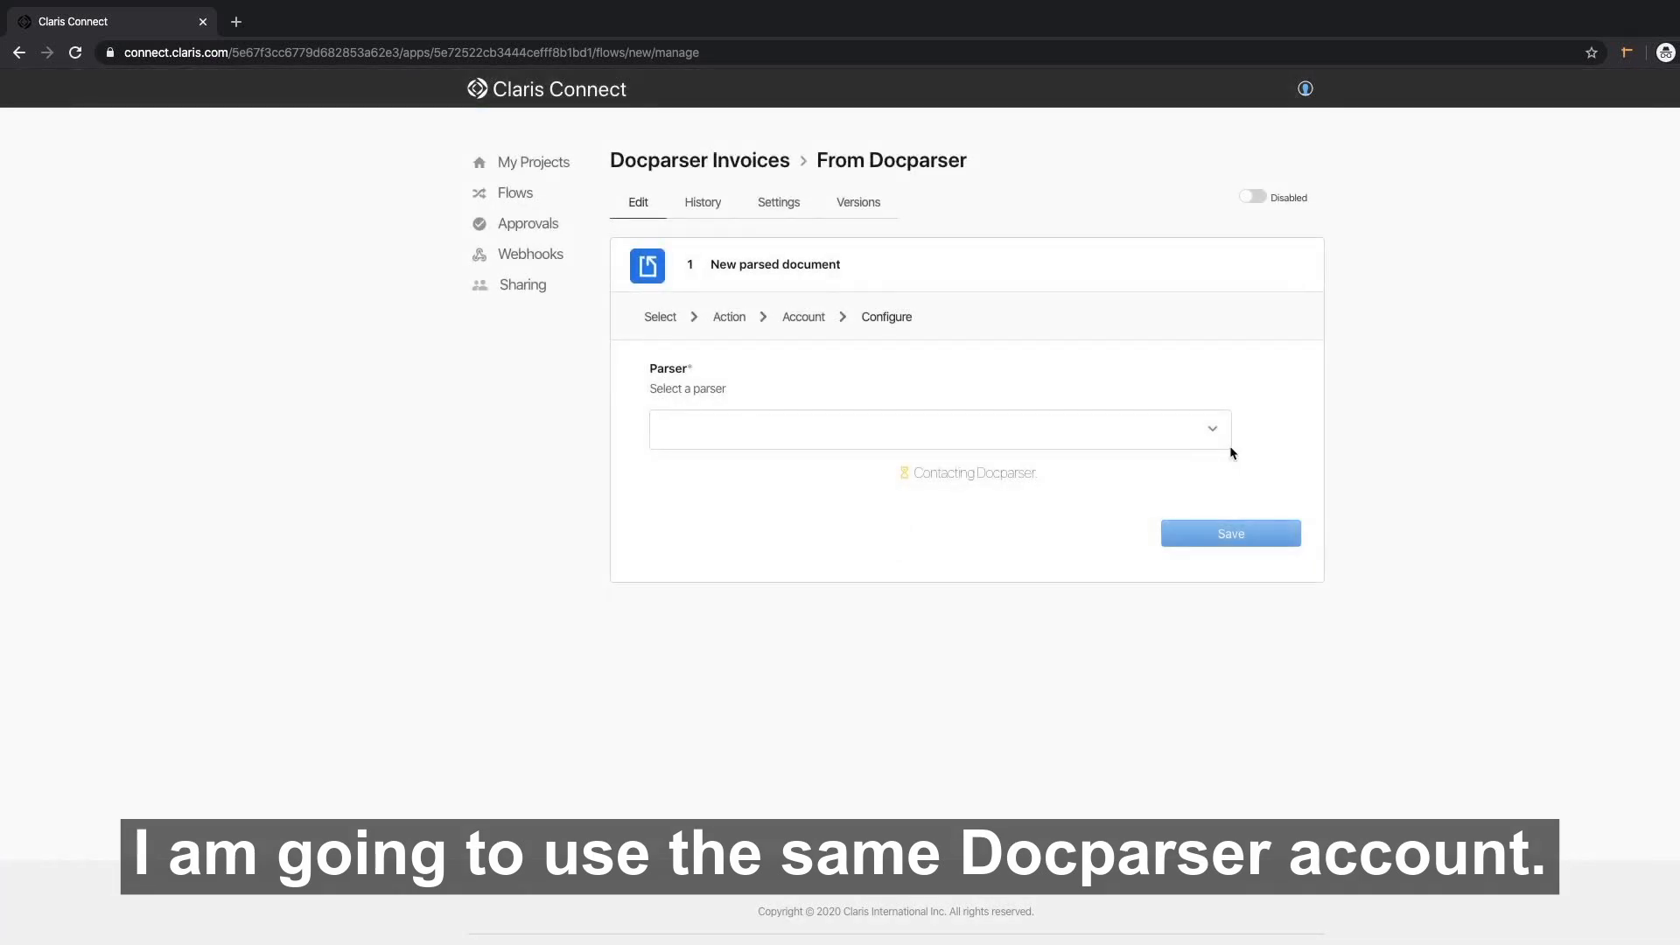
click(1211, 430)
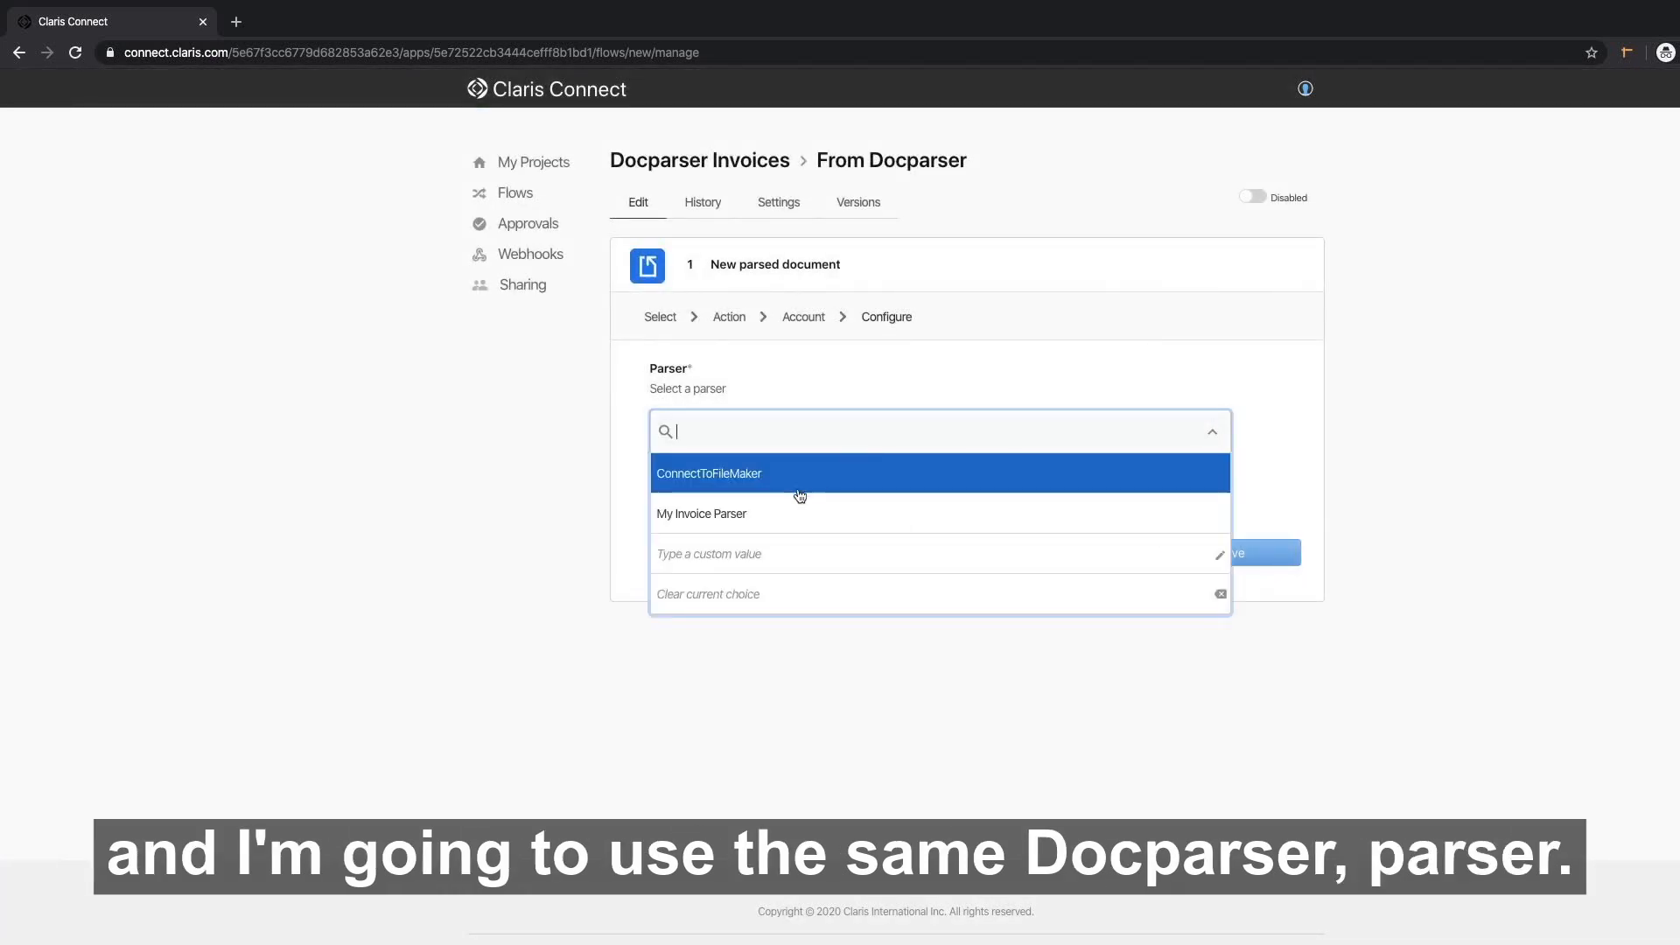
click(691, 482)
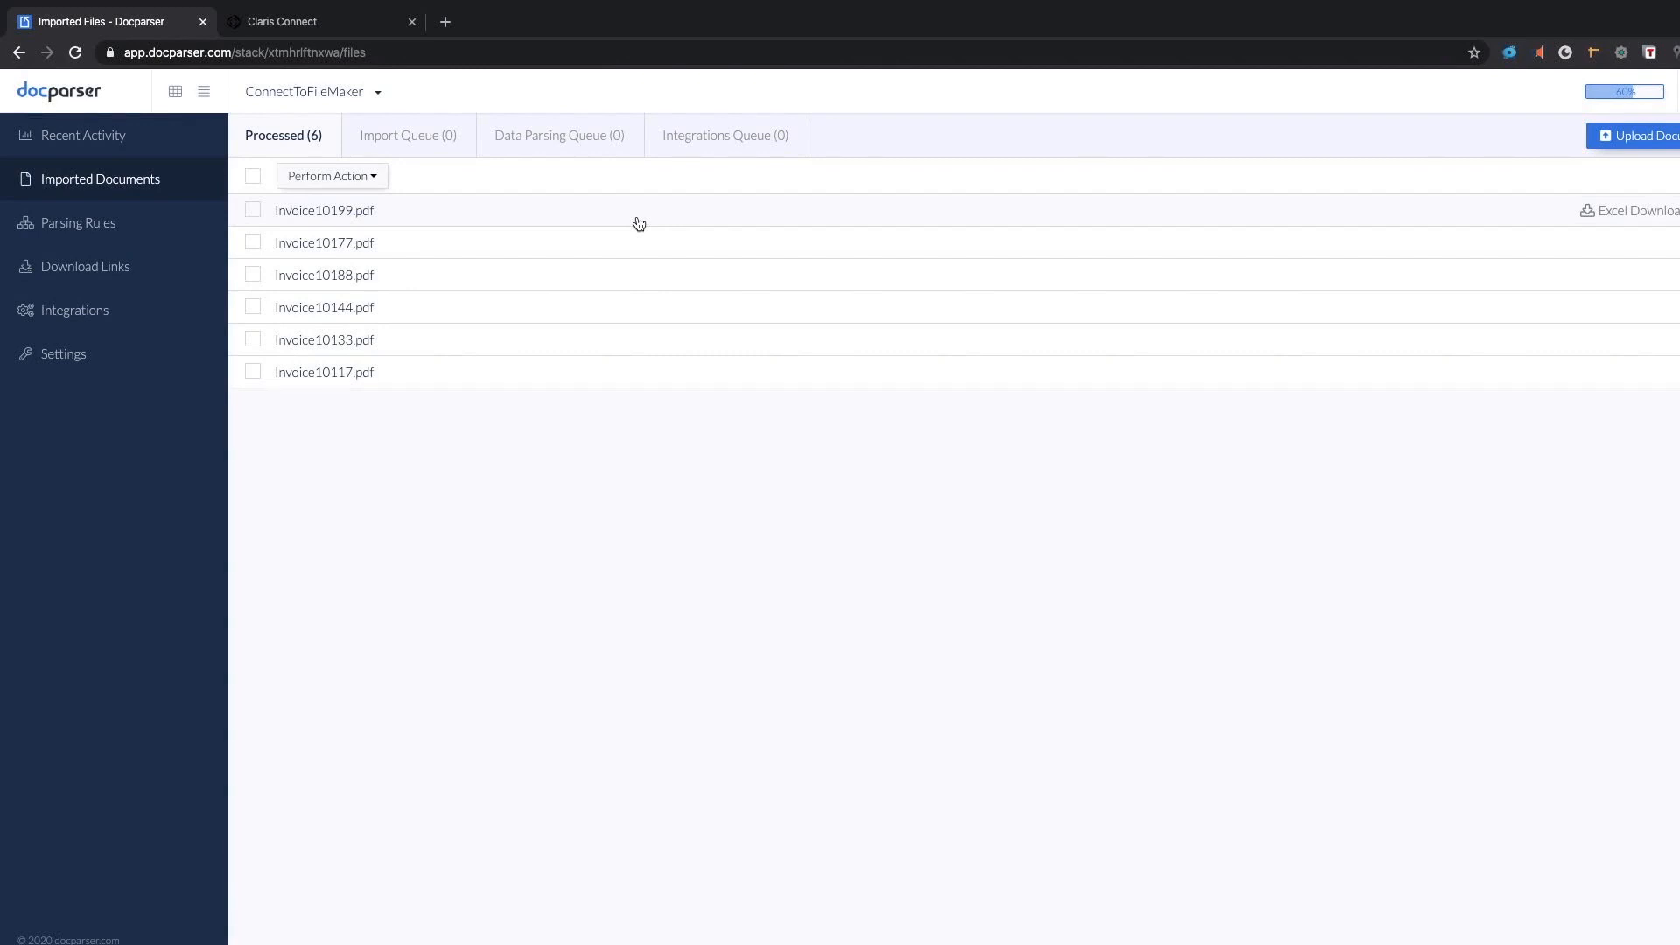
Replay the webhook for Invoice10199.pdf's parsed data in Docparser and confirm it.
click(639, 220)
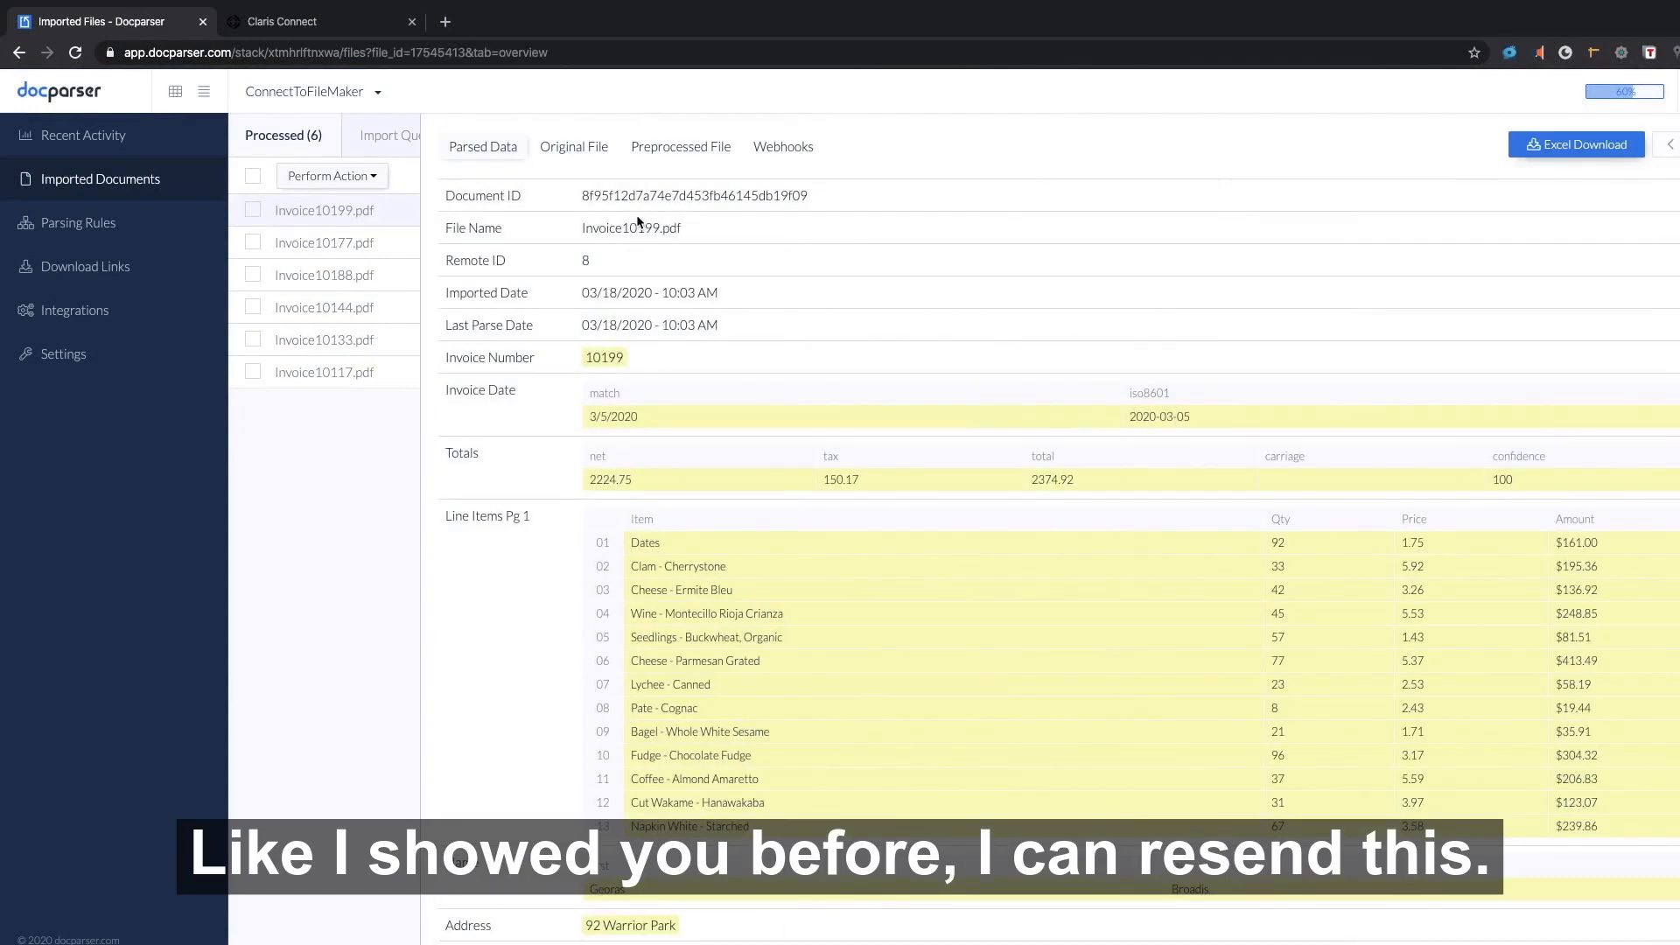
click(778, 151)
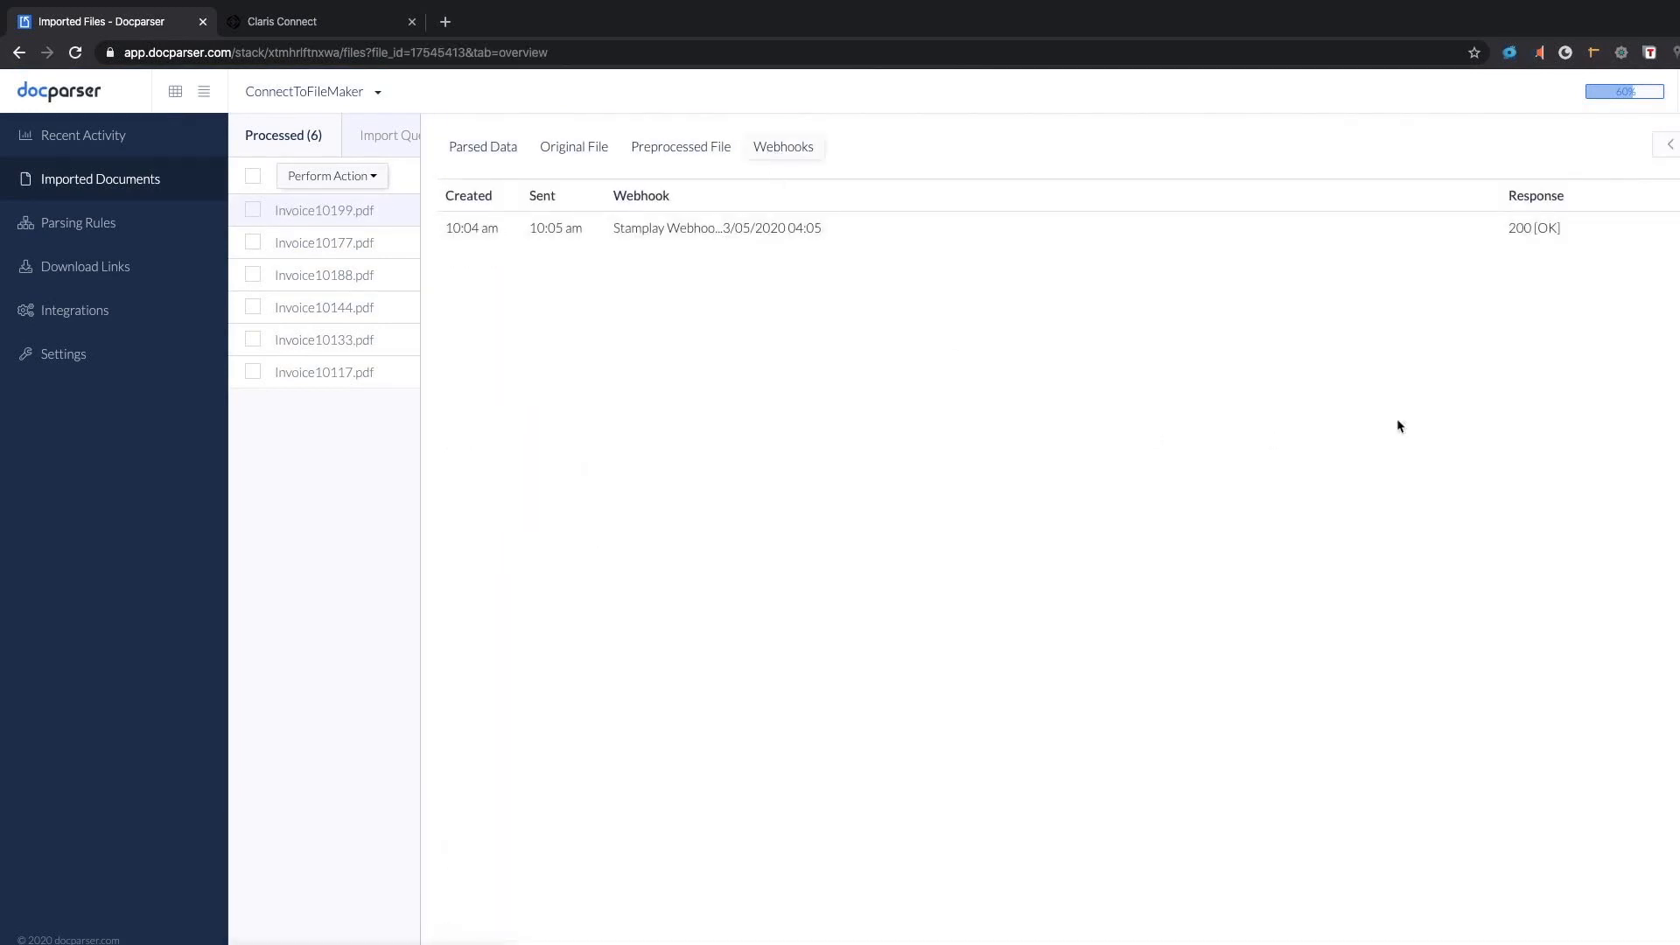
click(1675, 229)
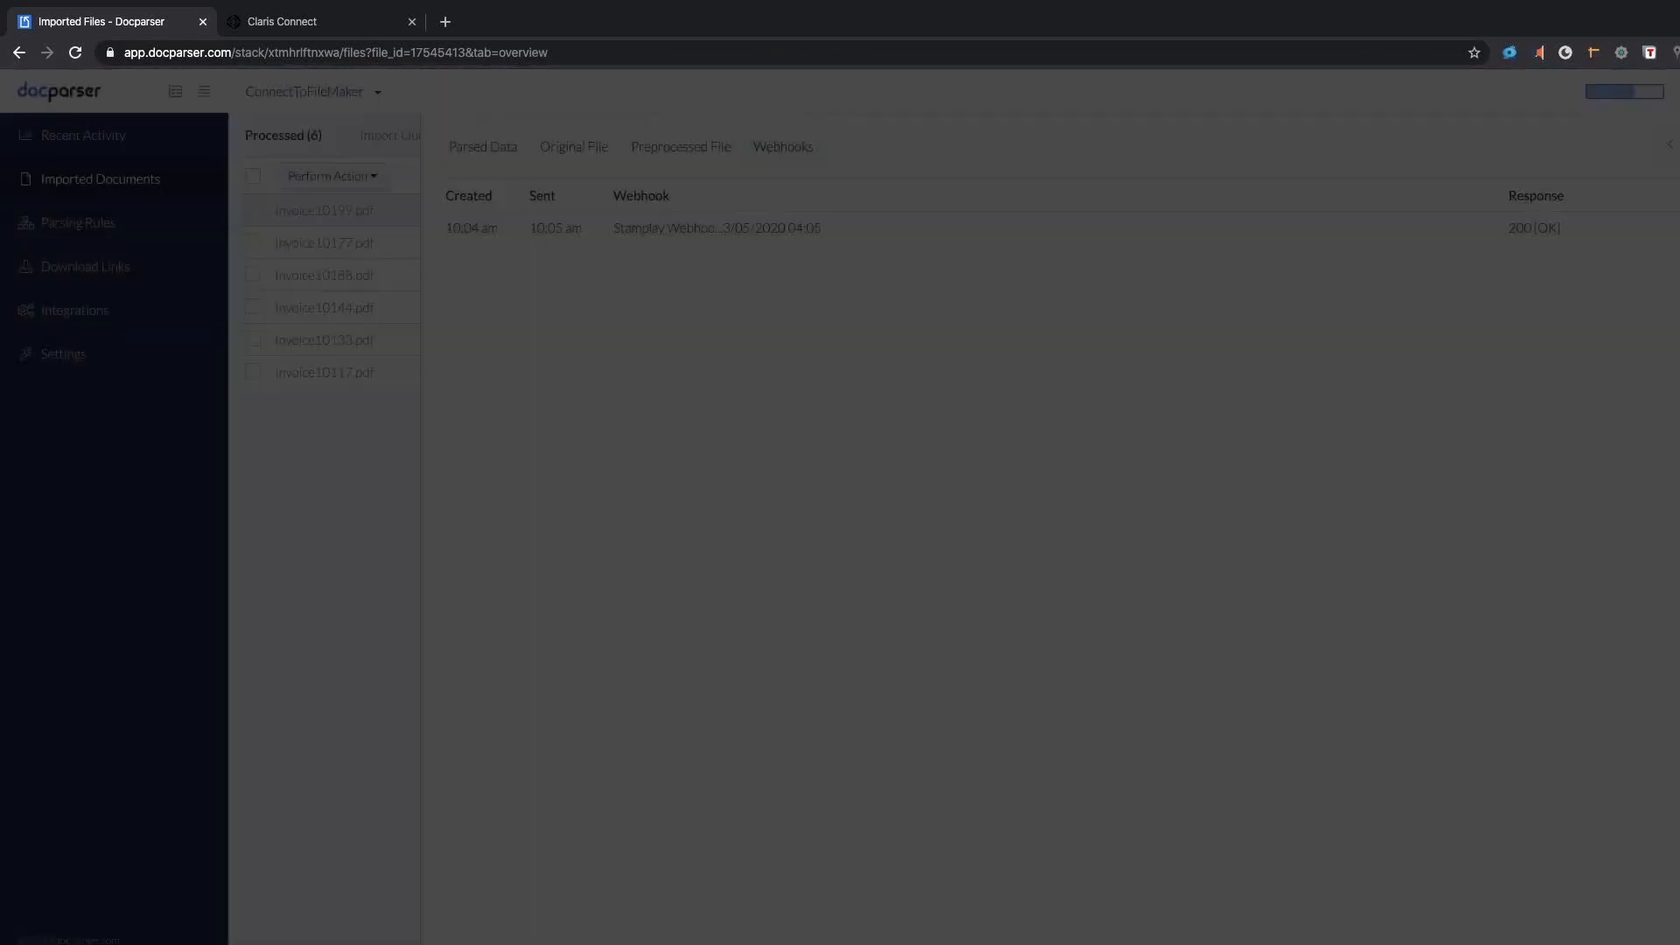
click(1107, 255)
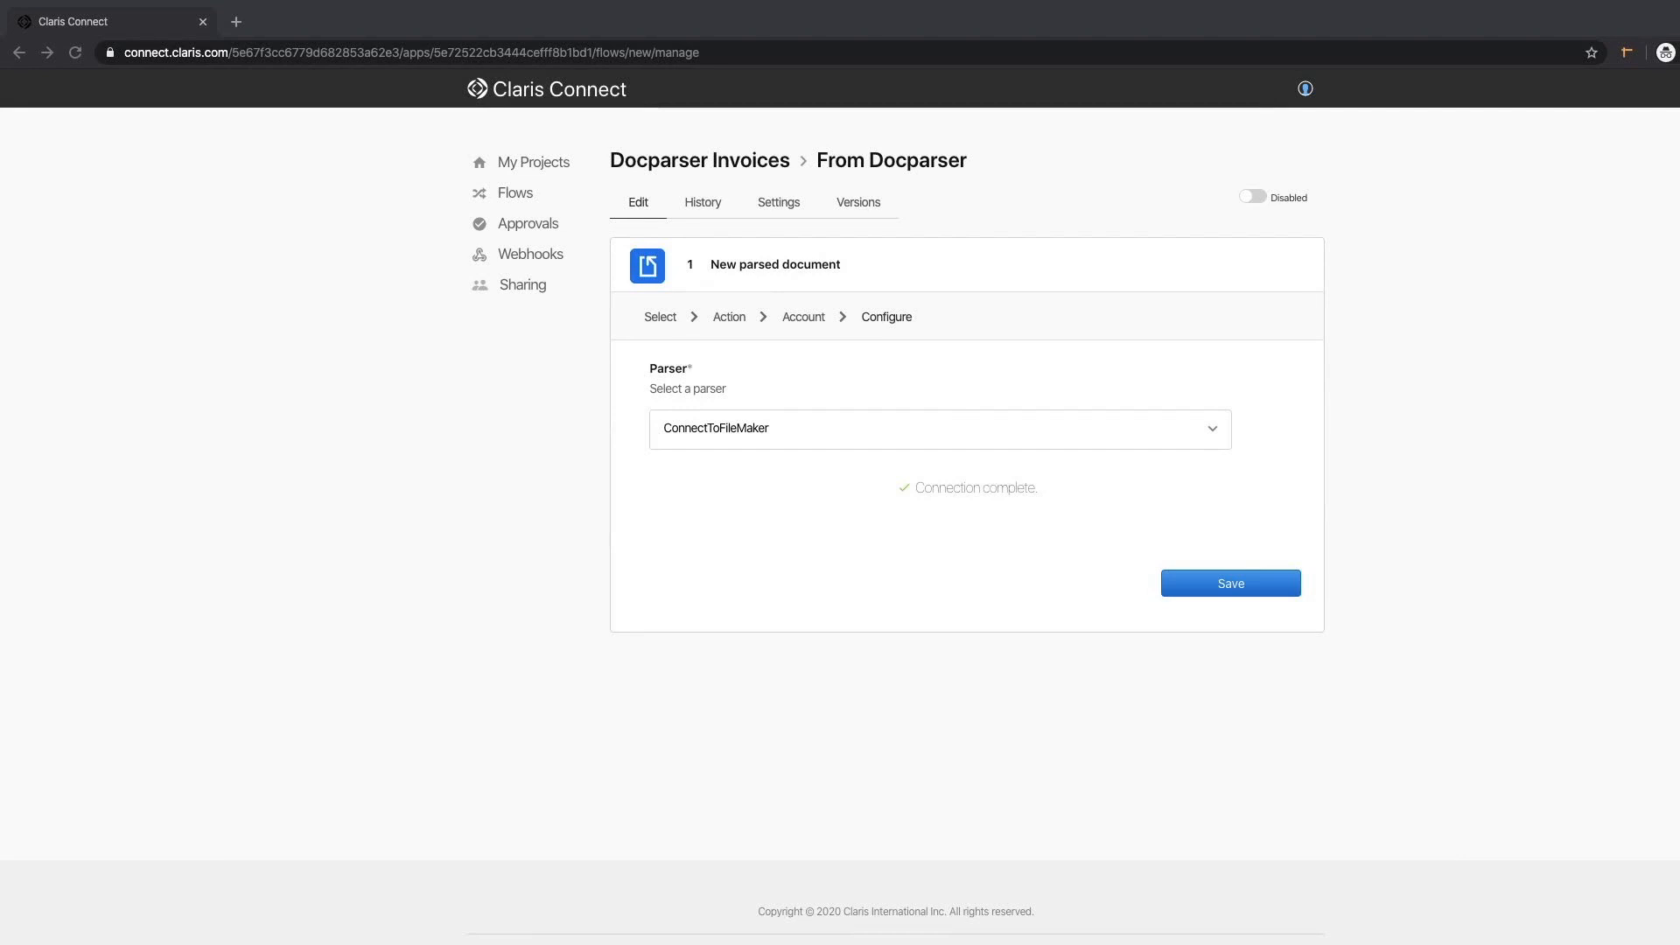
Save the trigger and add a FileMaker Create Record action using the existing server account.
click(1256, 584)
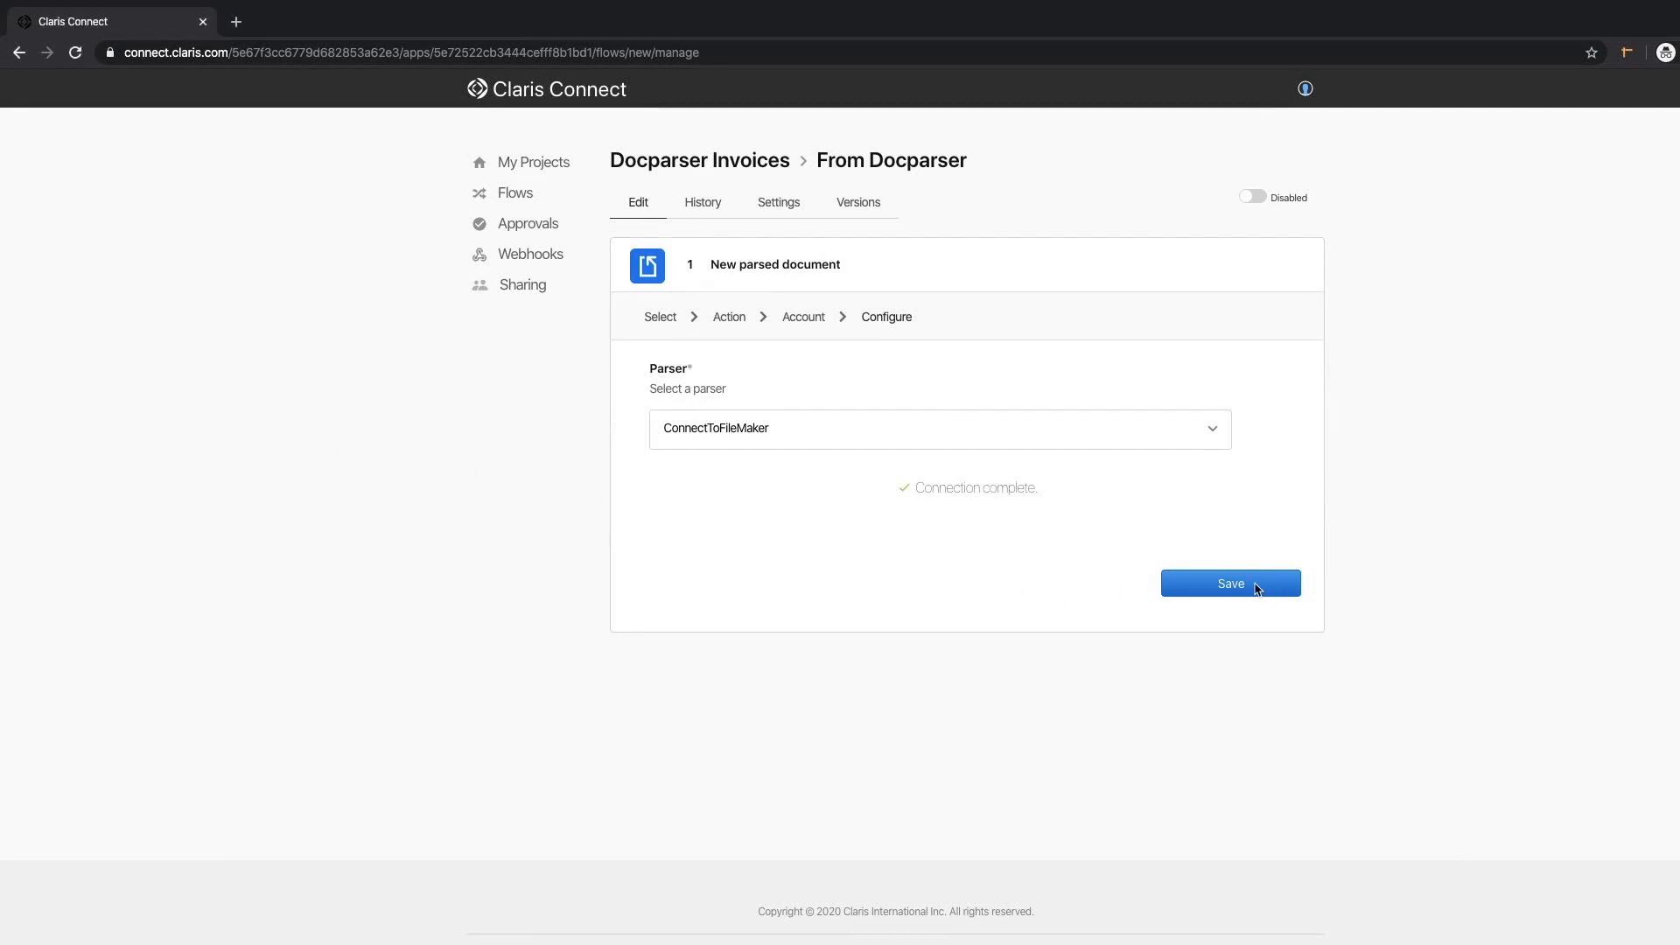
click(1255, 584)
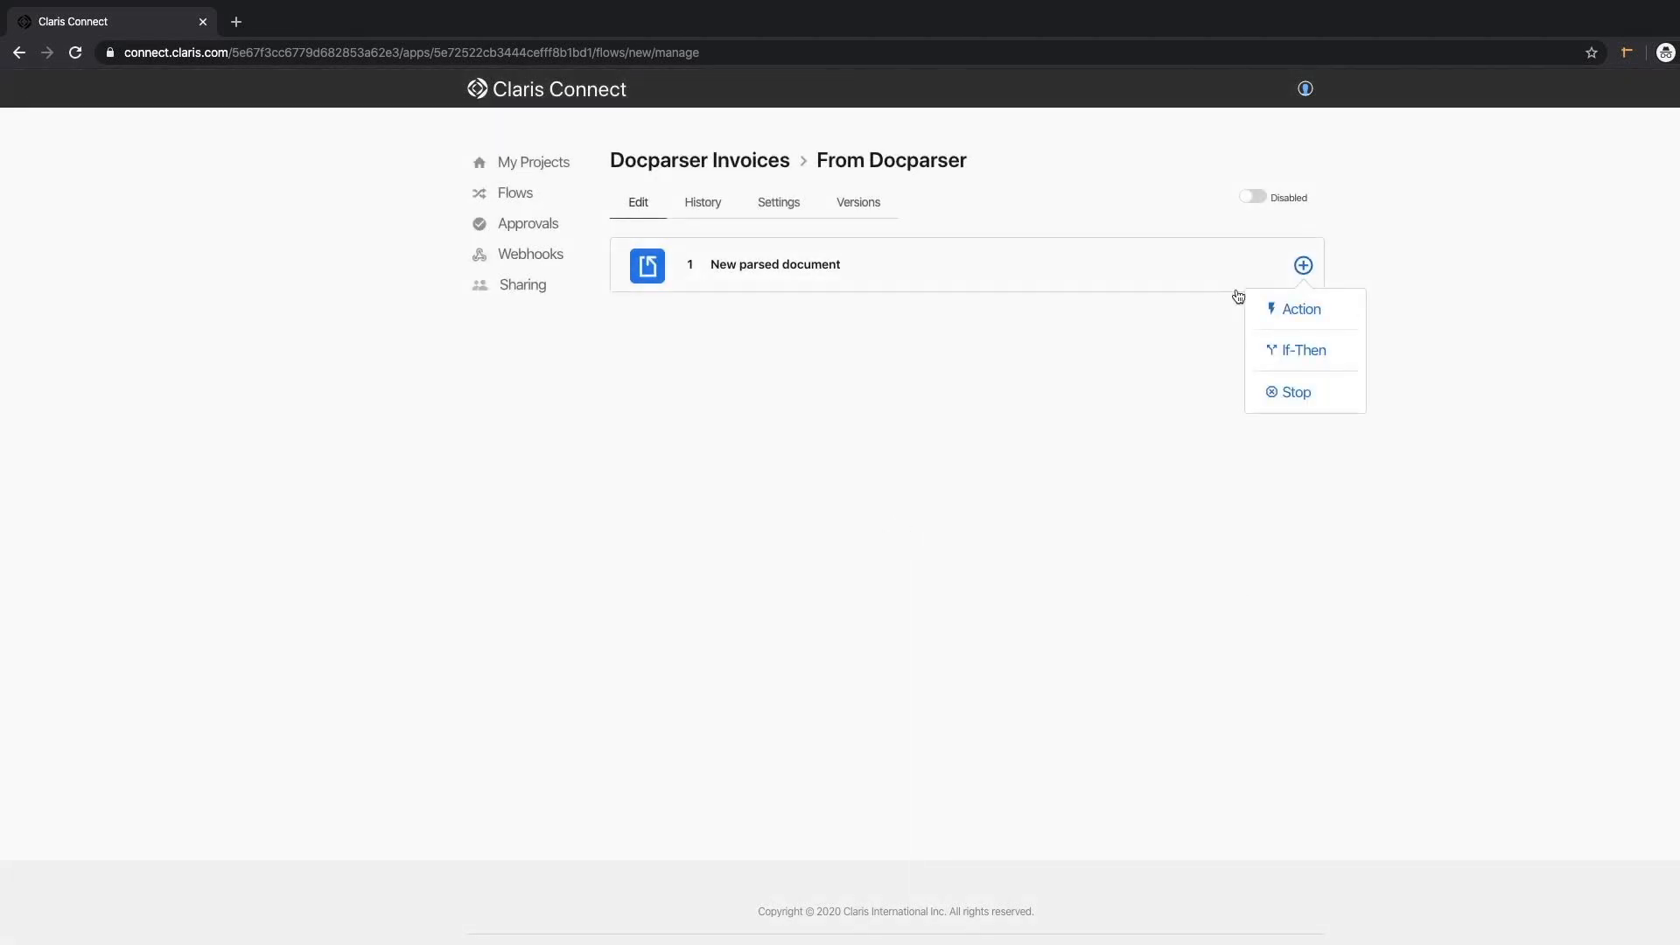
click(1306, 314)
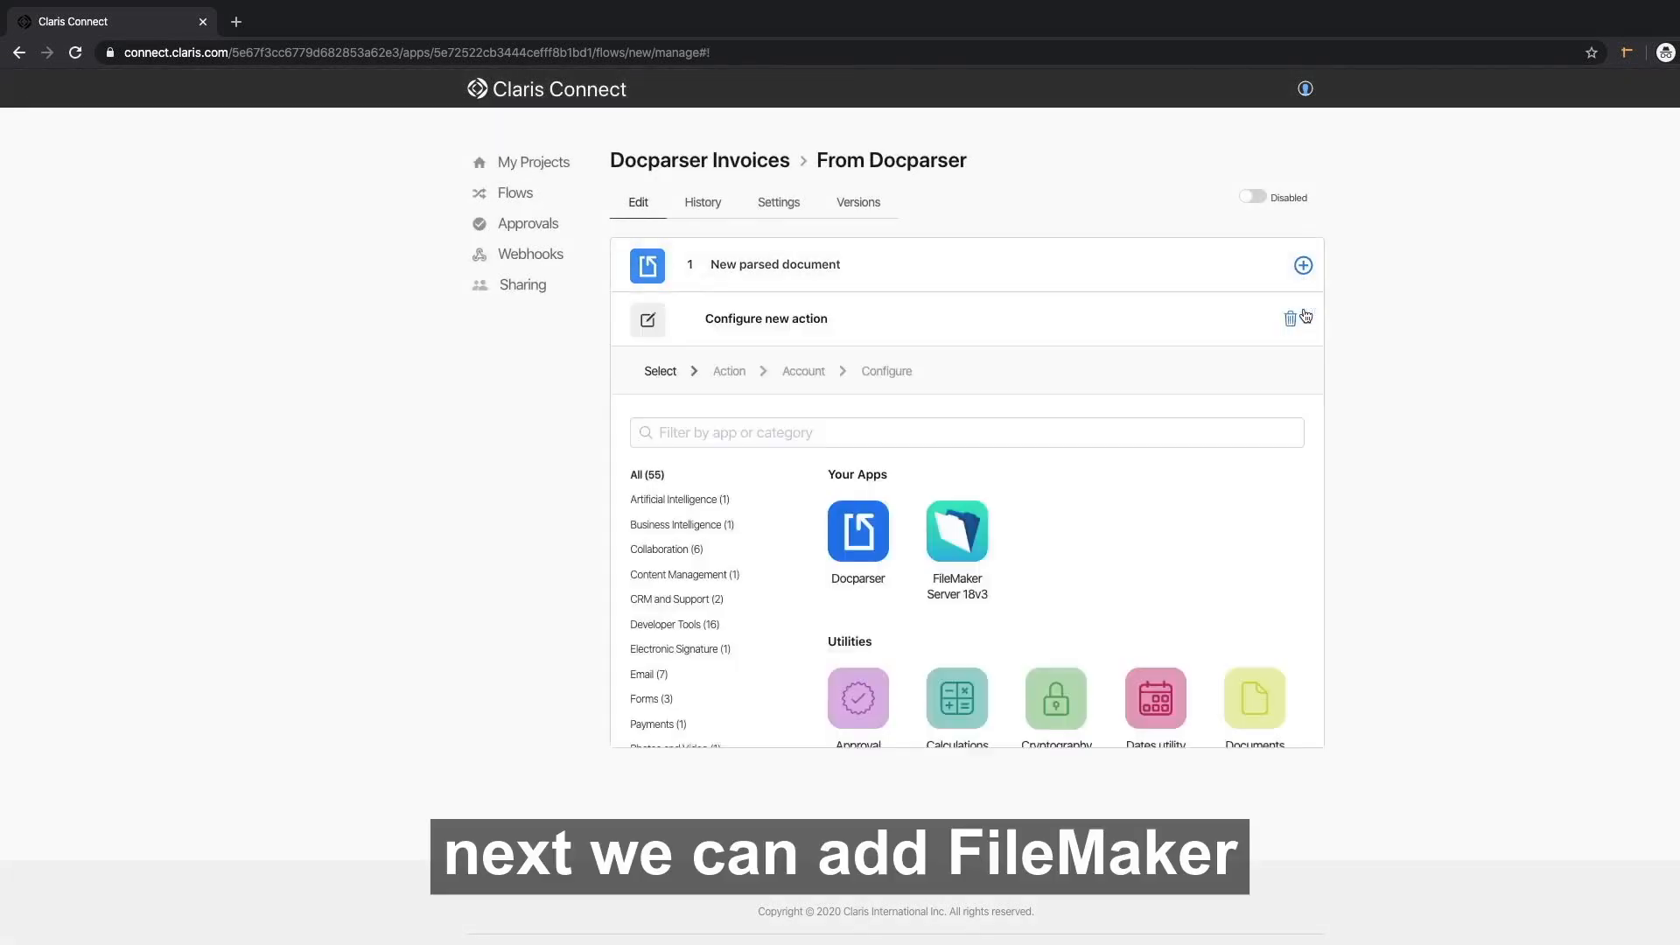
scroll(1304, 307, down, 2)
click(953, 378)
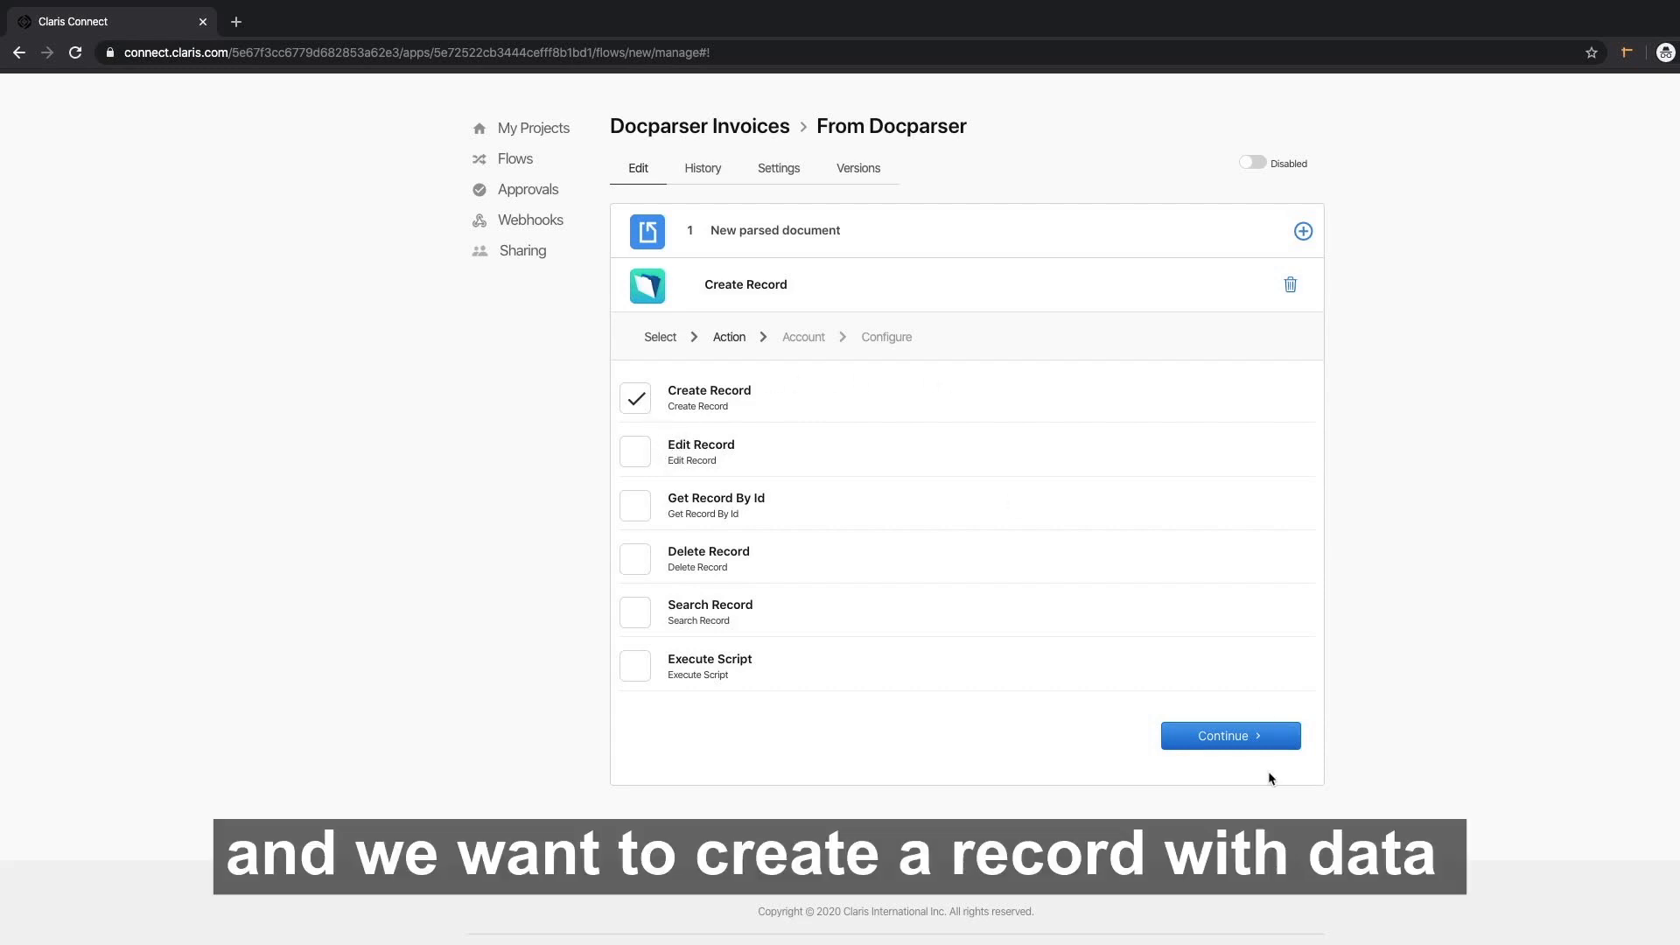
click(1236, 740)
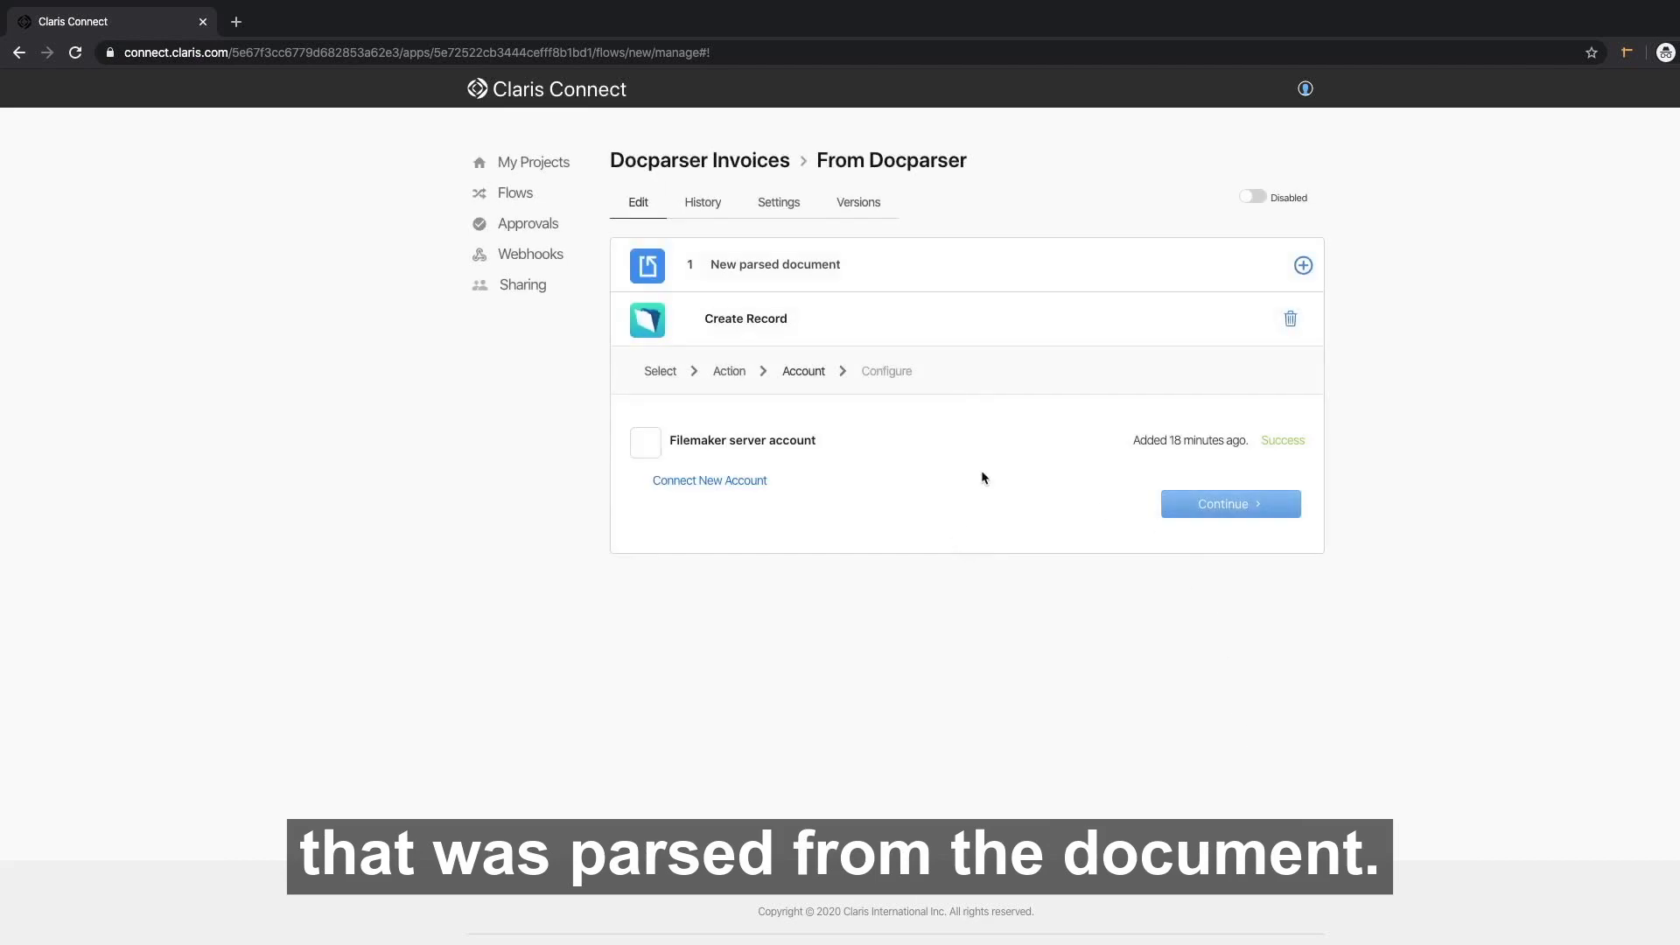
click(645, 443)
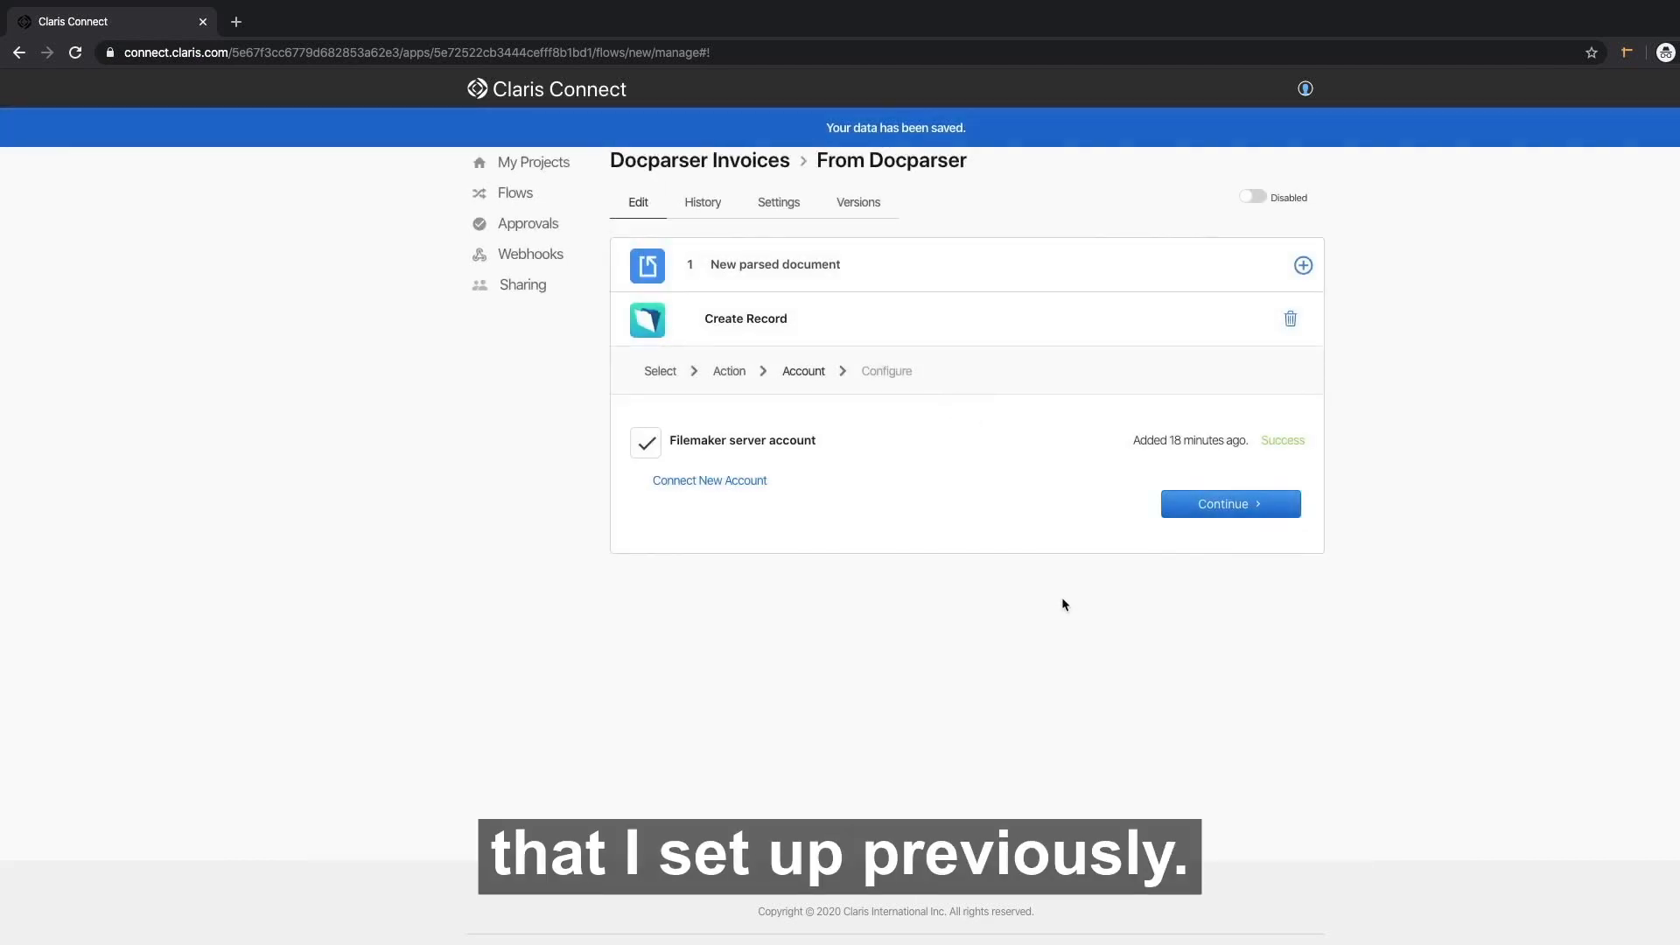
click(1217, 506)
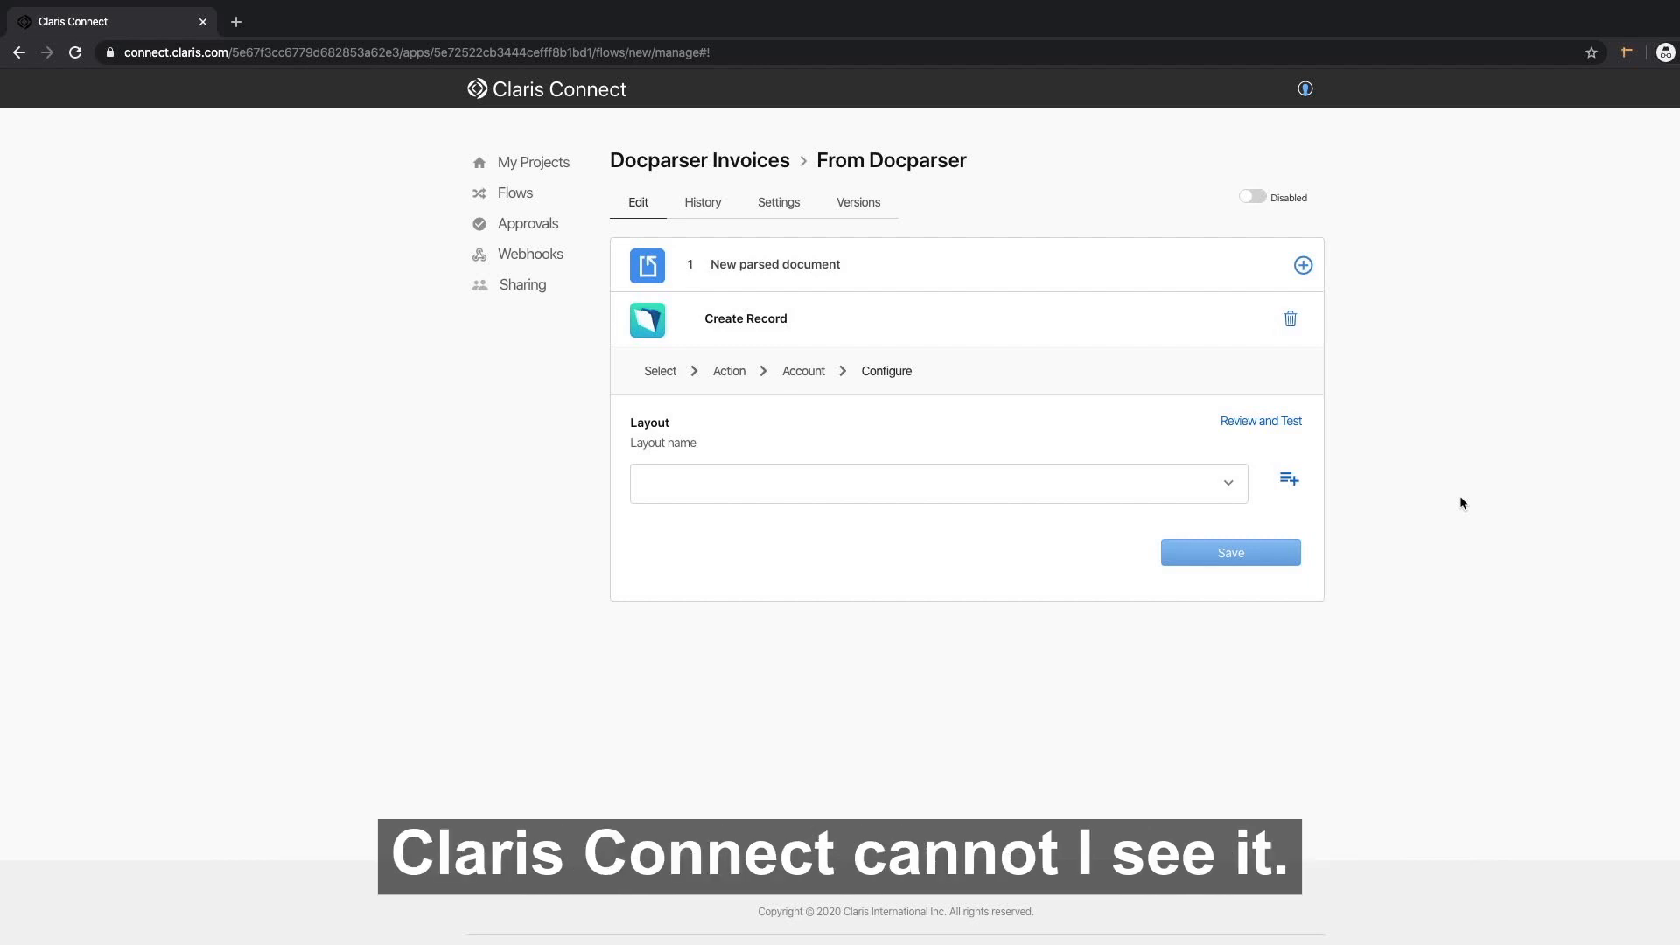
Choose the API_Invoices layout for Create Record and review its fields, including jsonLineItems.
click(916, 483)
text(api)
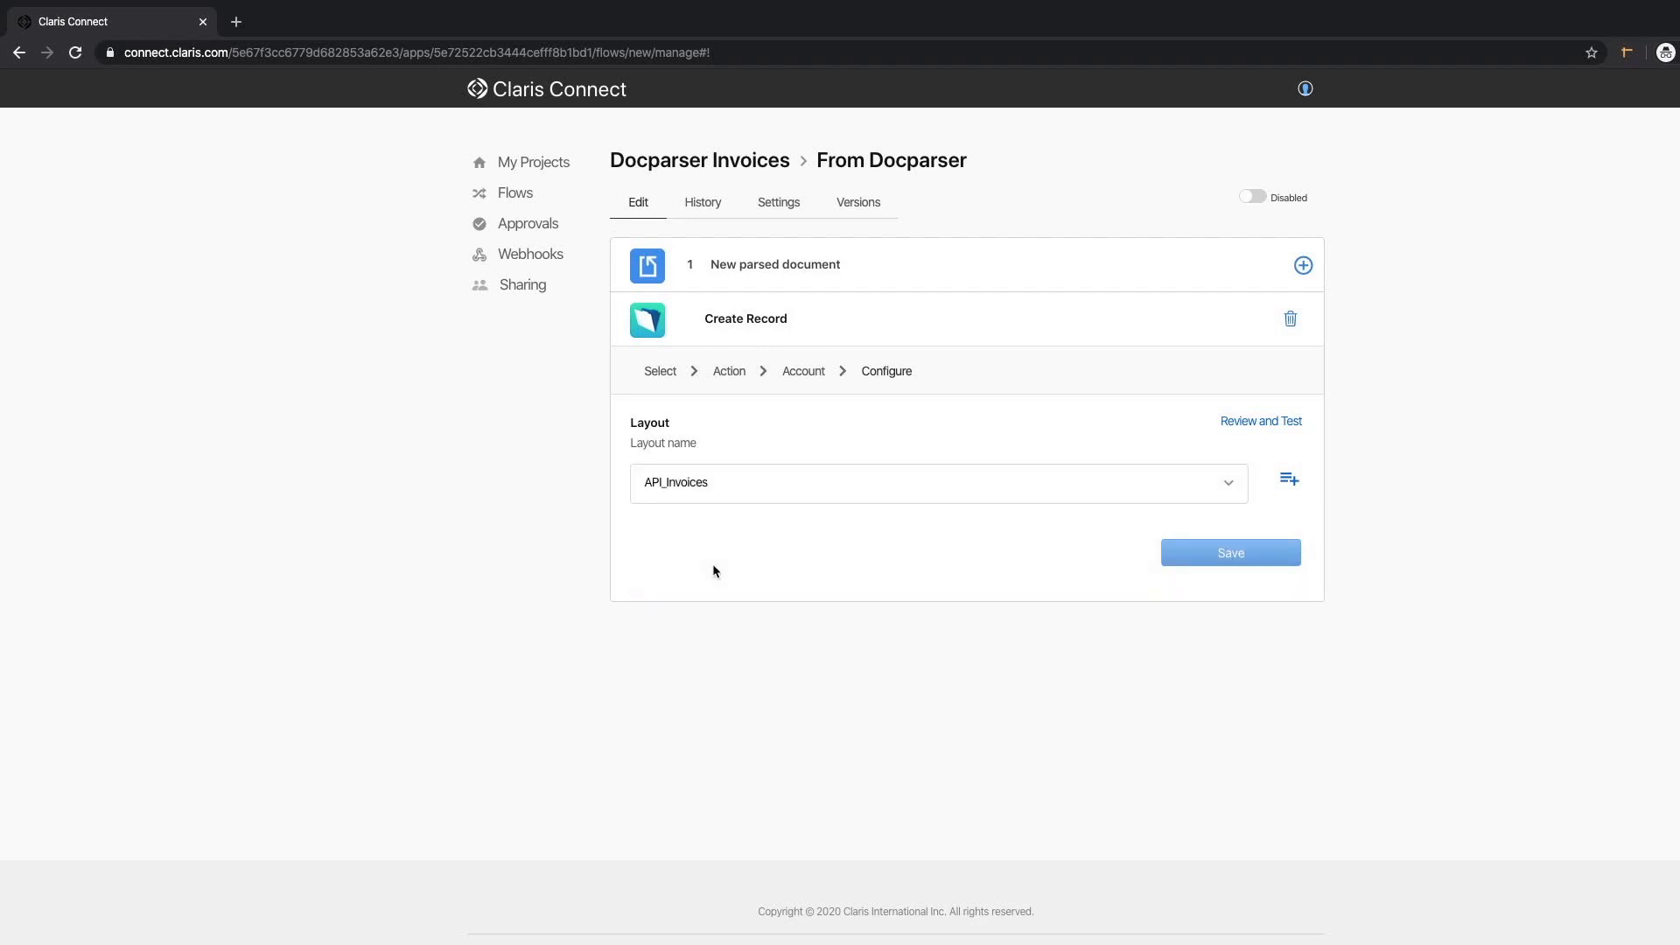
click(714, 570)
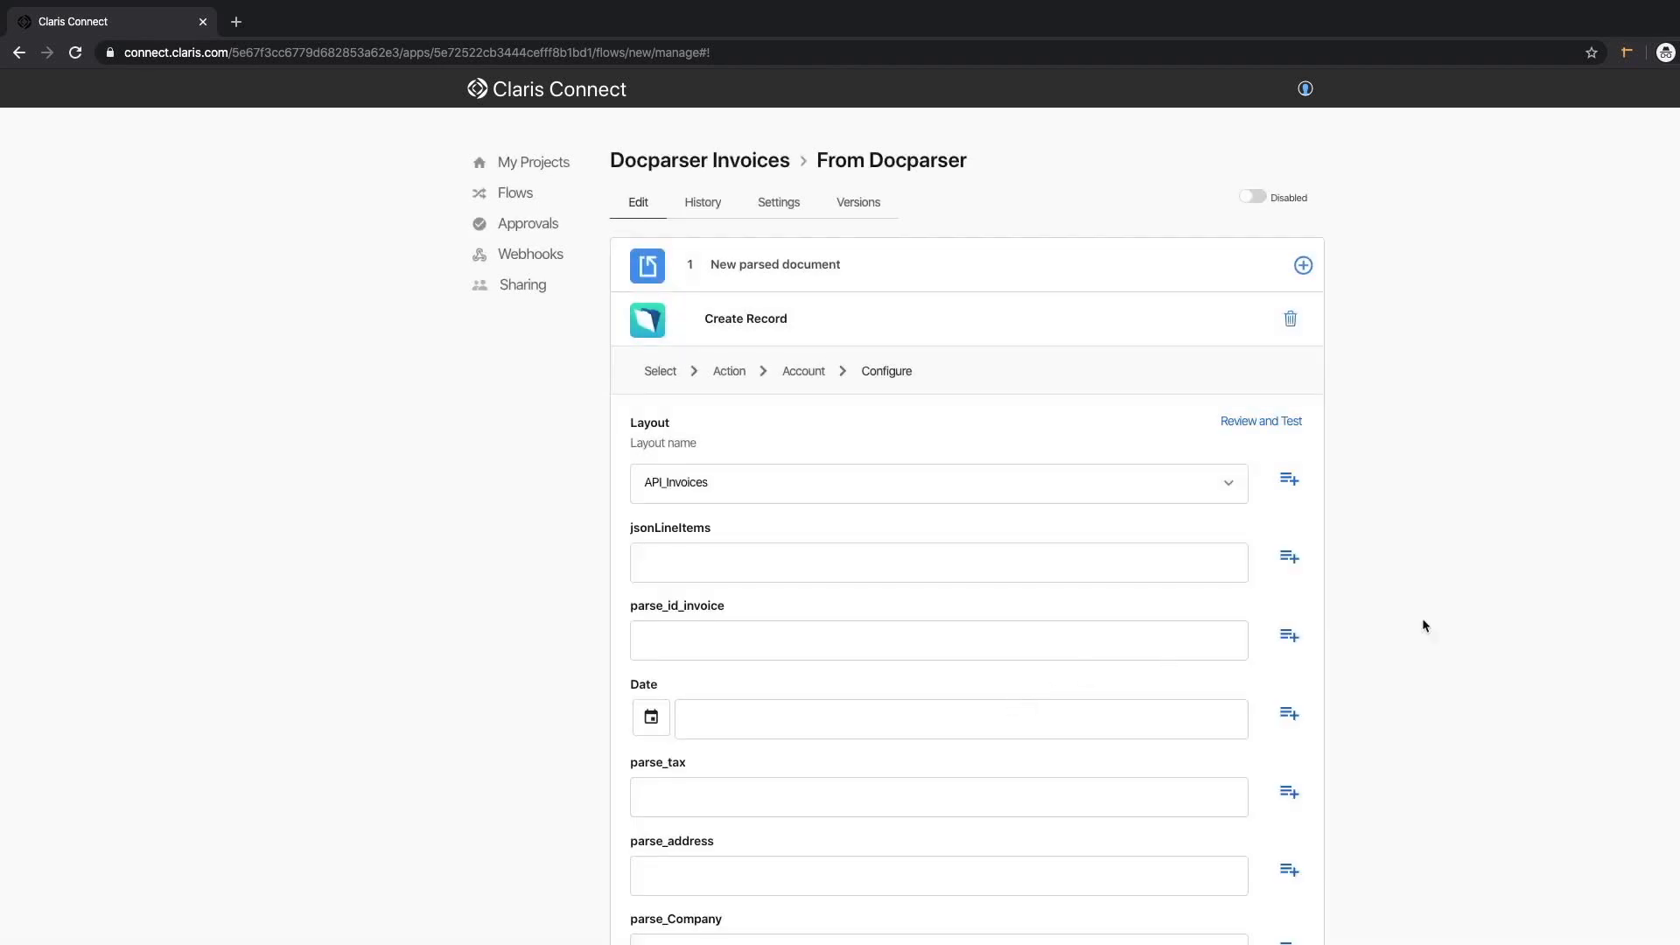
scroll(1575, 675, down, 8)
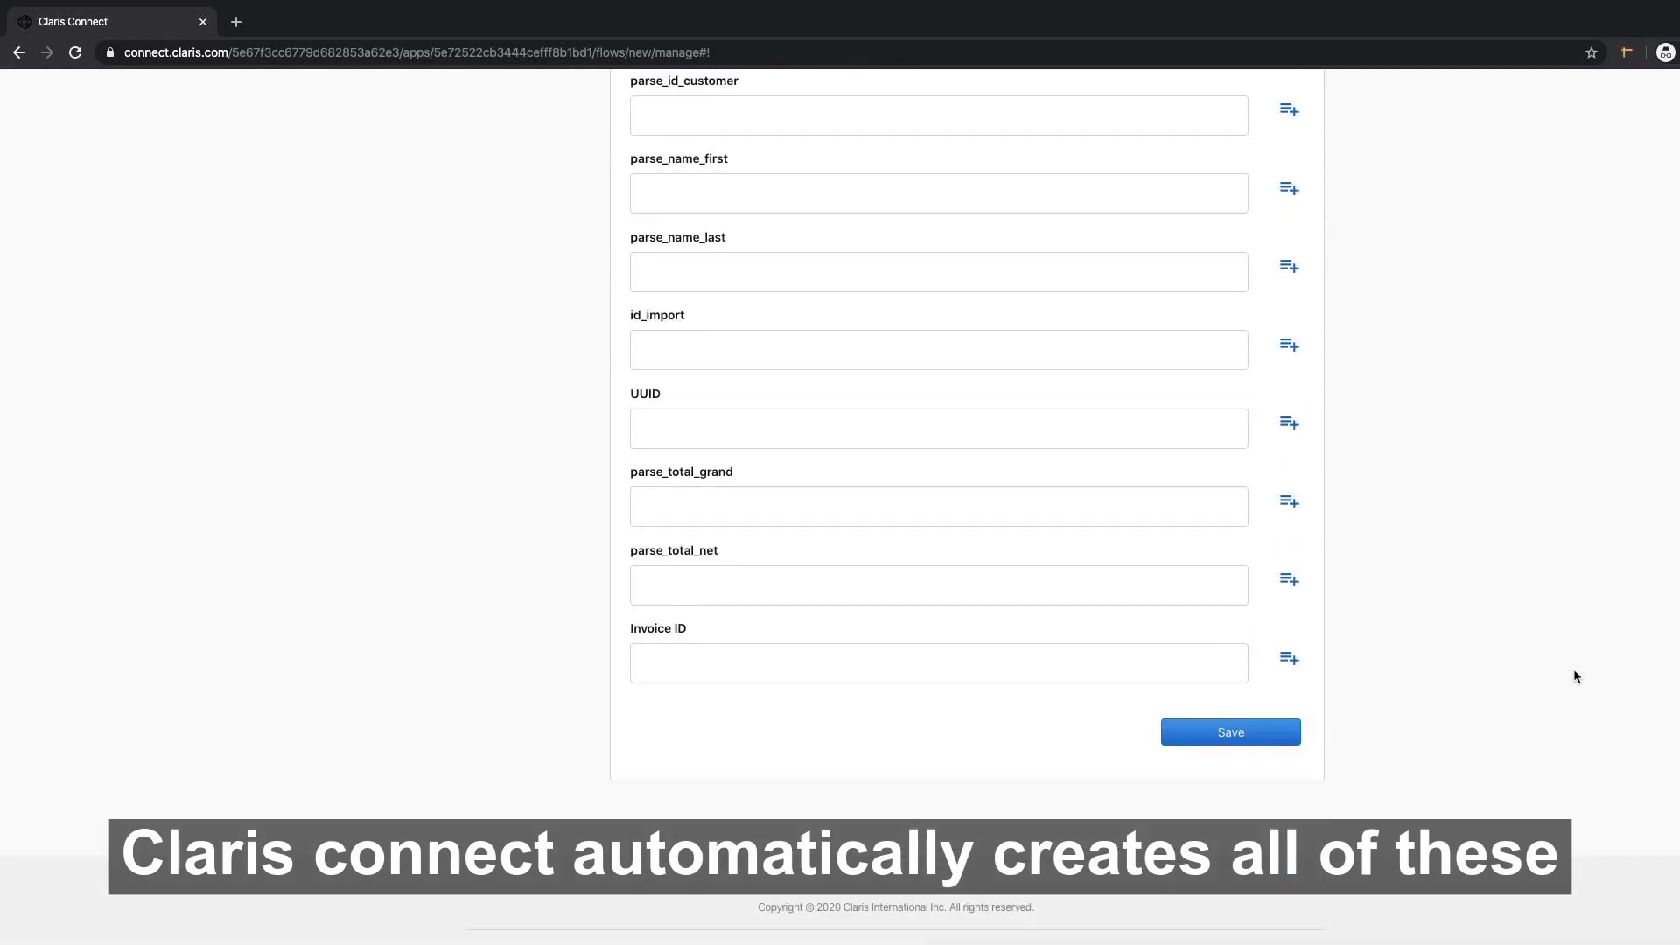
scroll(1575, 675, up, 7)
scroll(1575, 675, down, 2)
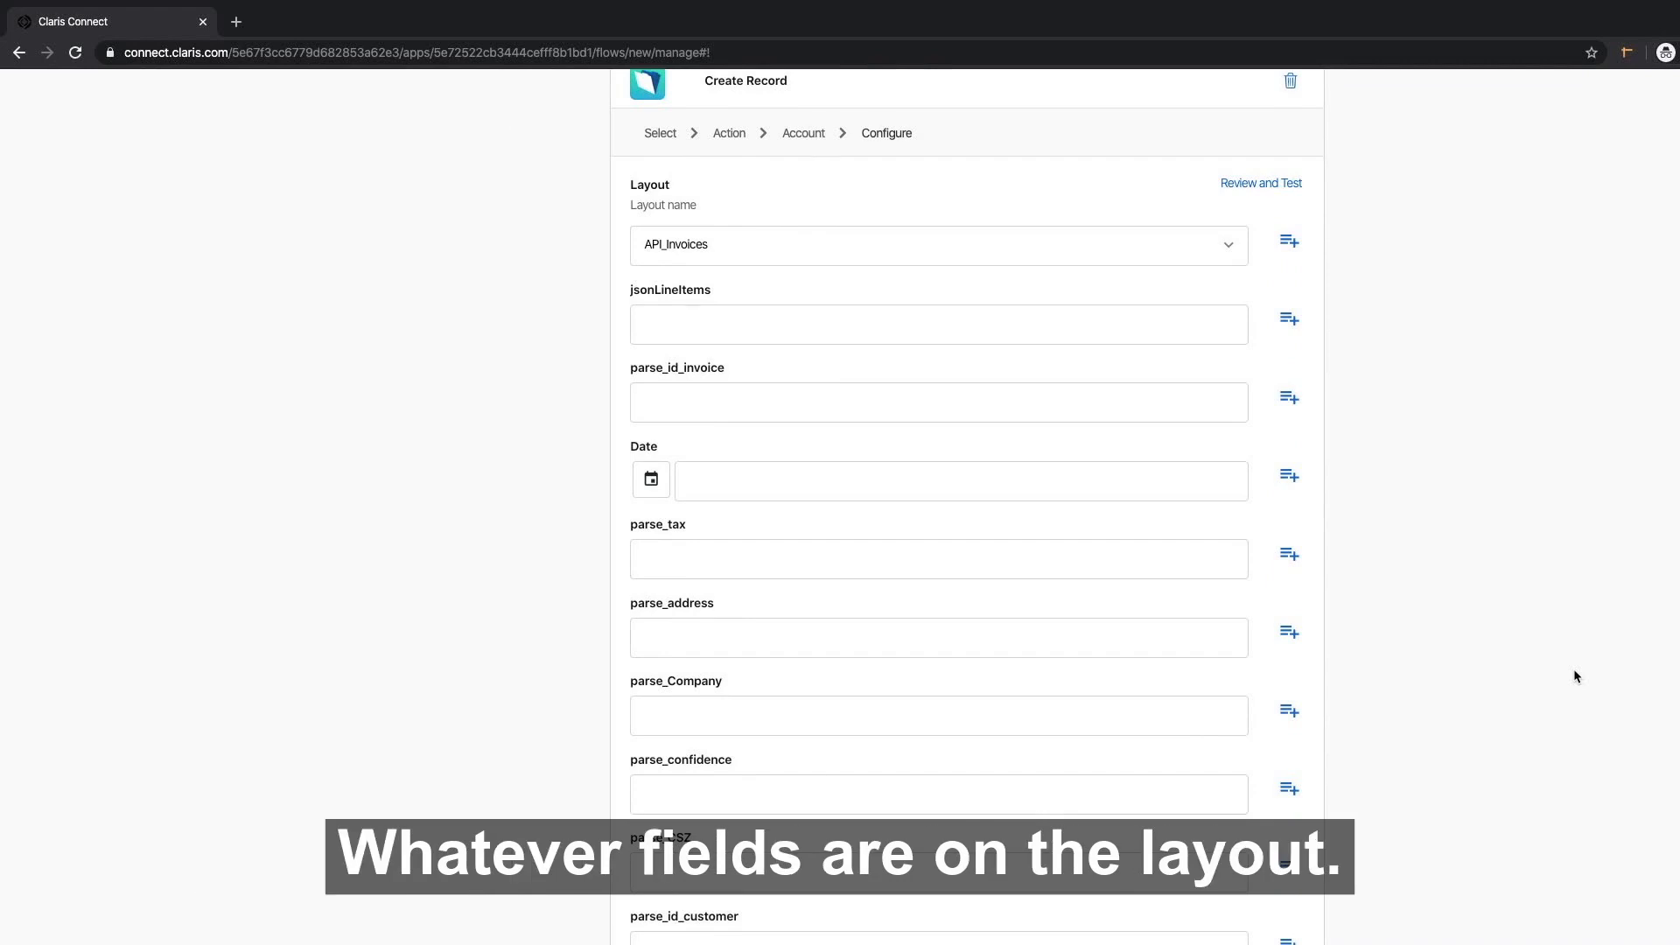
scroll(1574, 676, up, 2)
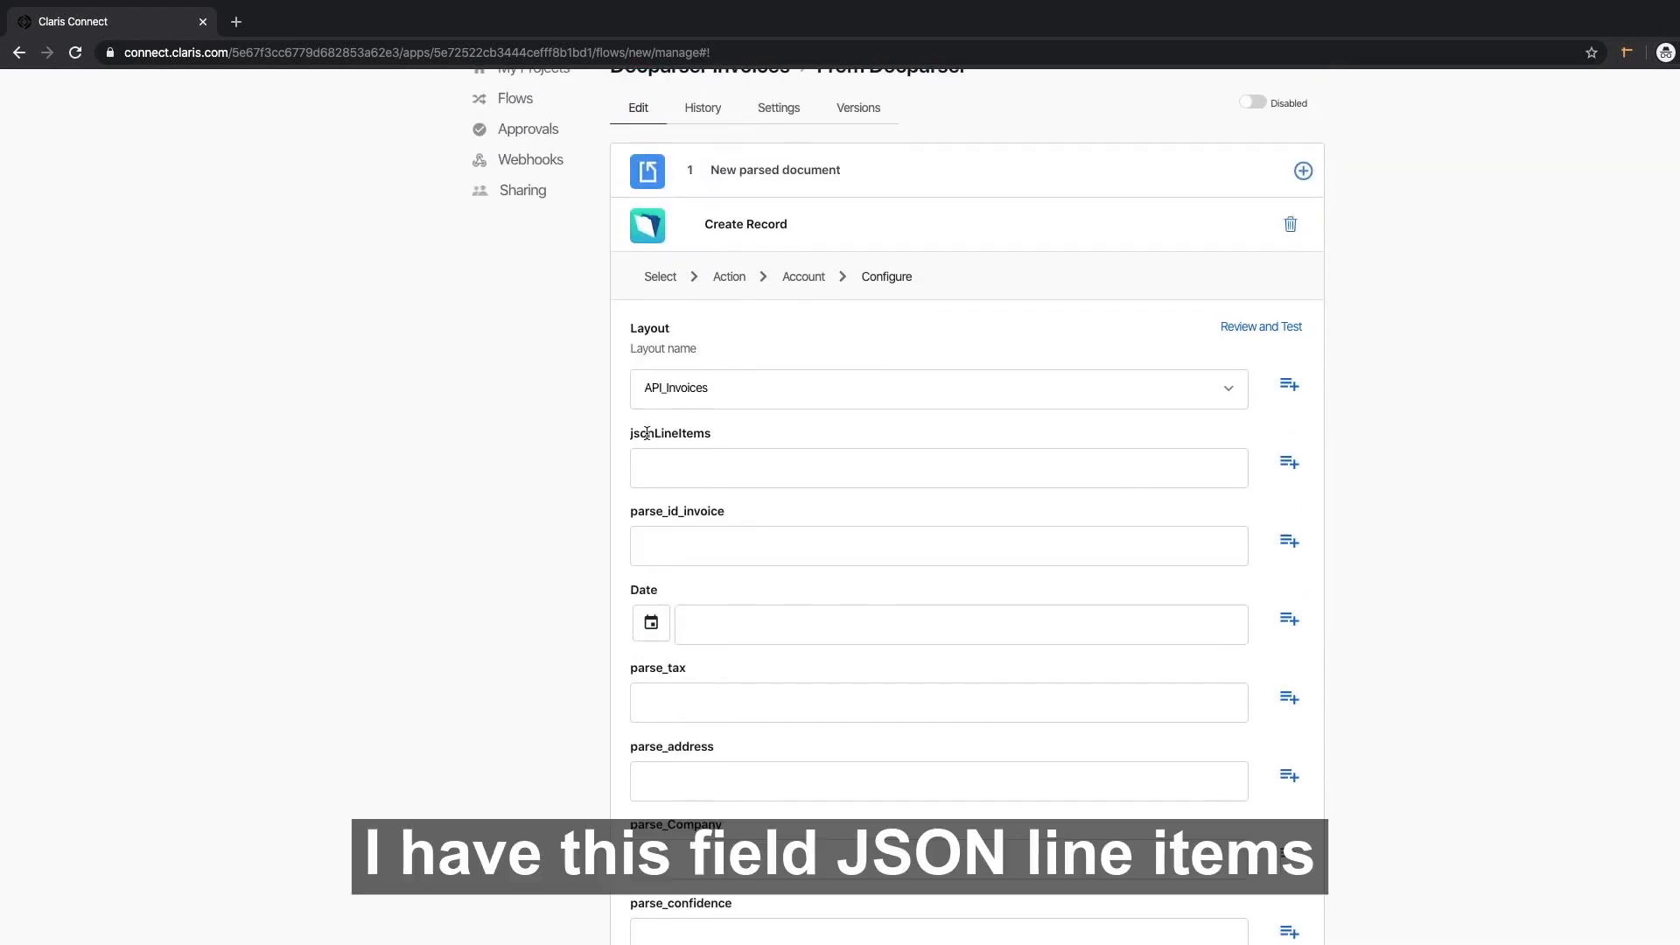
drag(627, 437, 733, 429)
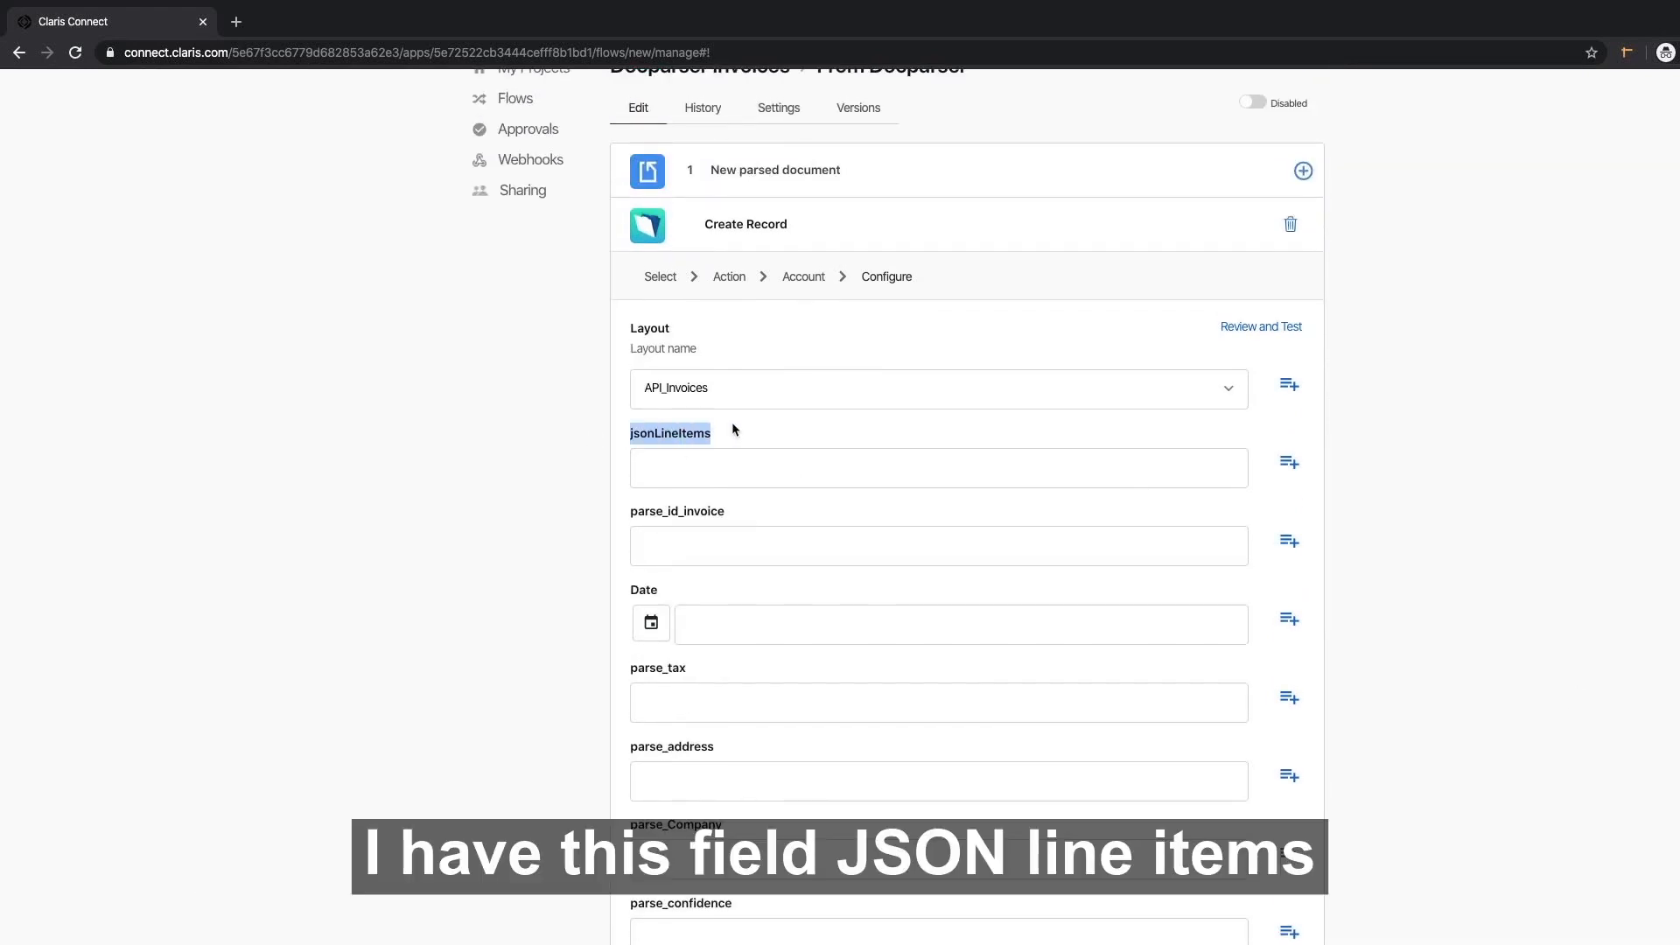
click(748, 432)
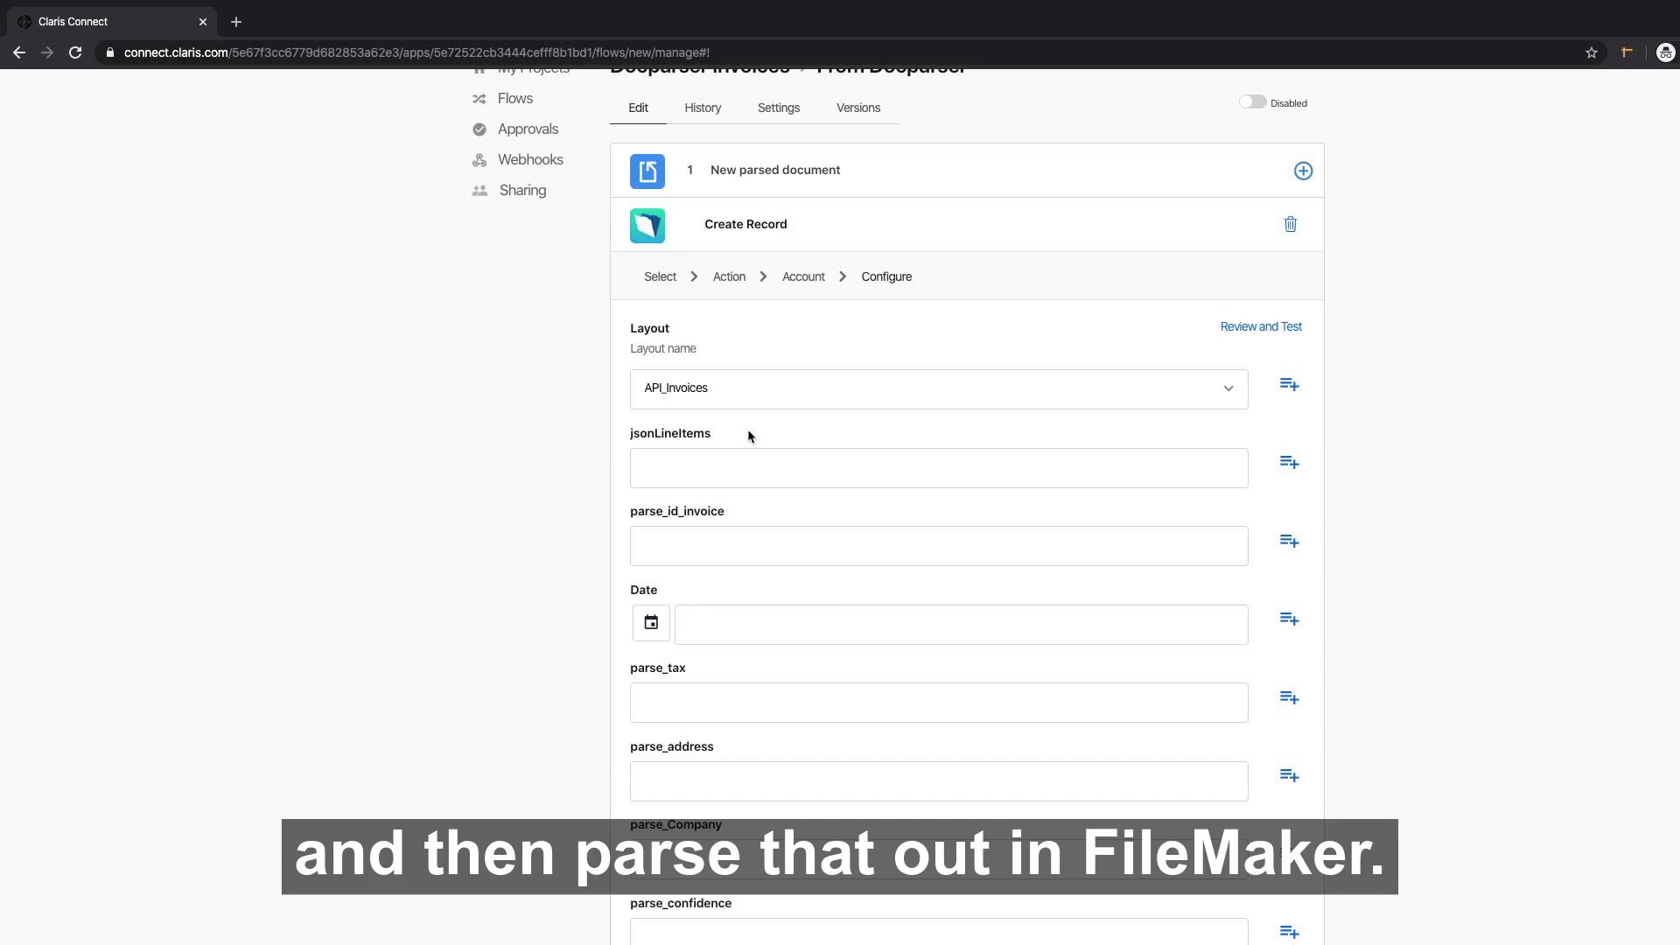
scroll(1367, 230, down, 3)
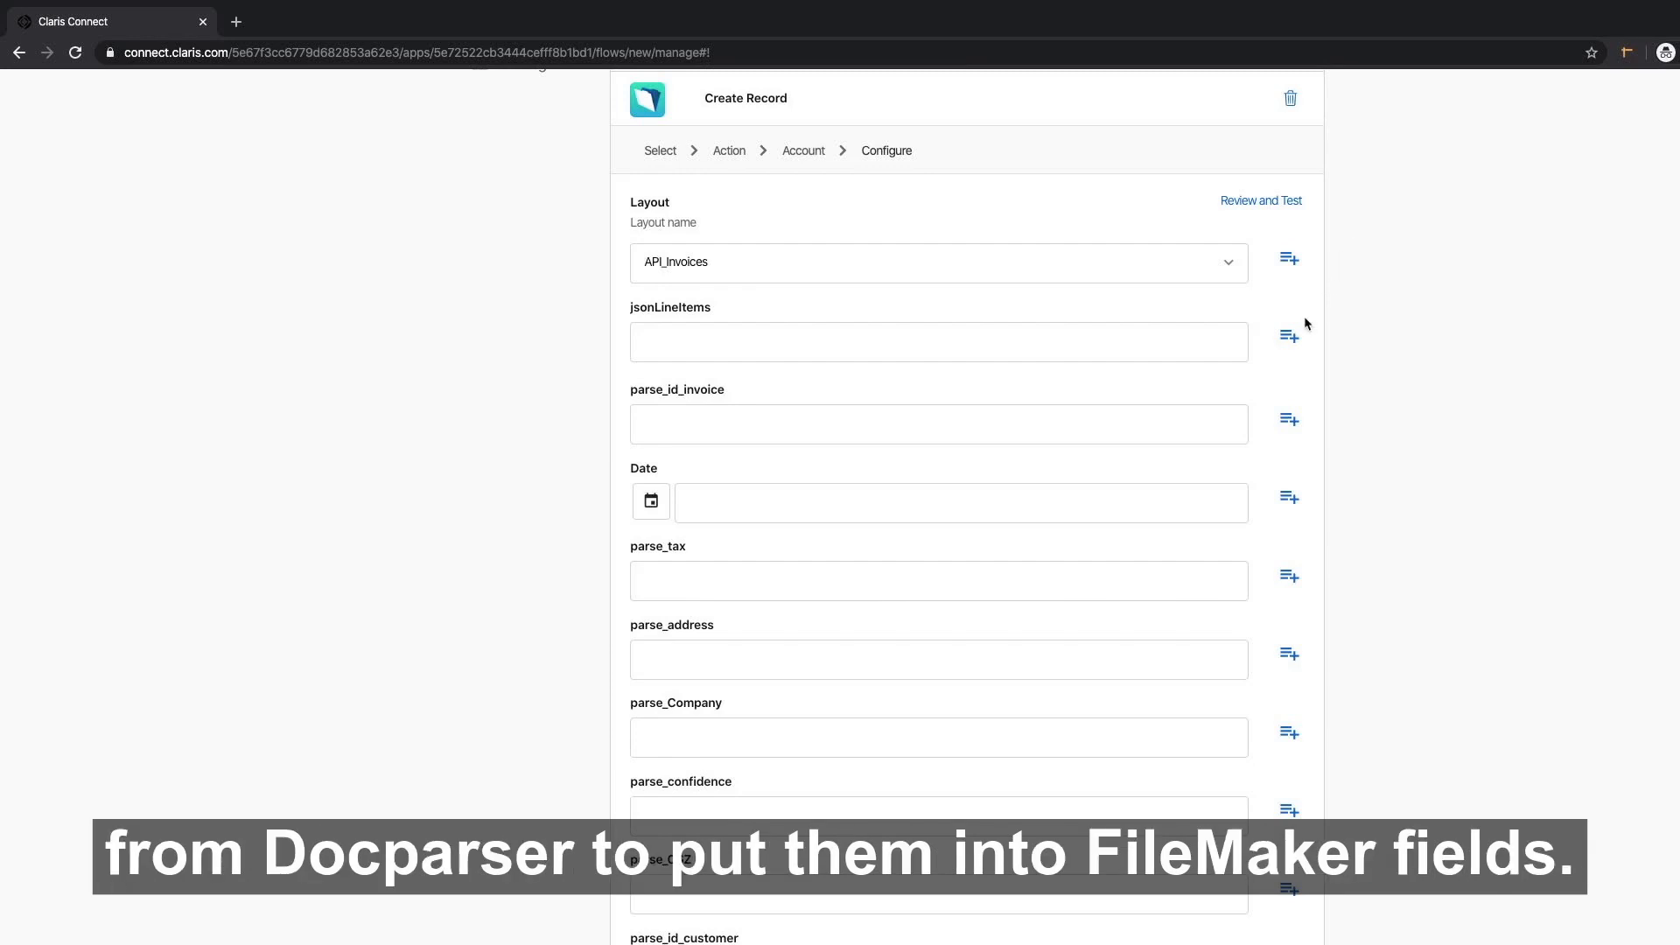
Map line_items_pg_1 into jsonLineItems and invoice_number into parse_id_invoice.
click(1288, 336)
click(735, 302)
scroll(697, 381, down, 2)
click(697, 382)
click(1290, 287)
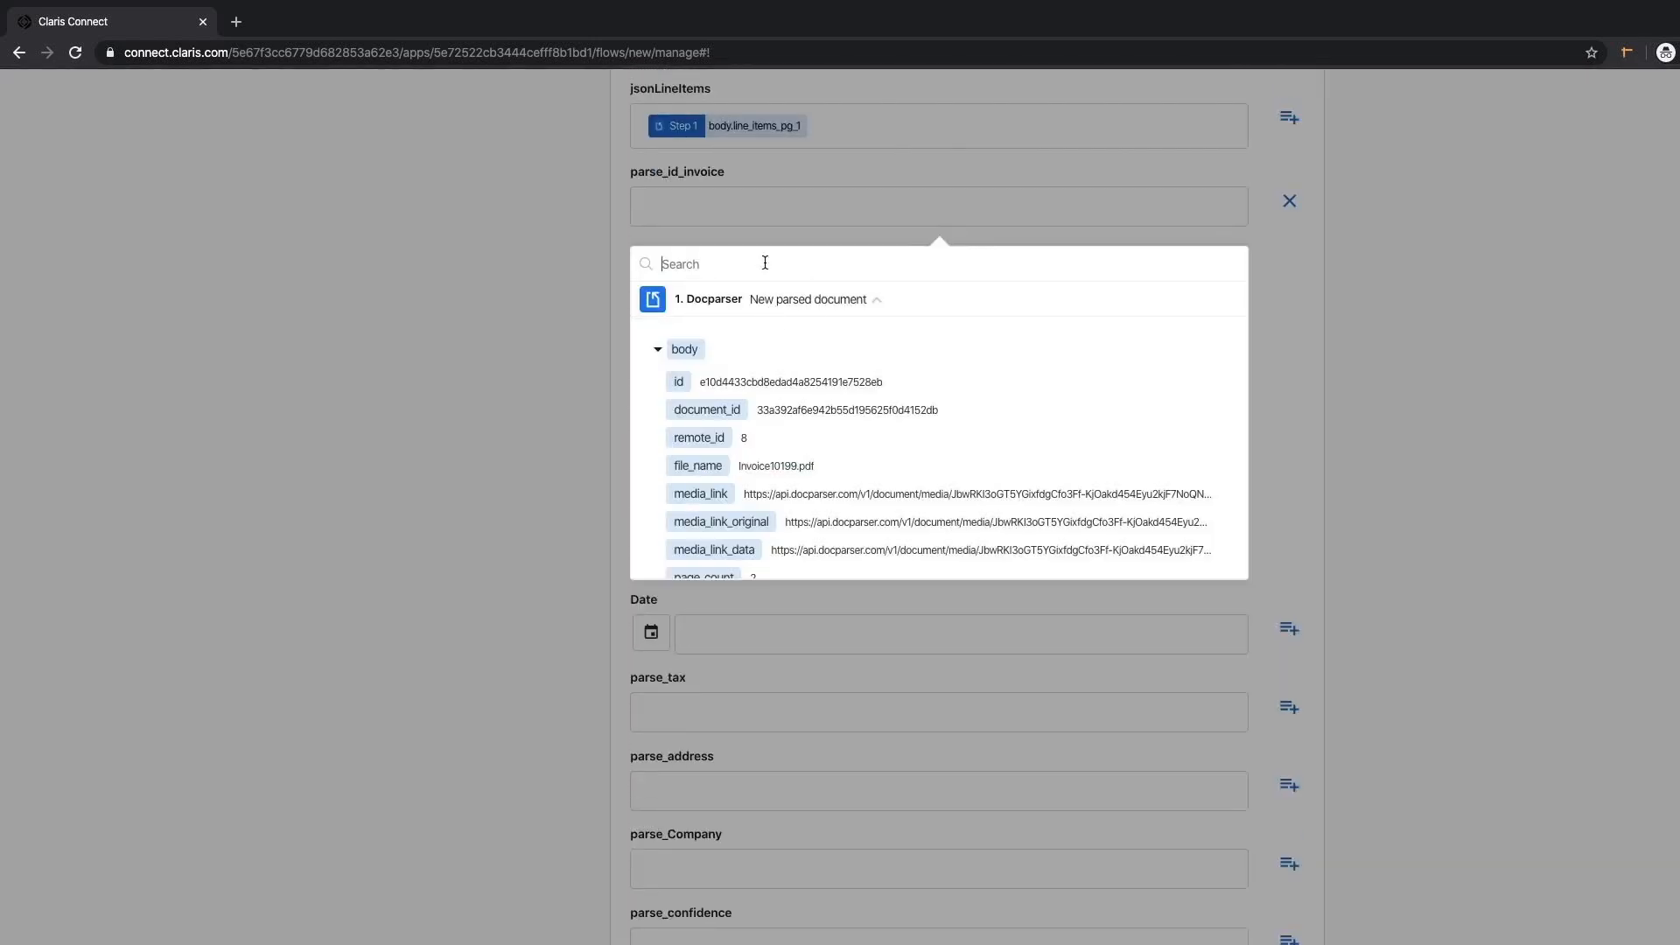
text(id)
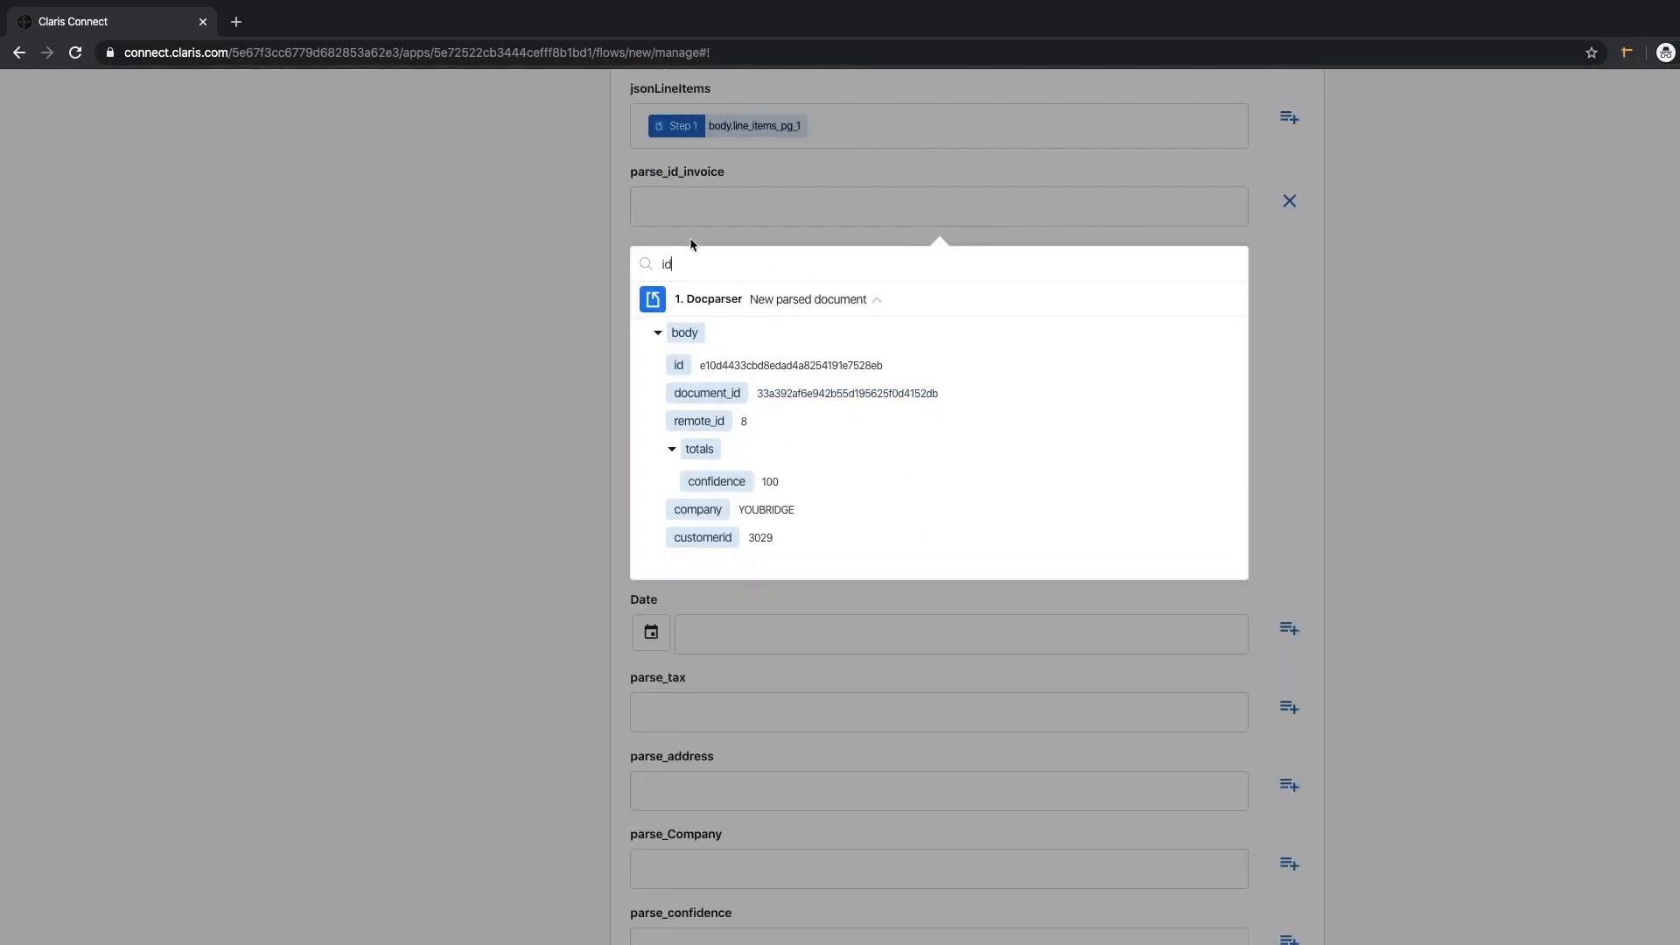
key(BackSpace)
key(BackSpace)
text(invoice)
click(726, 413)
Map the invoice date, totals tax, address and company into Date, parse_tax, parse_address and parse_Company.
click(1289, 284)
text(date)
click(698, 412)
click(1289, 283)
text(tax)
click(696, 411)
click(1289, 289)
text(add)
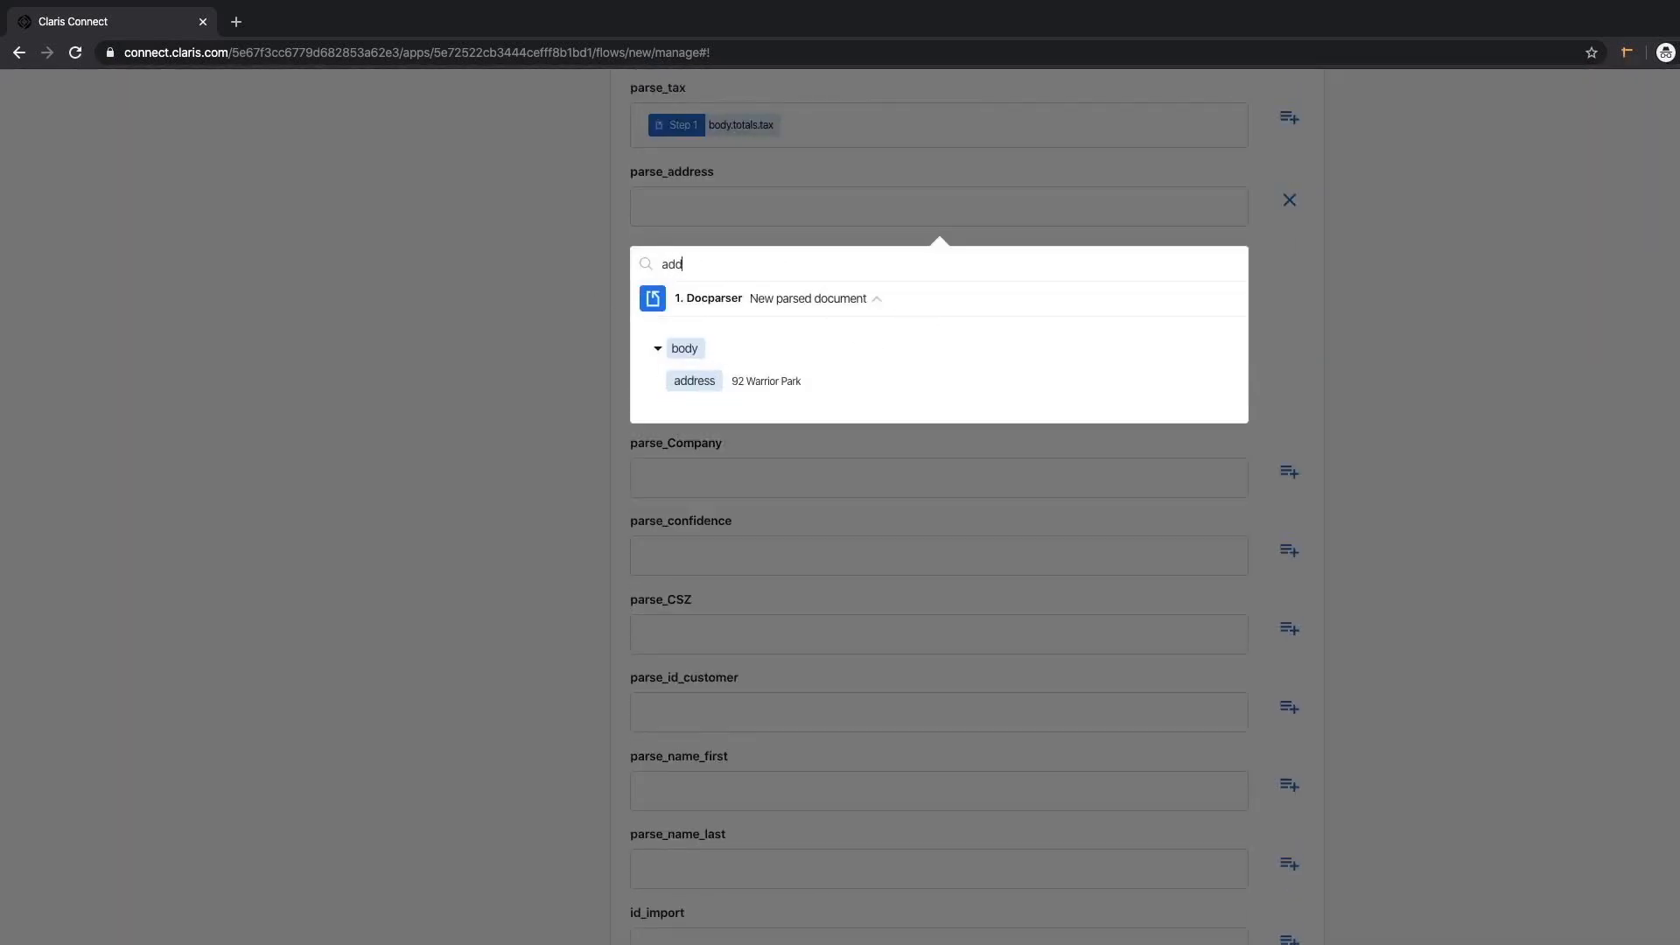
click(694, 383)
click(1289, 289)
text(compan)
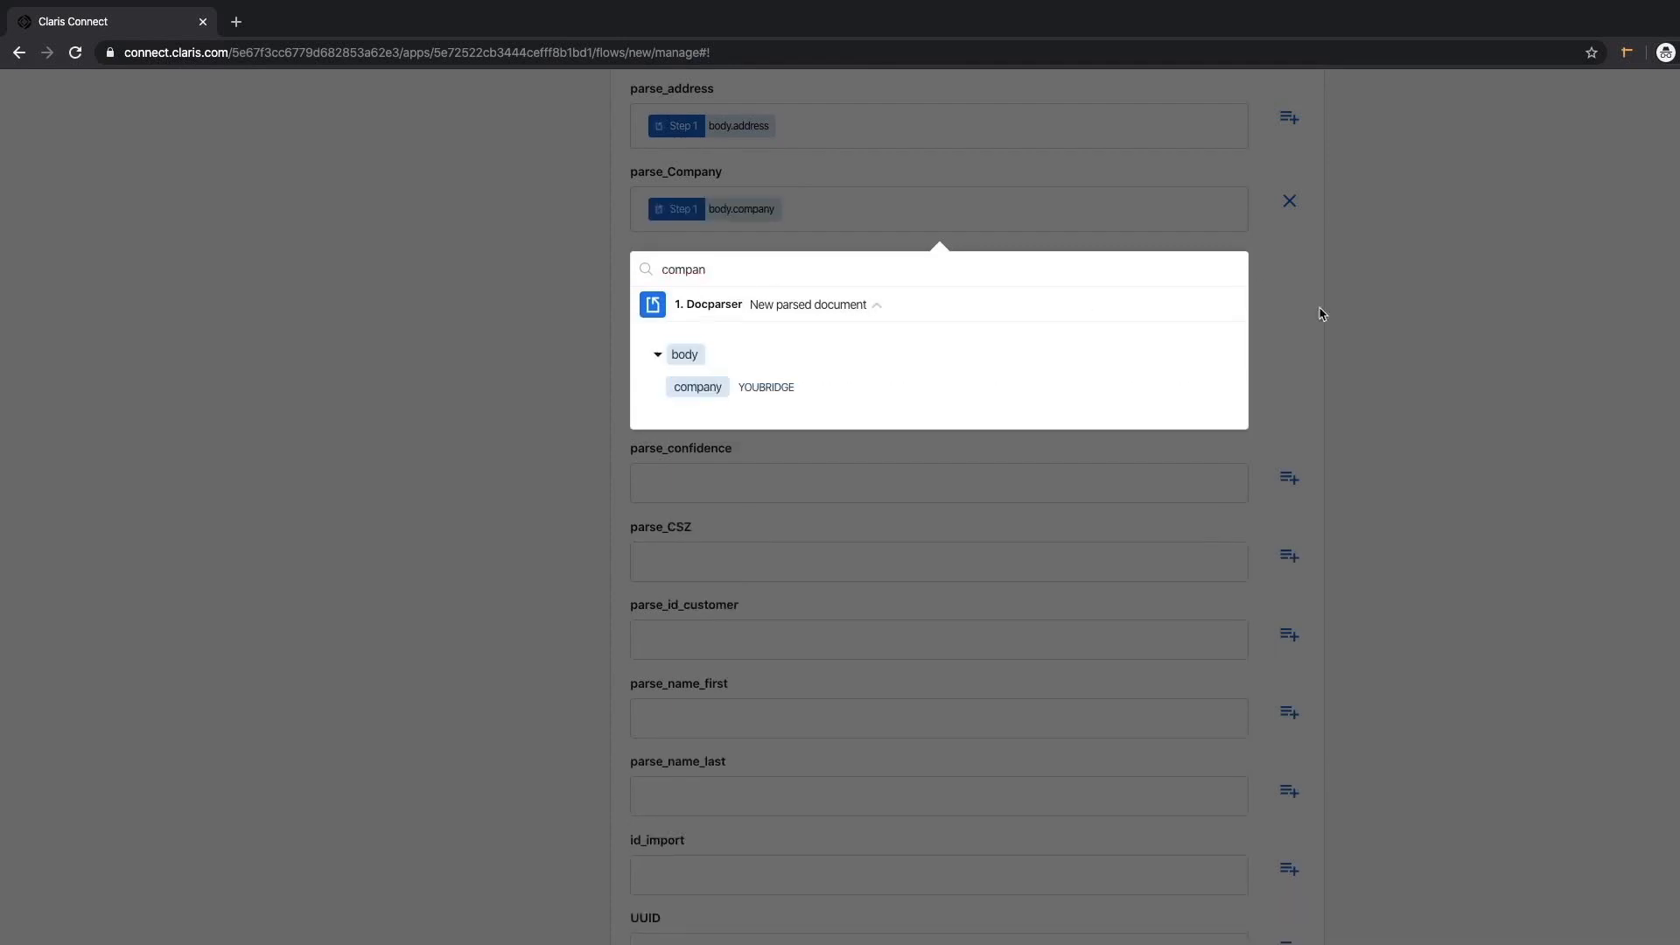
click(697, 387)
Map confidence, citystzip and customerid into parse_confidence, parse_CSZ and parse_id_customer.
click(1289, 289)
text(con)
click(711, 412)
click(1289, 289)
text(cs)
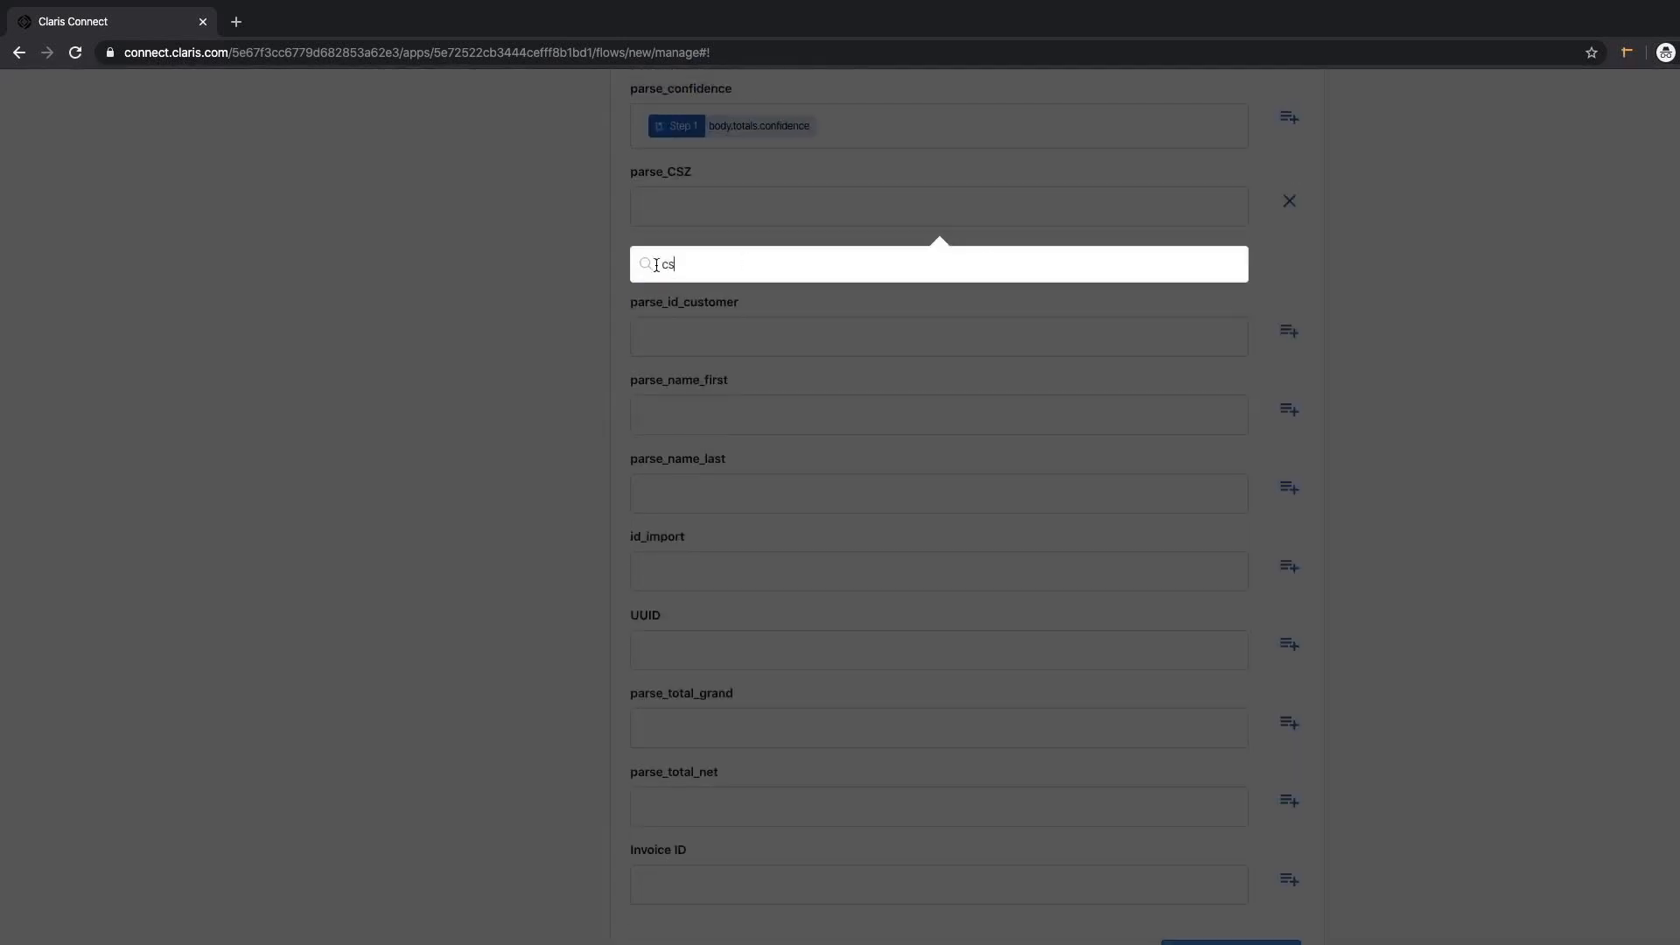
click(694, 379)
click(1289, 289)
text(id)
click(718, 554)
Map the first and last names into parse_name_first and parse_name_last.
click(1575, 376)
click(1289, 286)
text(name)
click(698, 443)
click(1582, 376)
click(1289, 286)
text(last)
click(693, 409)
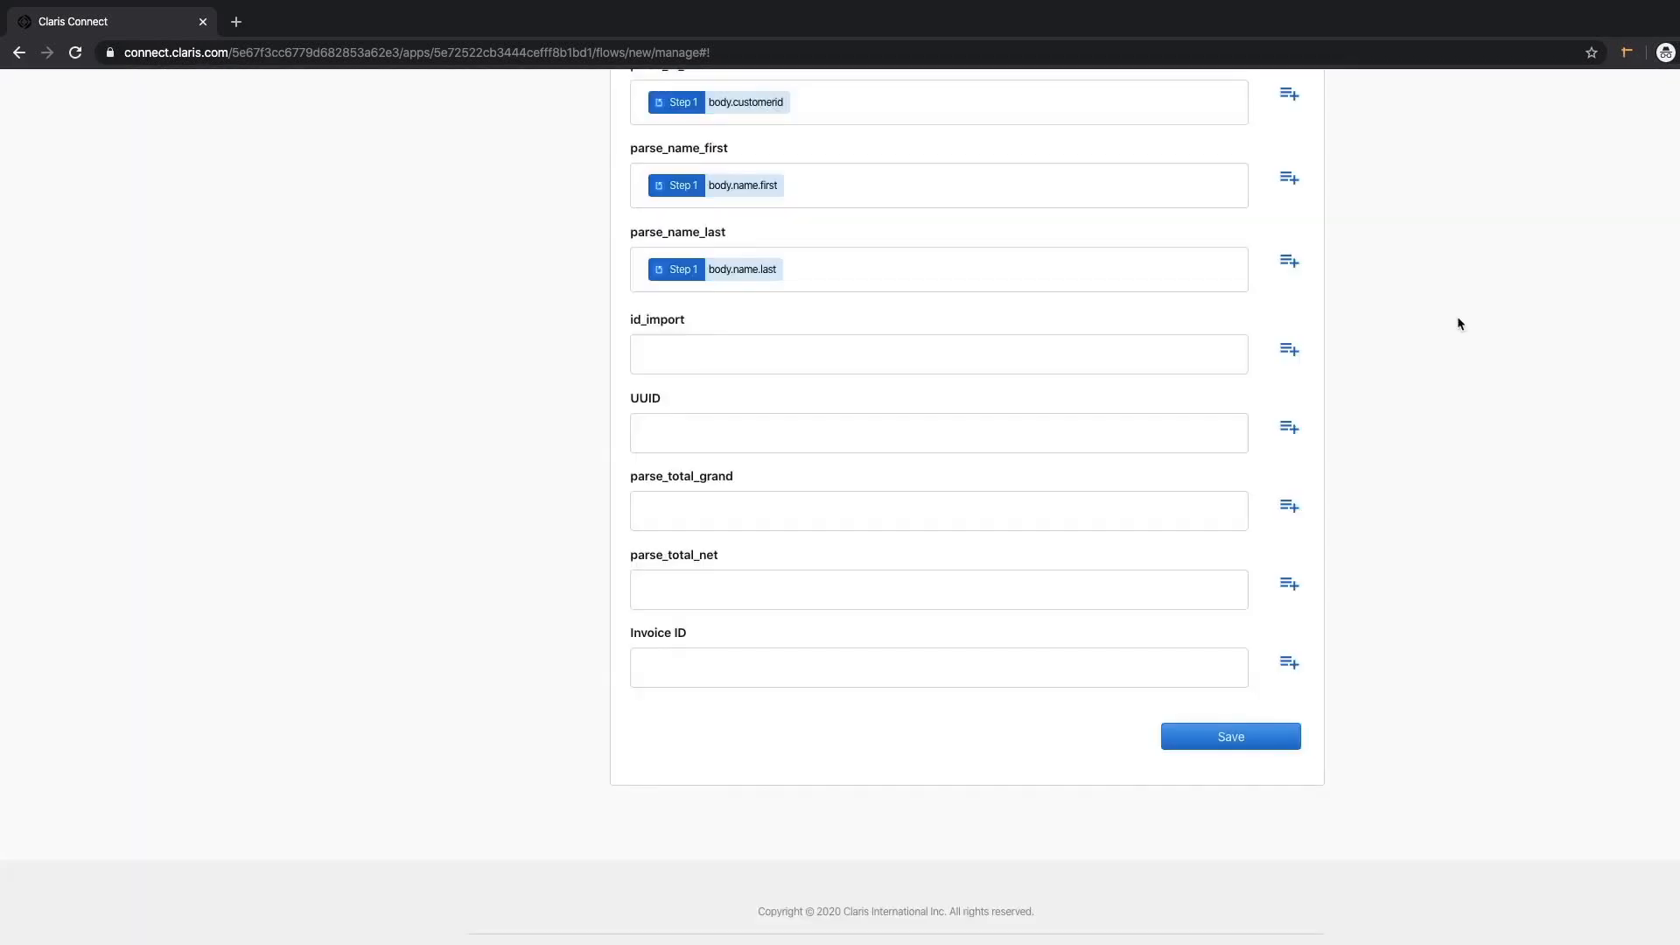
Map remote_id into id_import and leave the UUID field empty.
click(1288, 349)
scroll(963, 522, down, 2)
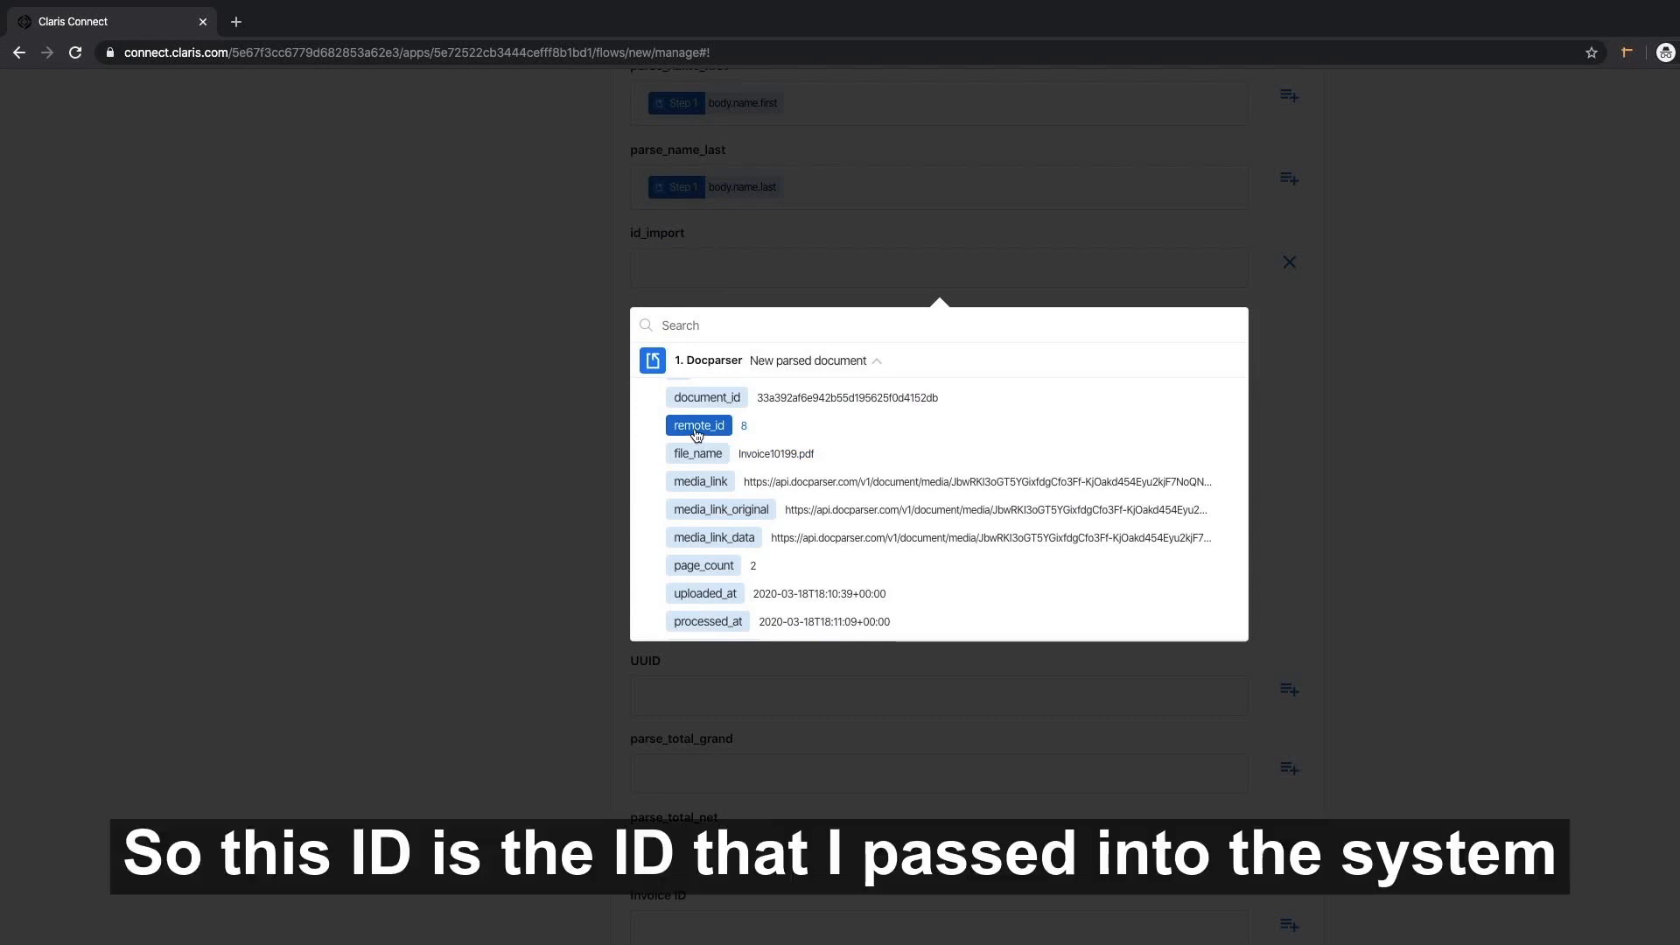
click(697, 426)
click(1289, 435)
click(710, 484)
scroll(915, 638, down, 5)
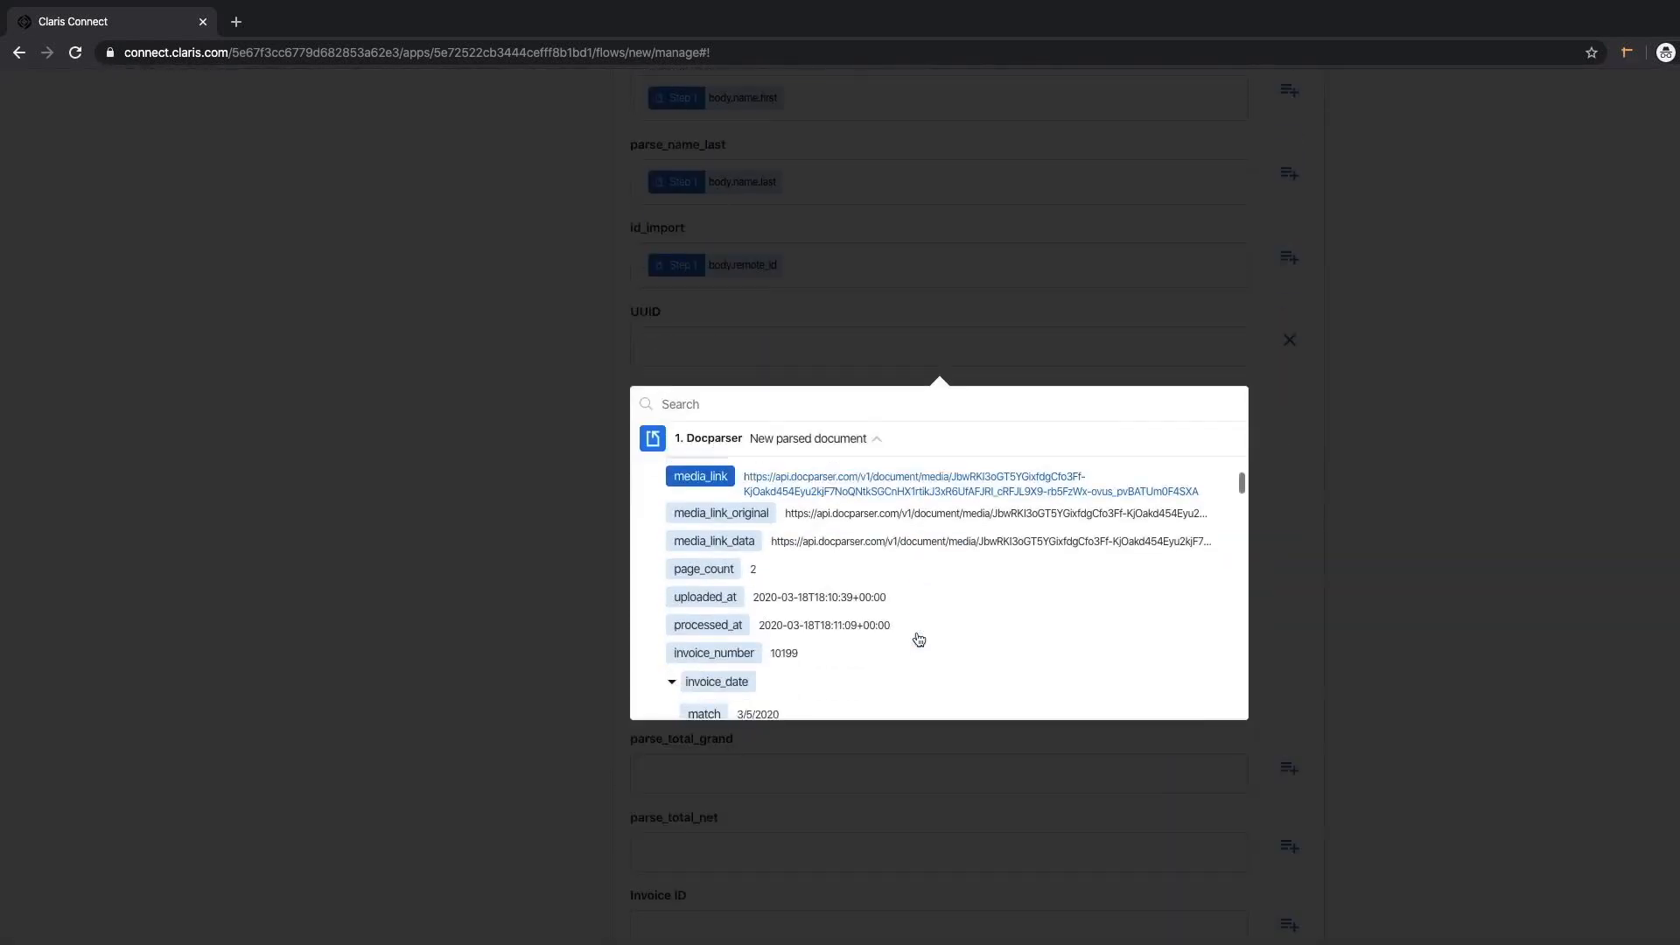
click(738, 405)
text(un)
scroll(724, 551, down, 5)
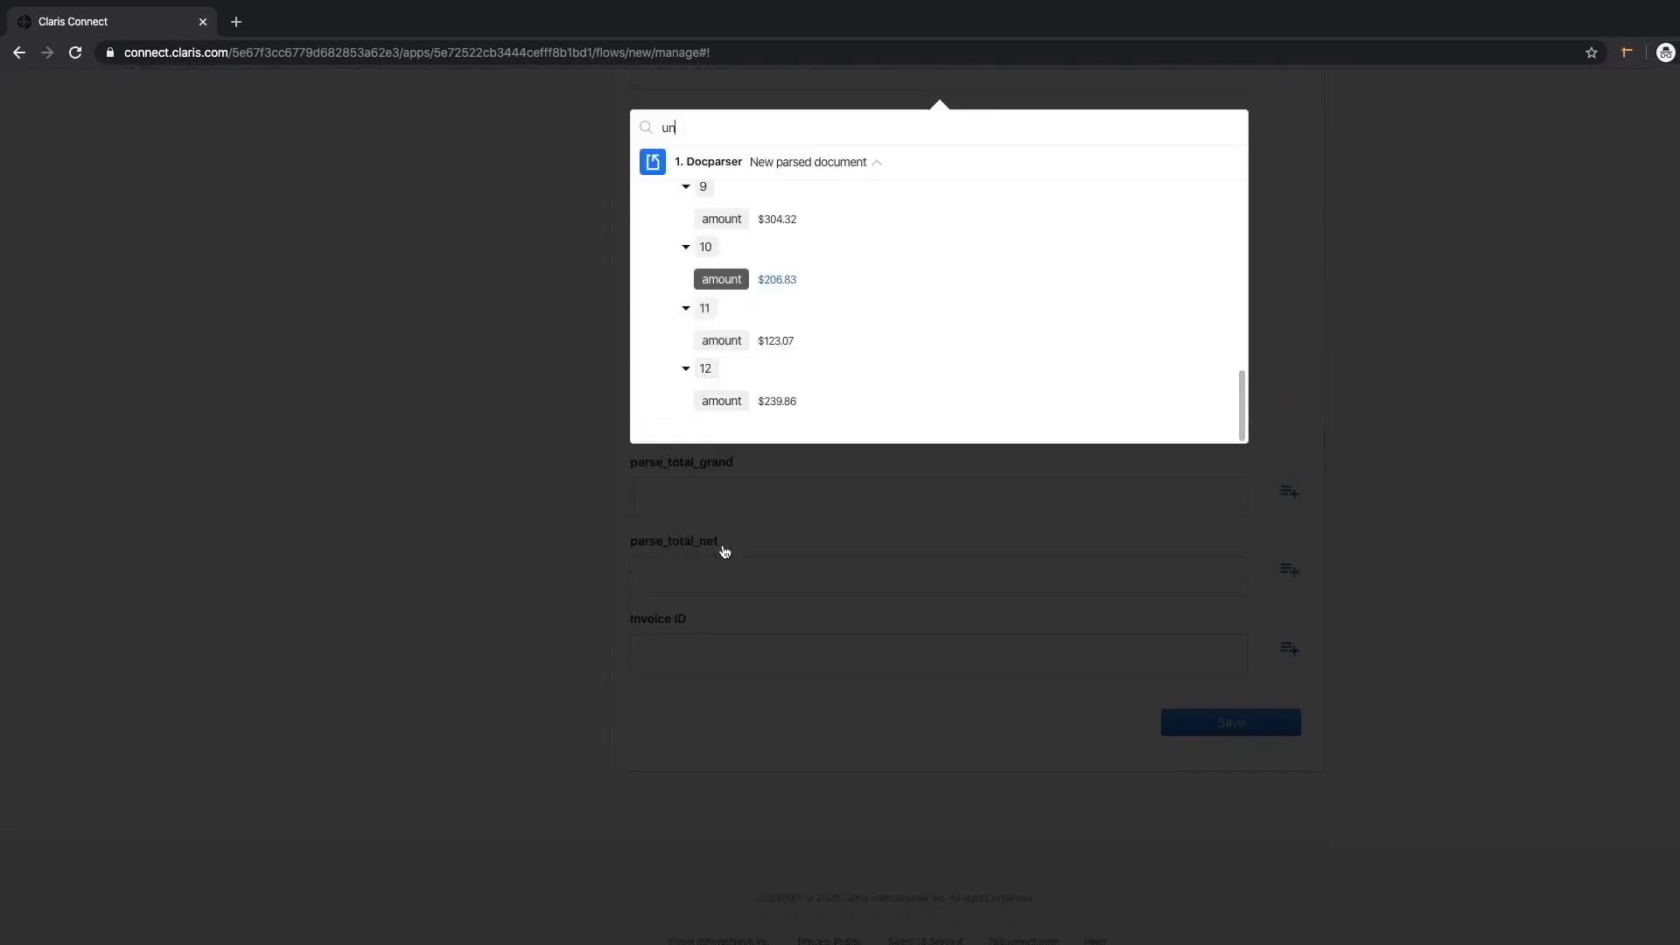
scroll(723, 536, up, 5)
click(371, 481)
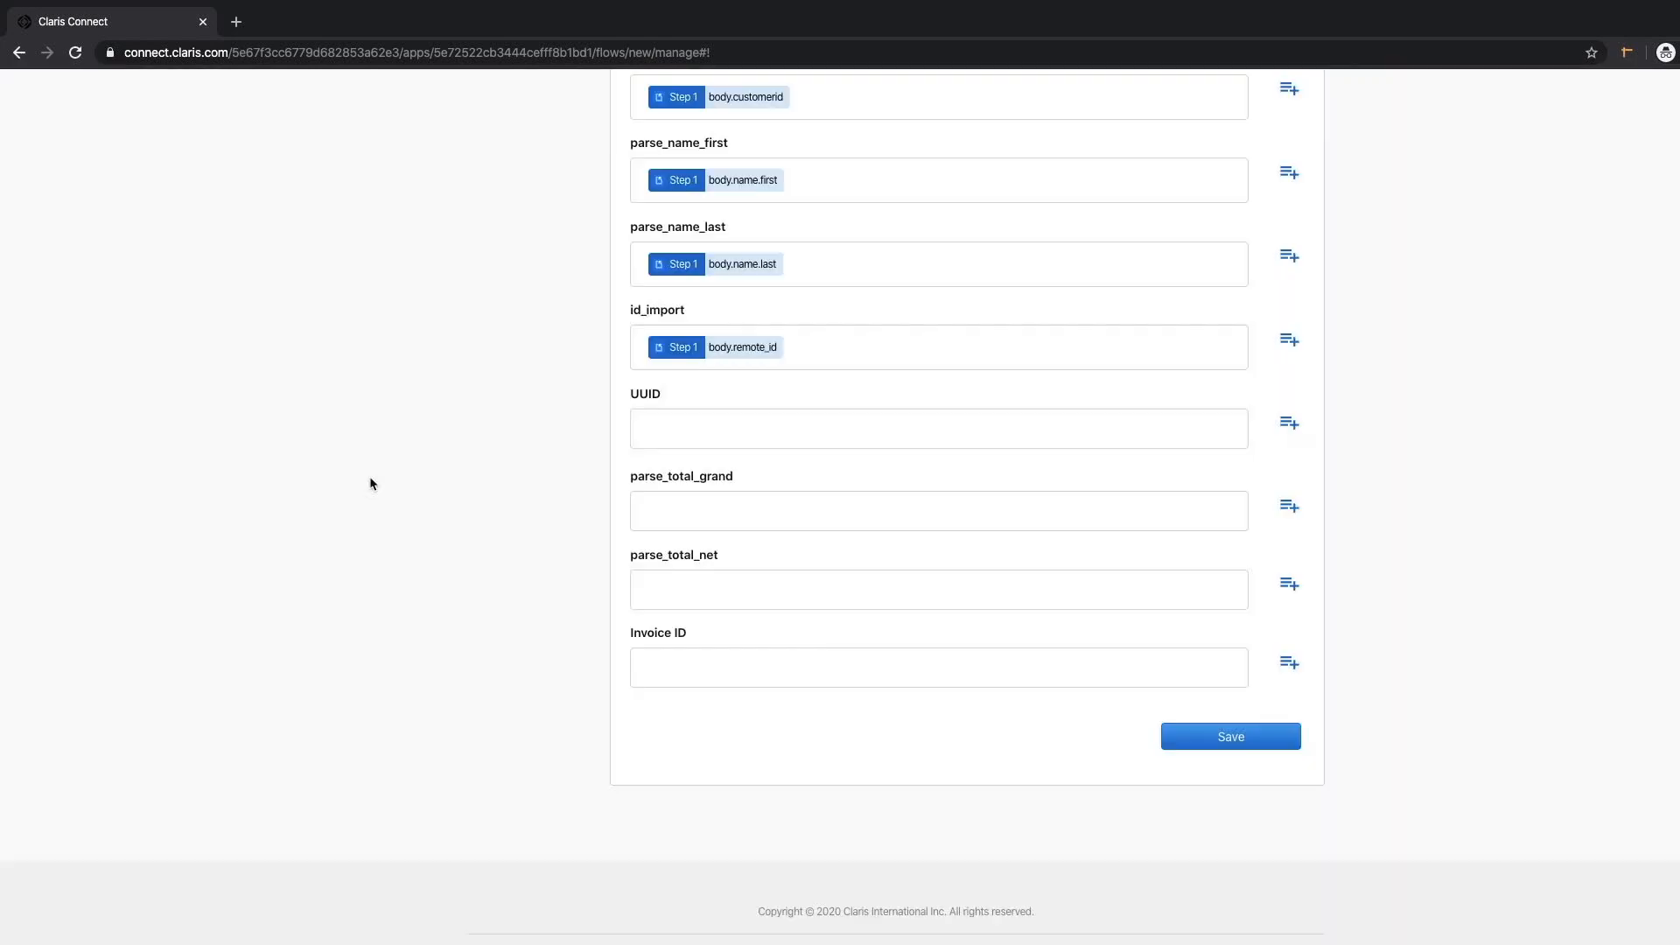
Map the totals total into parse_total_grand and look up the net value for parse_total_net.
click(1288, 509)
text(gra)
key(BackSpace)
key(BackSpace)
key(BackSpace)
text(total)
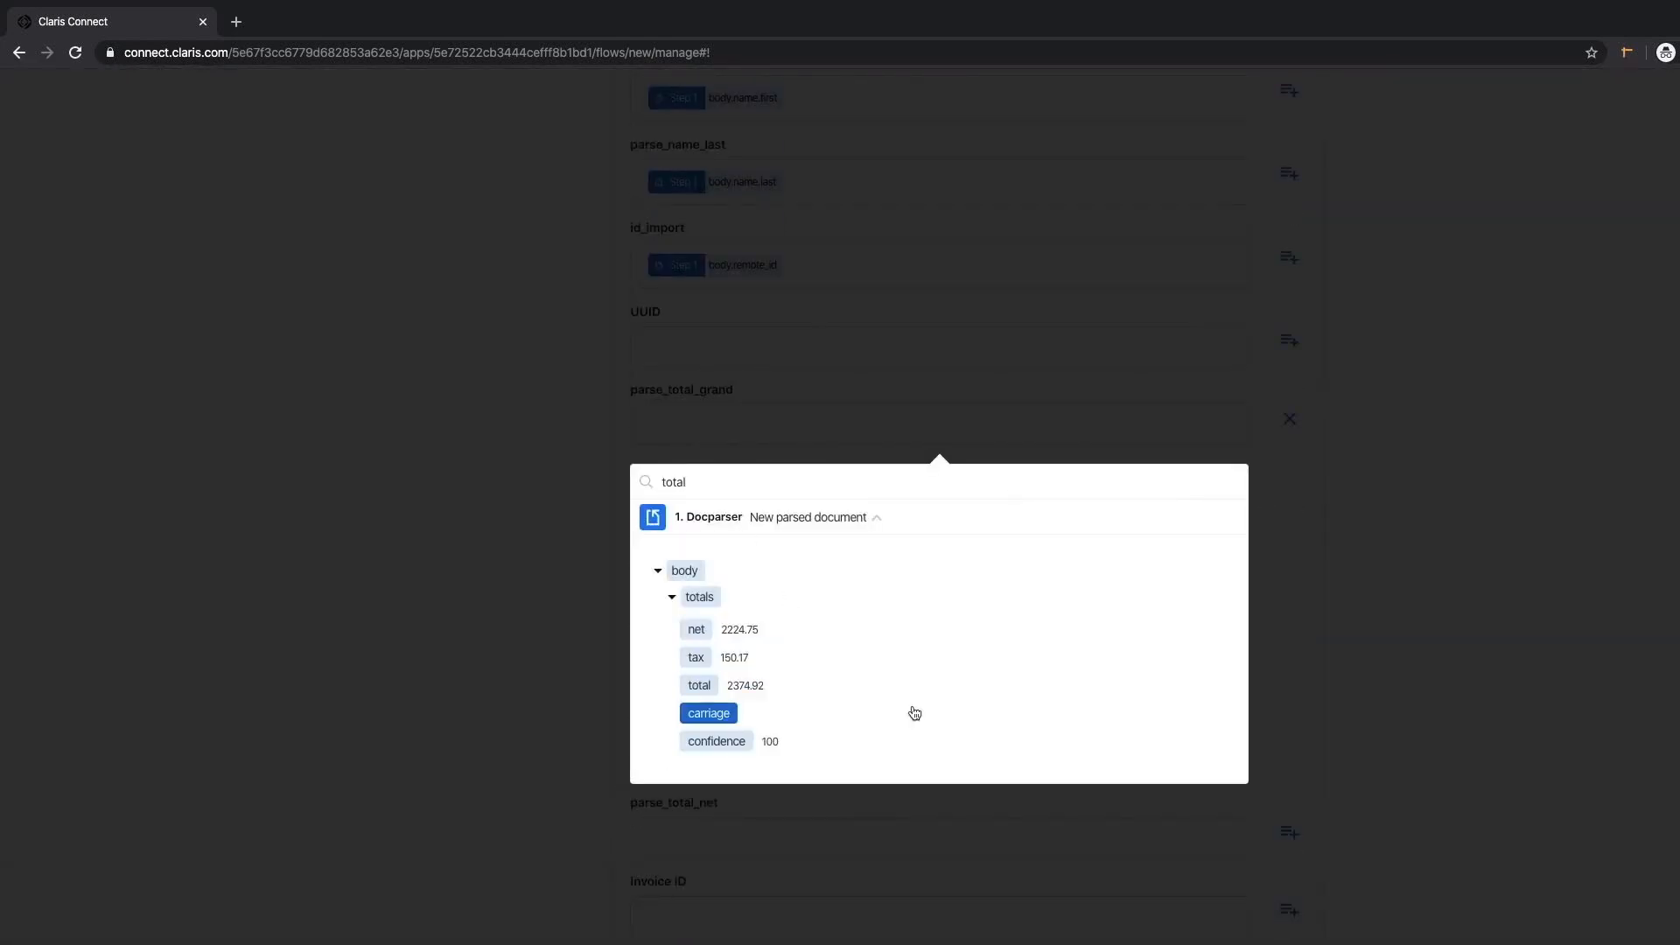
click(697, 581)
click(1289, 584)
text(net)
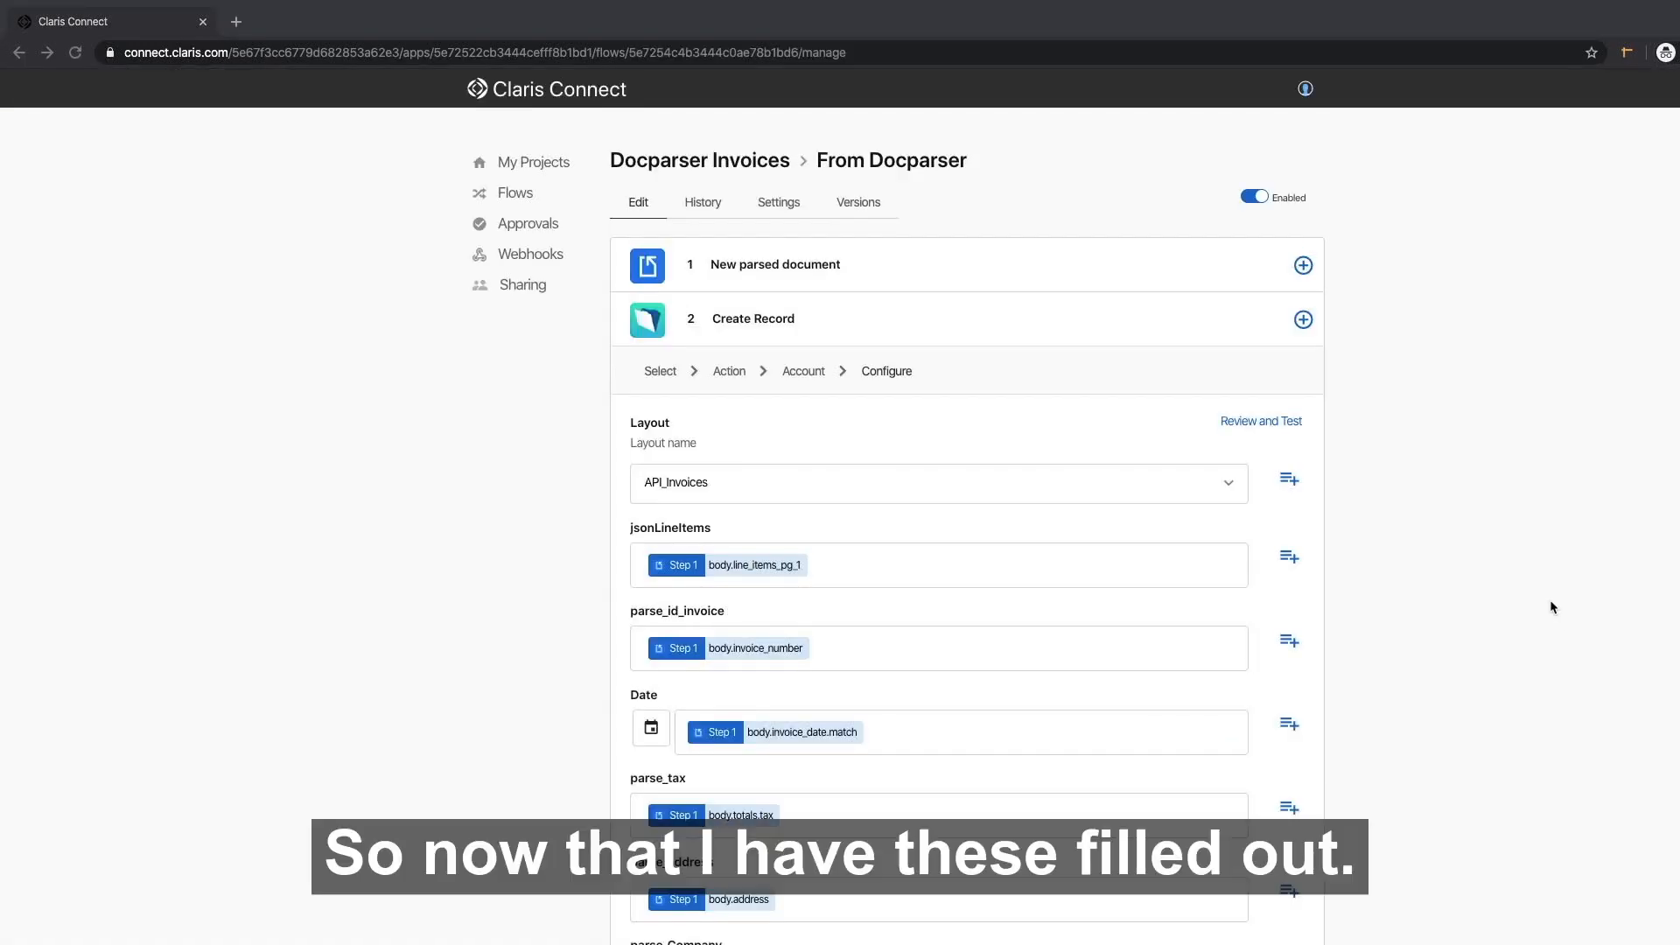
scroll(1550, 601, down, 10)
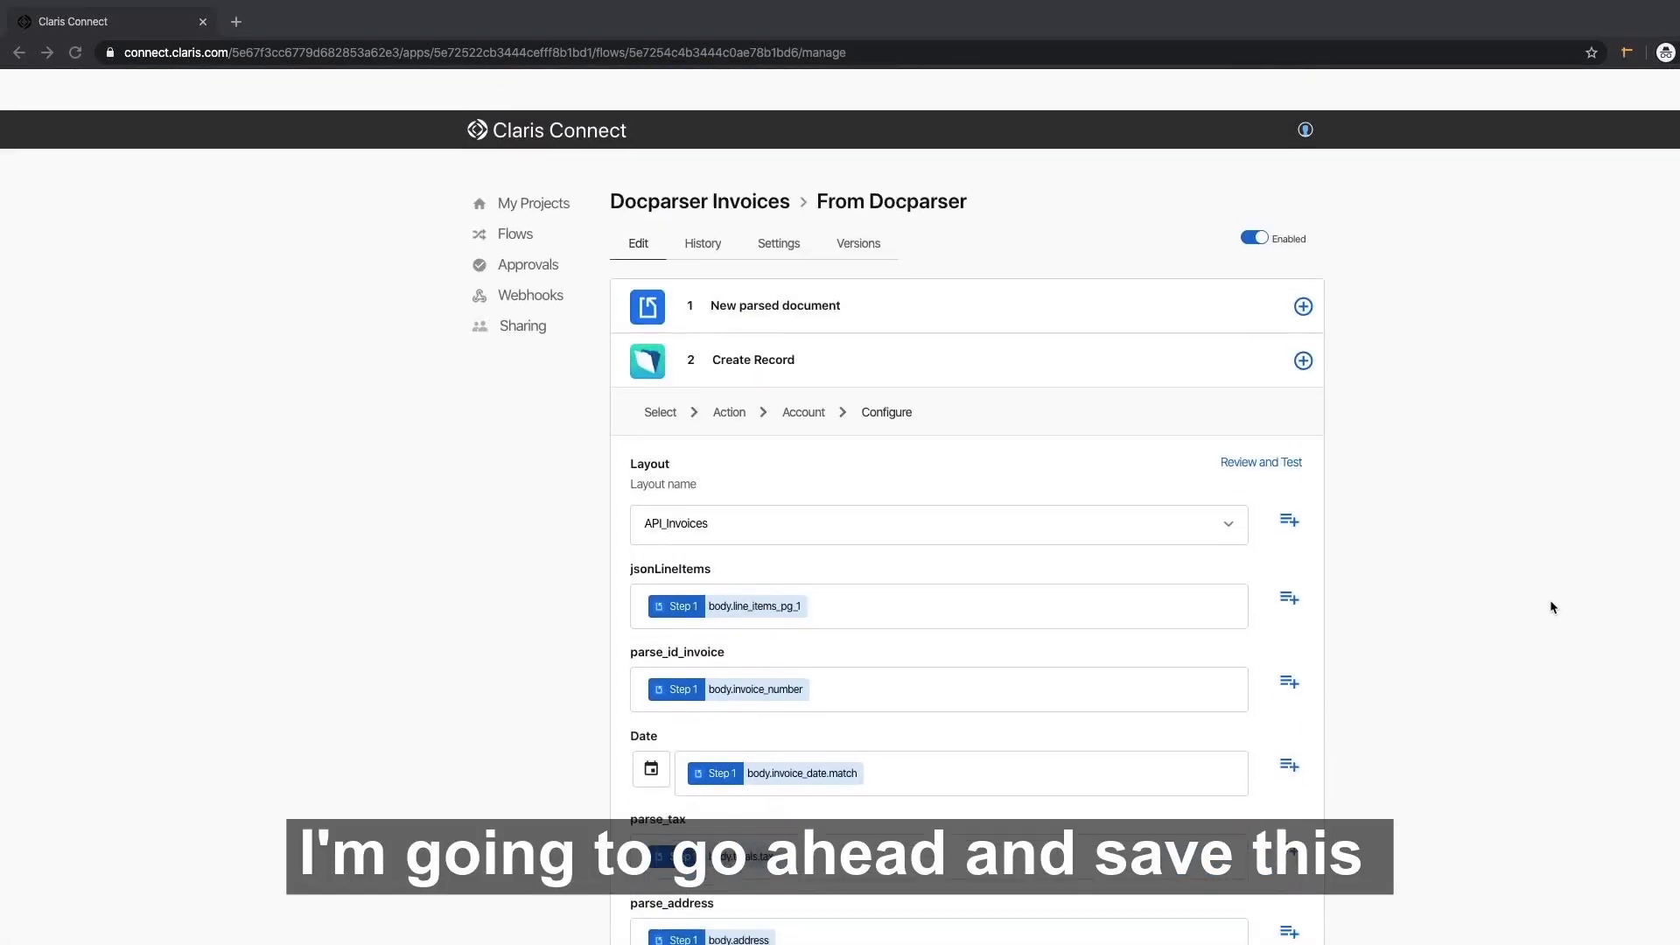
scroll(1550, 601, down, 10)
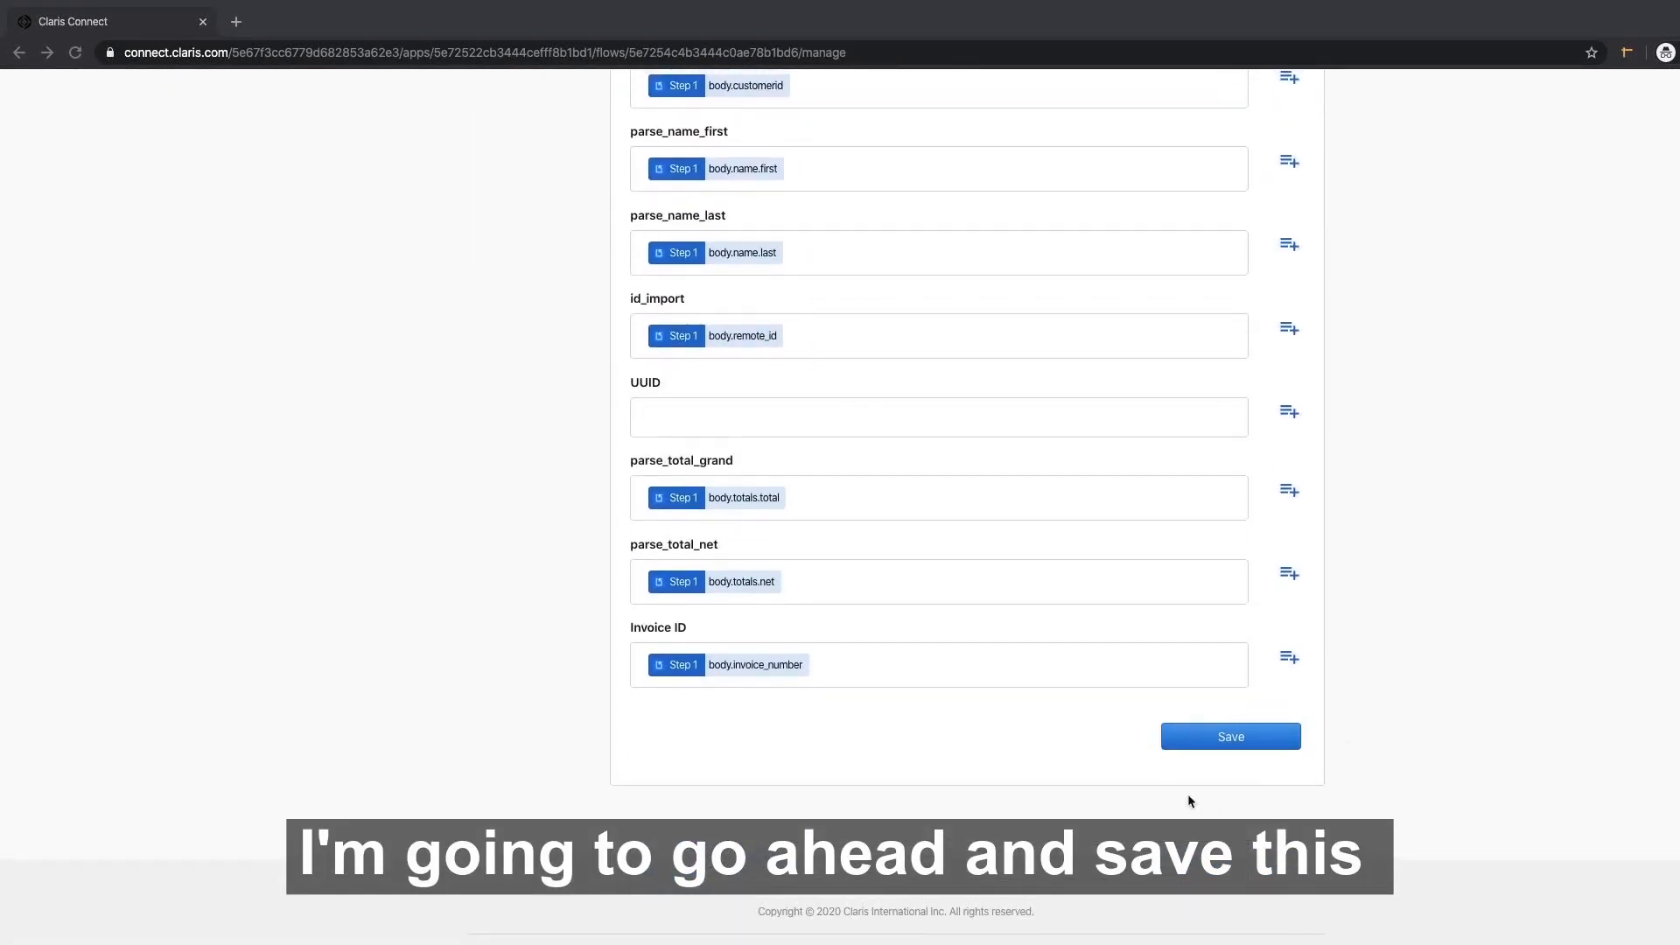
Save the flow and verify Create Record succeeded with recordId 669 and message OK.
click(1230, 736)
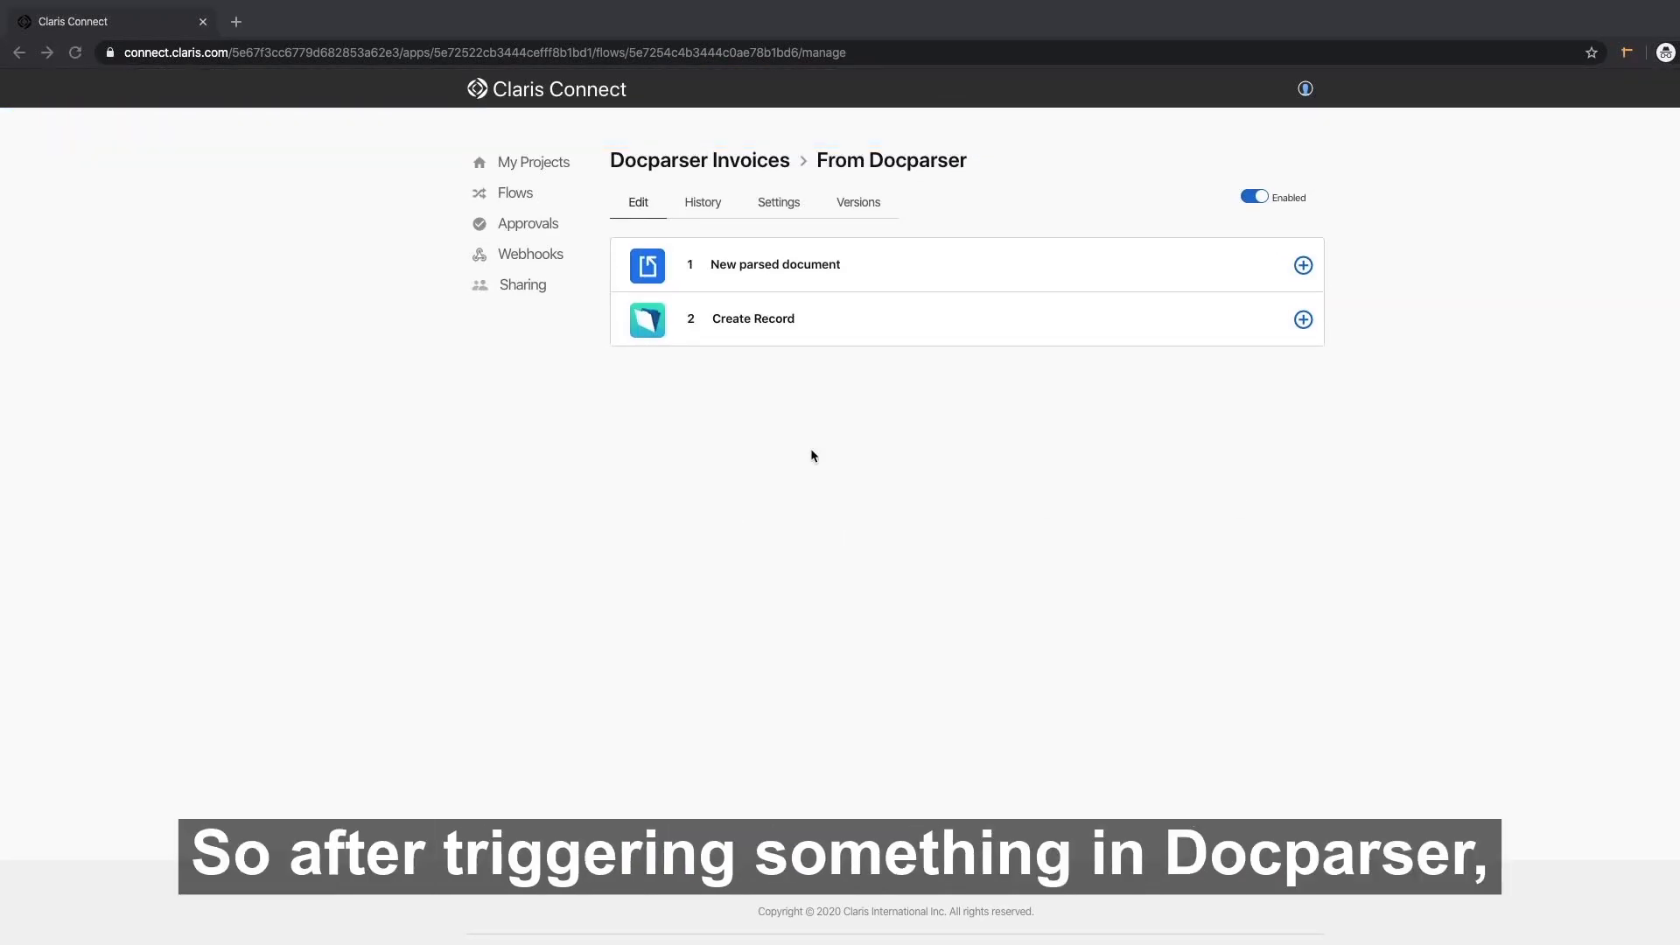
click(702, 205)
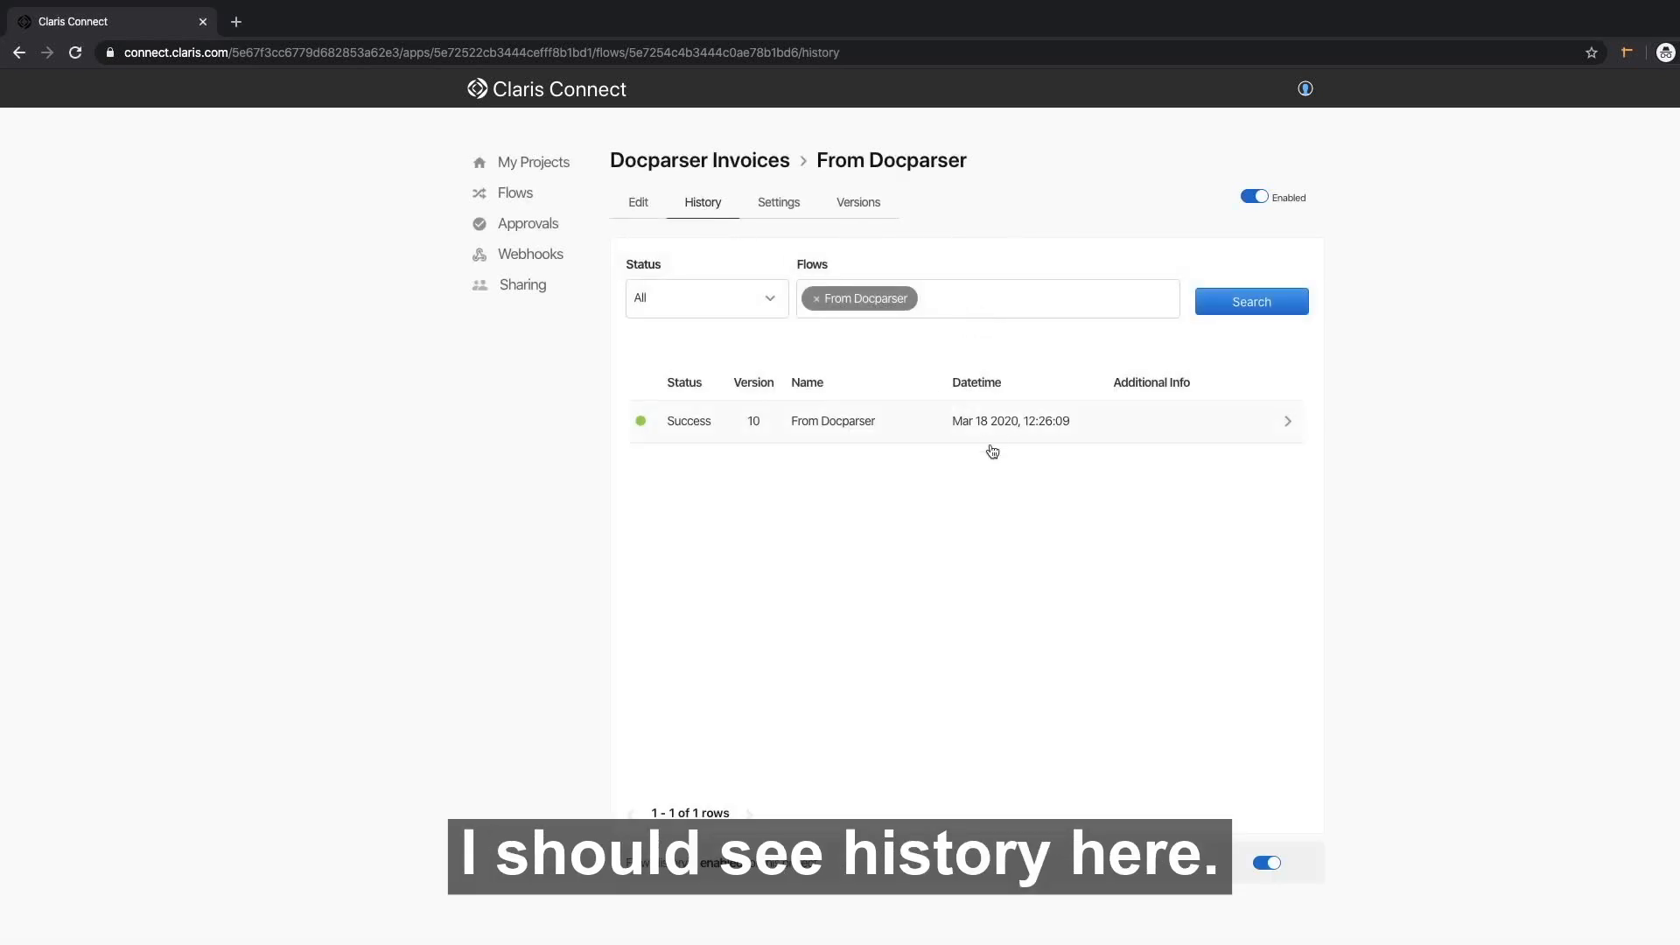
click(926, 430)
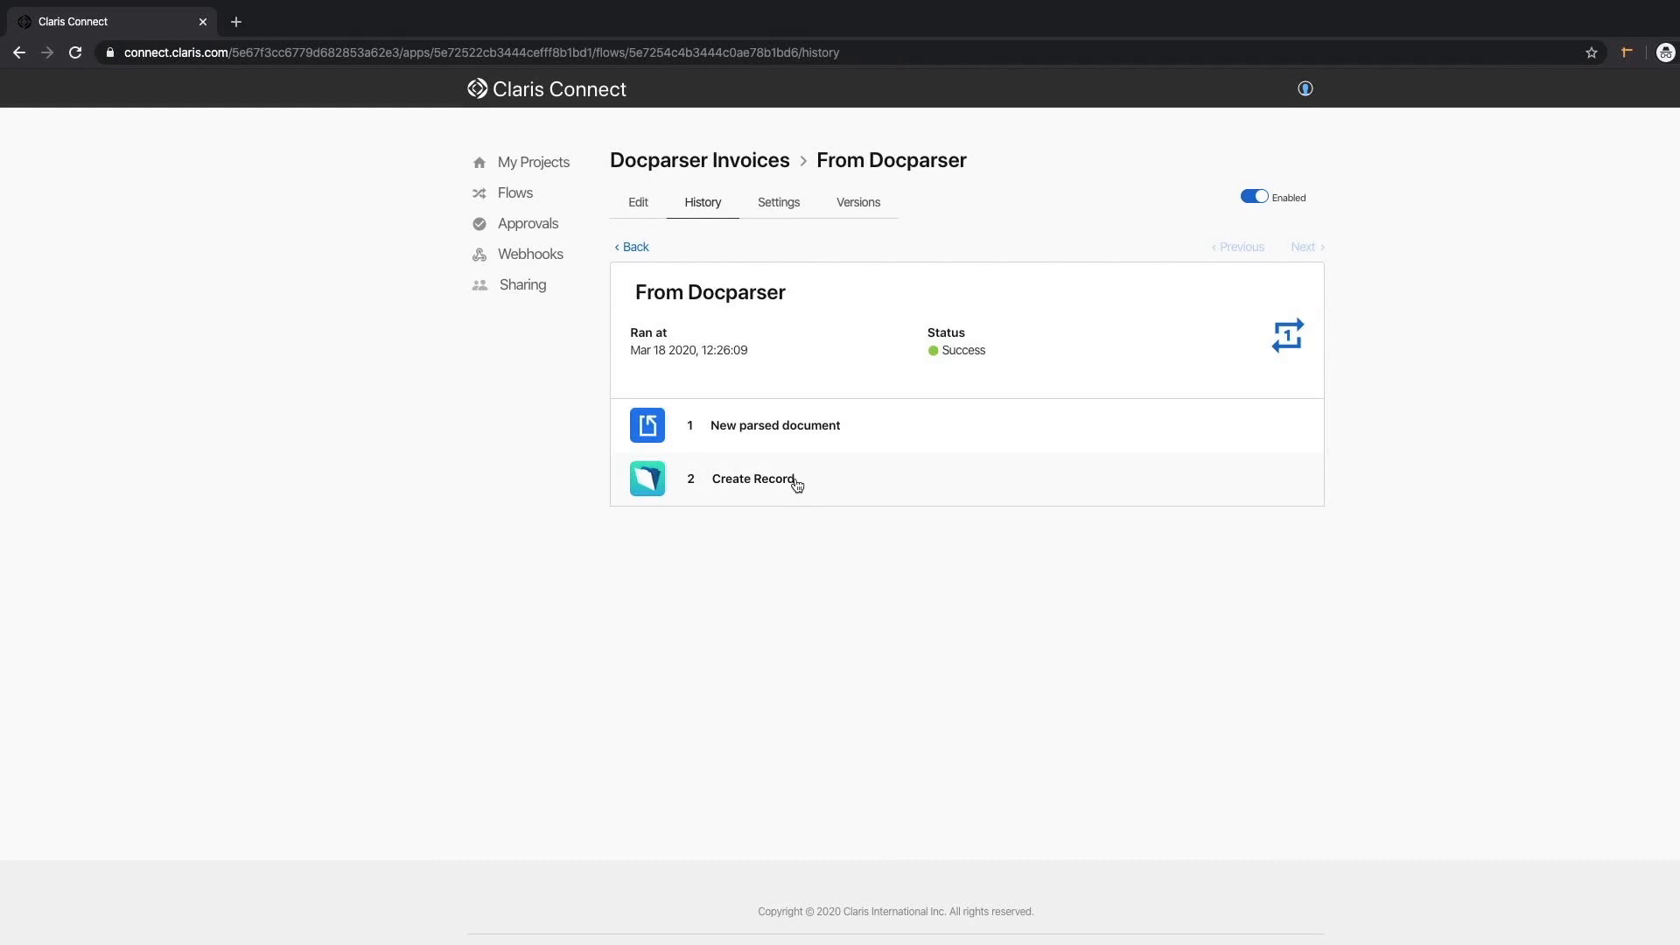
click(796, 480)
scroll(795, 484, down, 2)
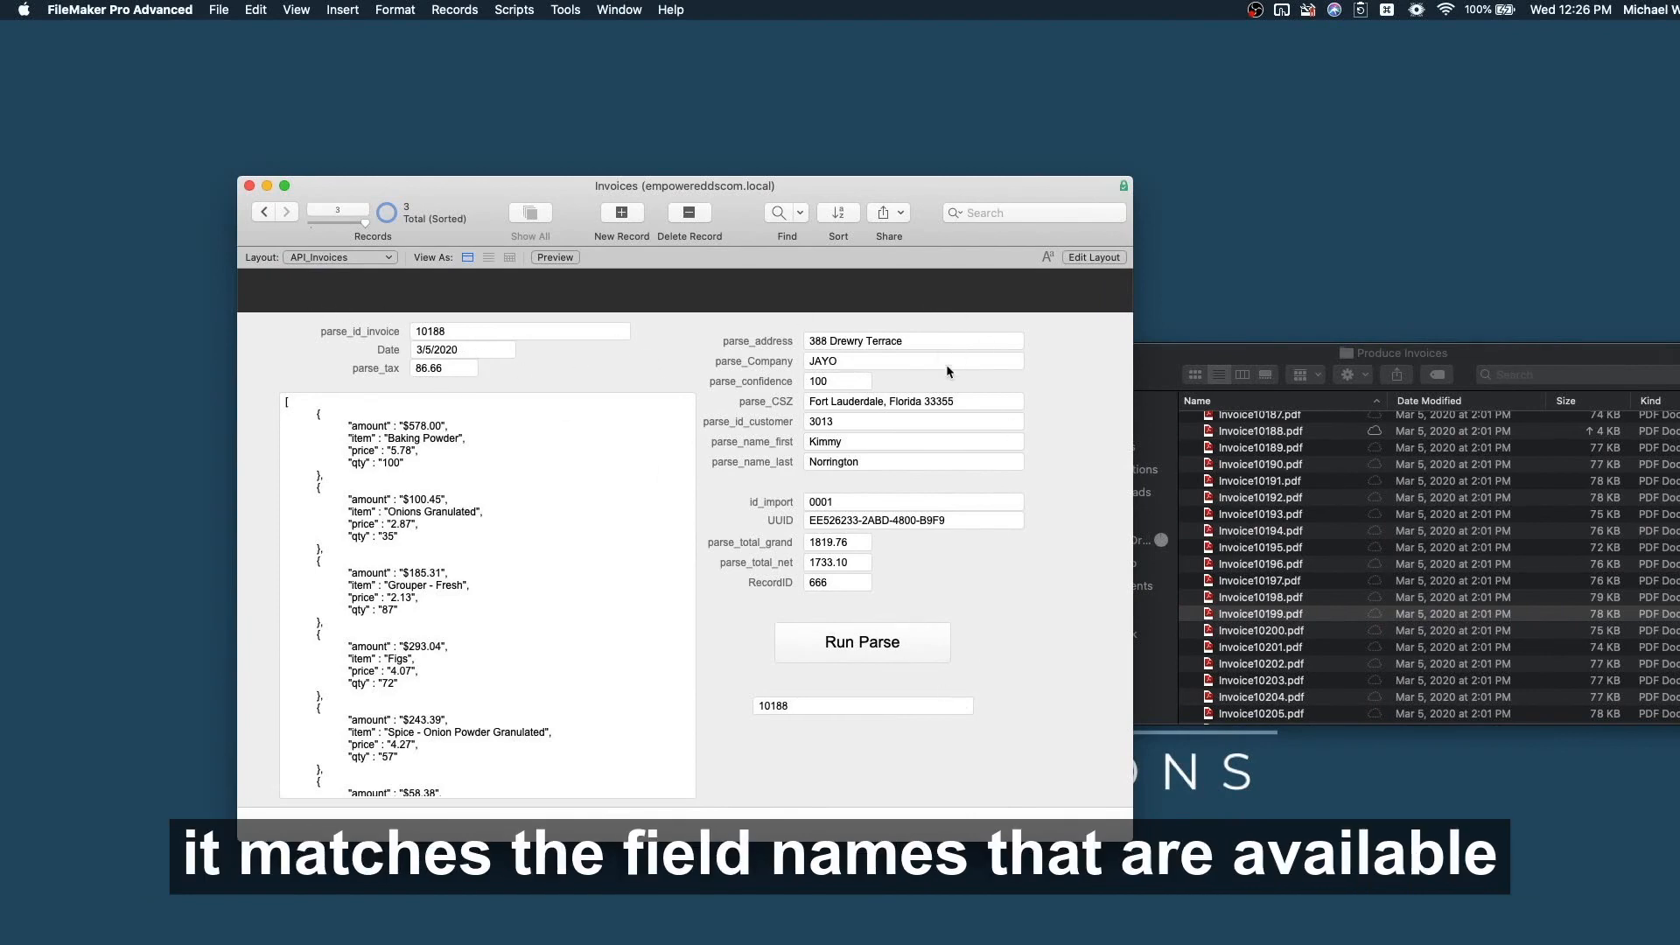
key(ctrl+Right)
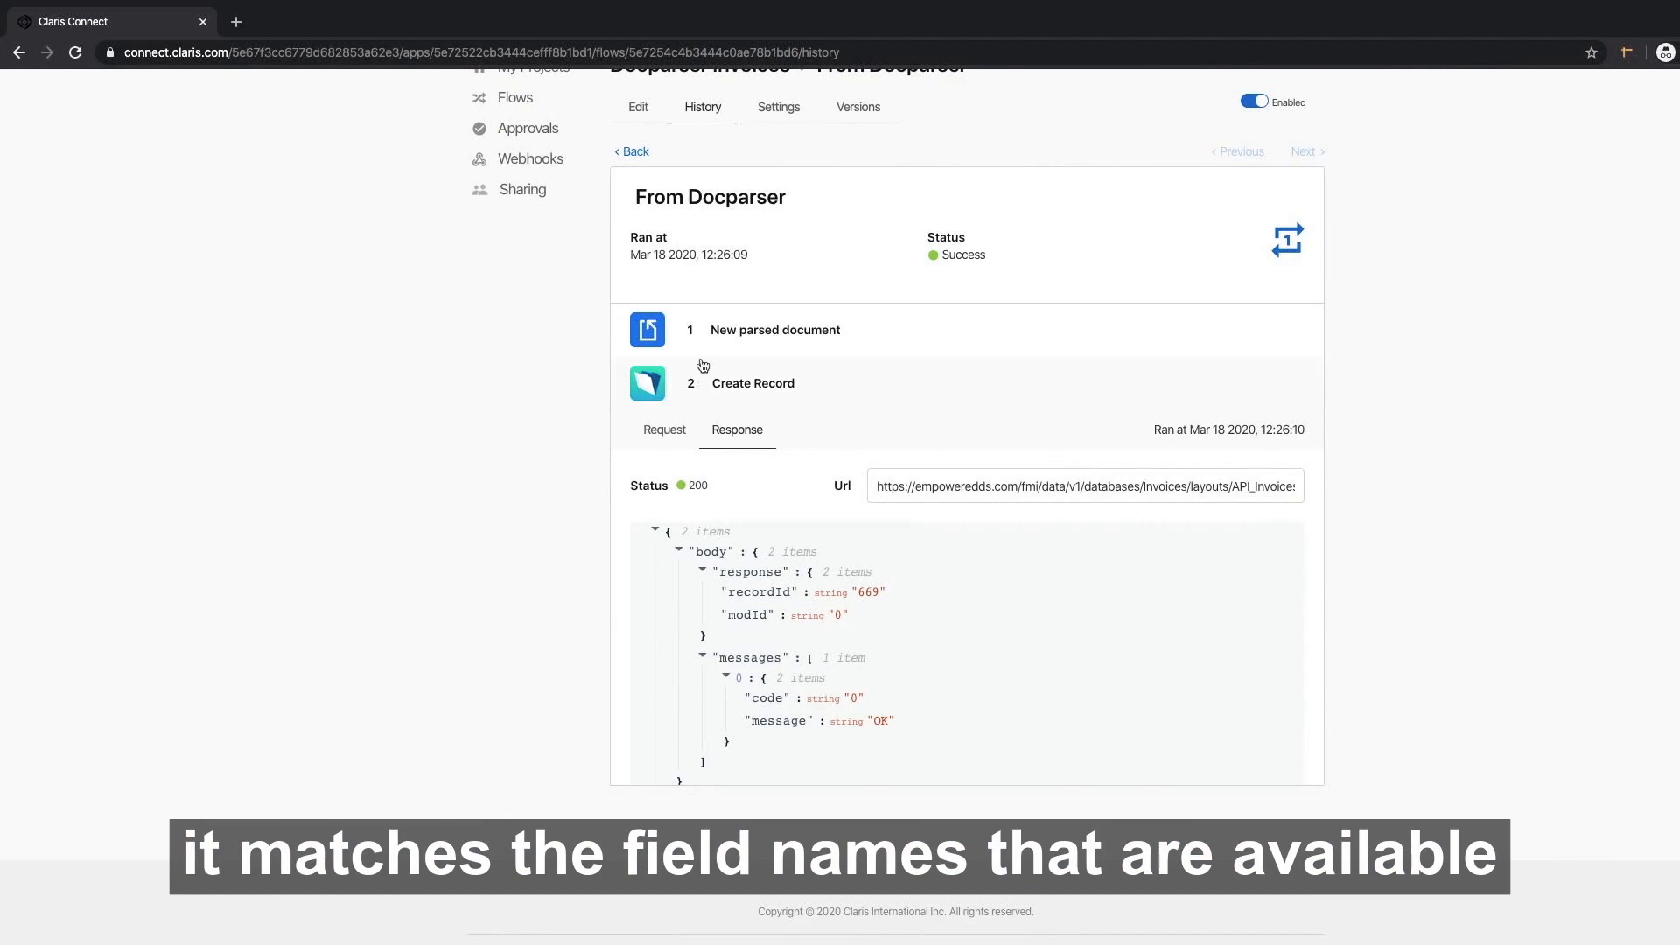
click(638, 106)
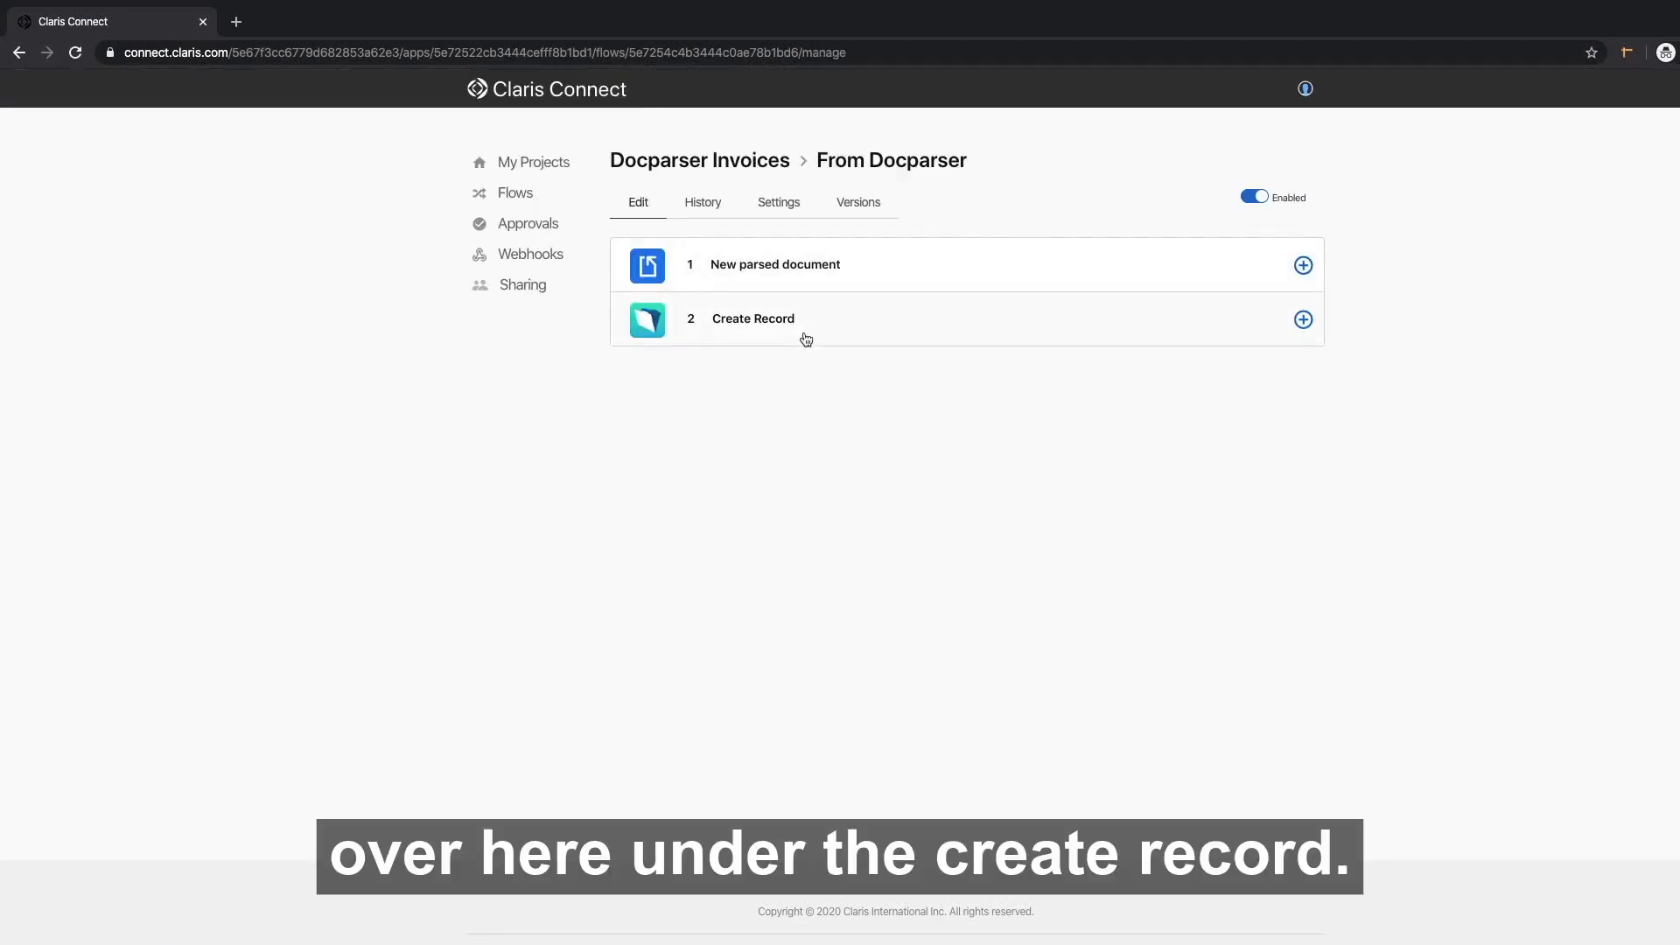
Expand the Create Record step and scroll through its API_Invoices field mappings.
click(775, 324)
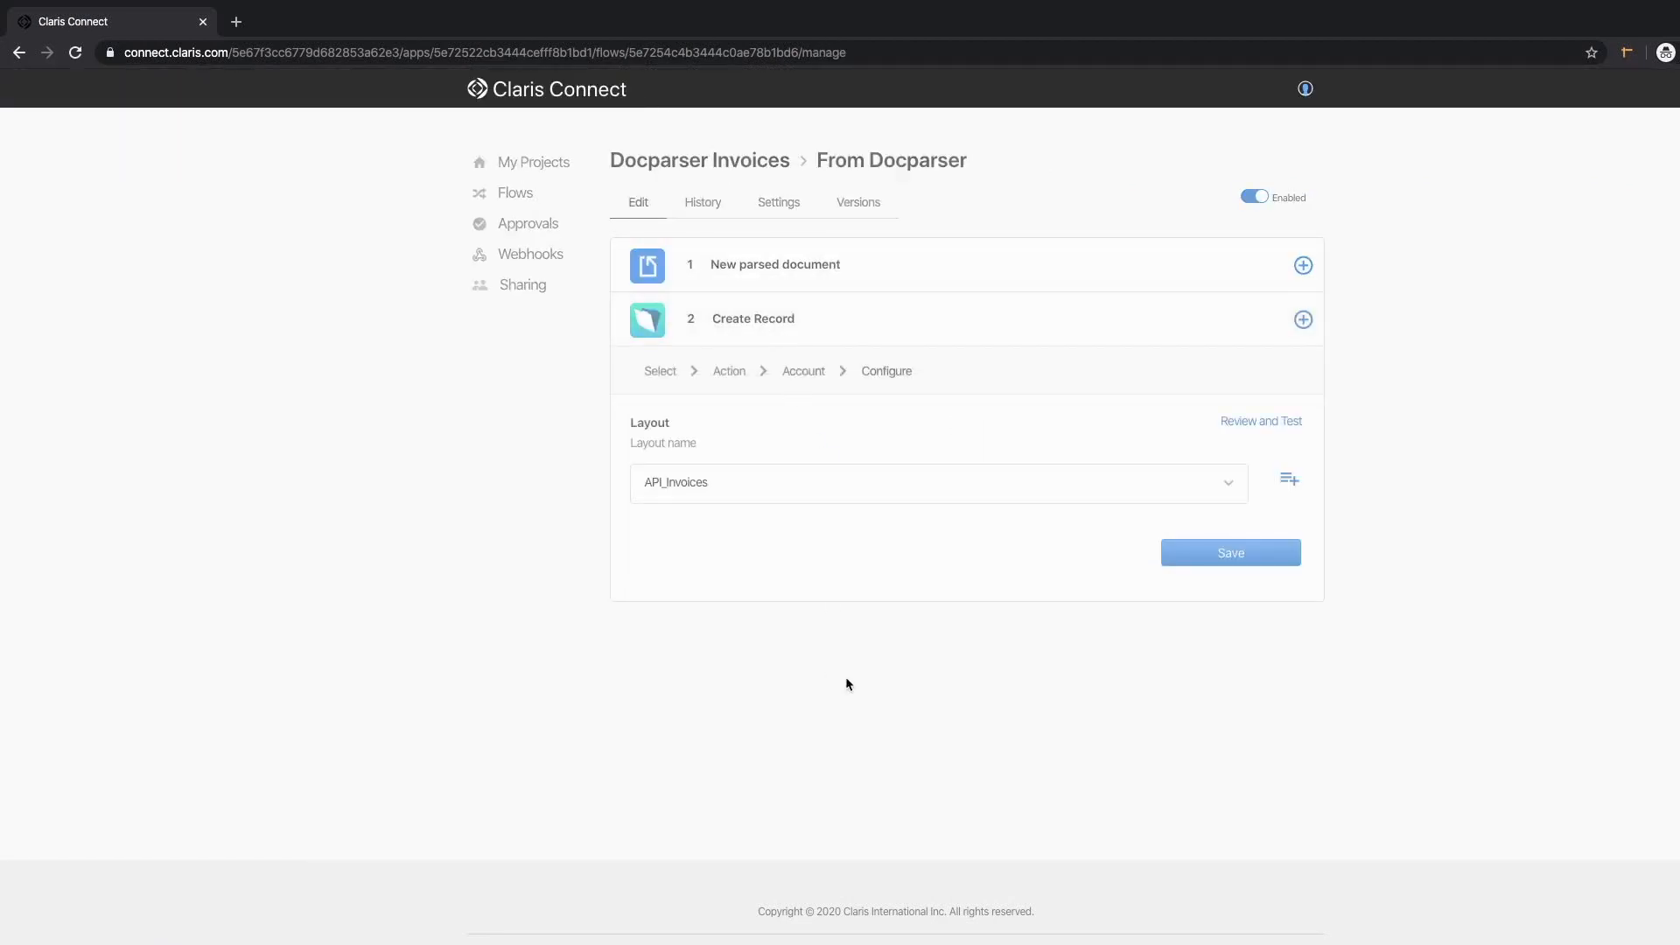
scroll(891, 760, down, 2)
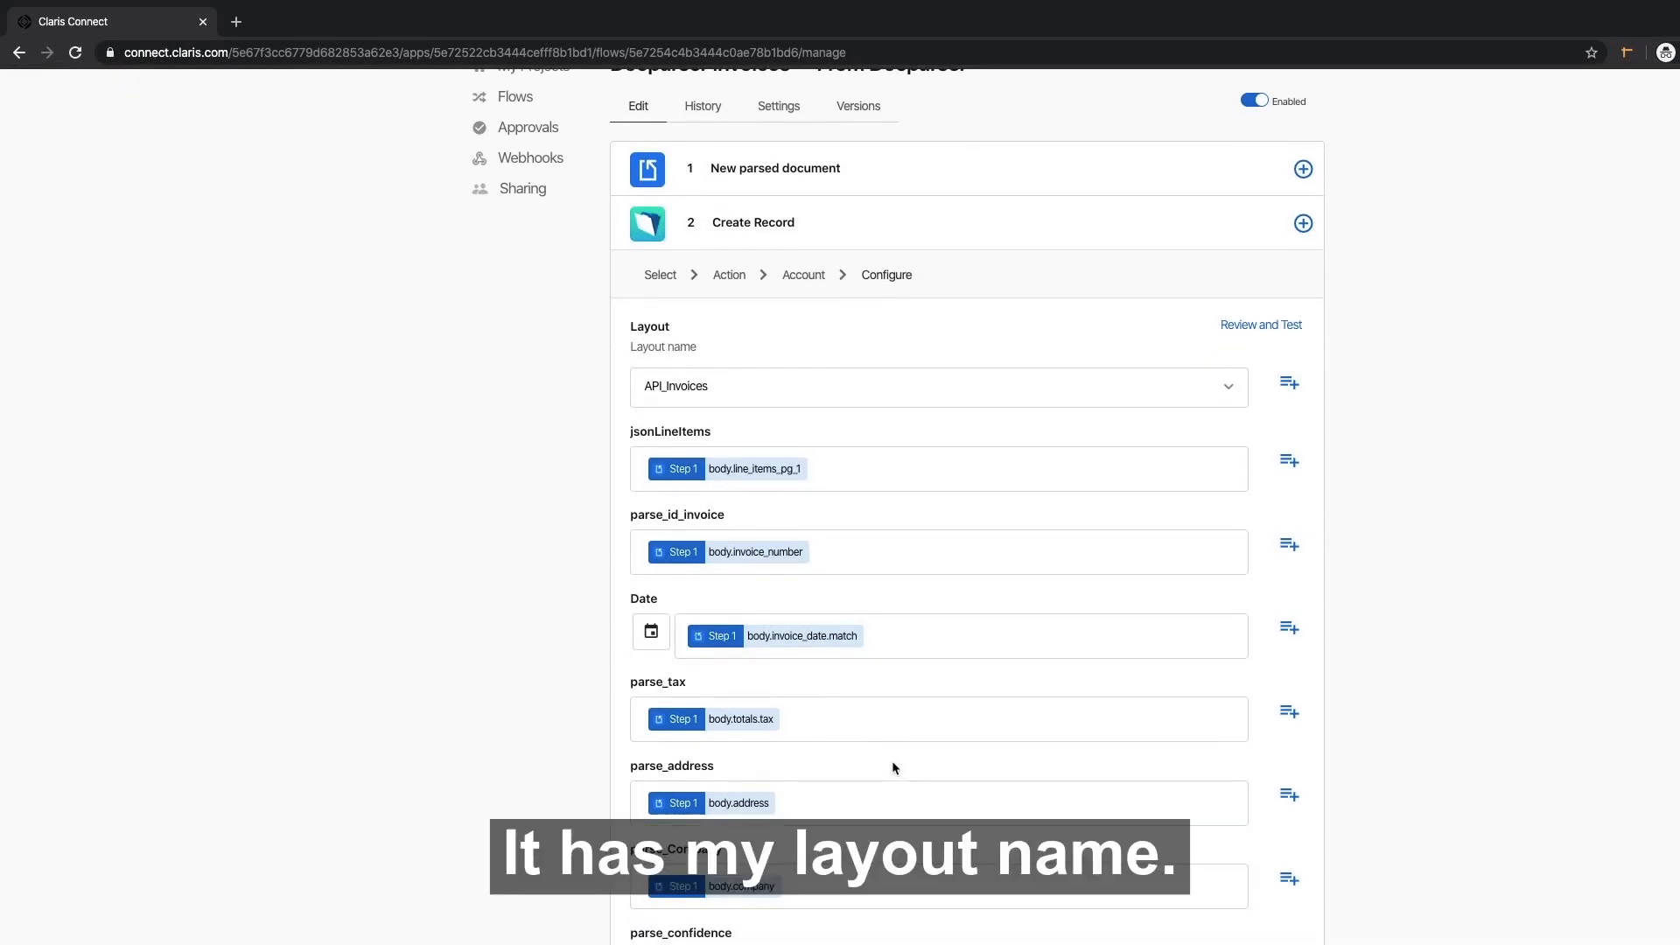
scroll(919, 765, down, 10)
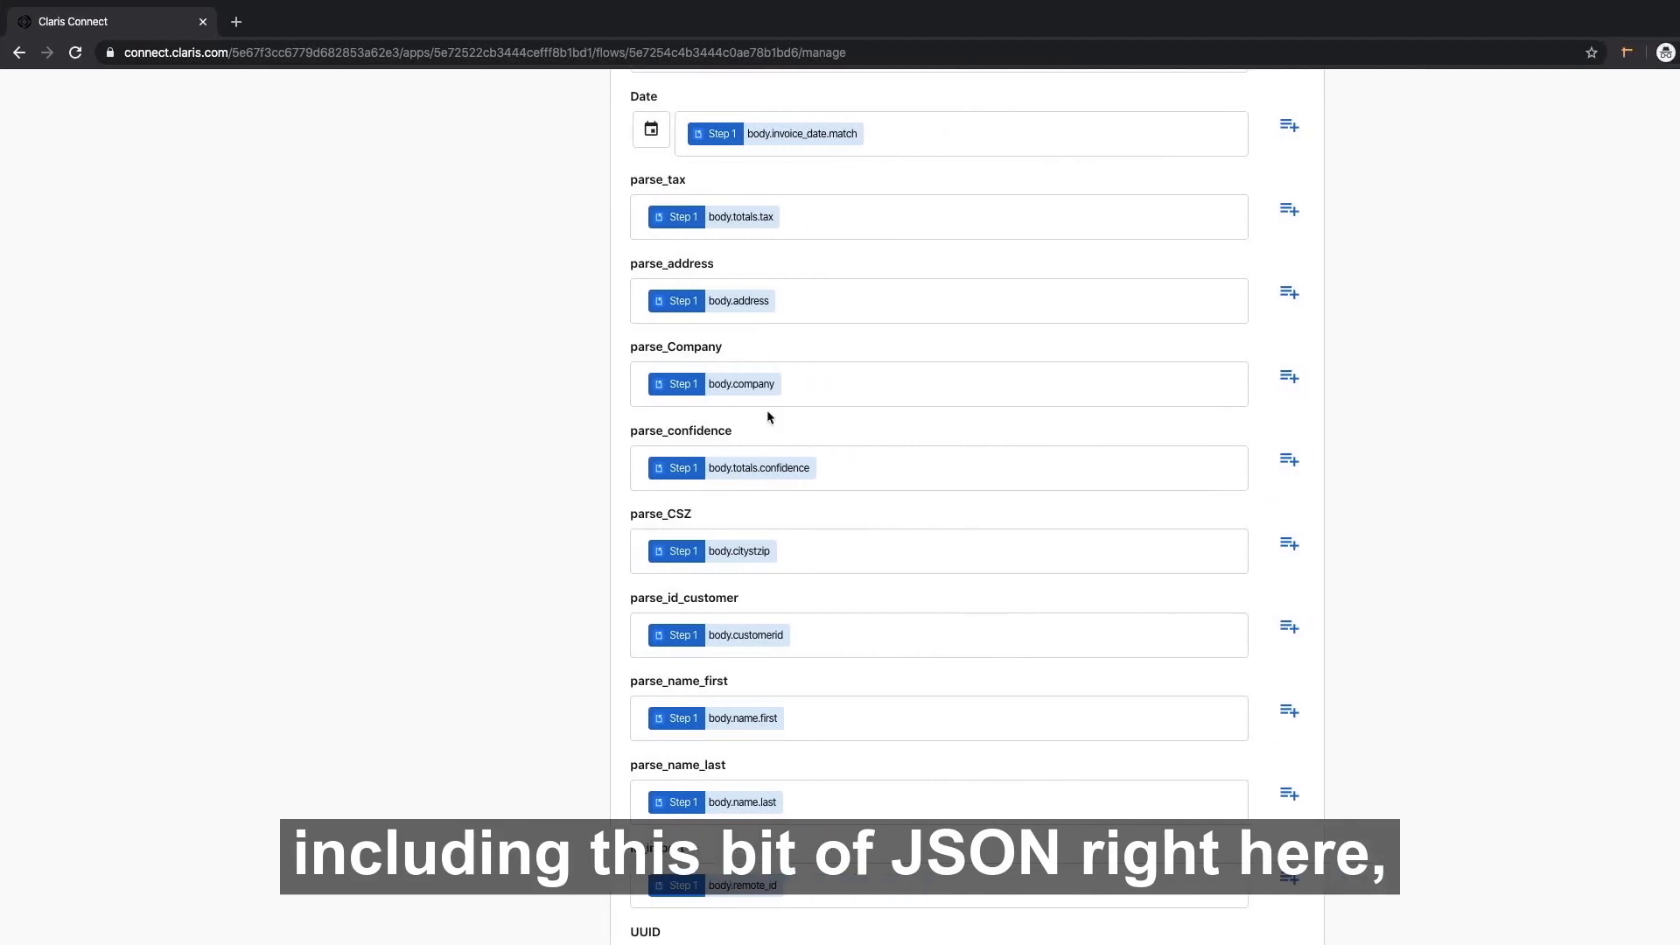
scroll(769, 418, up, 5)
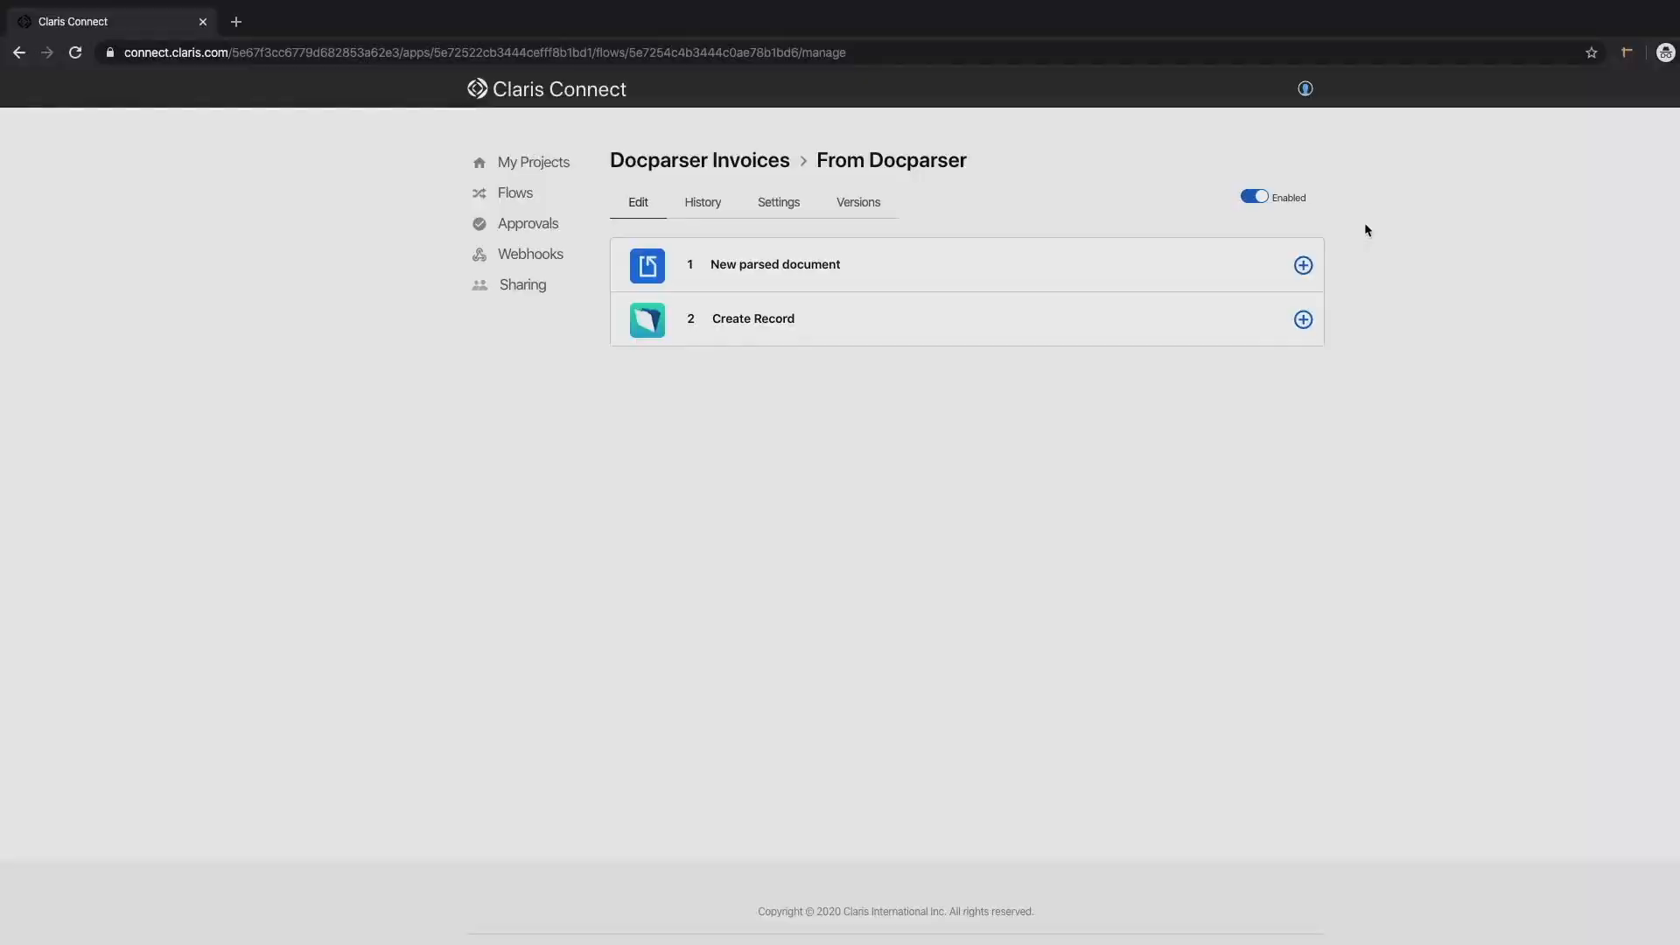
Add a FileMaker Server Execute Script action after step 2 with the existing server account.
click(1302, 320)
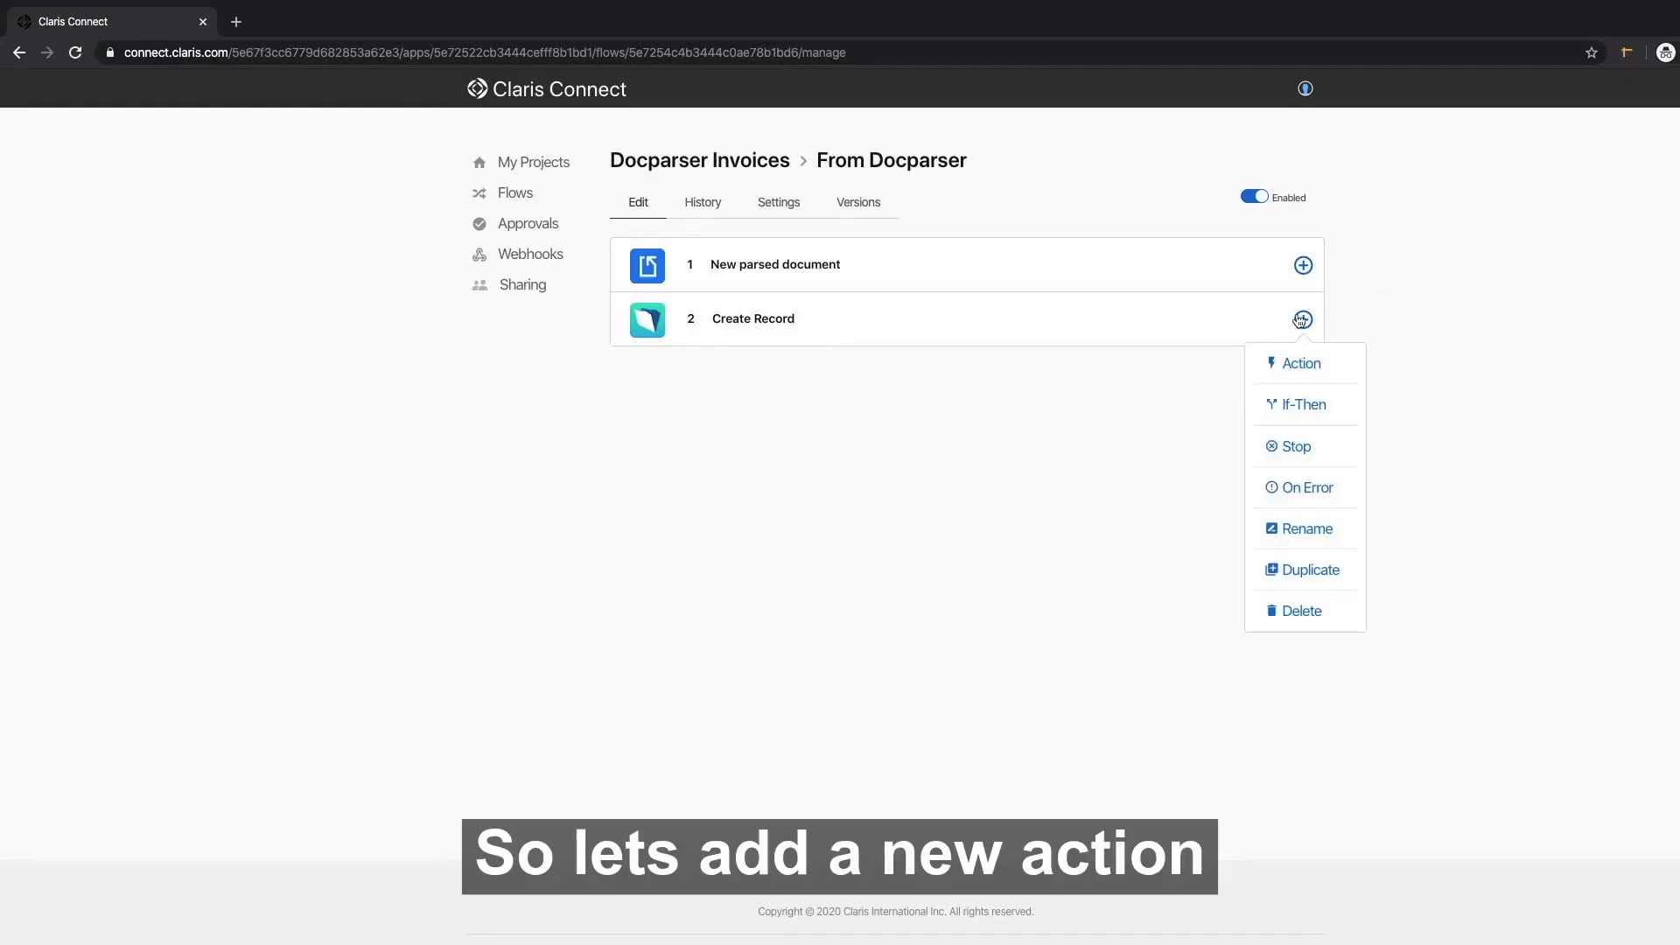
click(1307, 363)
click(962, 379)
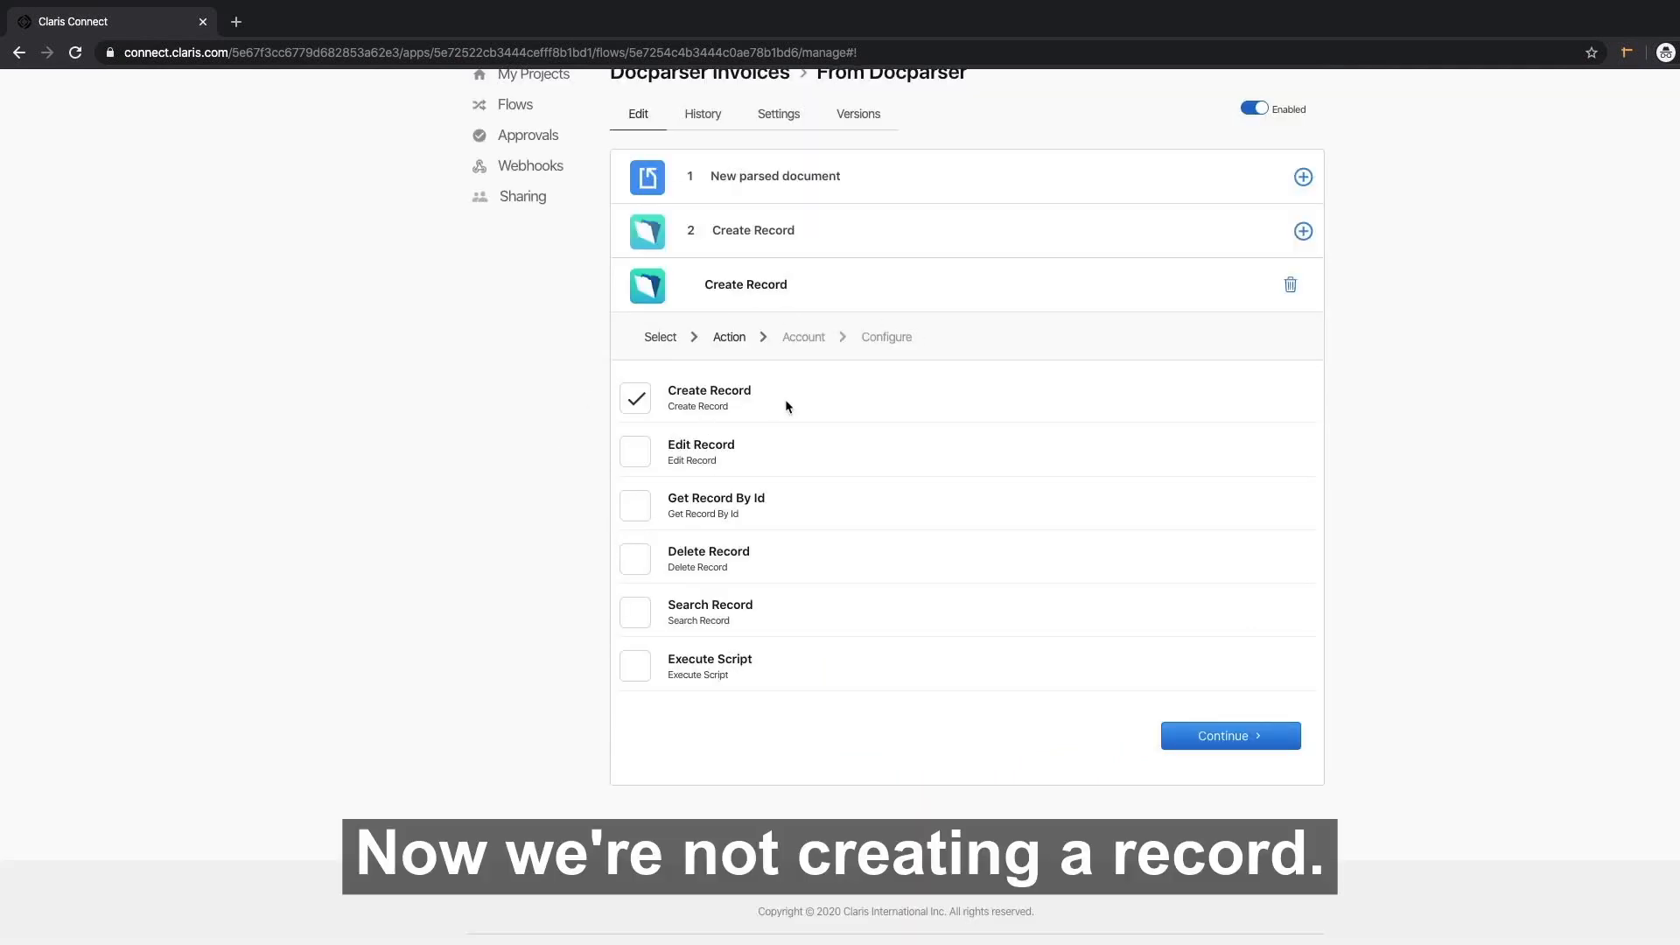
click(635, 666)
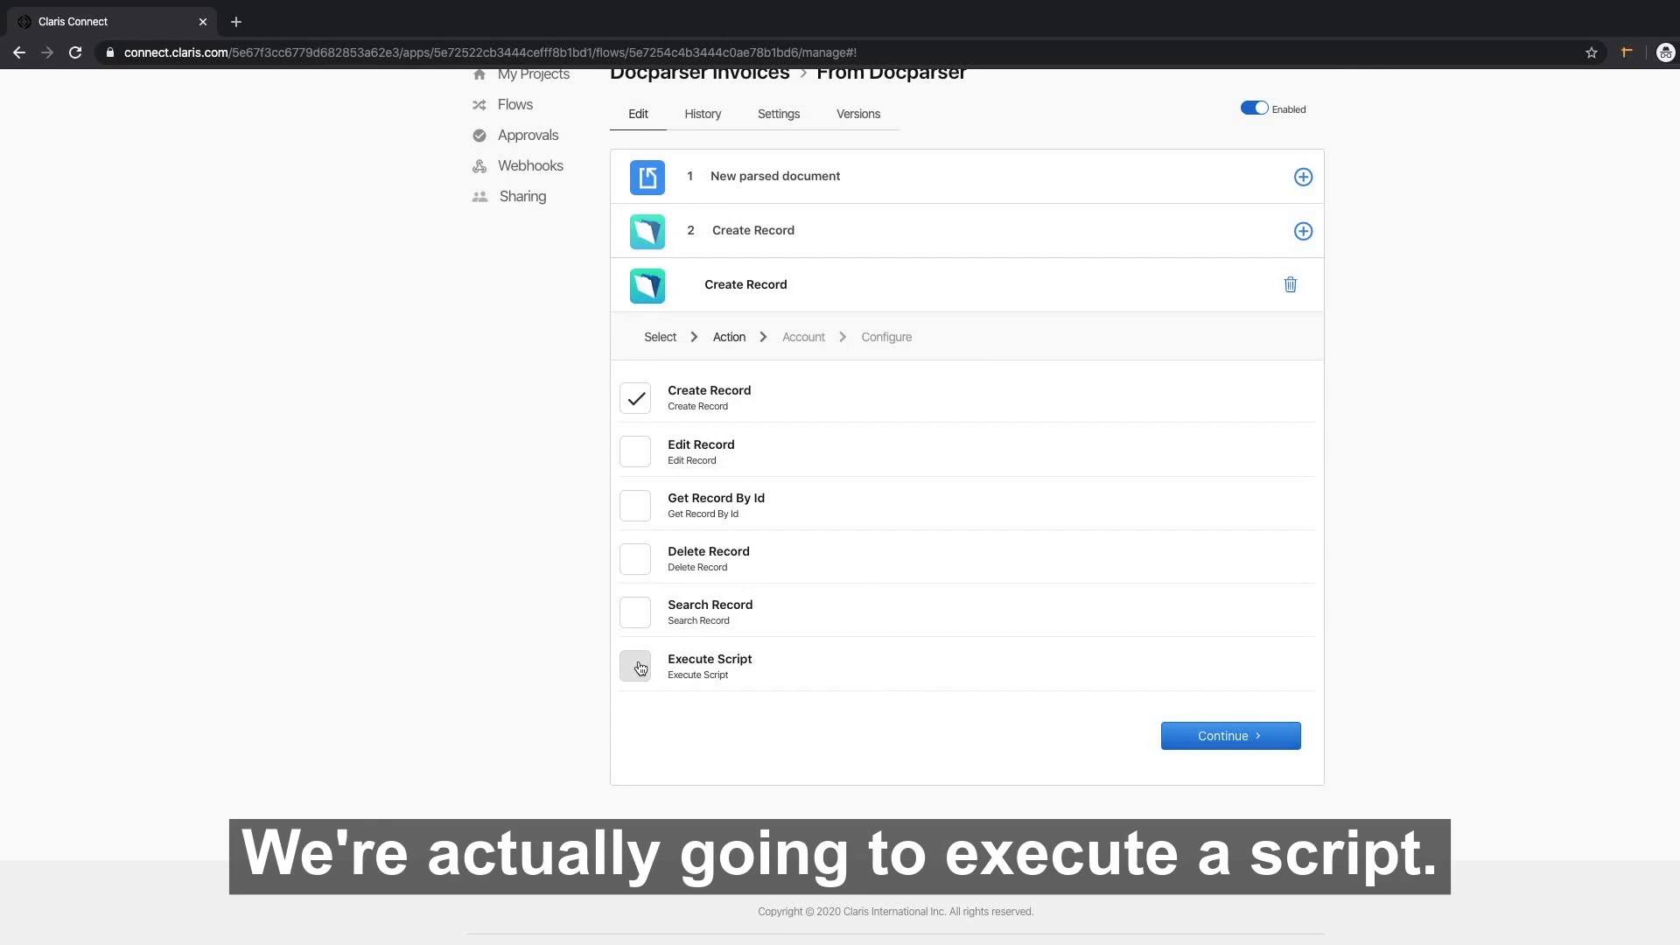
click(1242, 735)
click(645, 496)
click(1239, 560)
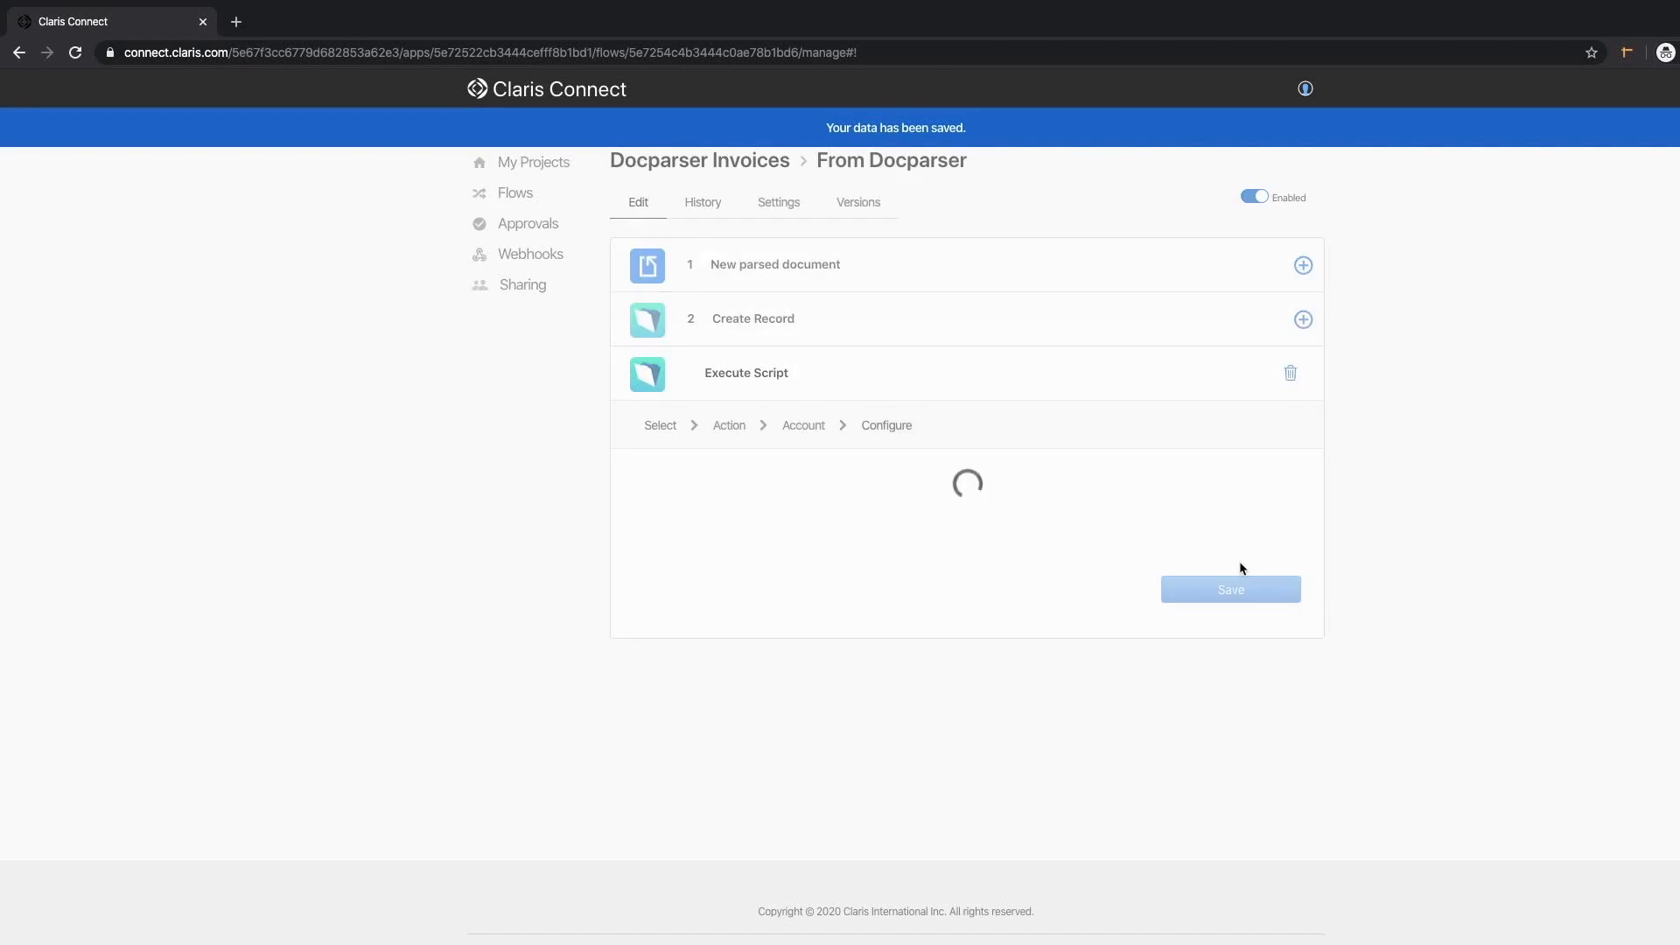
Set the step to run the ParseNewRecord script on the API_Invoices layout.
click(953, 541)
text(a)
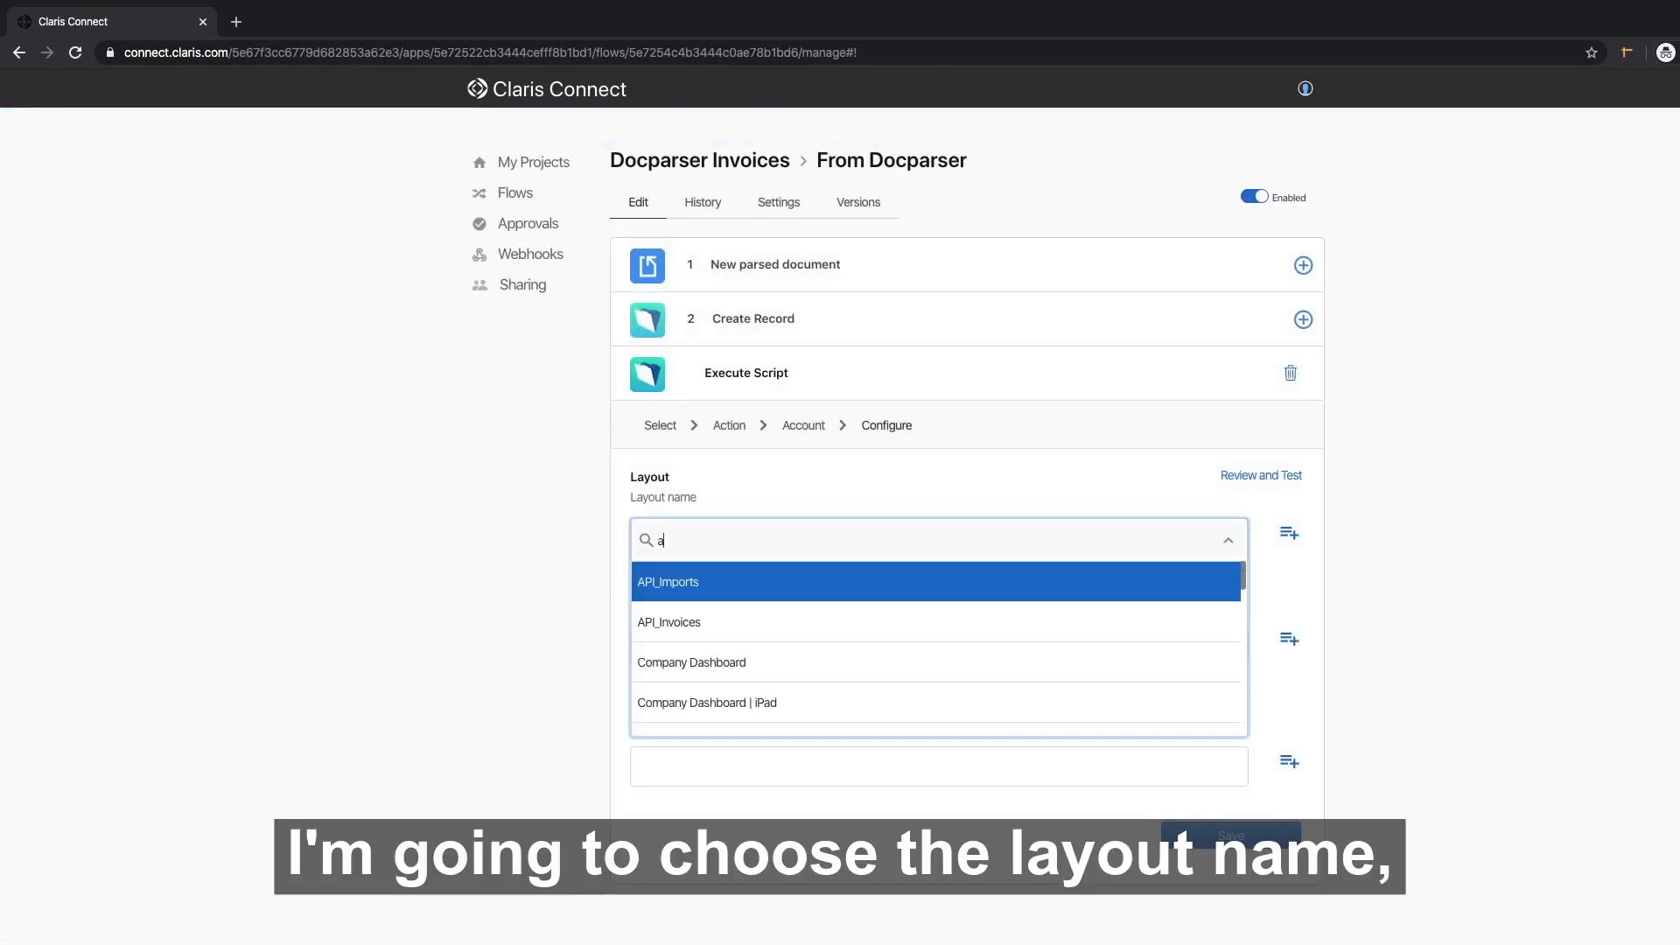
text(pi)
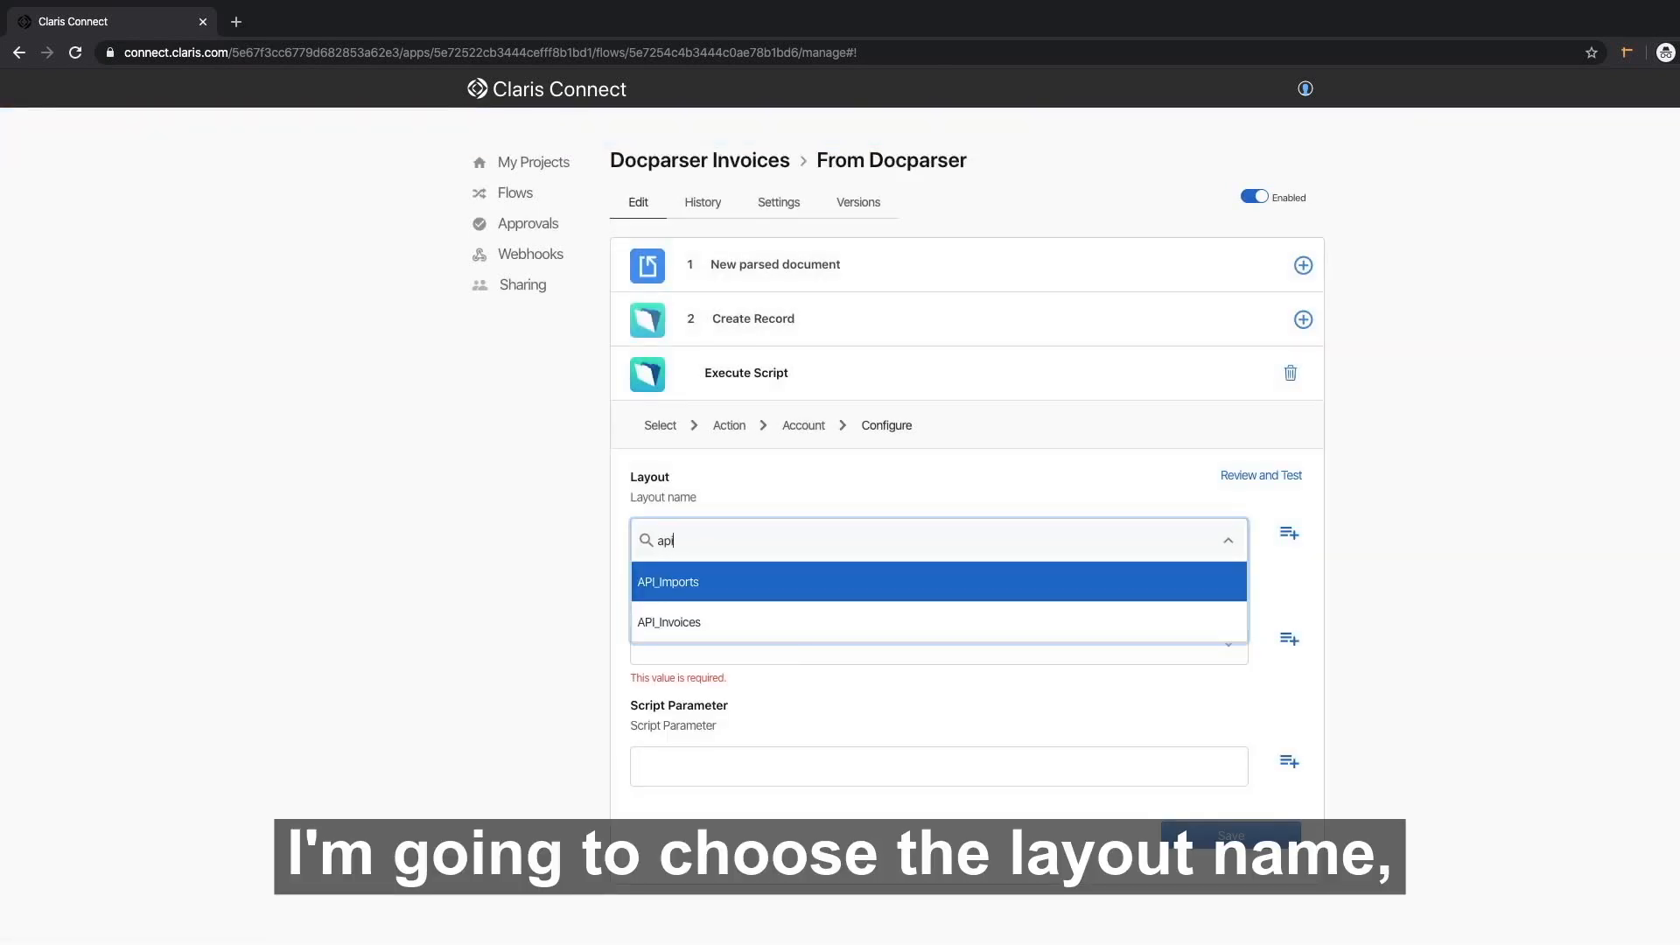
click(731, 626)
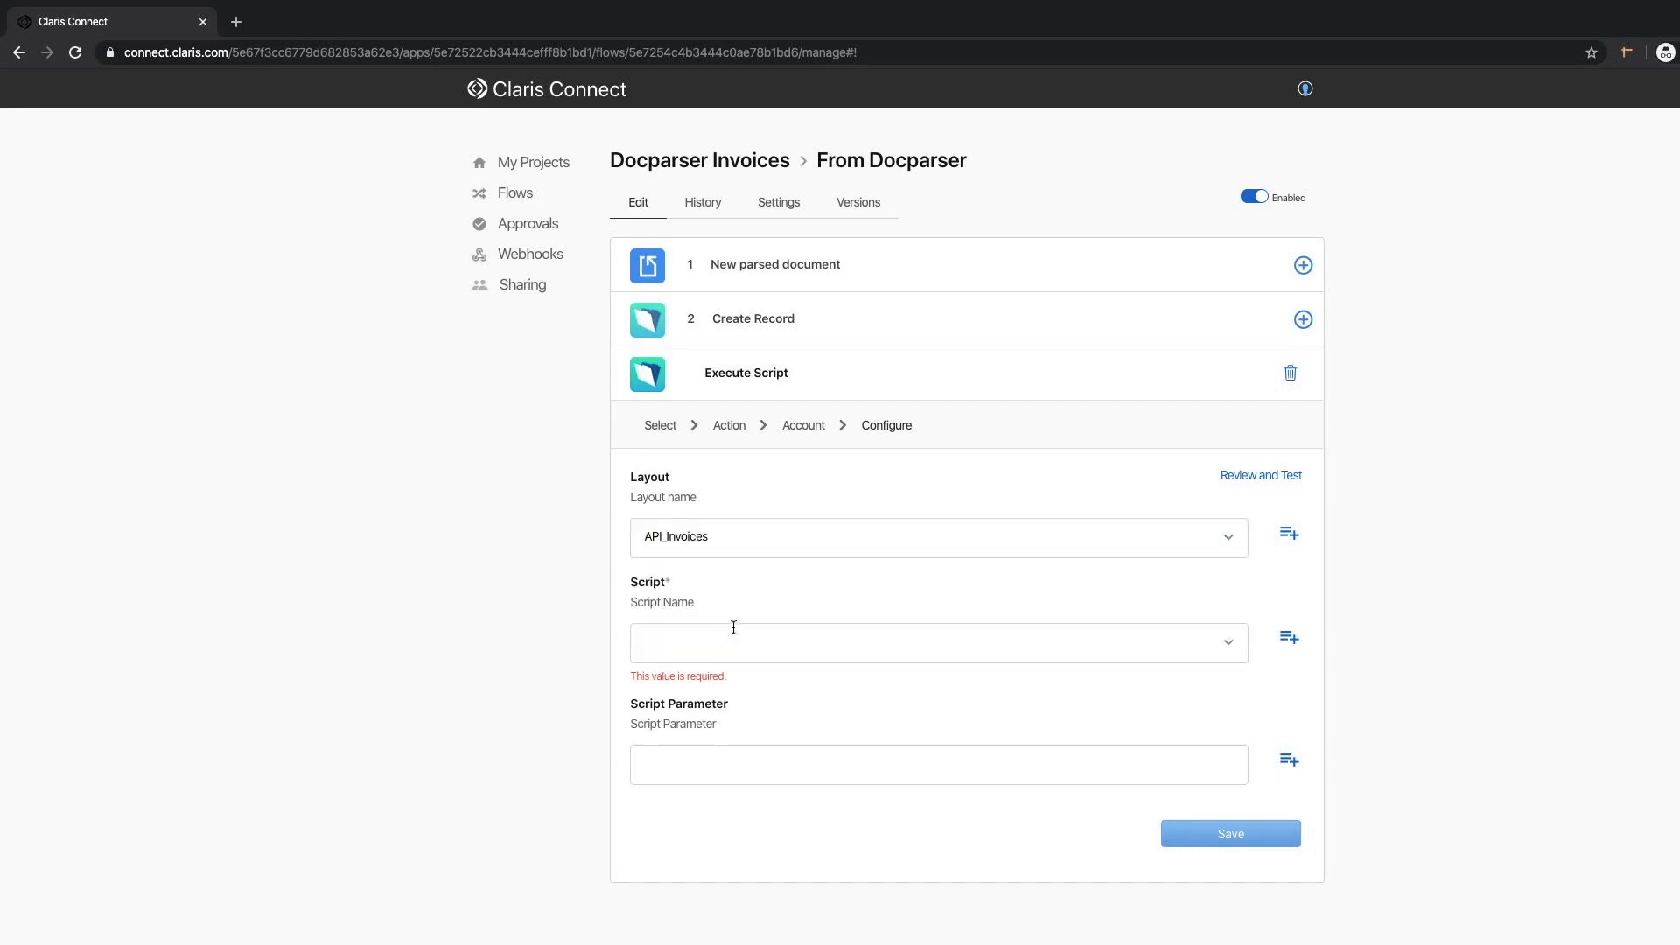
click(1229, 643)
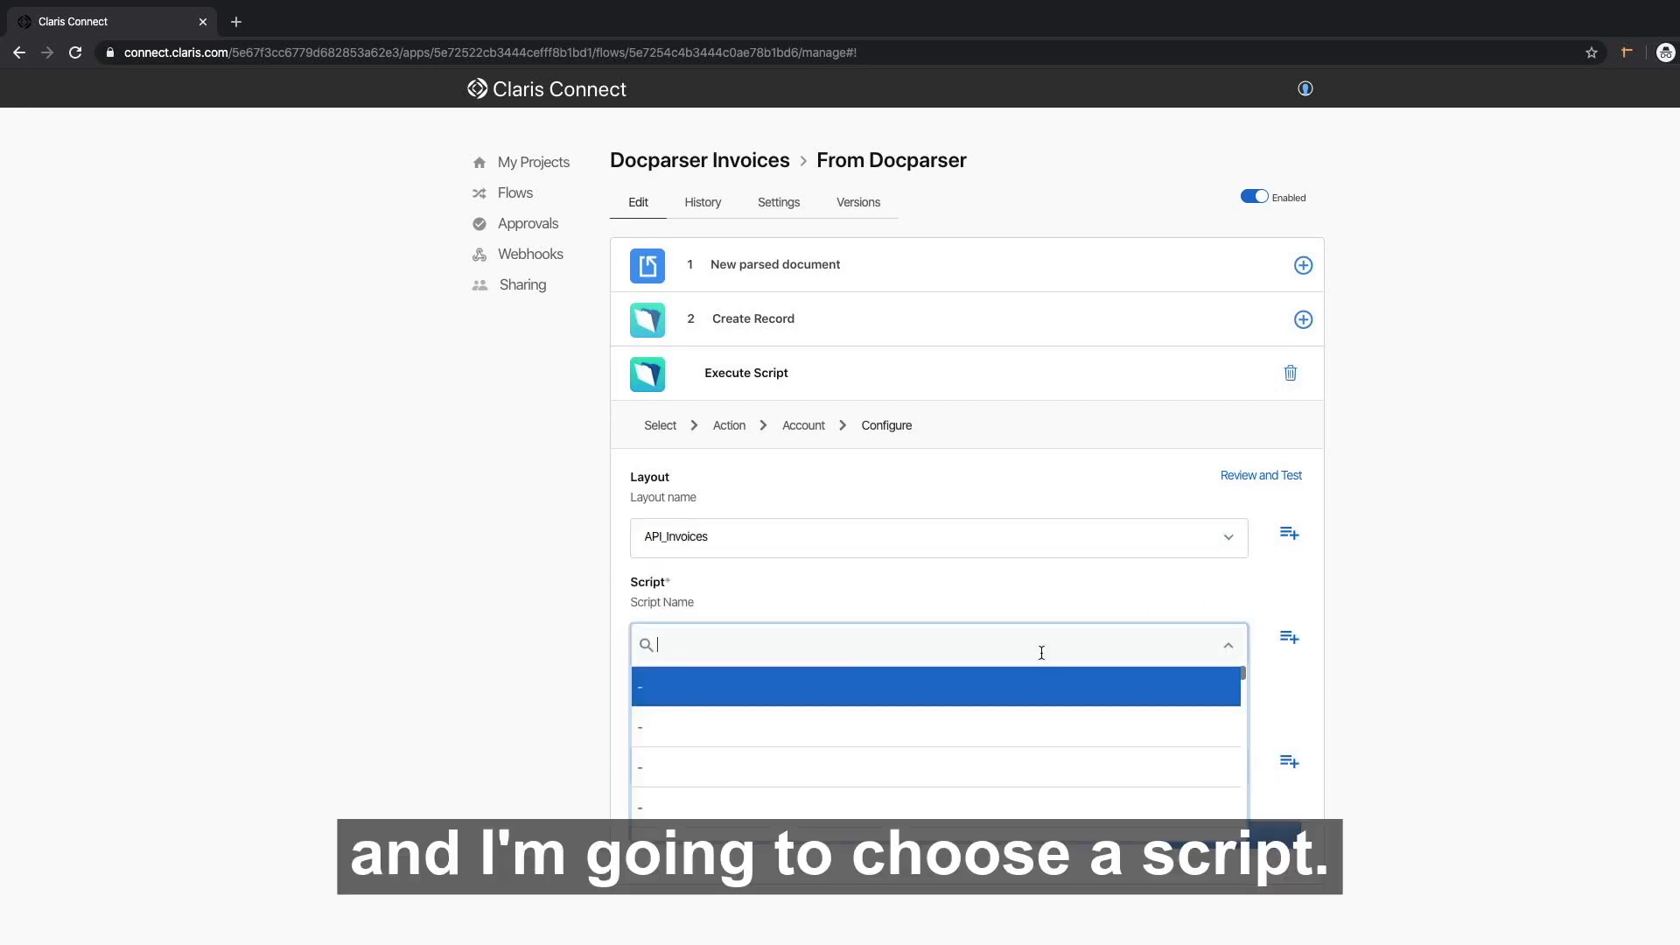
text(parsen)
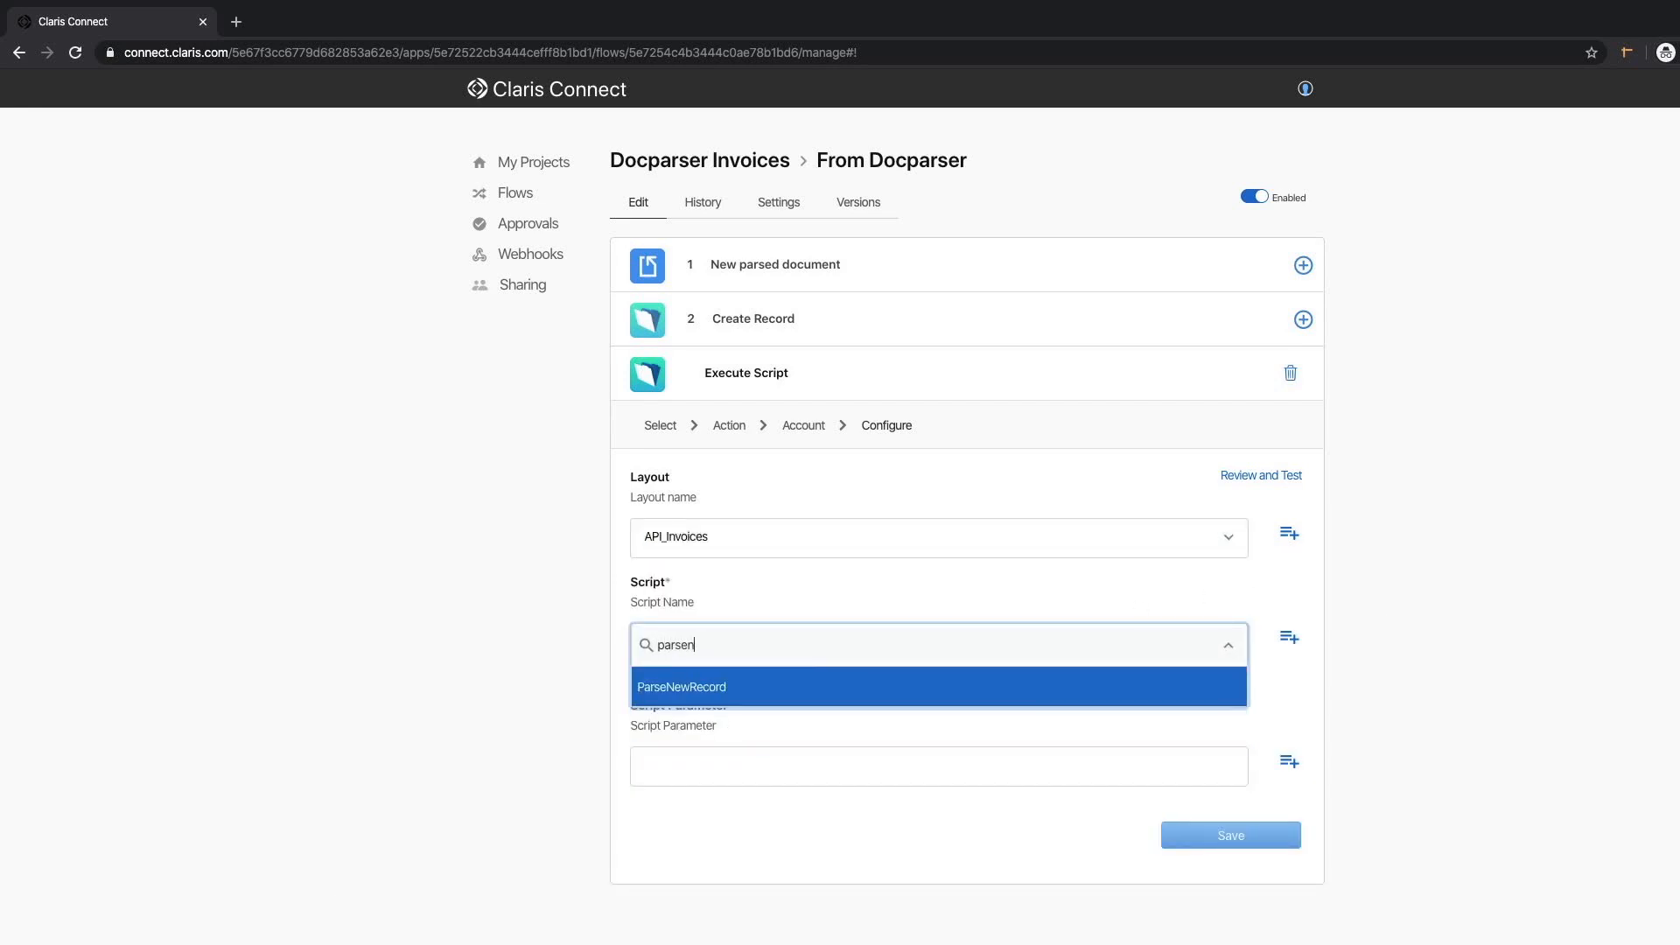
click(711, 697)
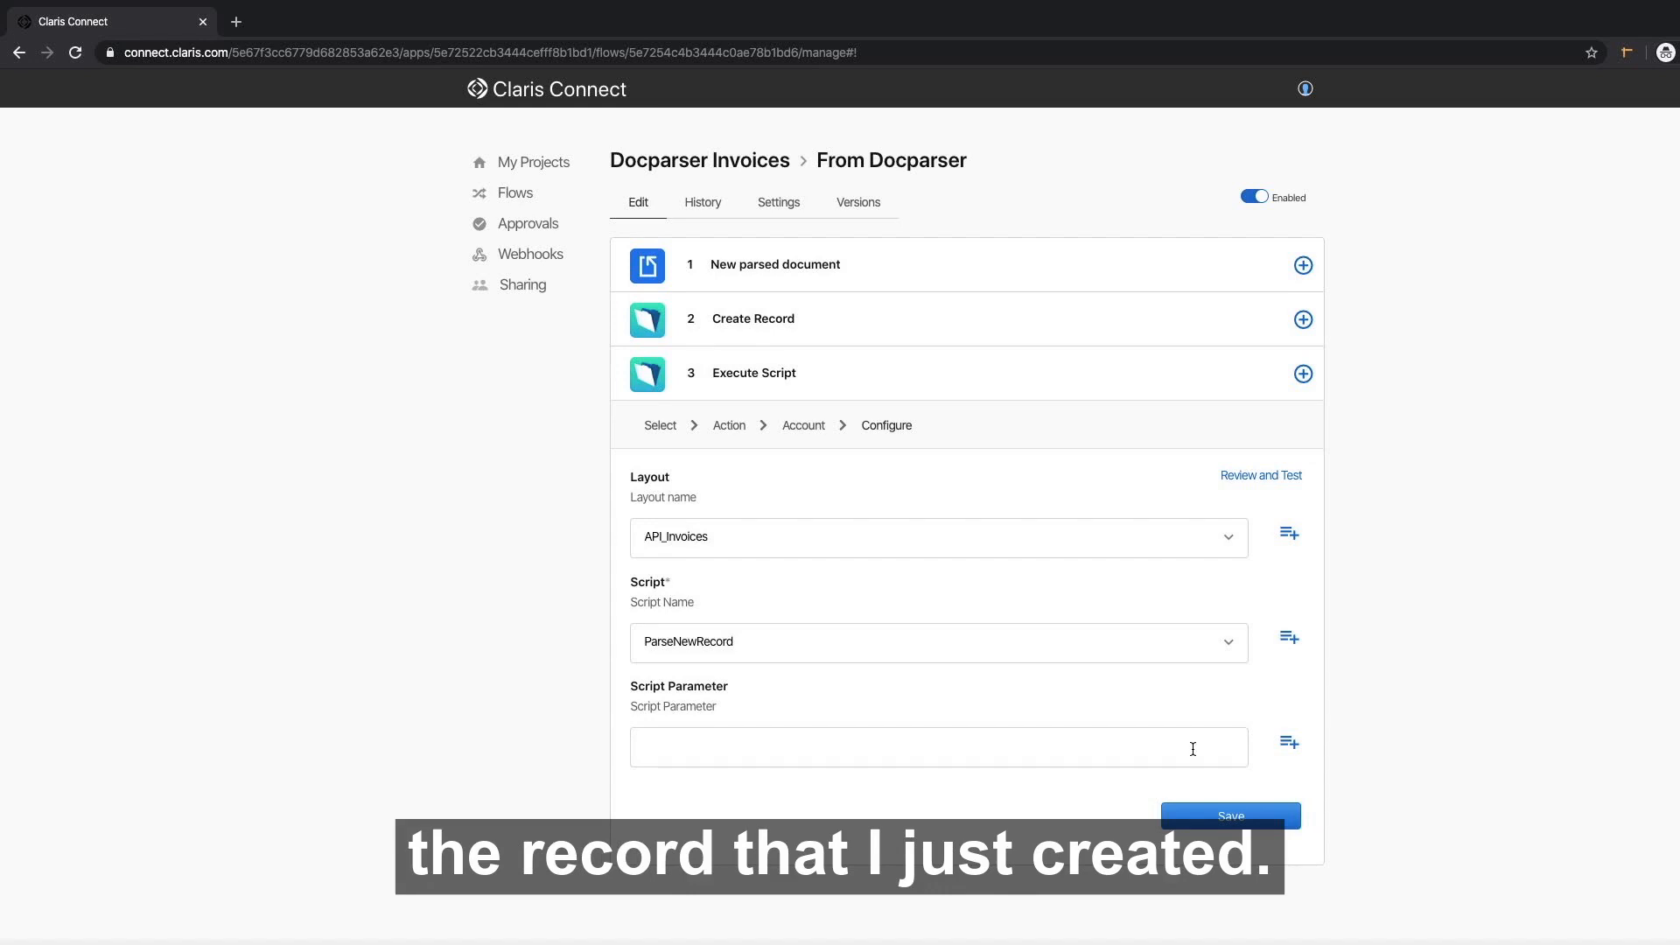
Pass Step 2's response recordId as the script parameter and save the step.
click(1289, 742)
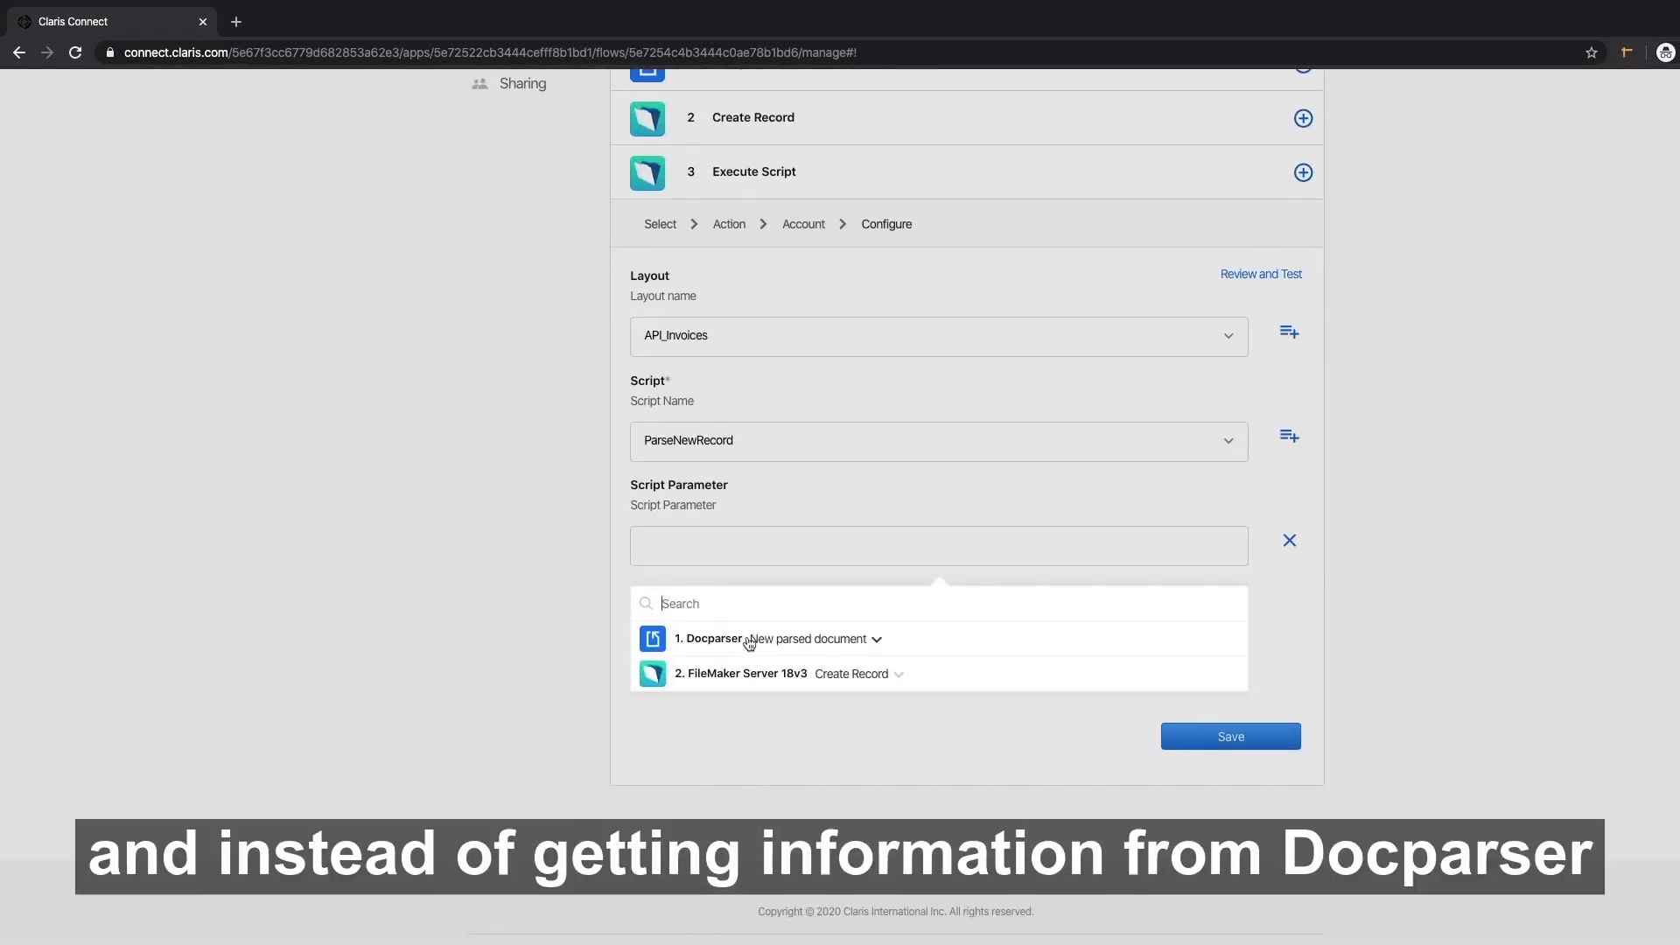
click(720, 675)
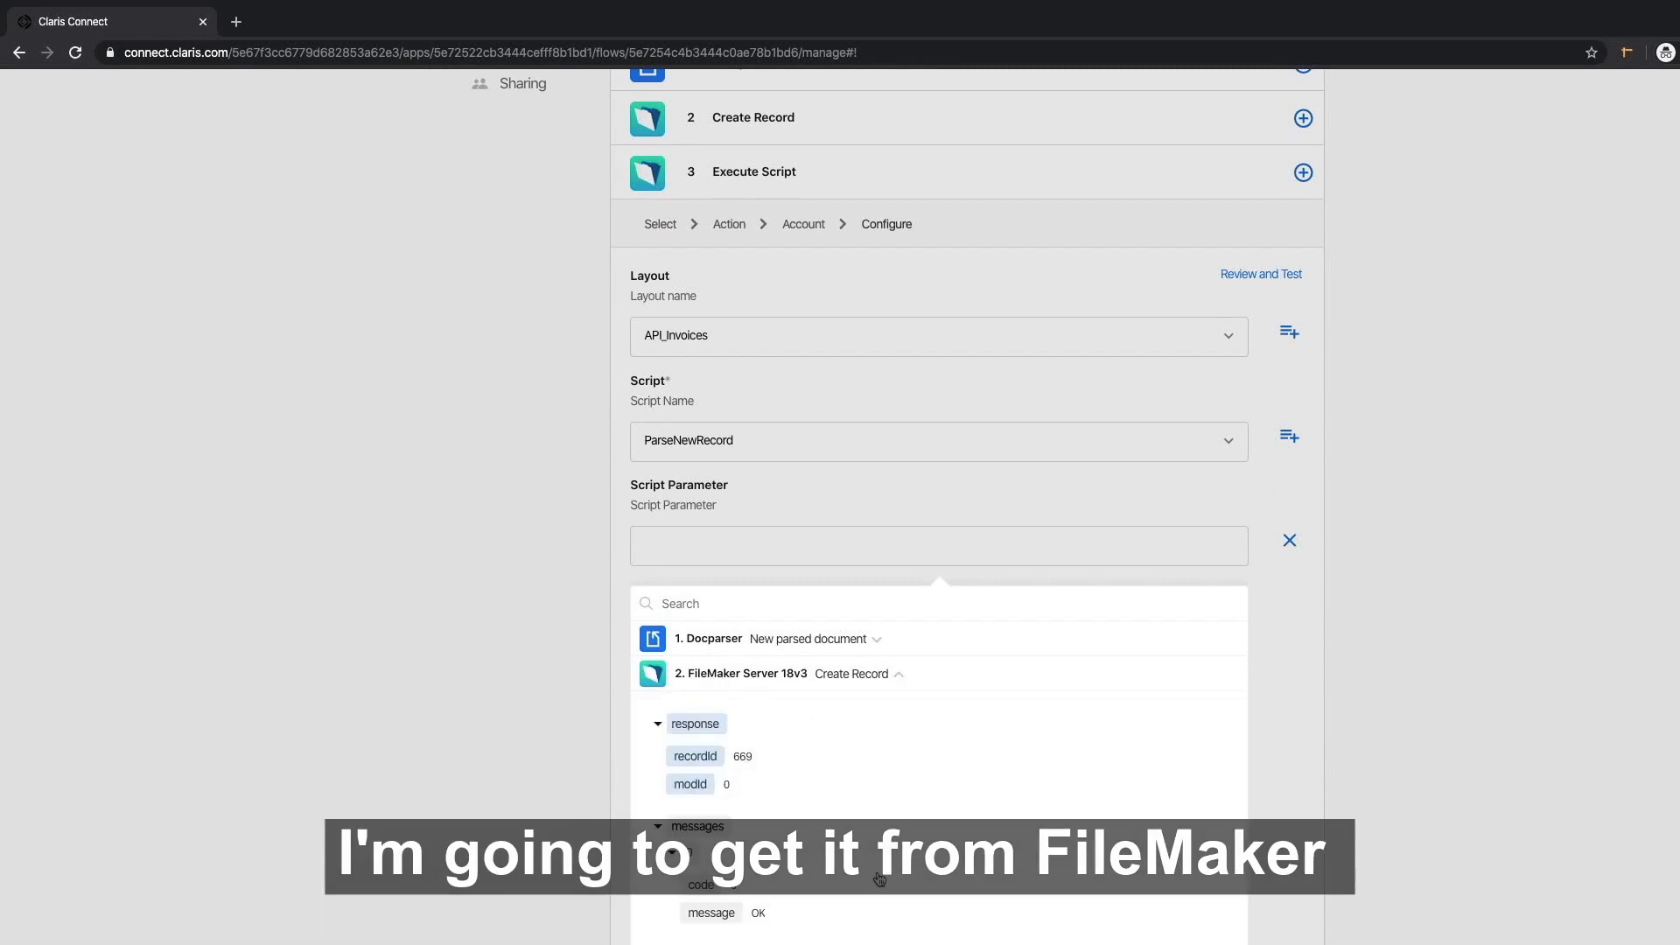
click(695, 756)
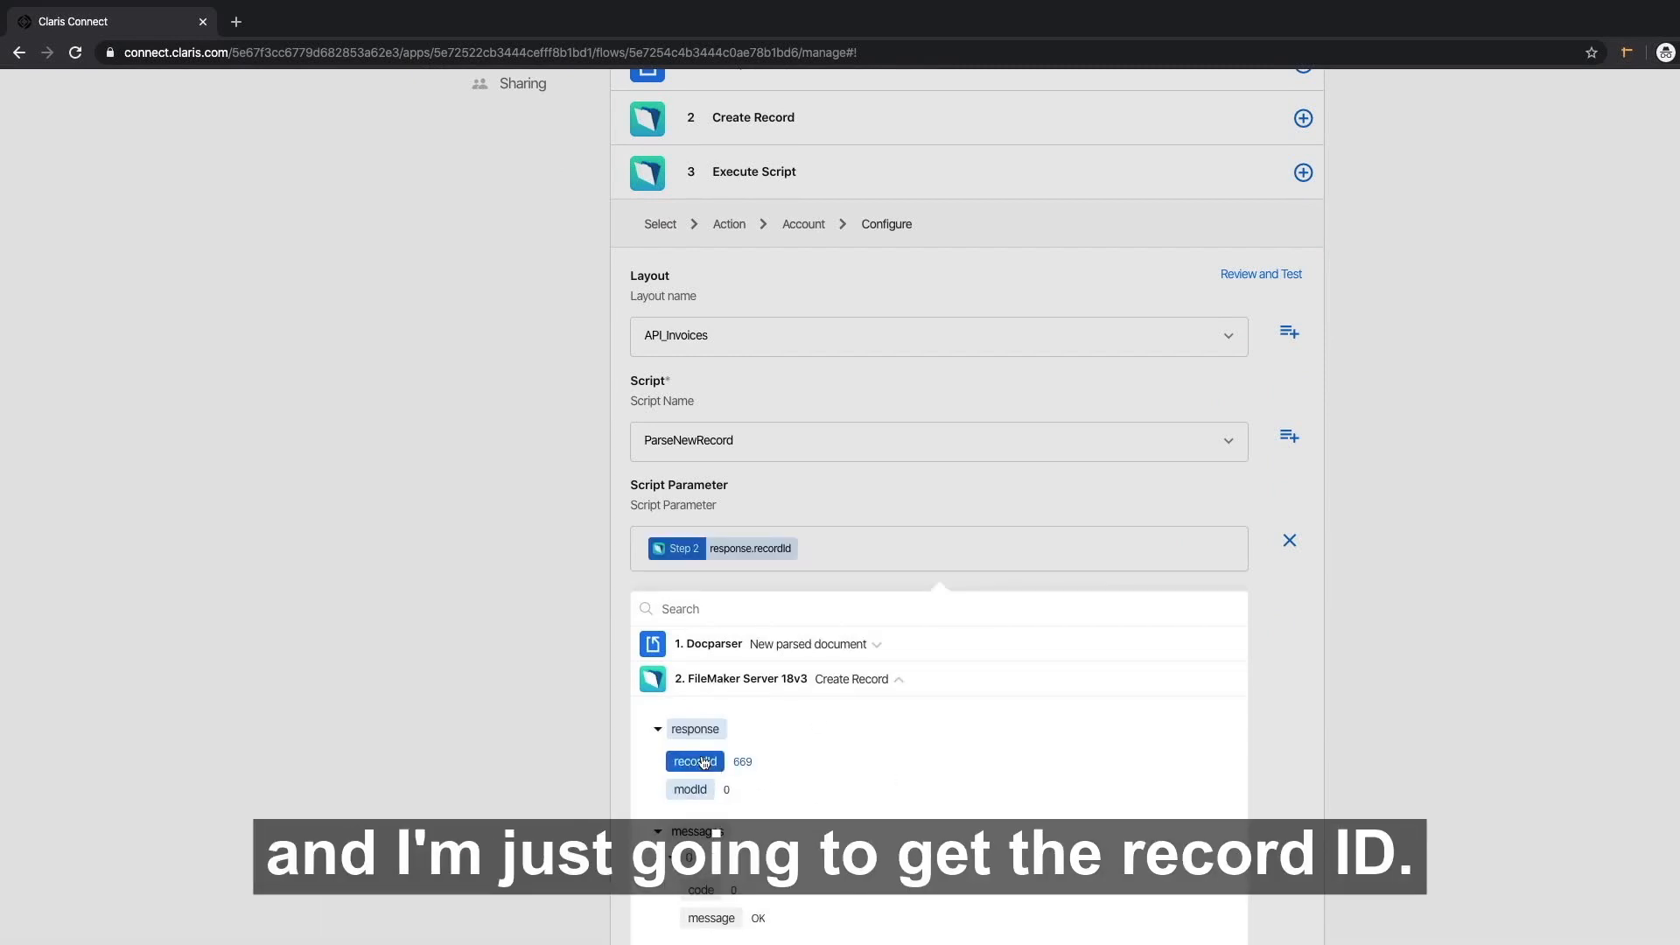
click(453, 622)
scroll(840, 665, up, 1)
click(1229, 717)
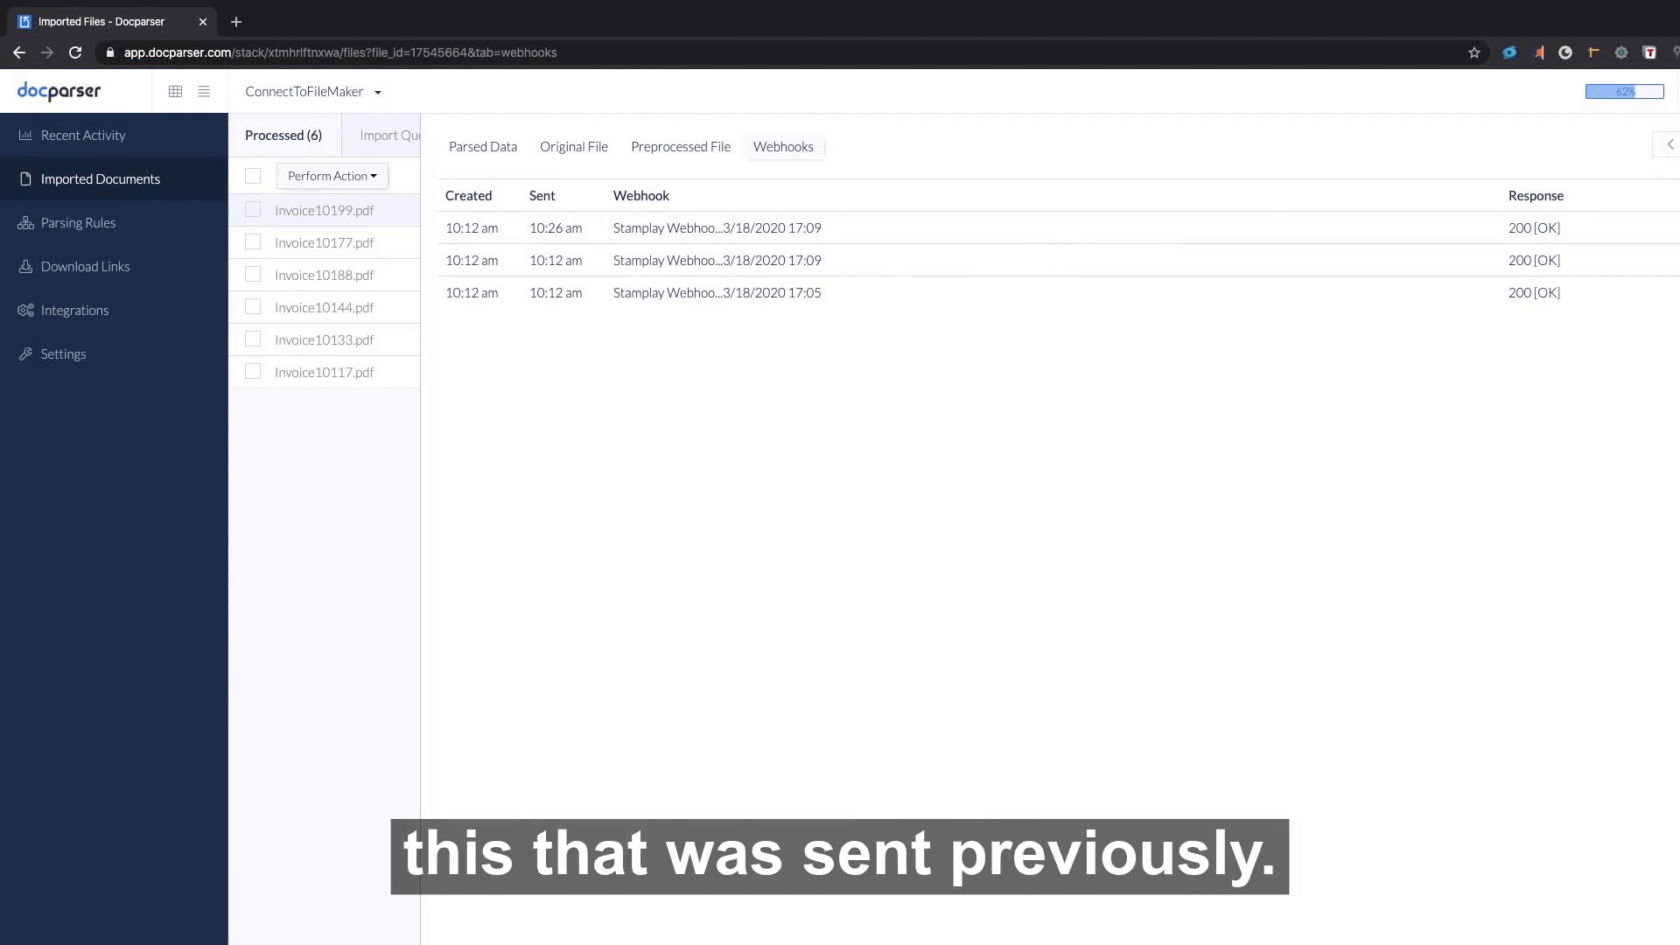
Replay Invoice10199.pdf's webhook in Docparser so it resends at 10:31 am.
click(1677, 228)
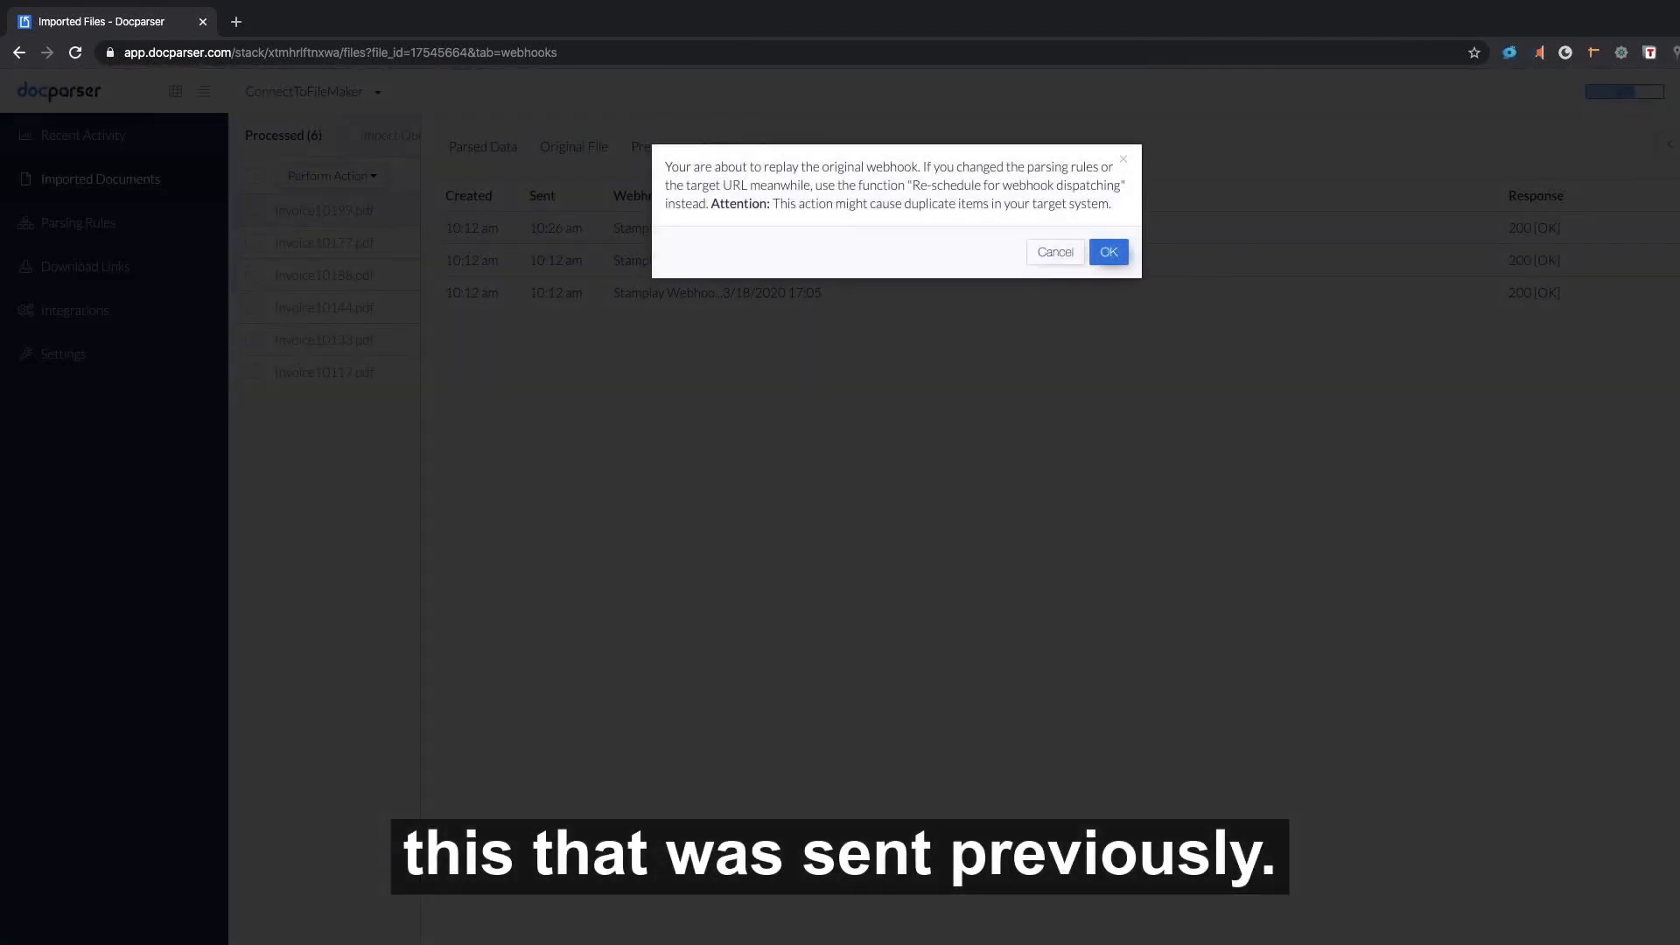
click(1109, 253)
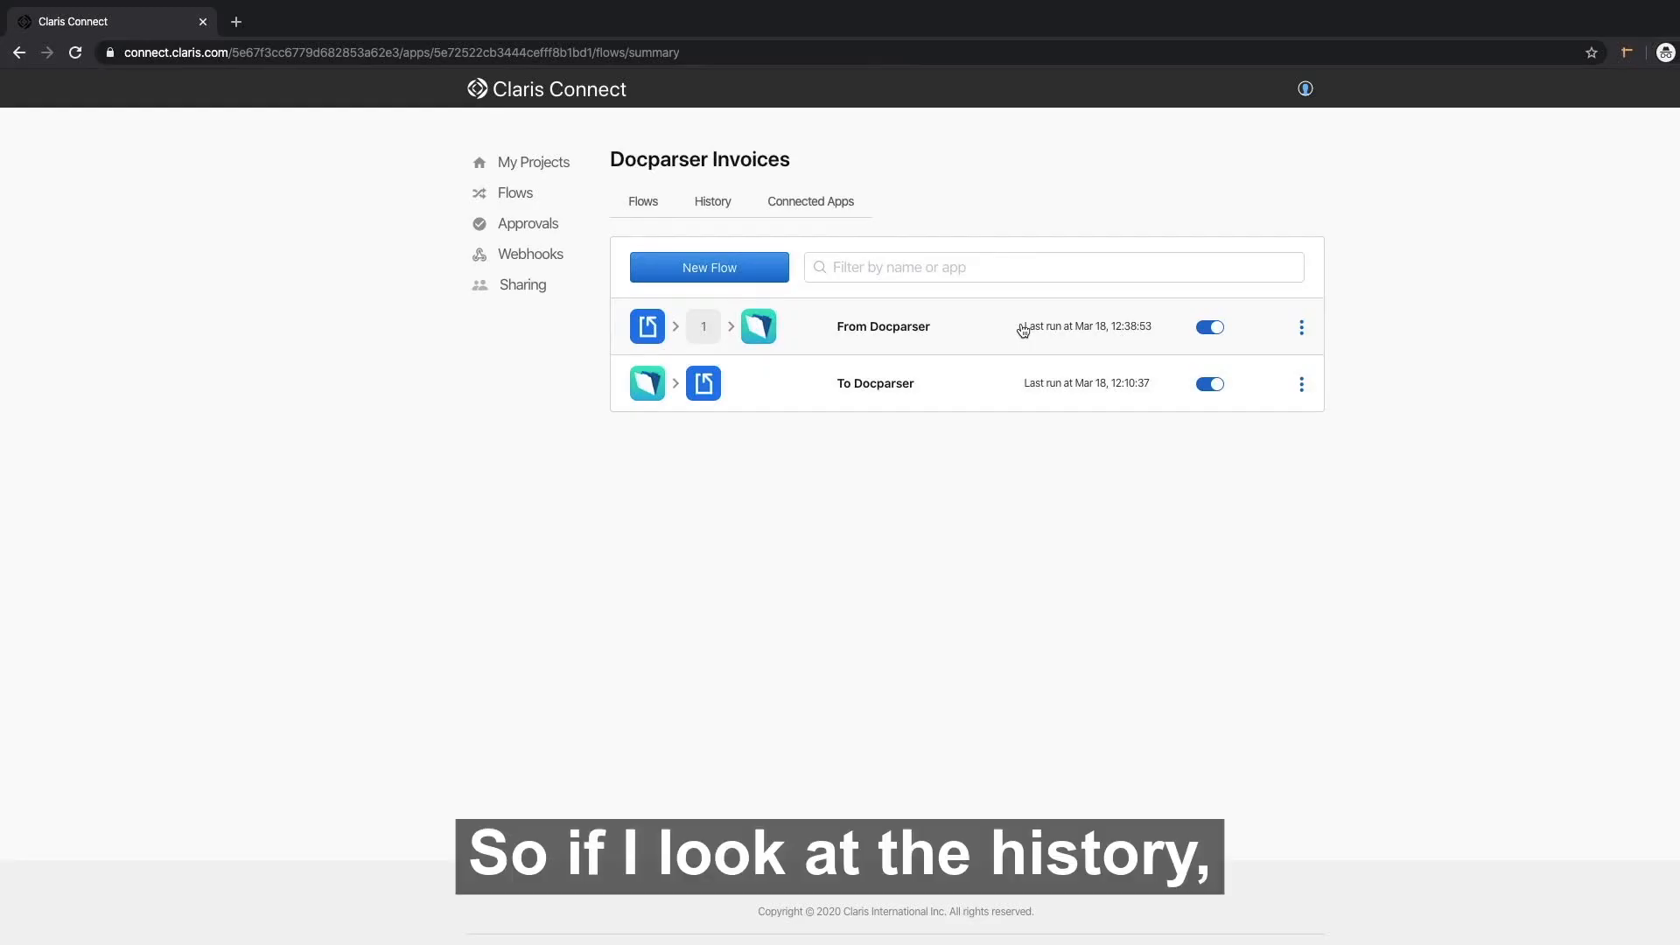
In the From Docparser flow's history, open the version 15 run's Execute Script response.
click(1023, 329)
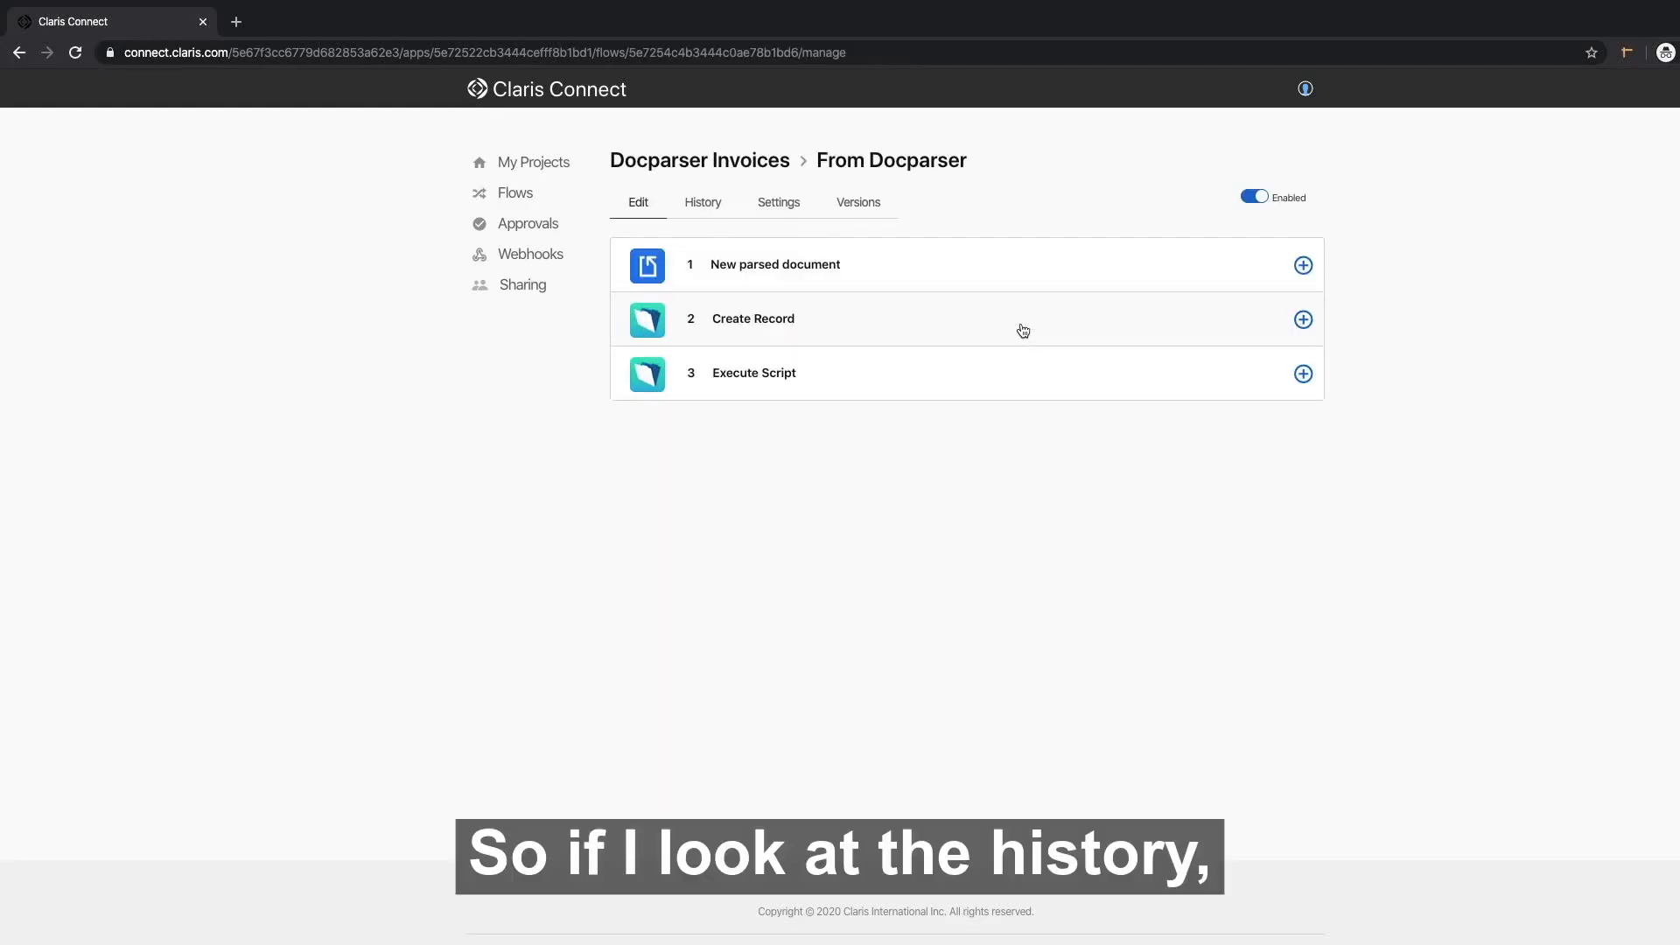
click(704, 210)
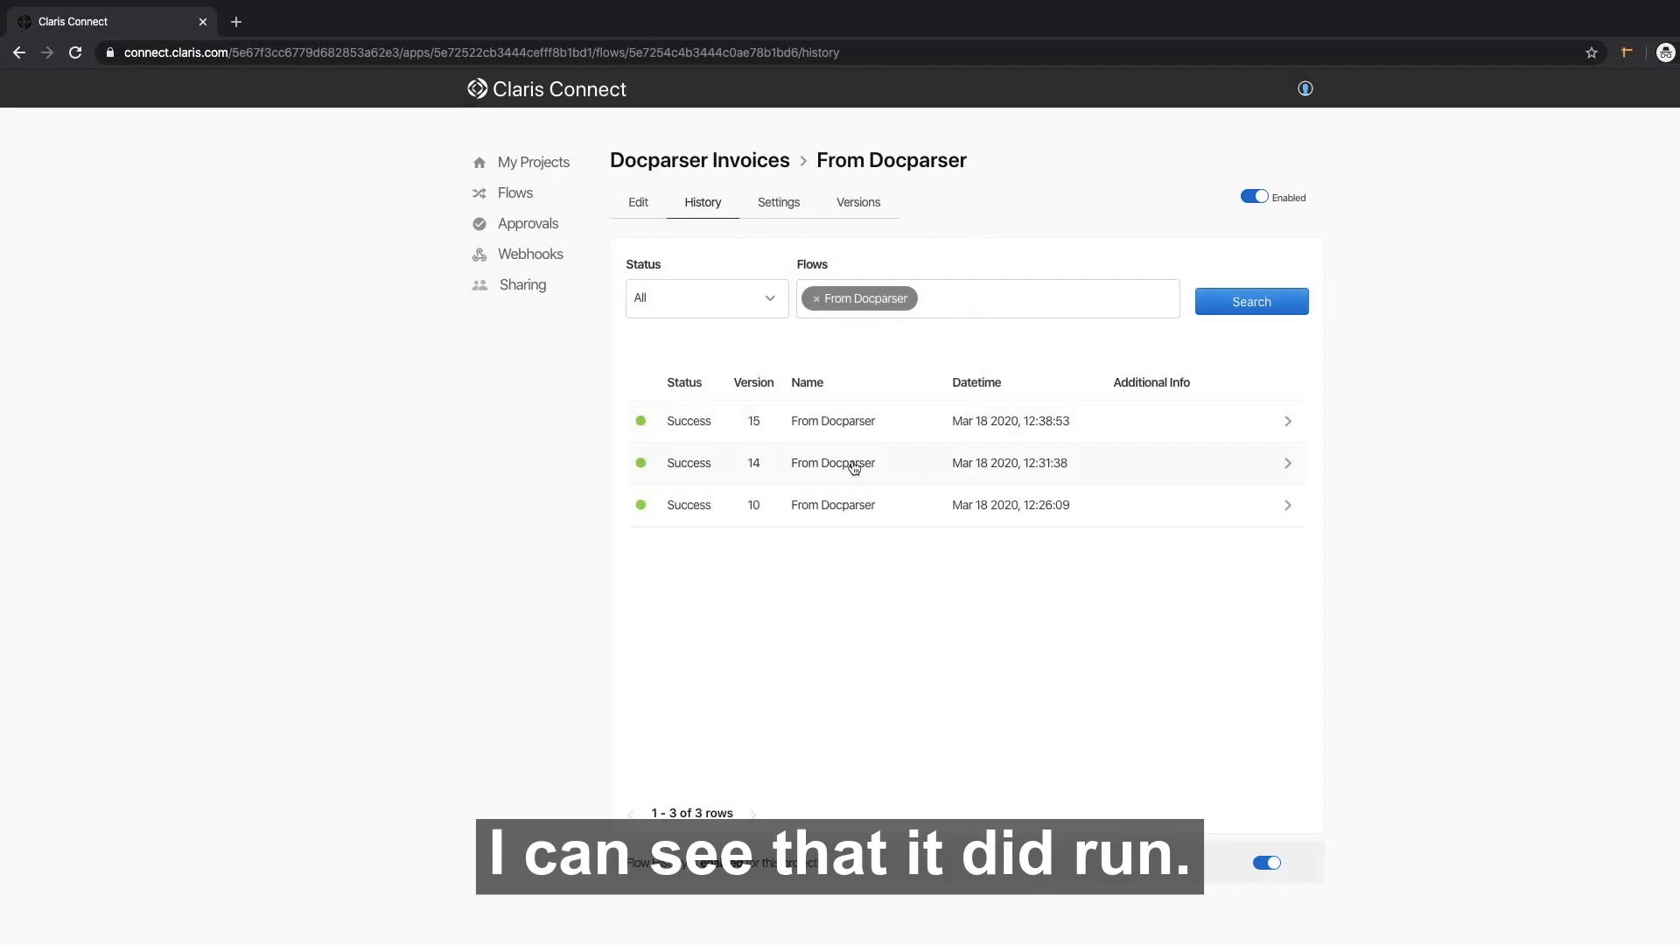
click(849, 423)
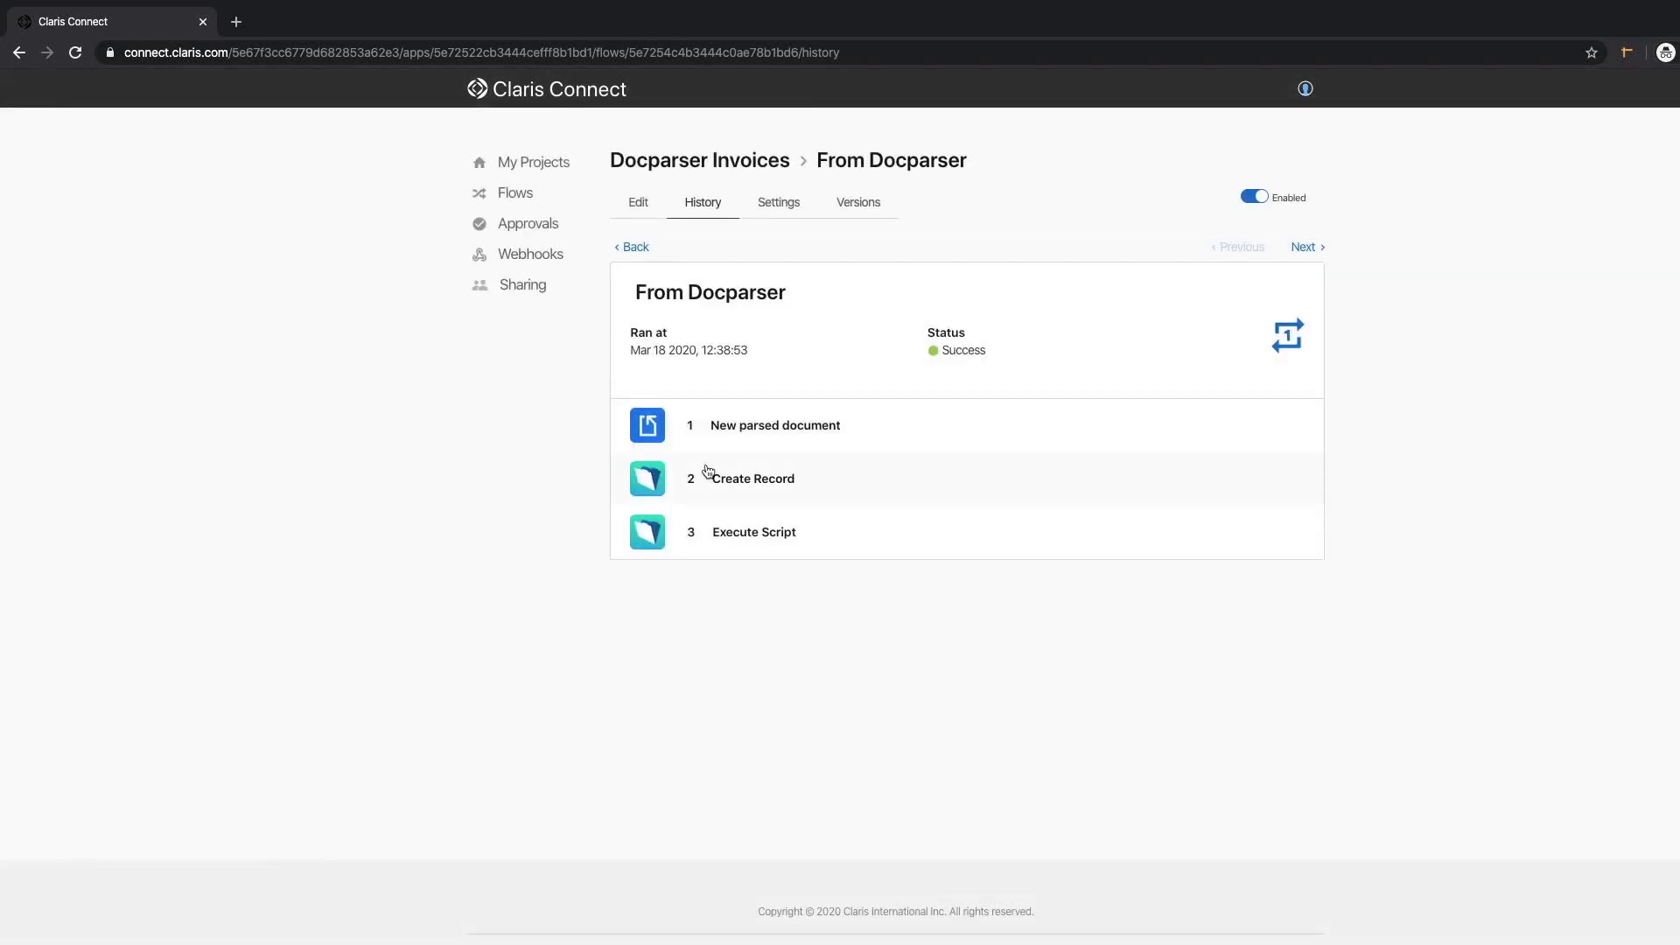
click(746, 536)
scroll(747, 542, down, 3)
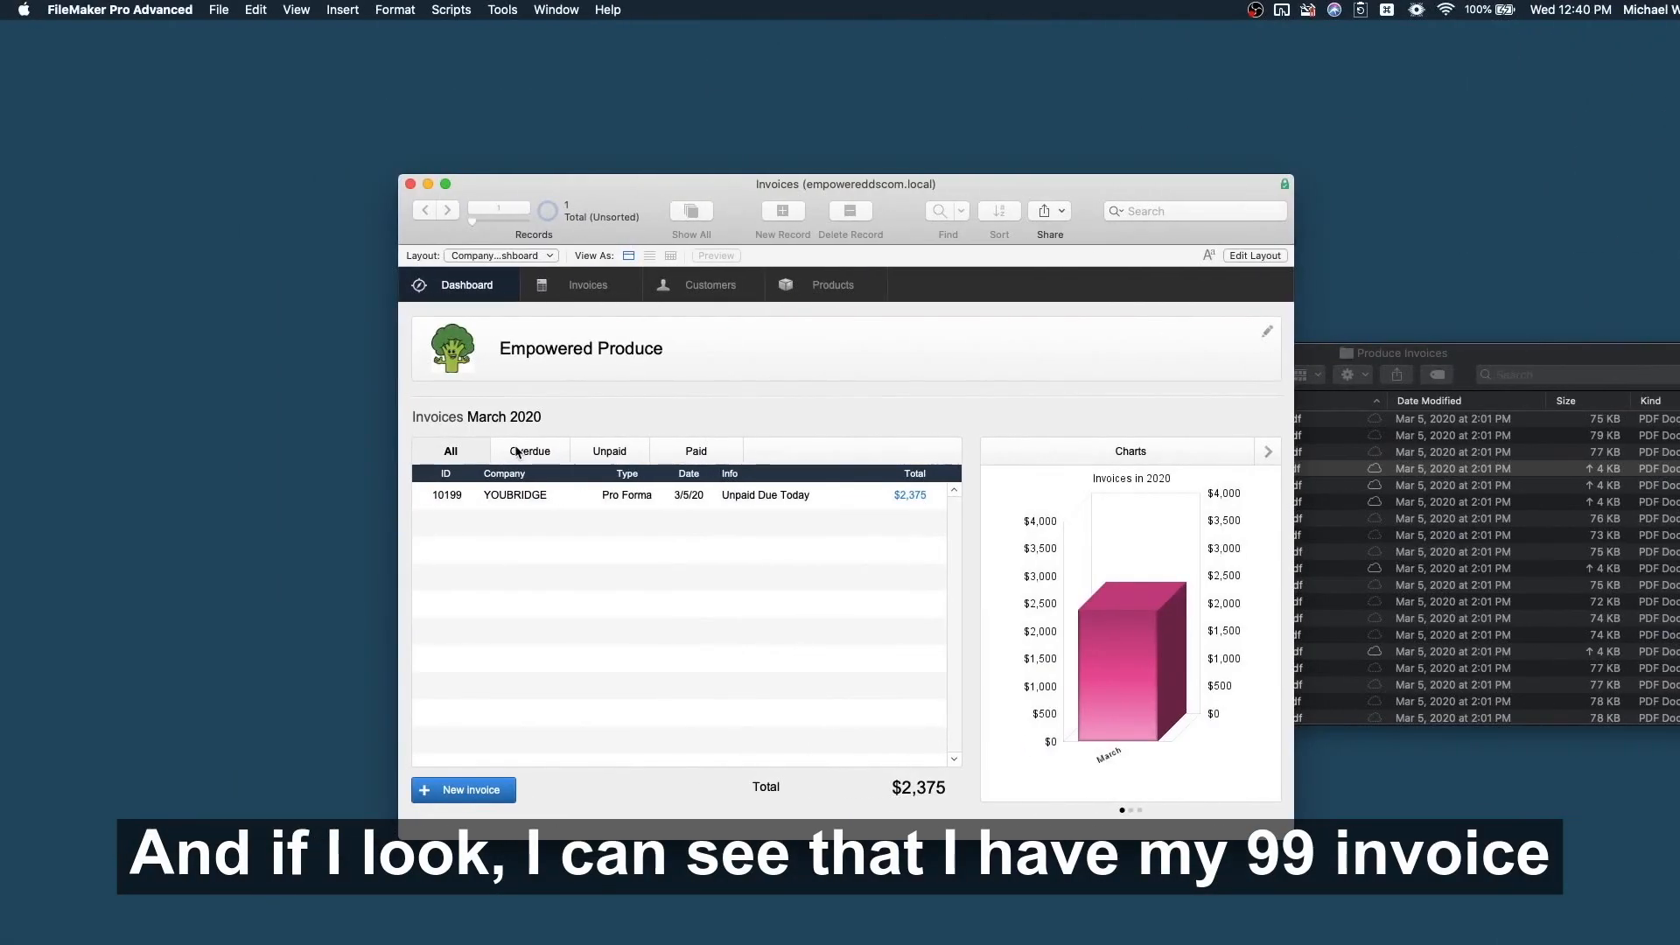
Open invoice 10199, check its YOUBRIDGE customer and the 13 products, then return to its details.
click(578, 284)
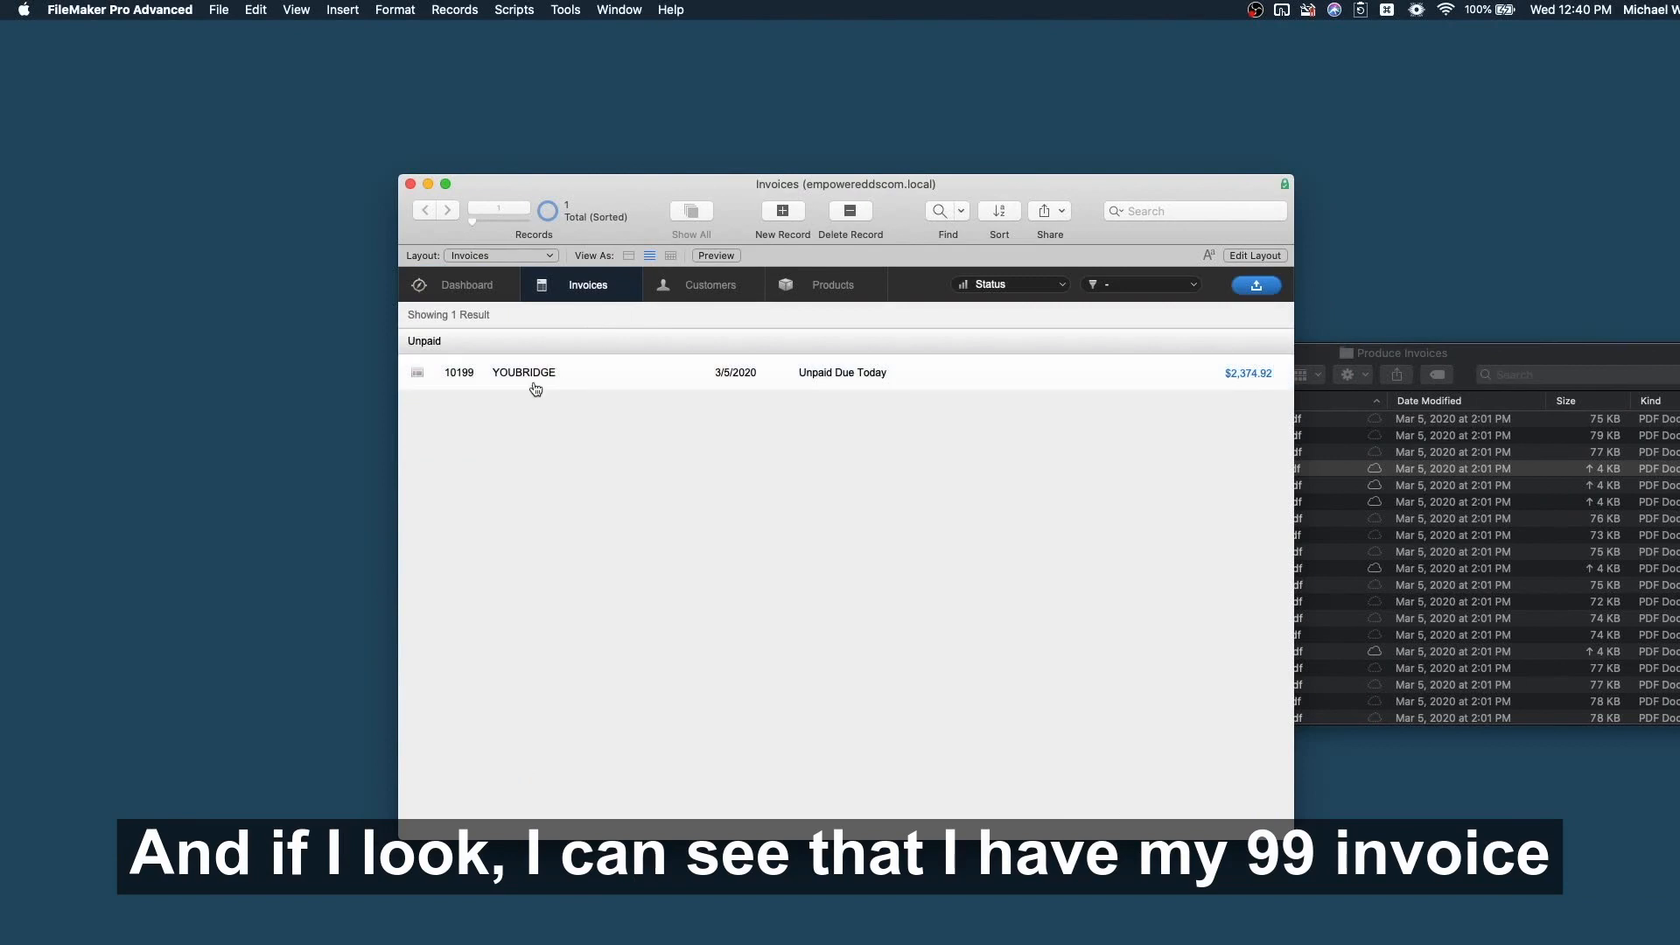
click(501, 376)
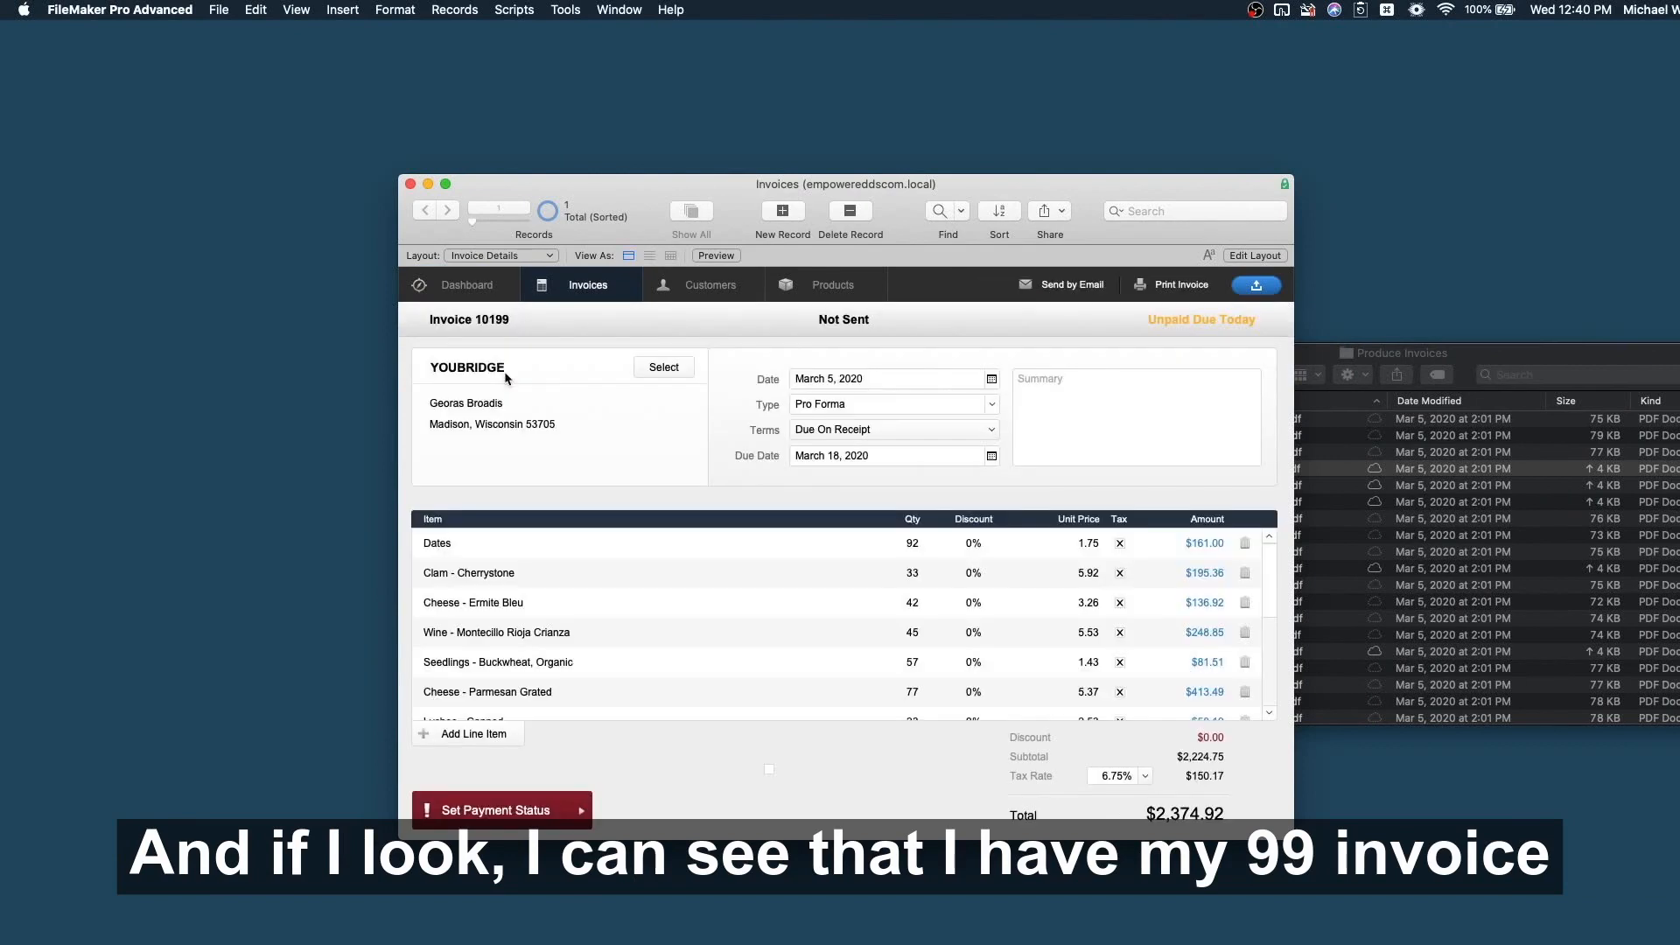
click(654, 287)
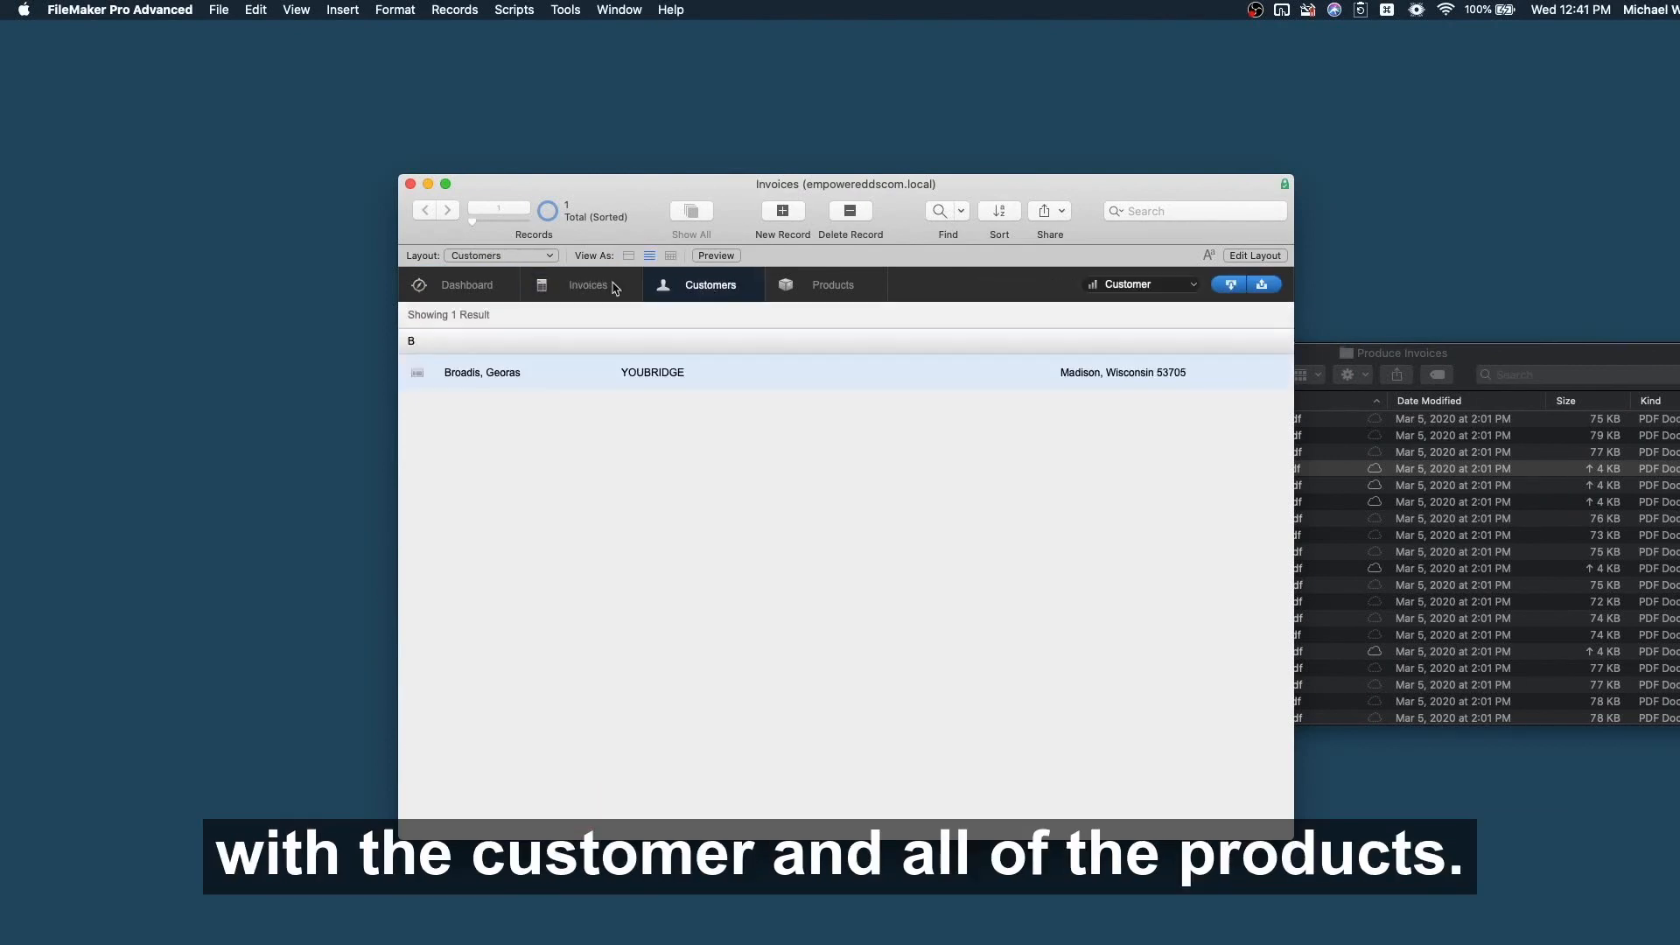
click(574, 287)
click(816, 287)
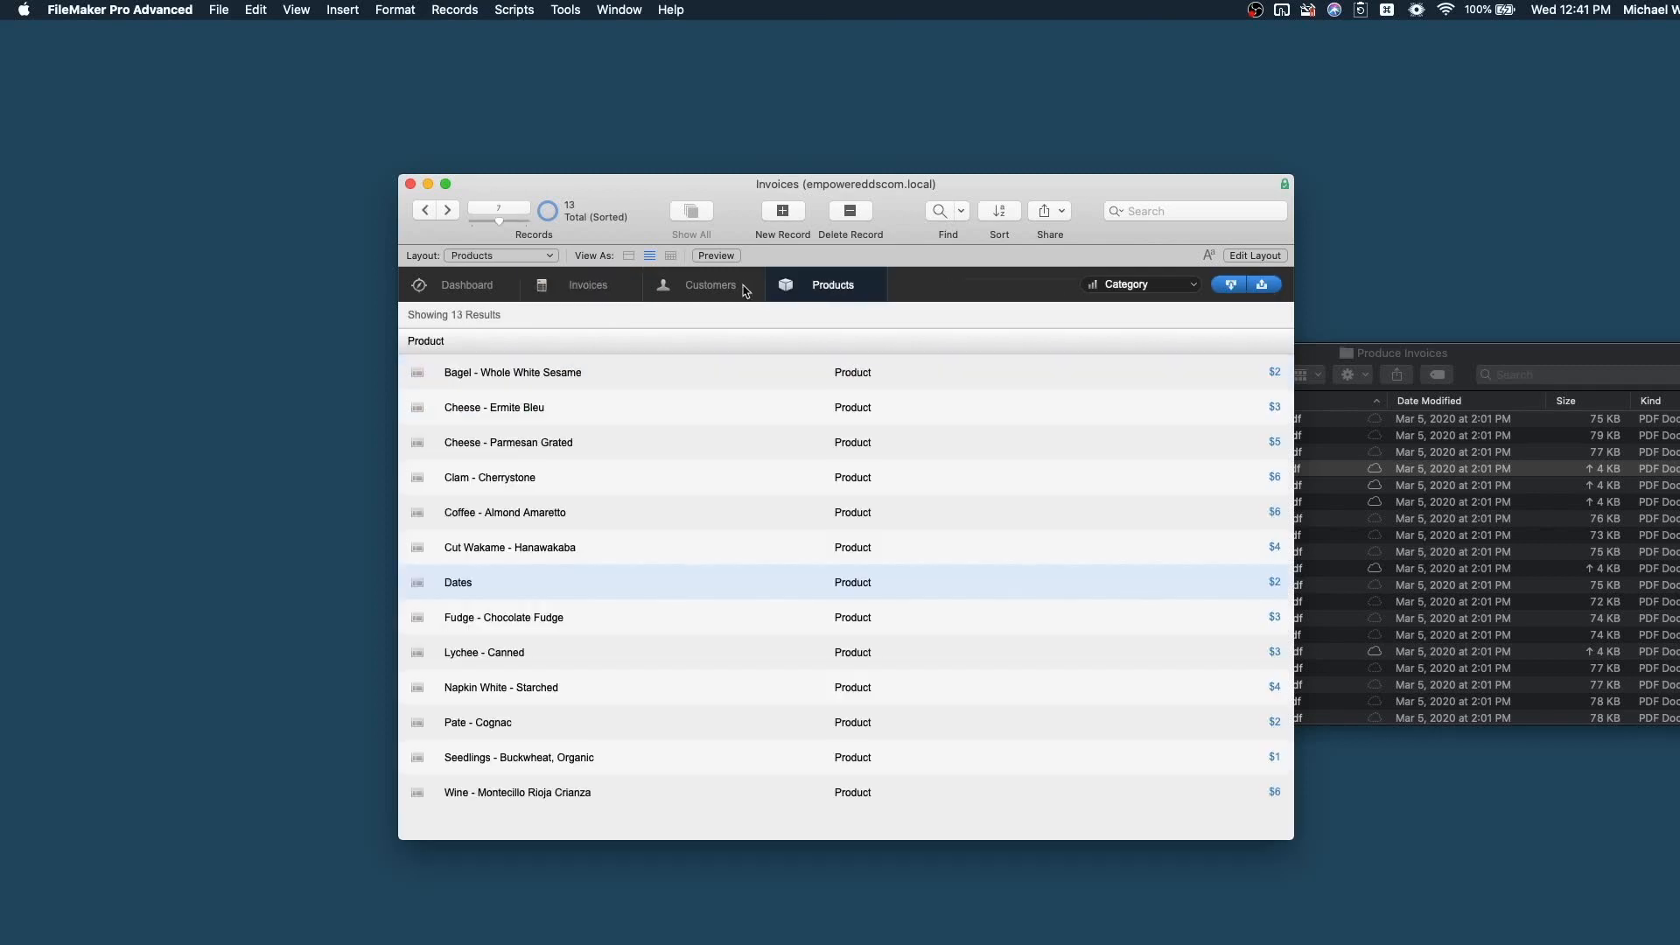
click(544, 289)
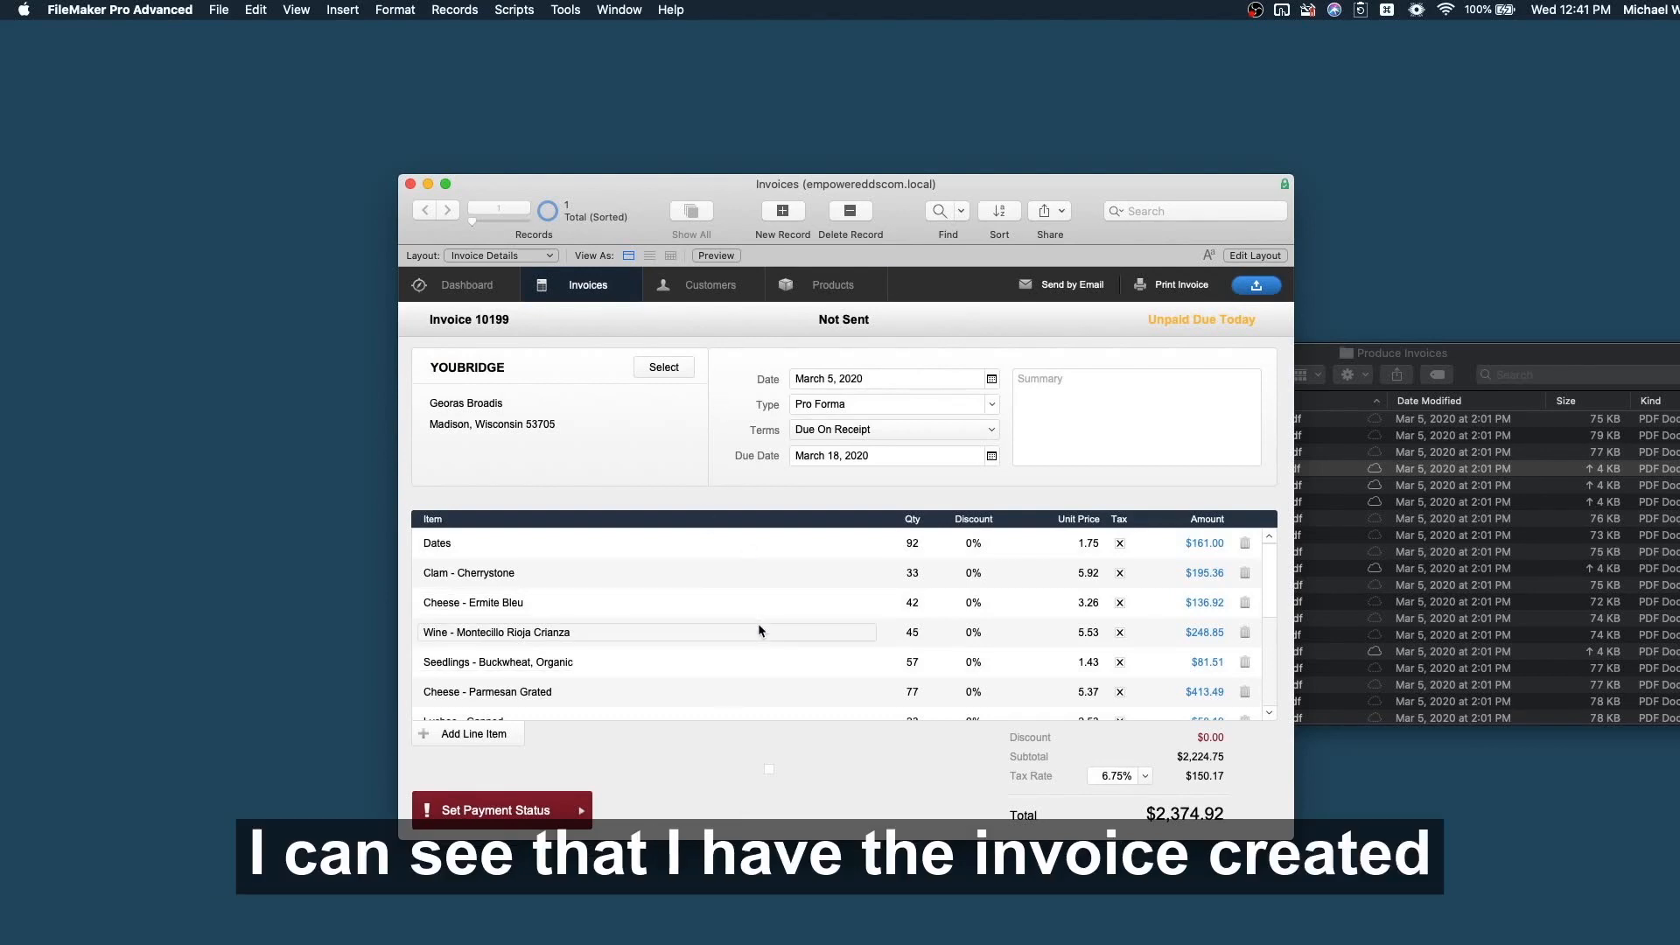
scroll(758, 635, down, 5)
scroll(758, 636, up, 5)
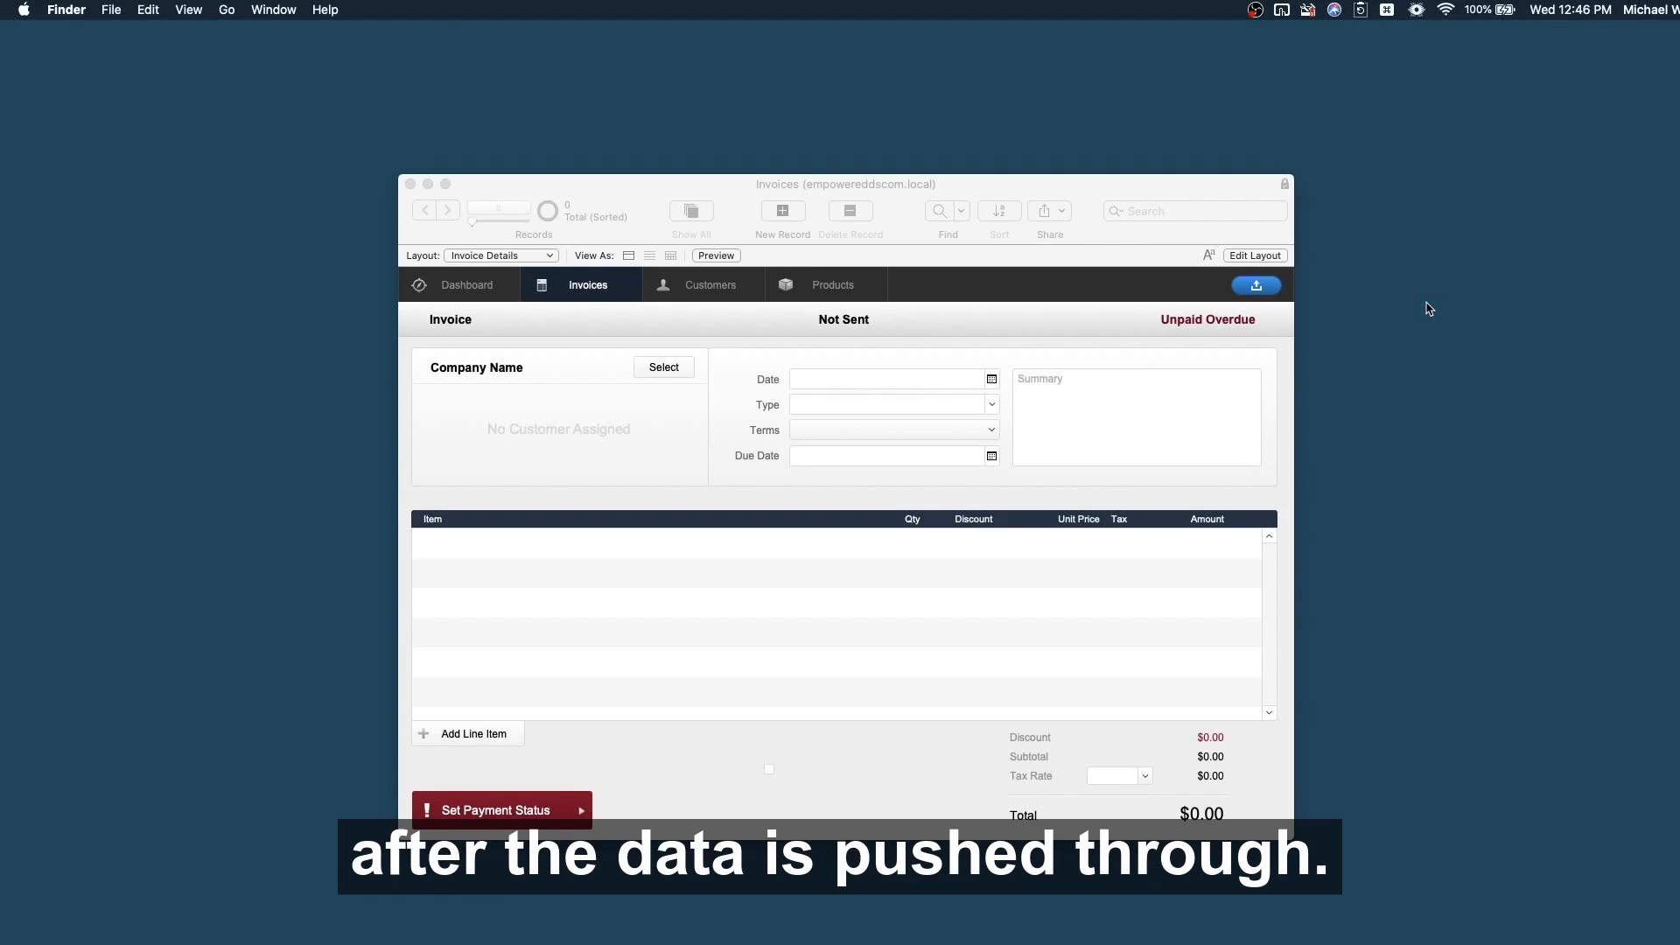
Switch to the API_Imports layout, inspect its web viewer in Layout mode, then return to Browse.
click(1081, 354)
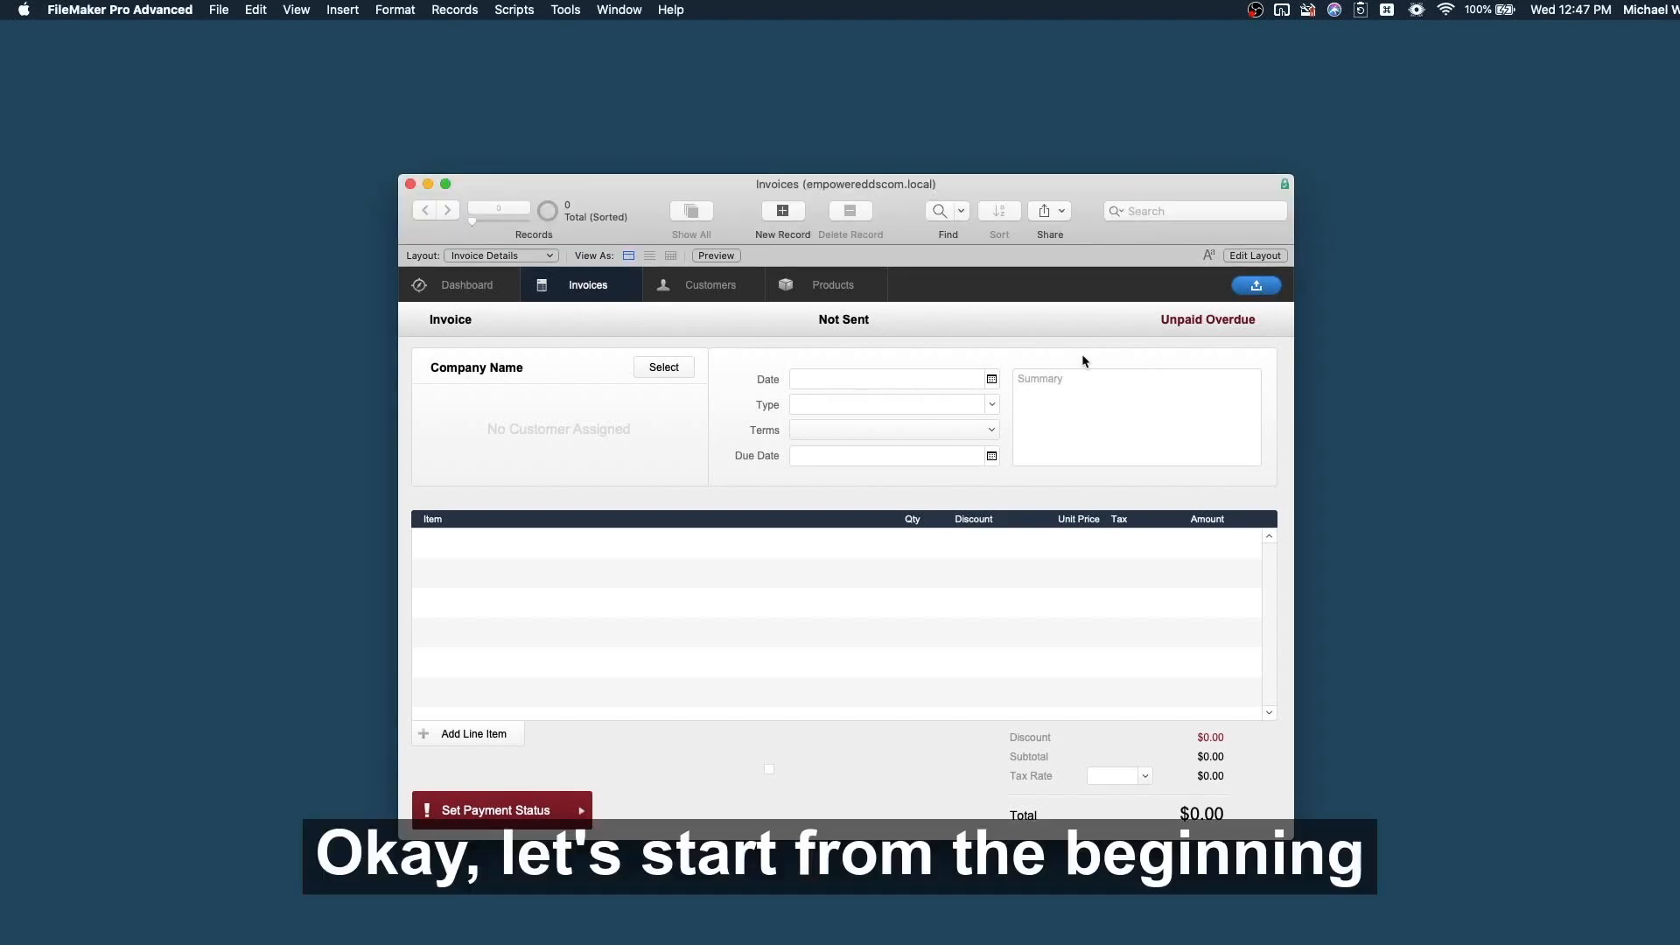
click(470, 256)
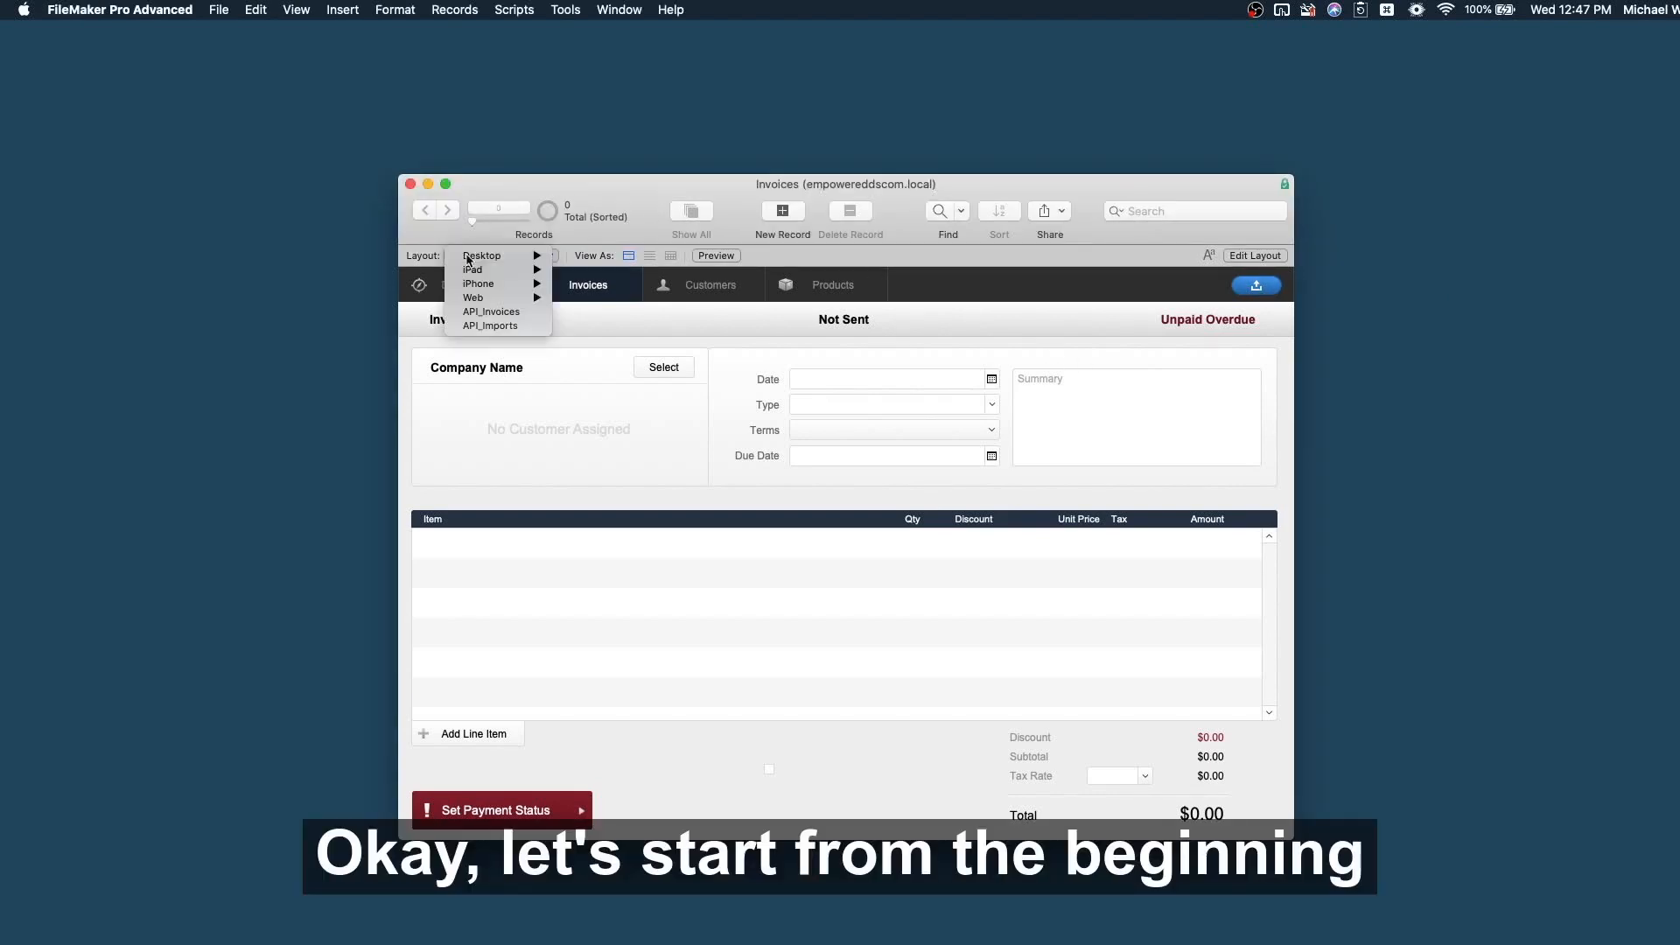
click(500, 327)
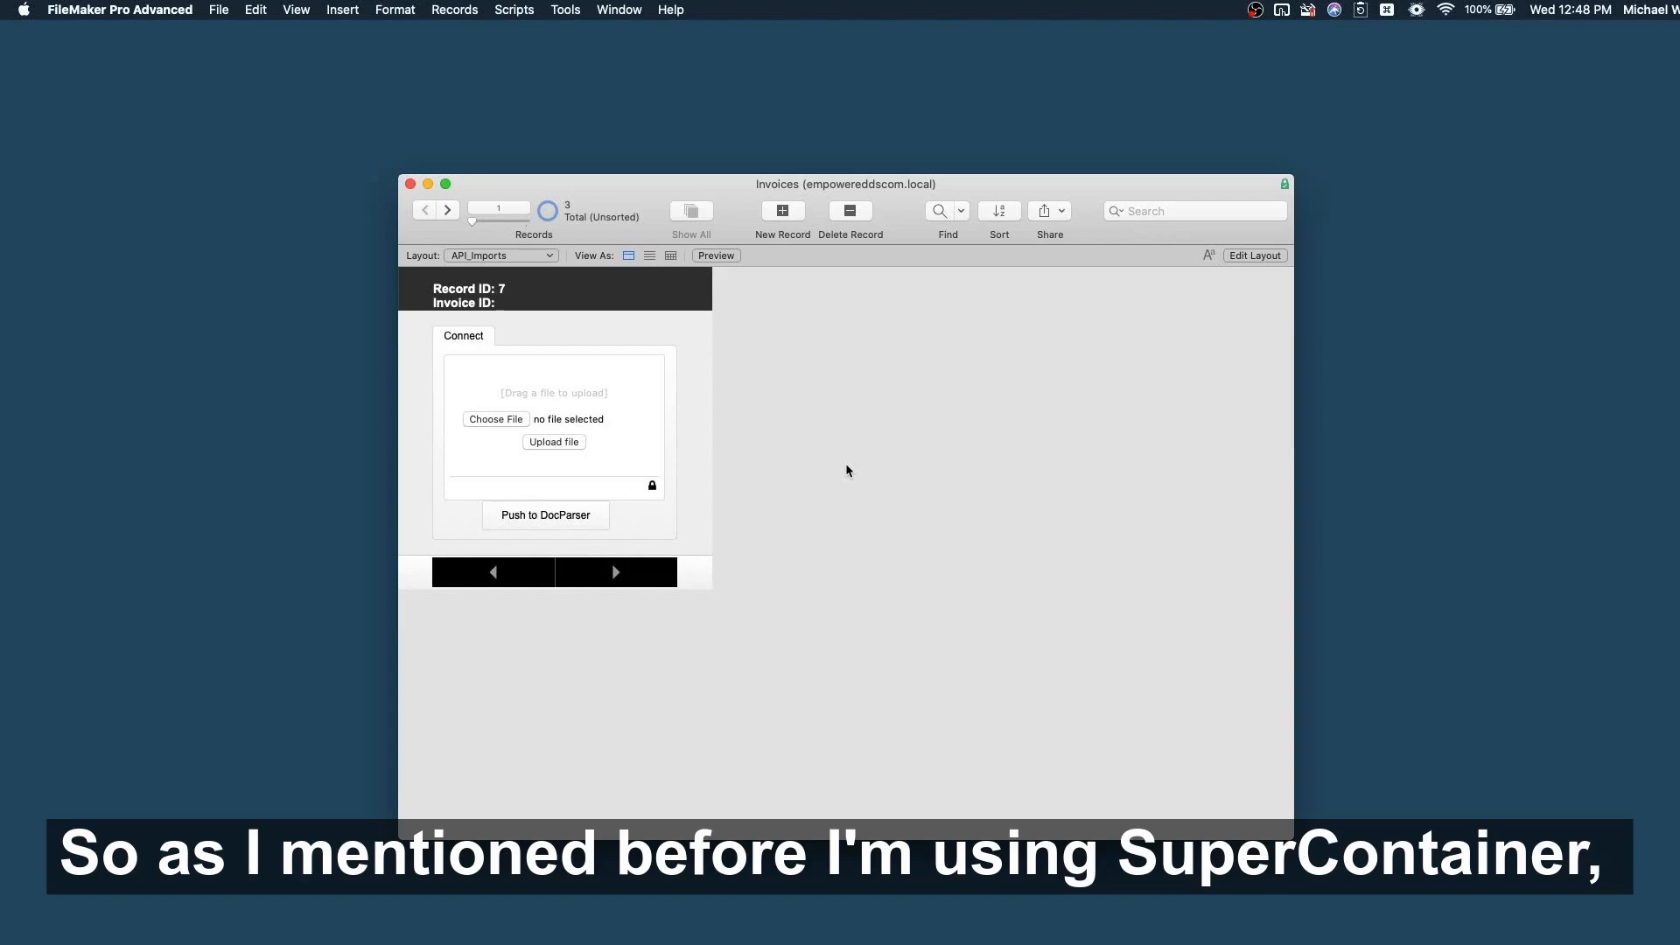
key(super+l)
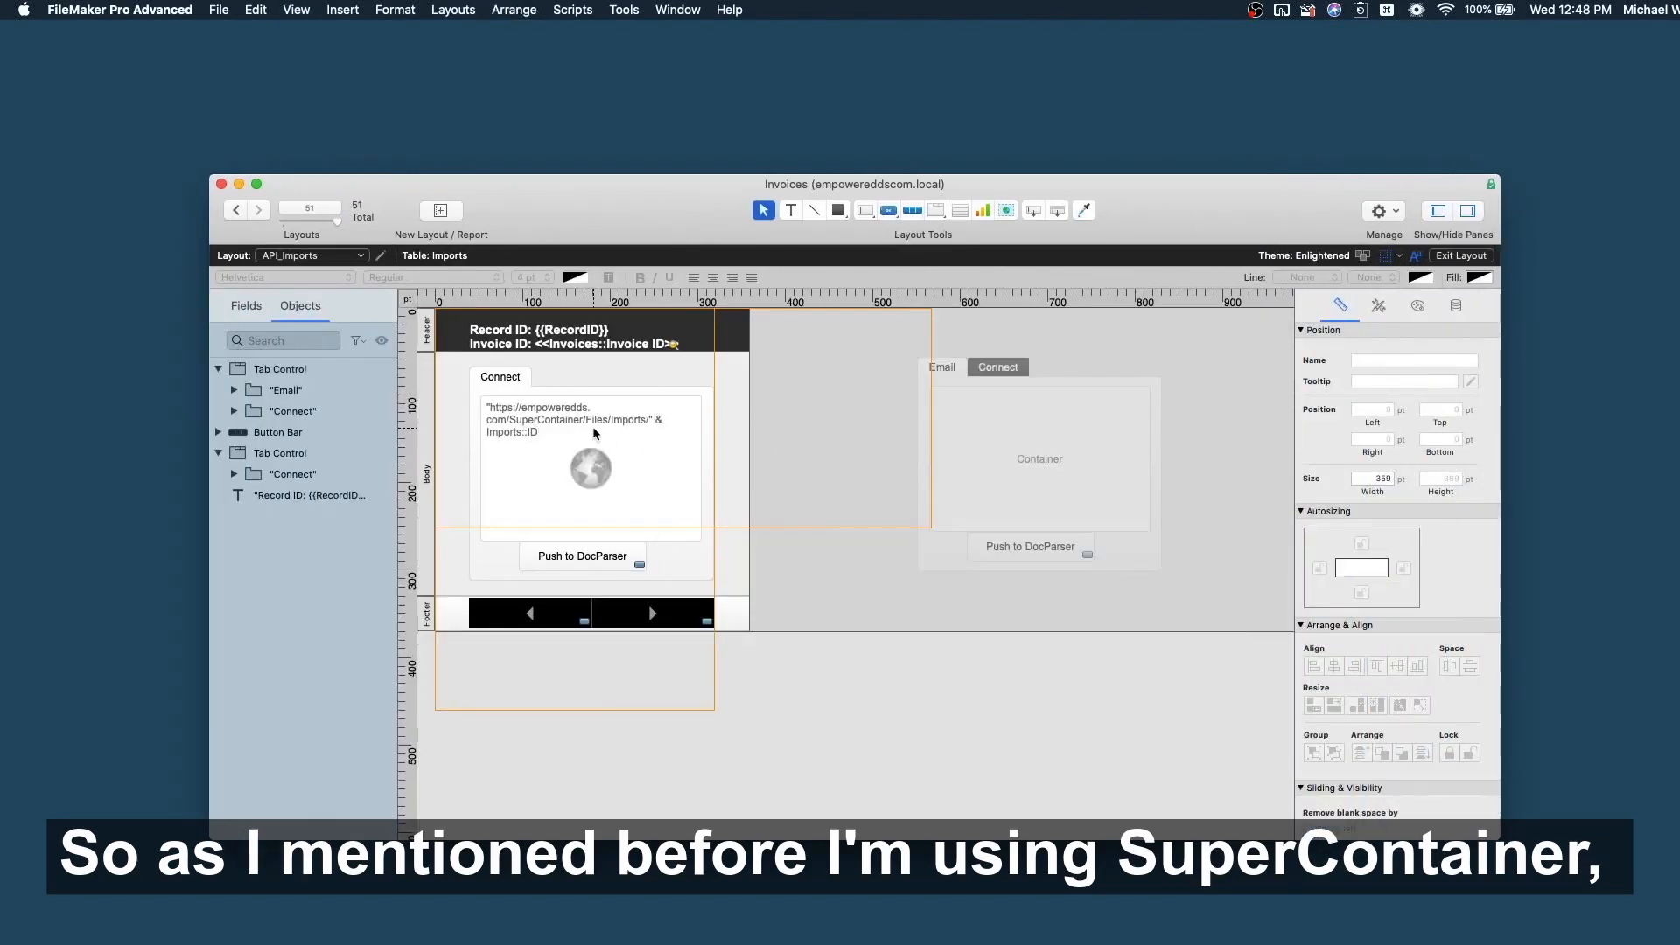
click(576, 483)
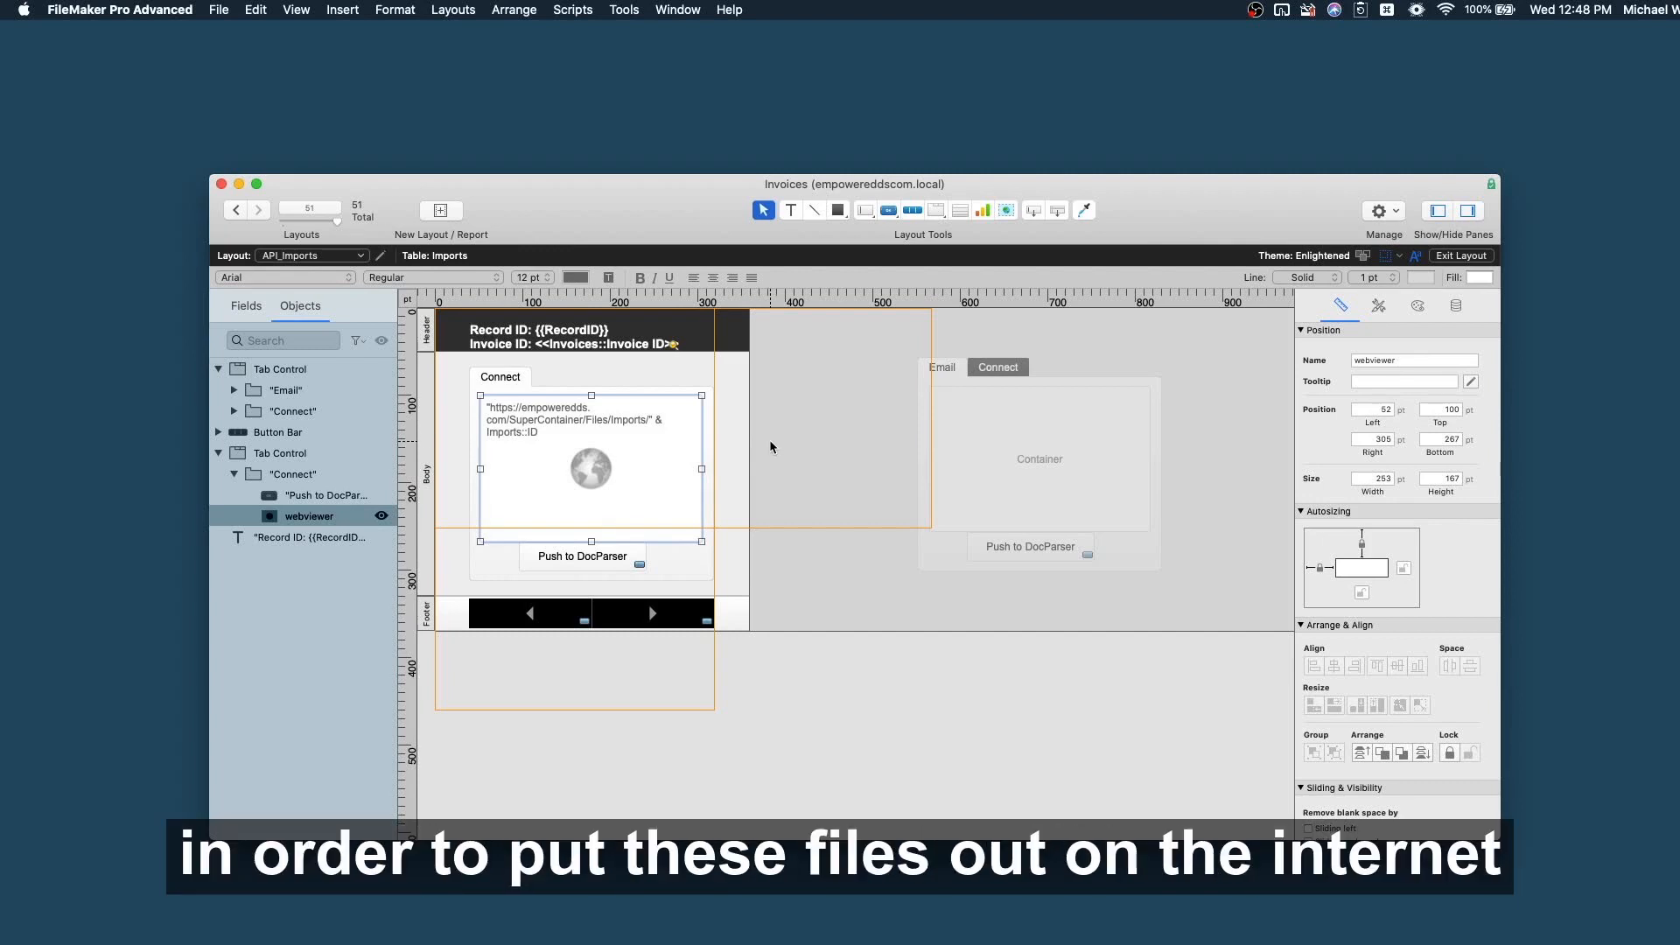
key(super+b)
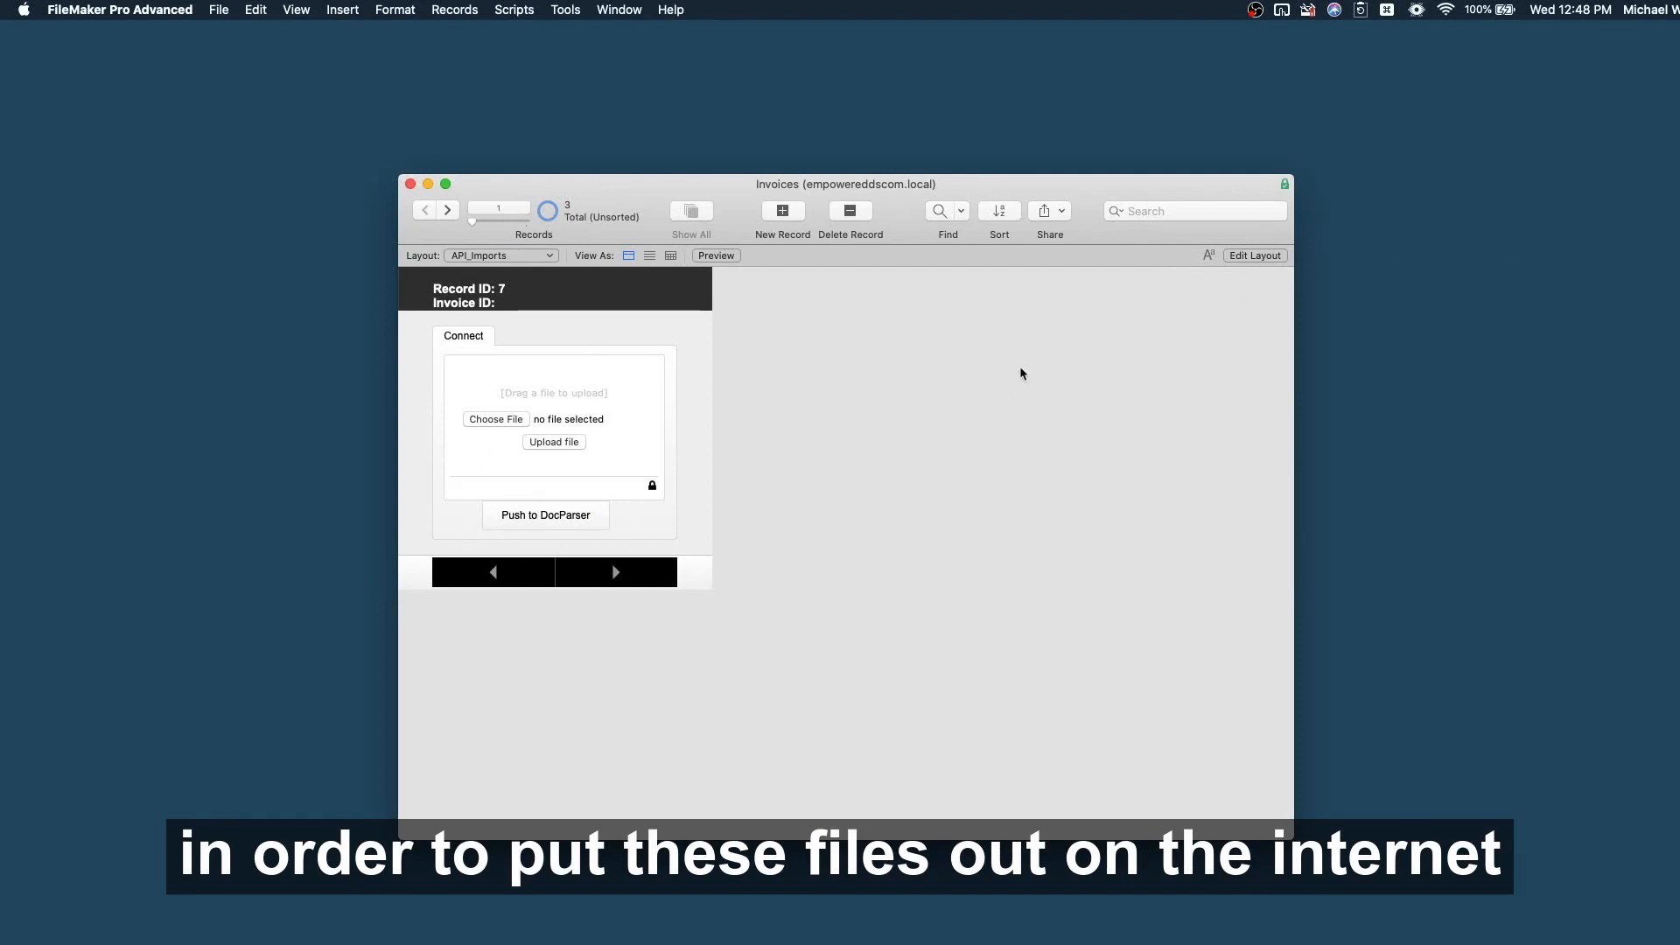
Drag Invoice10200.pdf from the Produce Invoices folder into record 7's upload panel.
click(1634, 161)
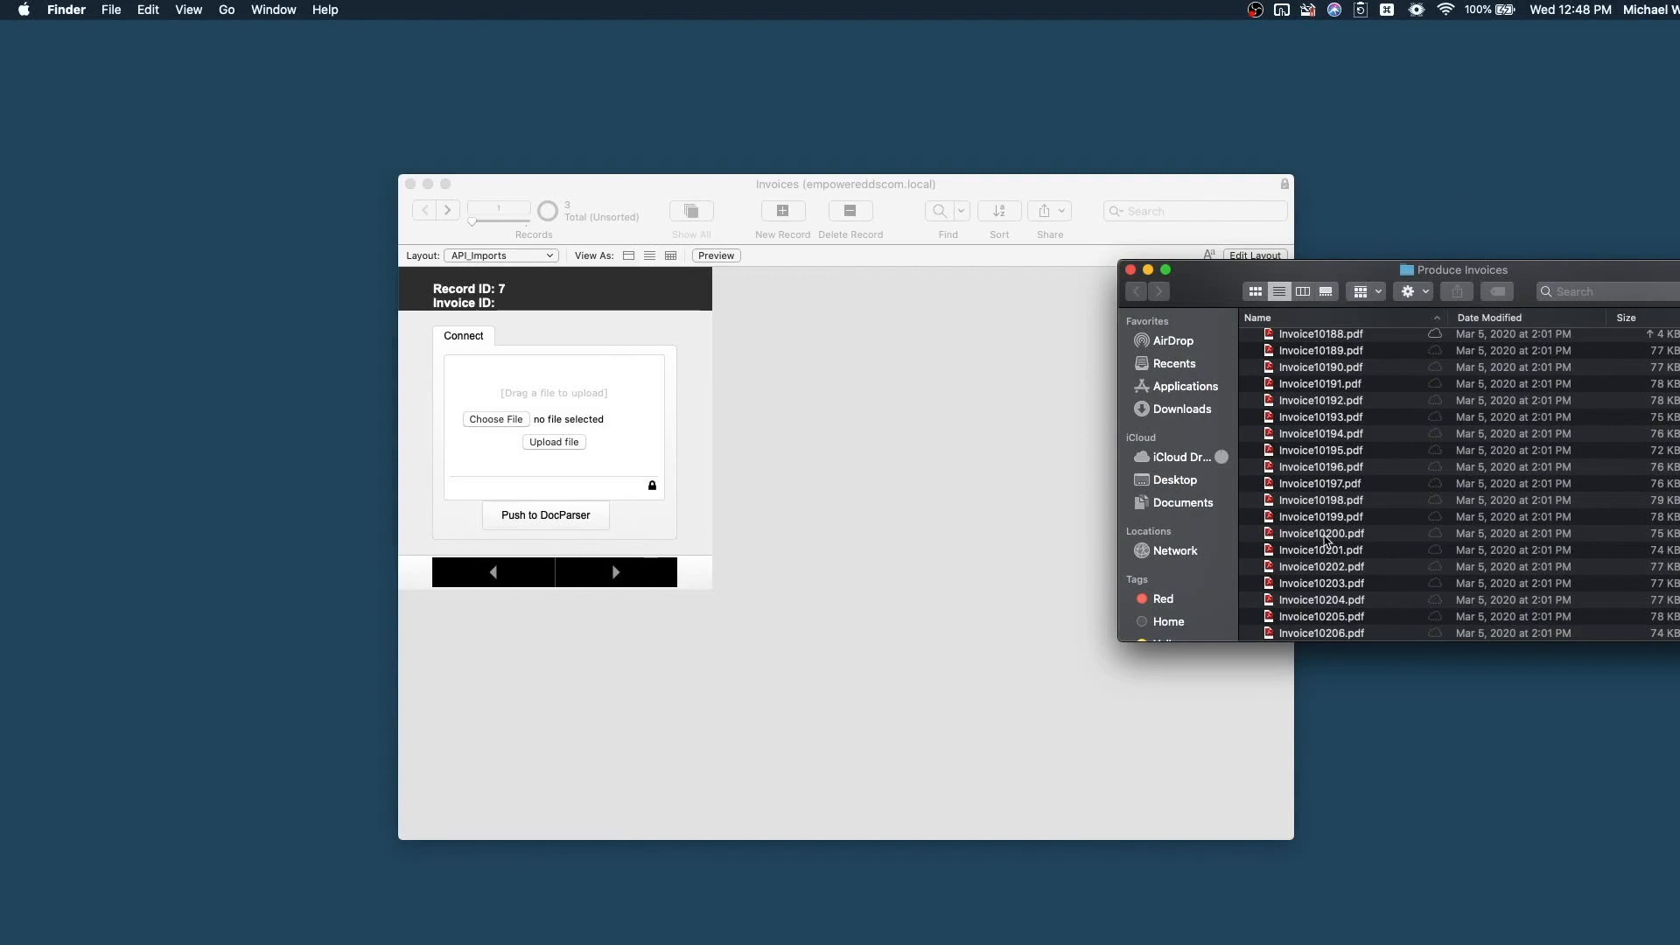
click(1326, 537)
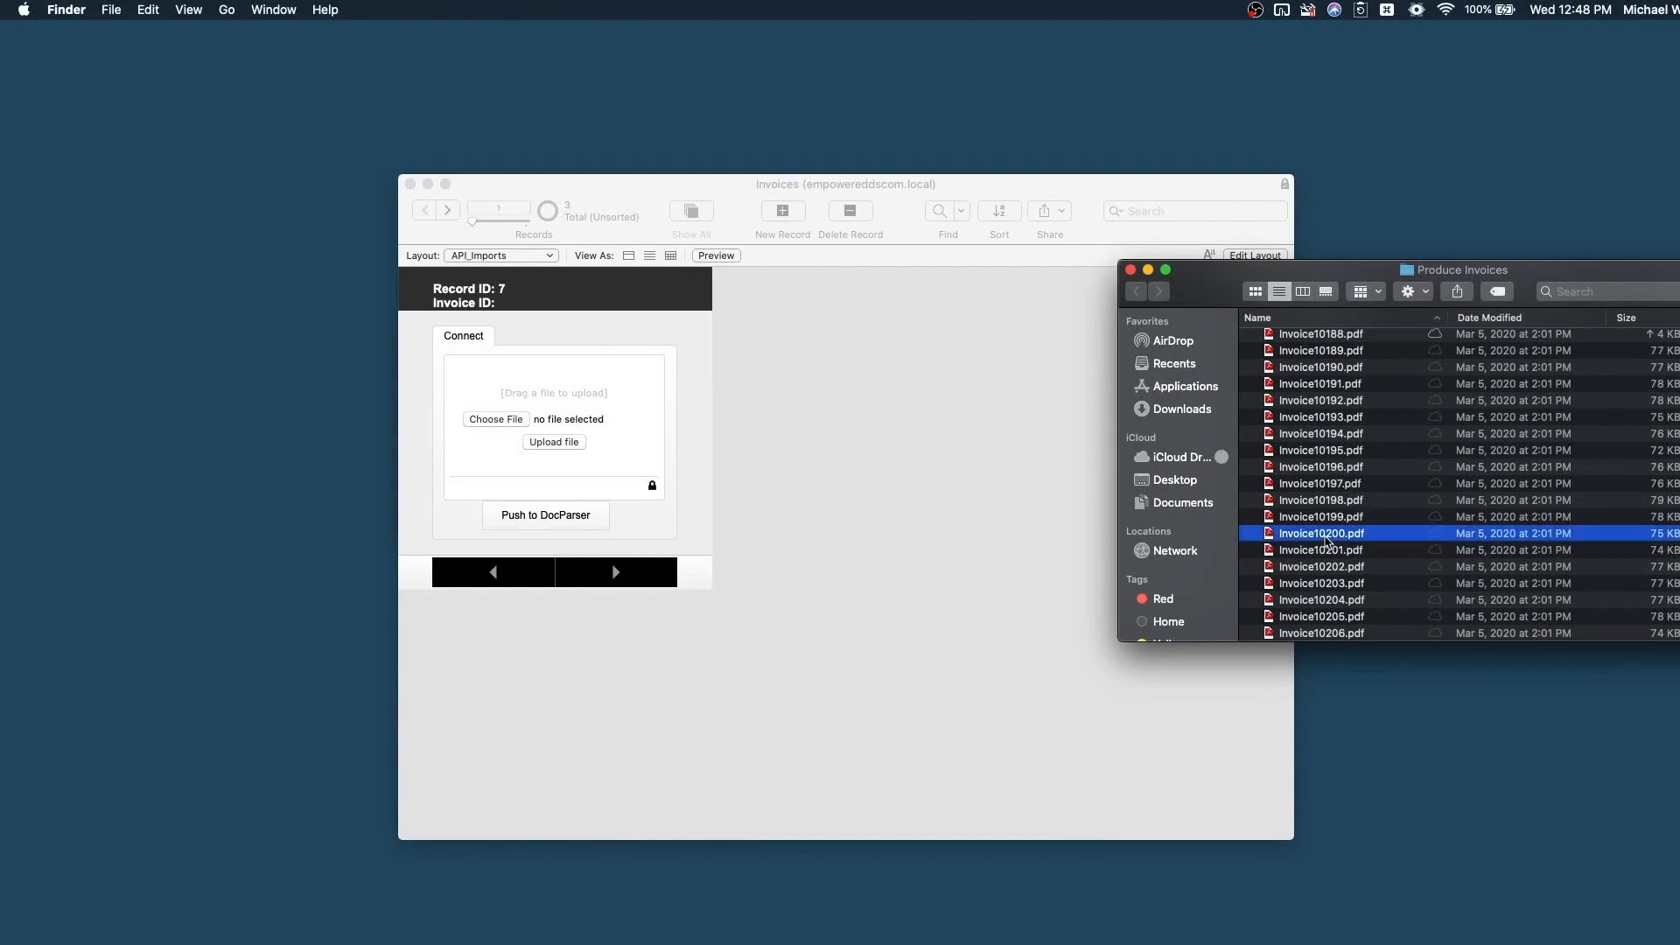
drag(1326, 540, 573, 420)
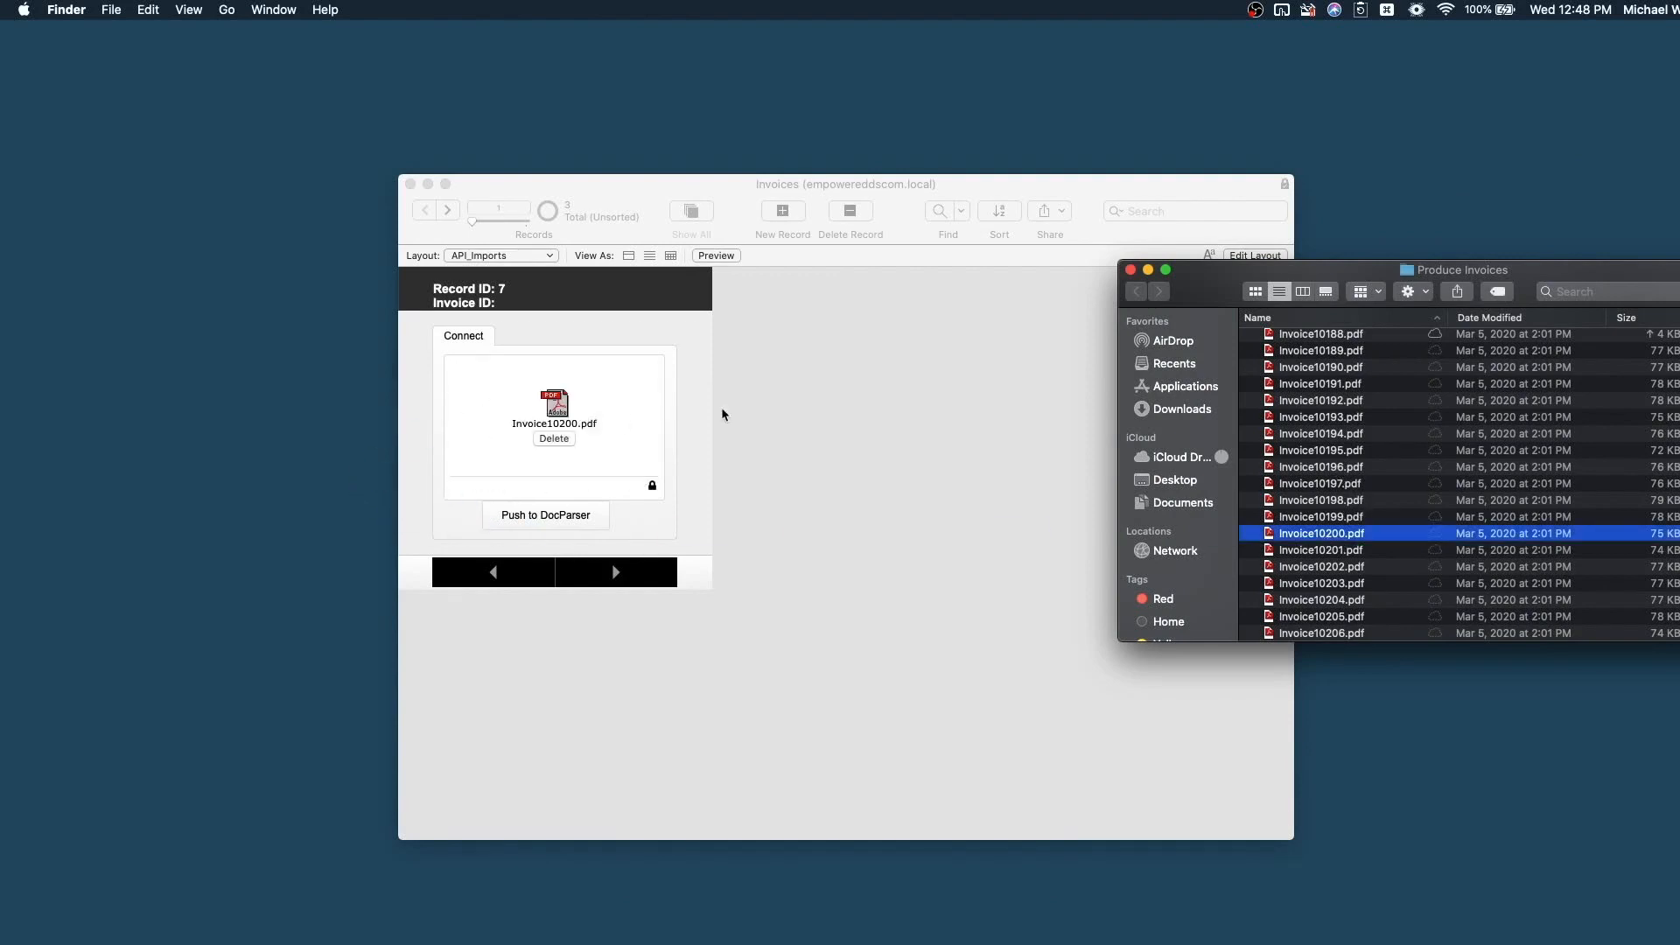
Send the uploaded Invoice10200.pdf to Docparser and dismiss the confirmation.
click(627, 528)
click(556, 516)
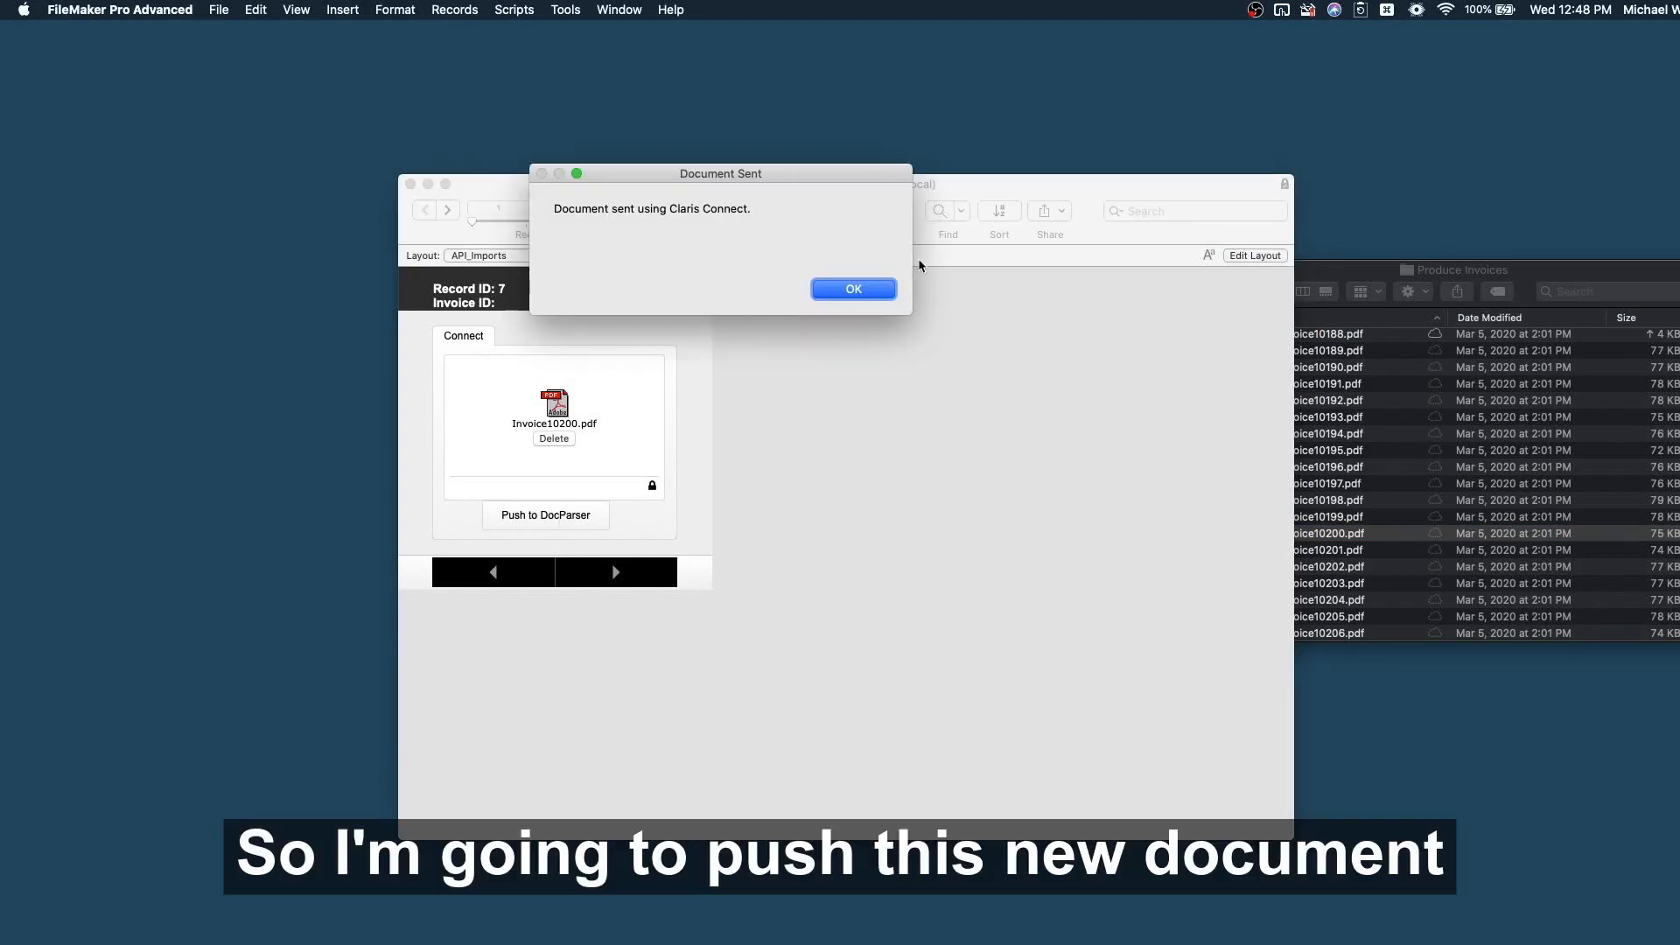
click(854, 291)
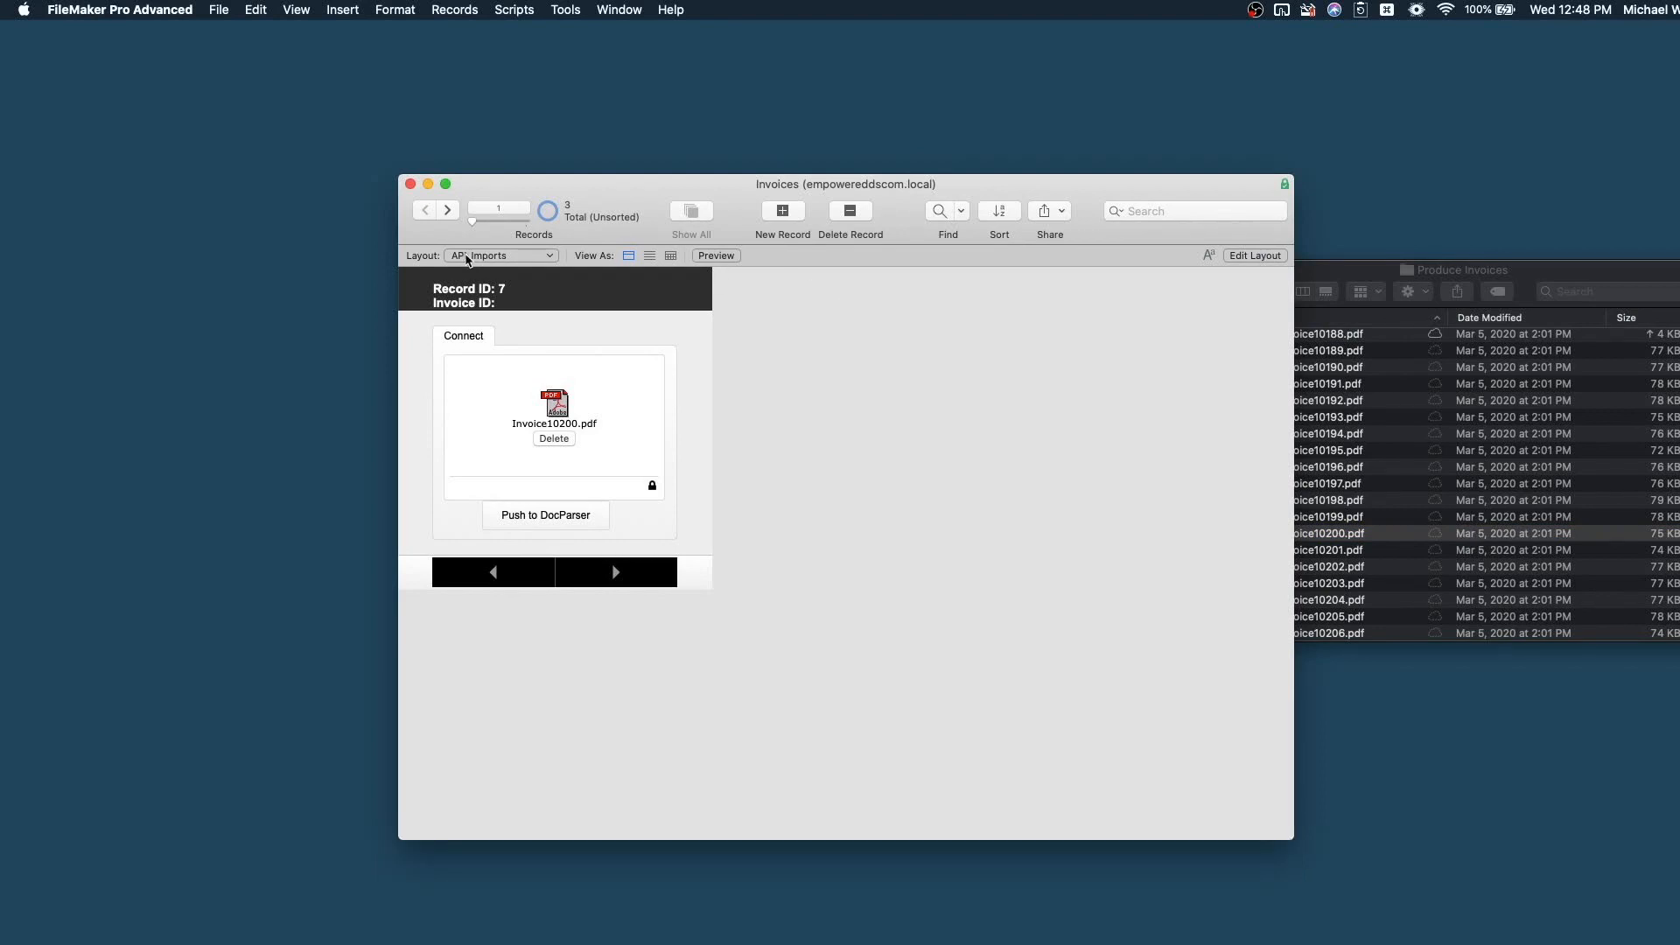
Switch to the API_Invoices layout to view the parsed invoice 10200 record.
click(483, 255)
mouse_move(492, 187)
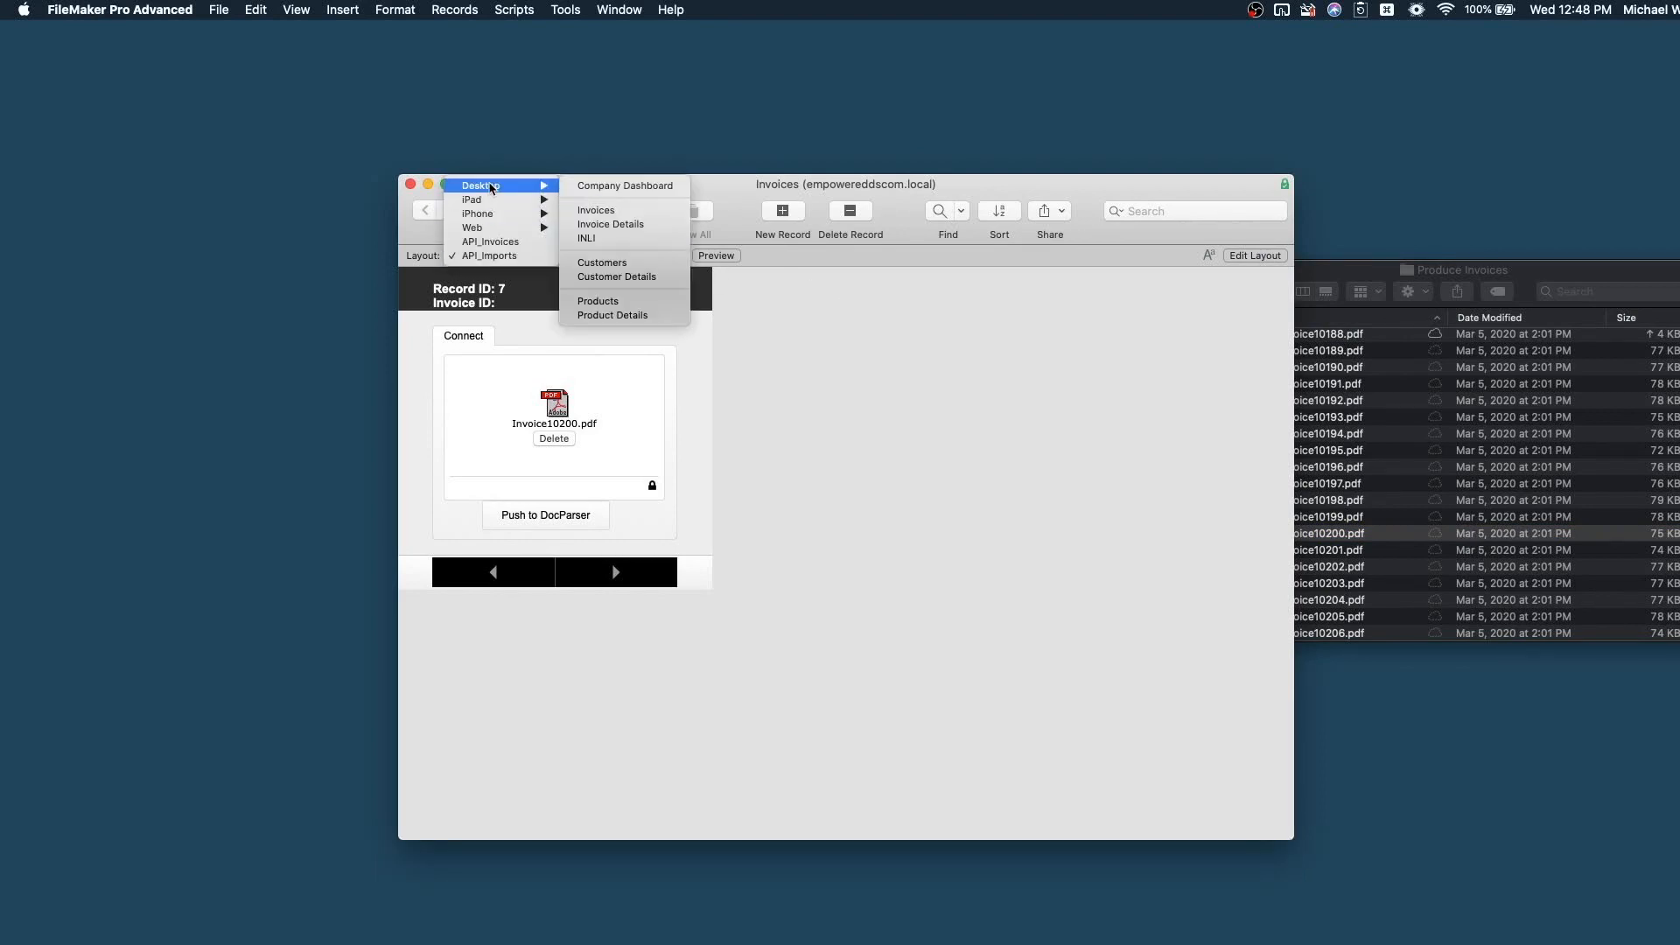
click(483, 242)
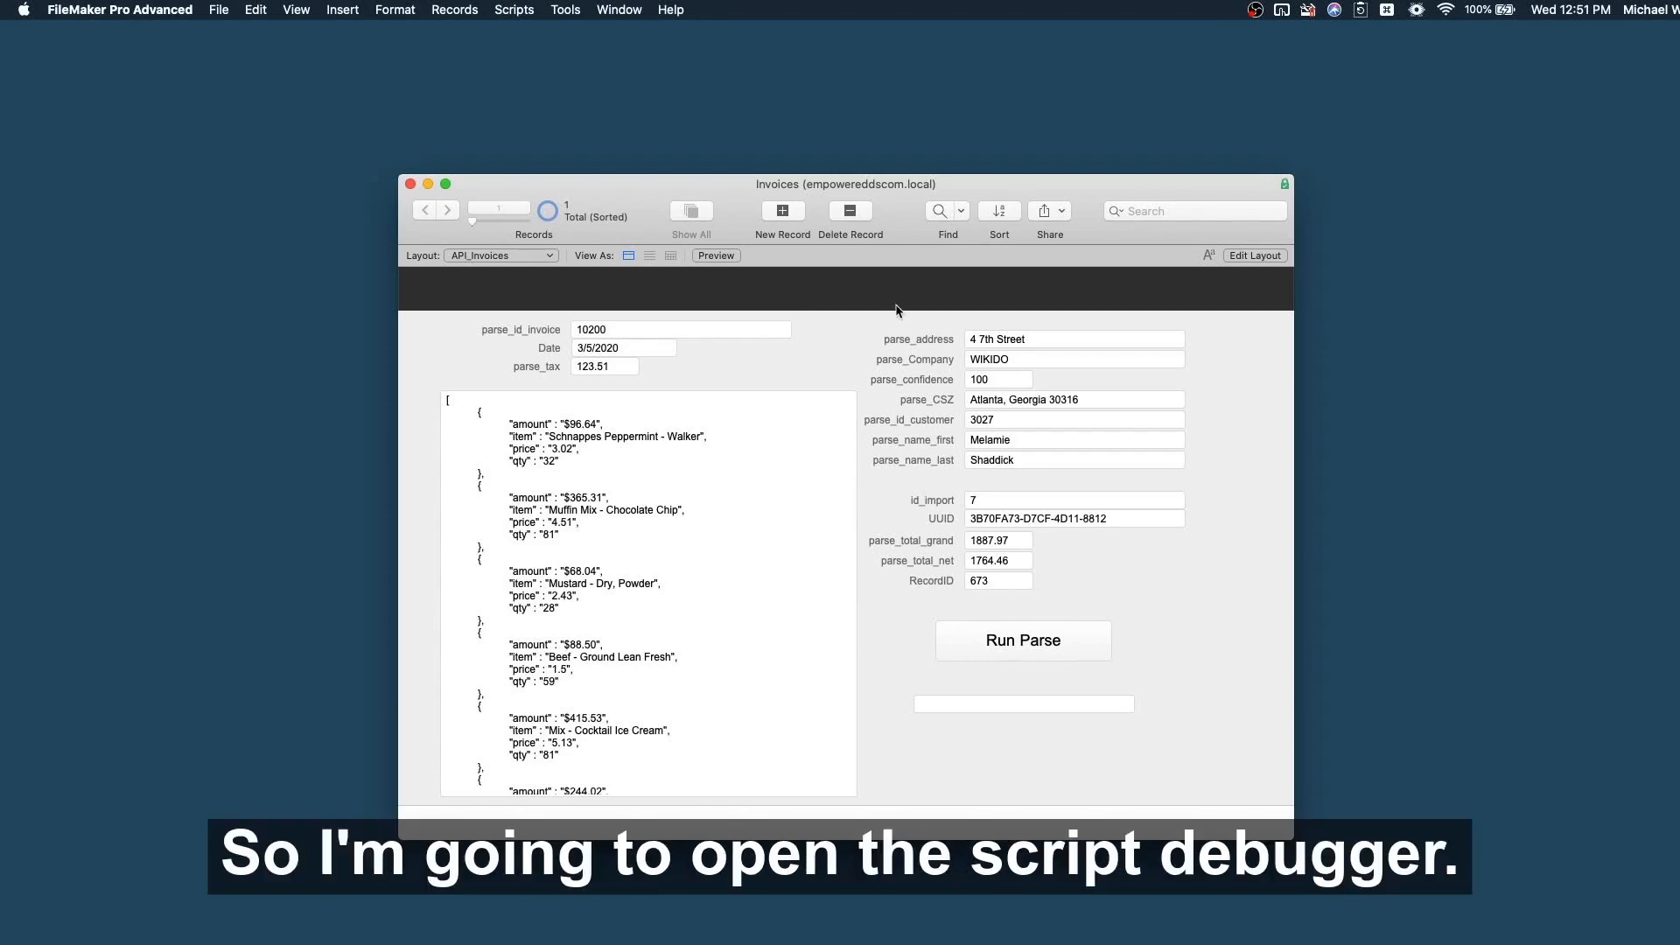
Open the Script Debugger and step the ParseNewRecord script to line 24.
click(521, 11)
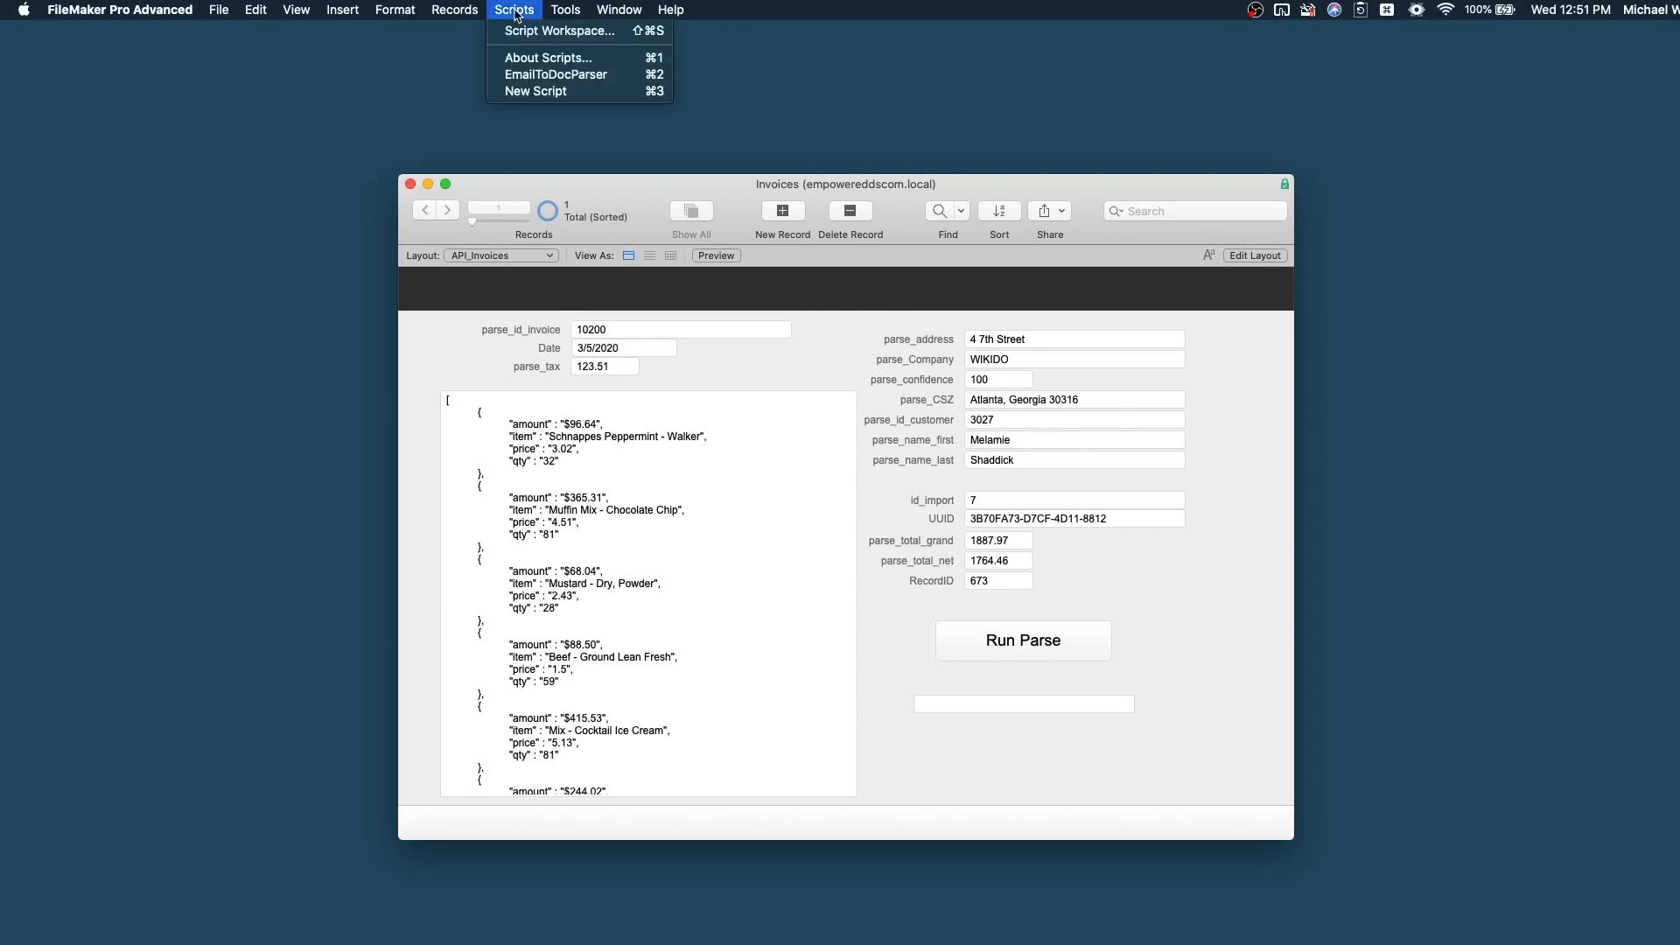
click(607, 30)
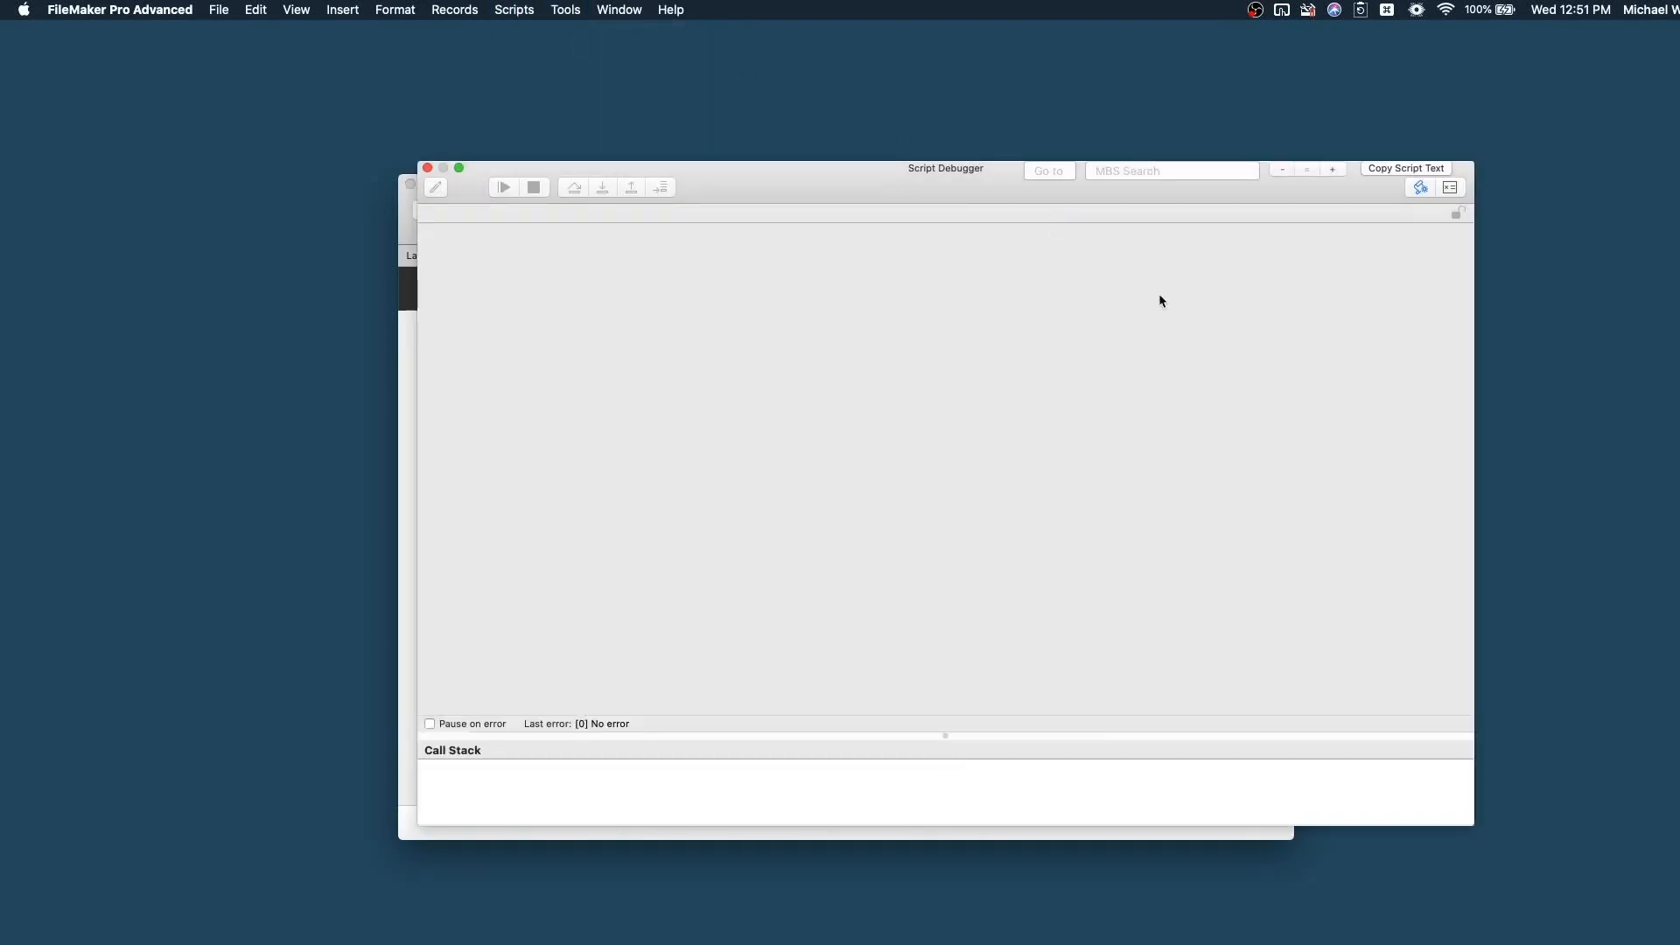
drag(1013, 210, 1152, 121)
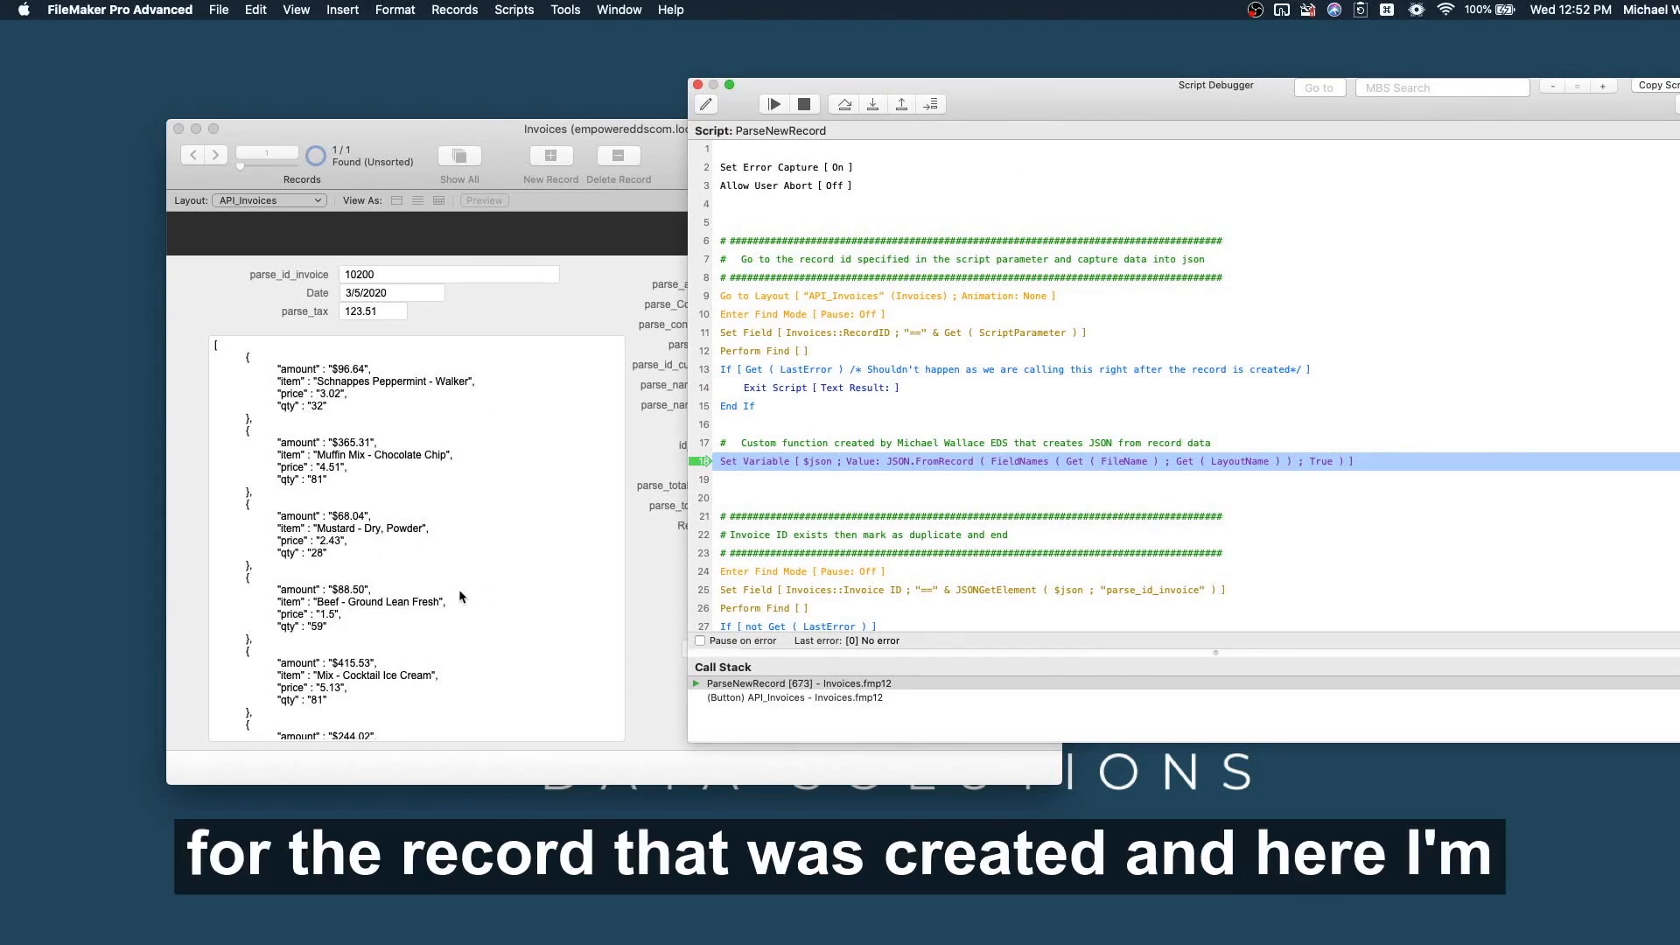
scroll(1179, 477, down, 5)
scroll(1178, 477, down, 1)
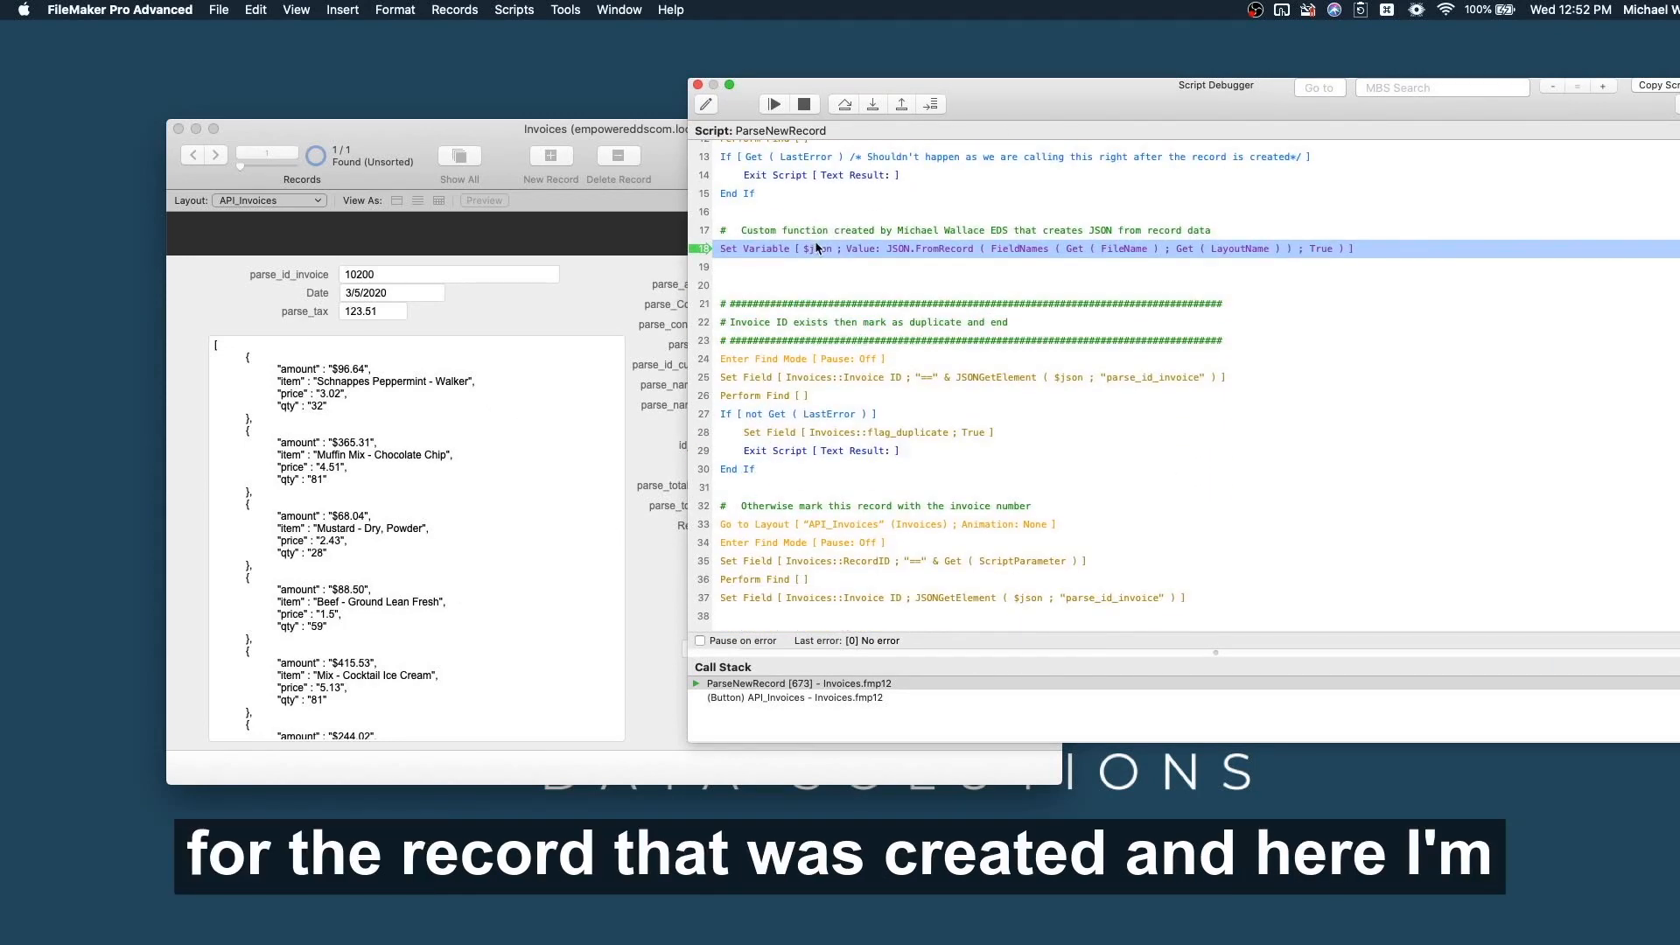
click(874, 105)
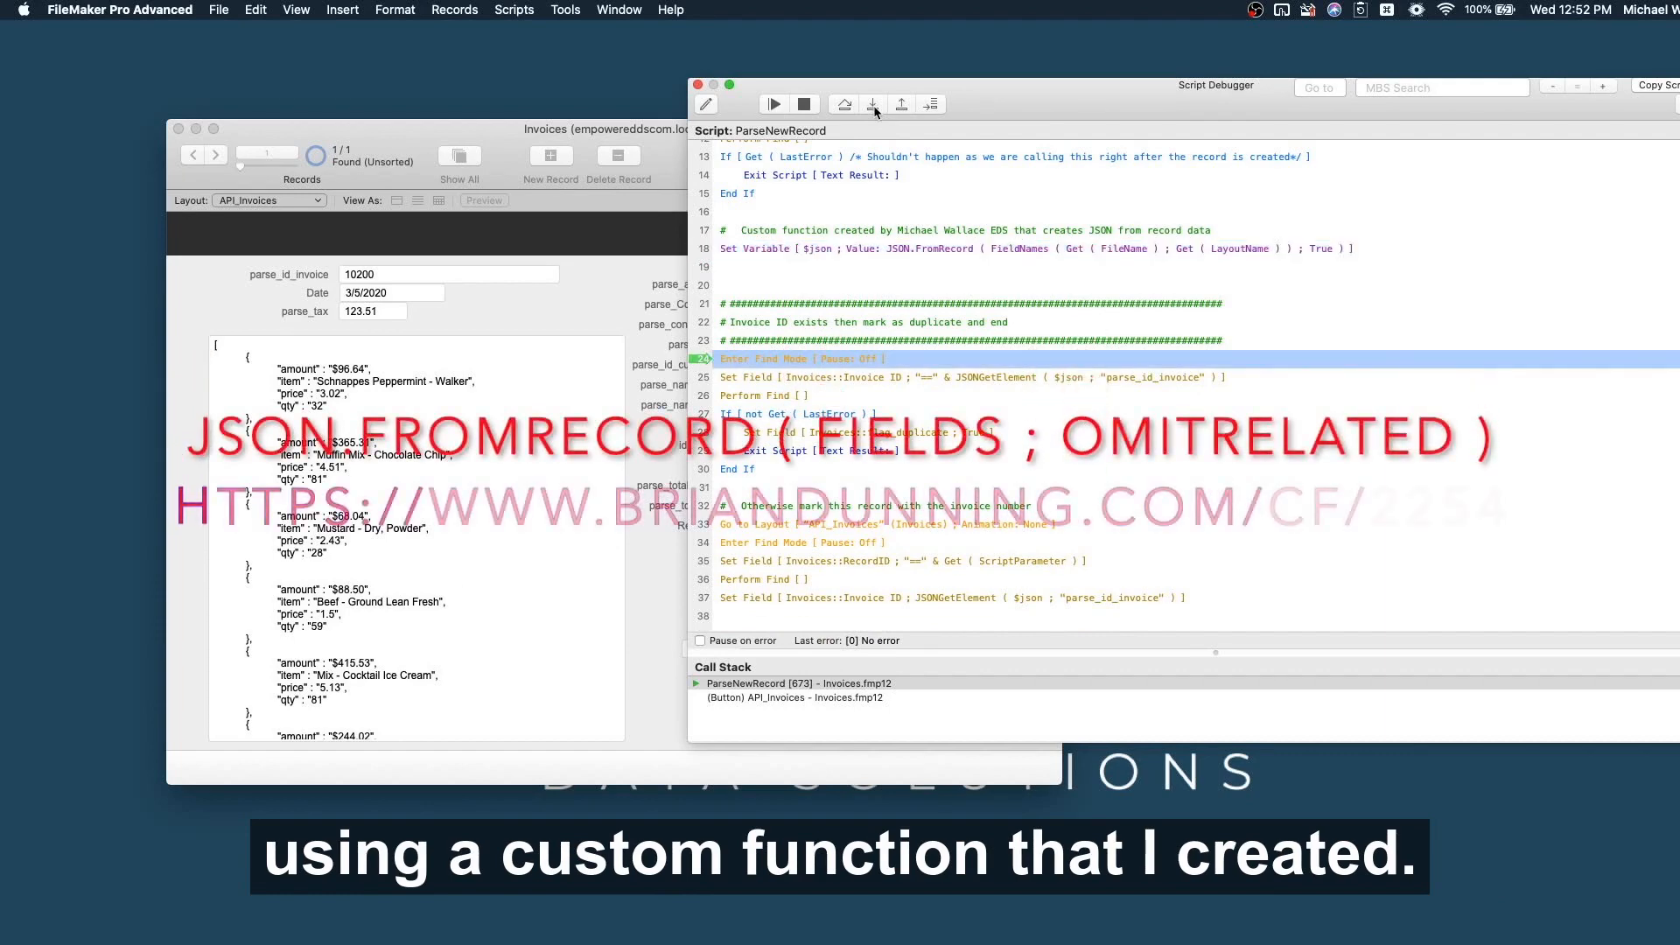
In the Data Viewer, add the current script's $json variable to the Watch list.
key(super+alt+d)
click(461, 458)
scroll(308, 639, down, 10)
click(289, 640)
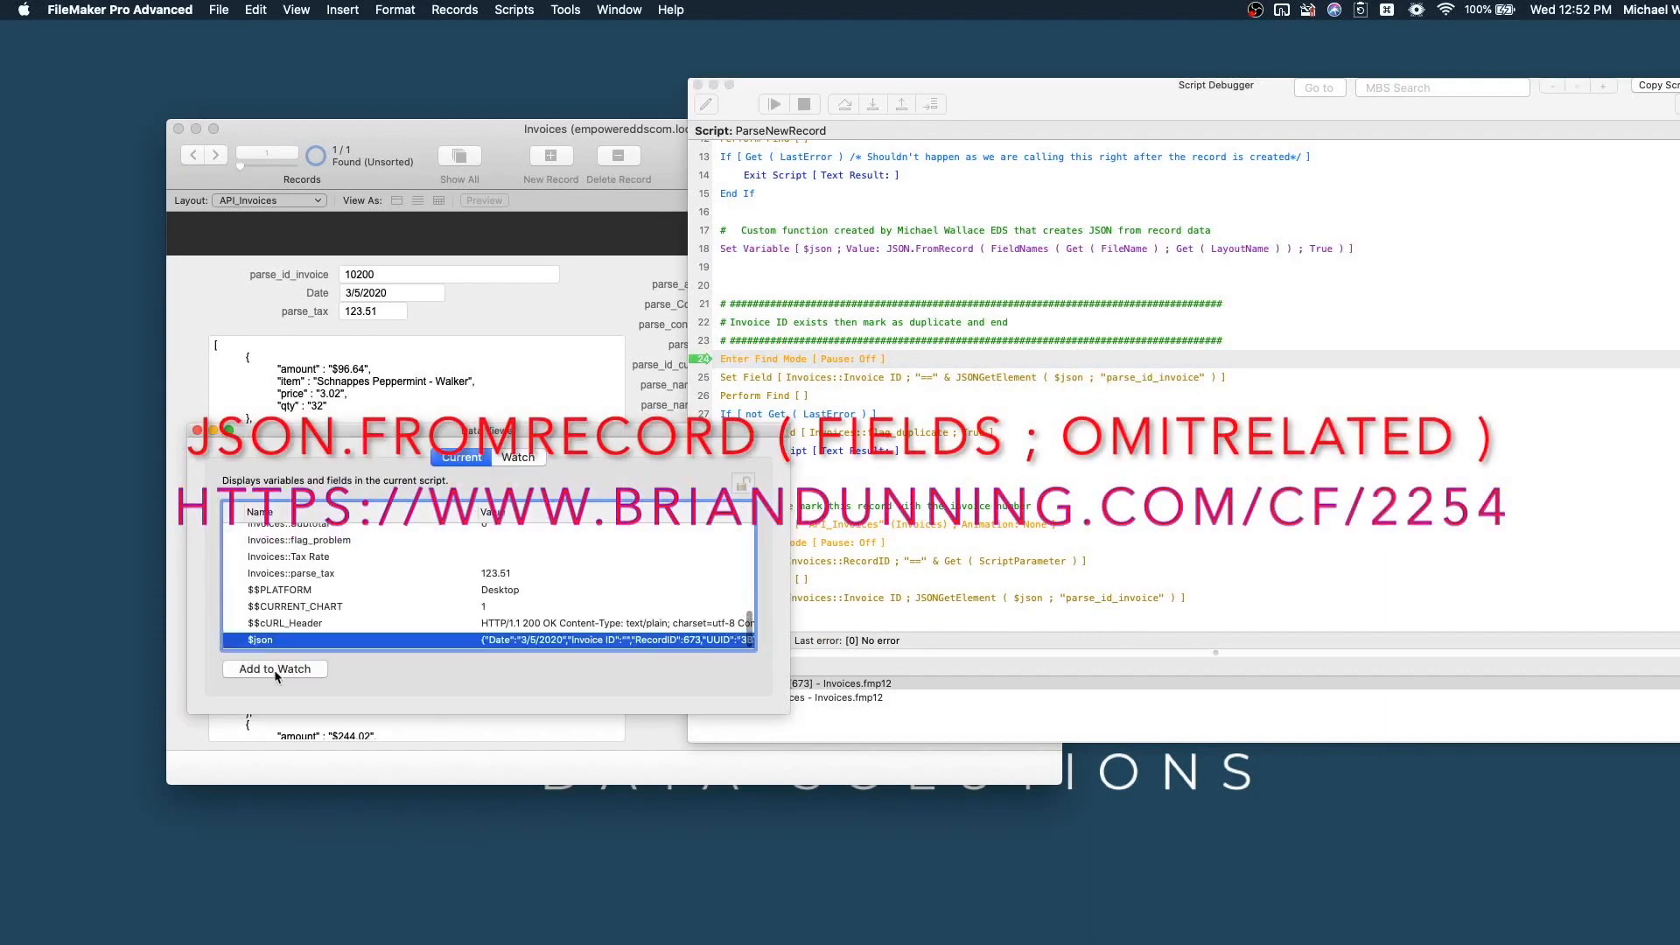
click(275, 668)
Edit the $json watch expression to start JSONFormatElements ( $json.
double_click(255, 547)
text(jsongse)
key(Return)
key(Left)
key(BackSpace)
key(BackSpace)
key(BackSpace)
text(formate)
key(Return)
key(BackSpace)
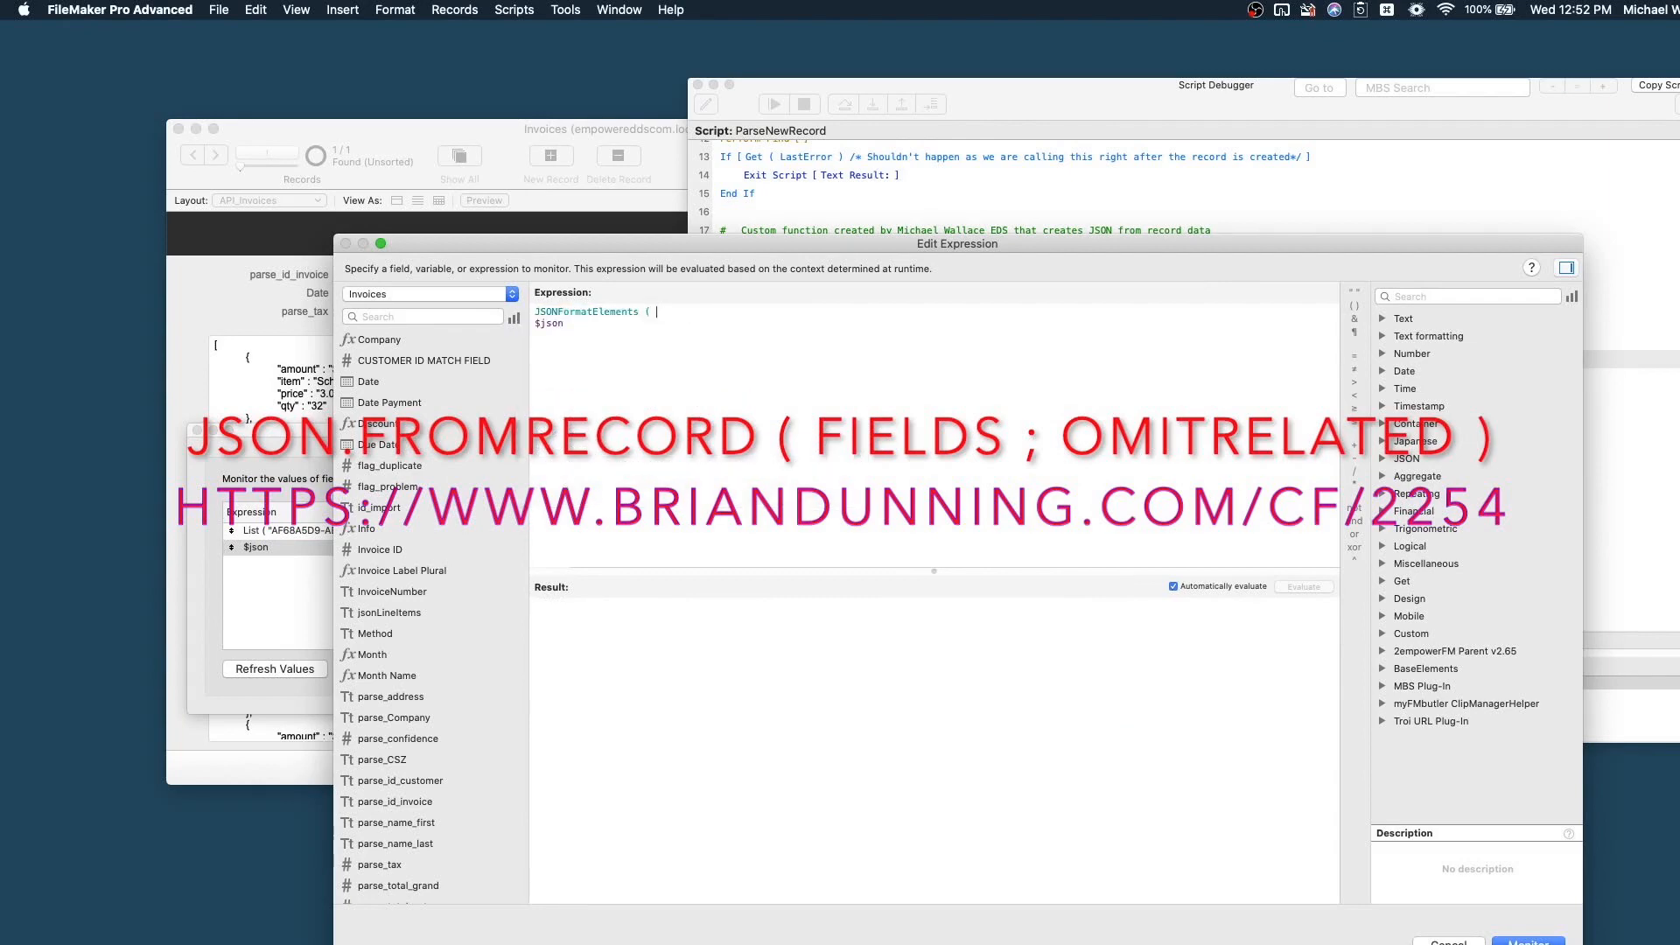
Complete JSONFormatElements ( $json ), enlarge the result to read the formatted JSON, and monitor it.
key(Delete)
key(Delete)
key(super+Right)
text())
drag(930, 571, 928, 378)
drag(915, 244, 784, 189)
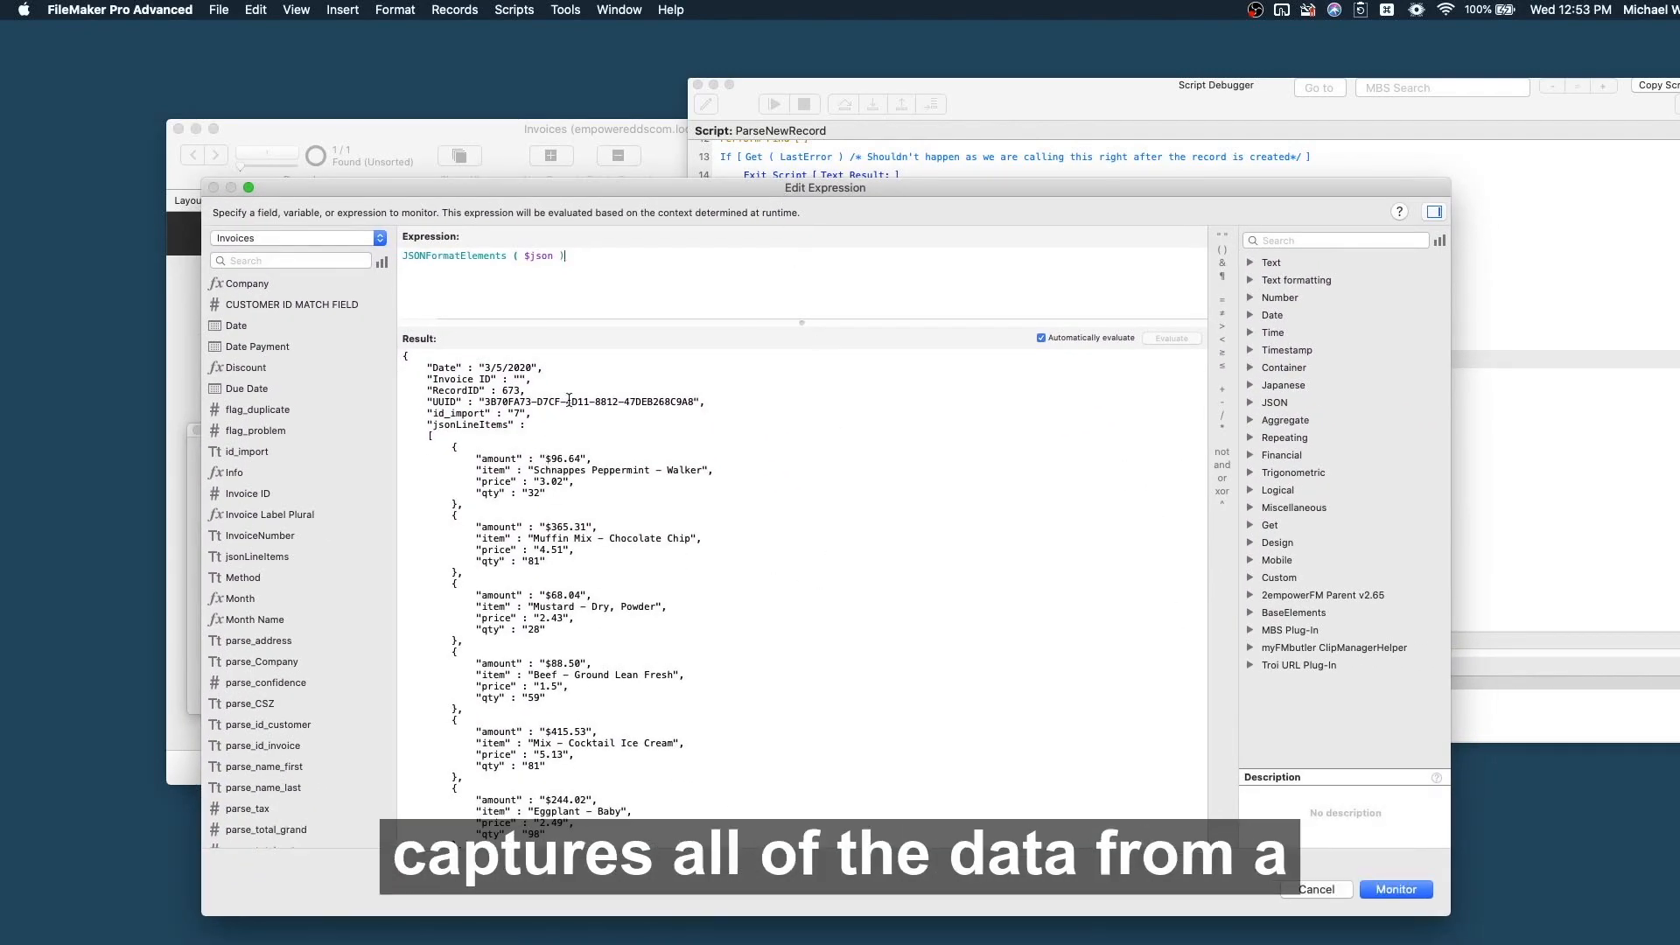
drag(539, 189, 934, 185)
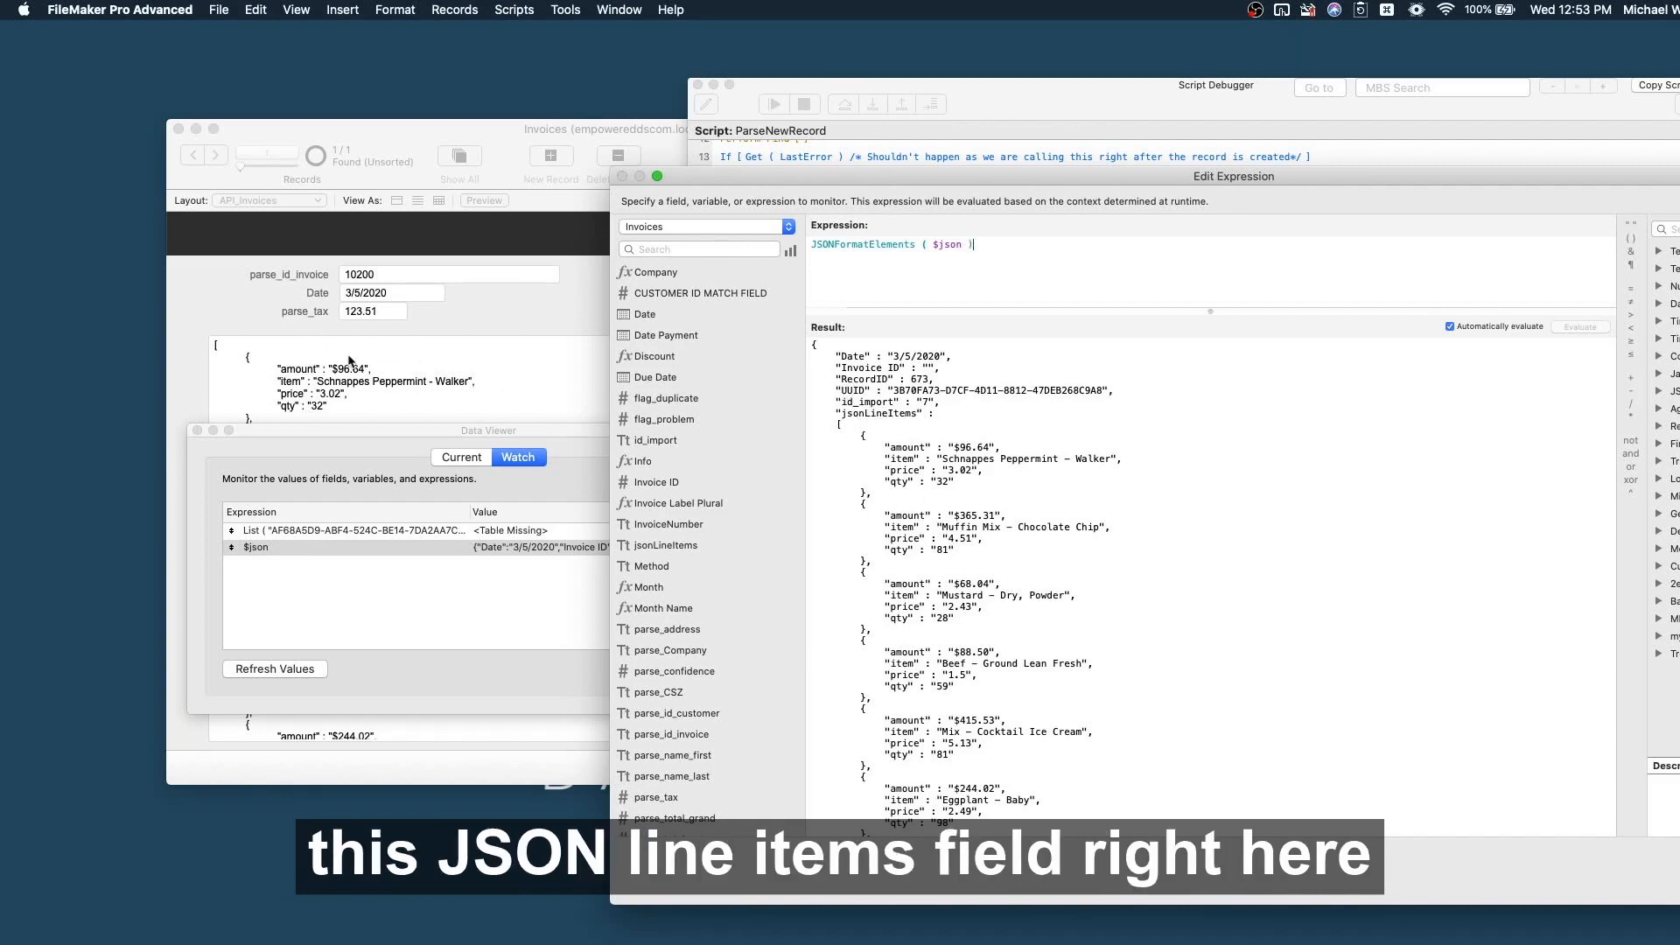
scroll(957, 767, down, 5)
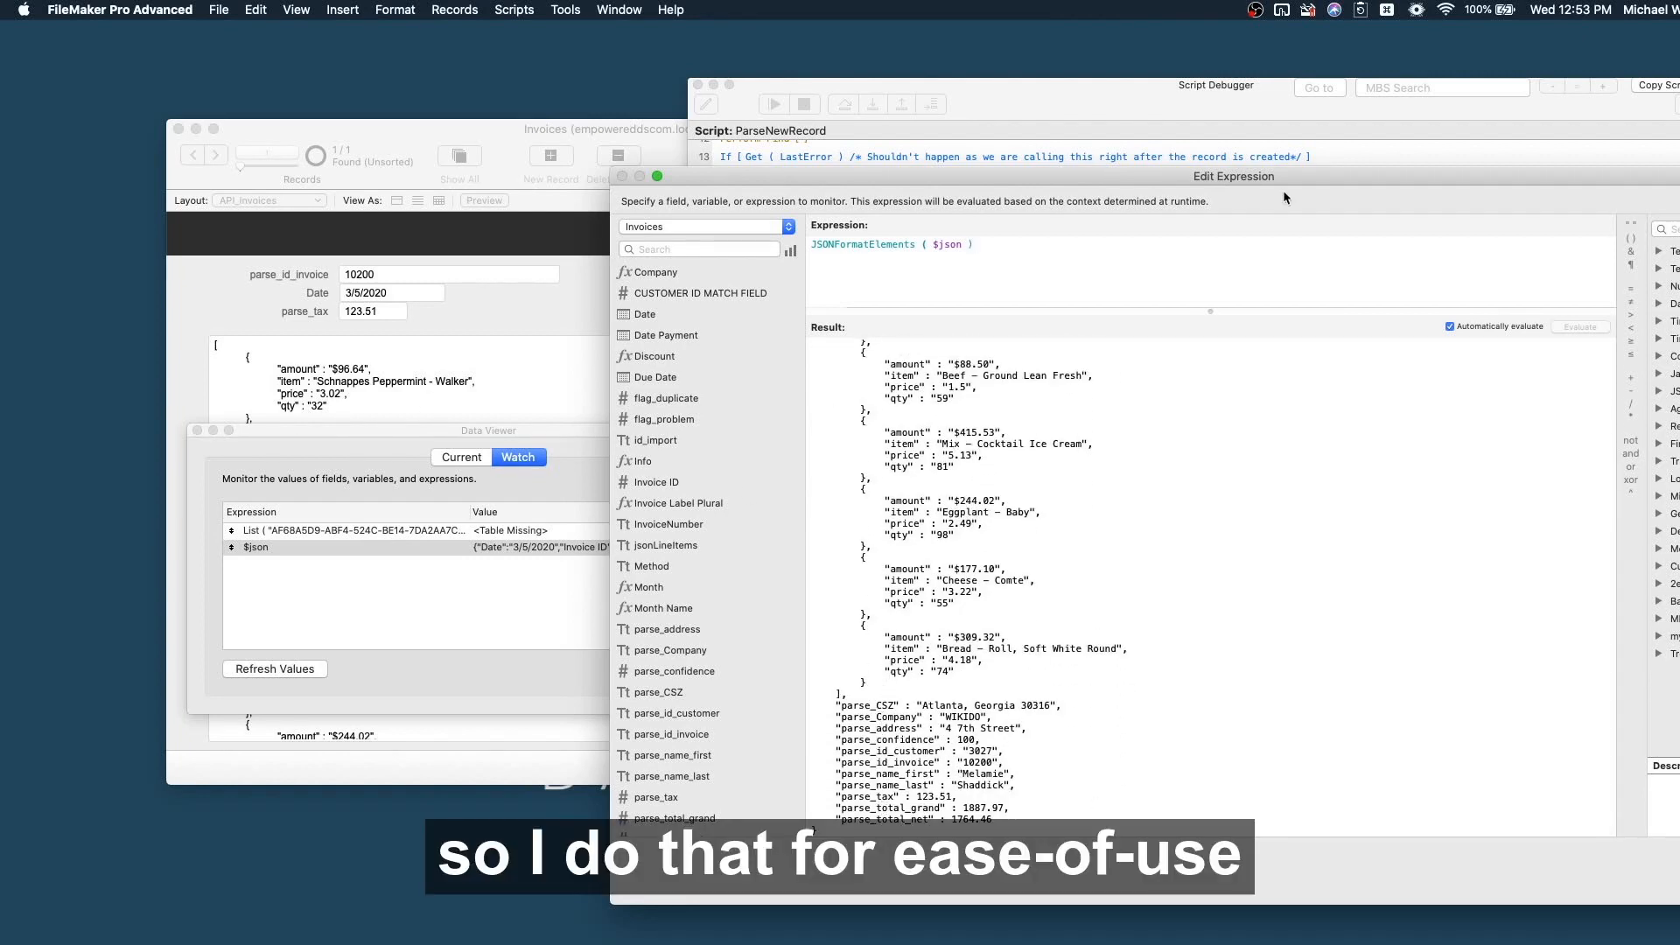
drag(1282, 182, 894, 138)
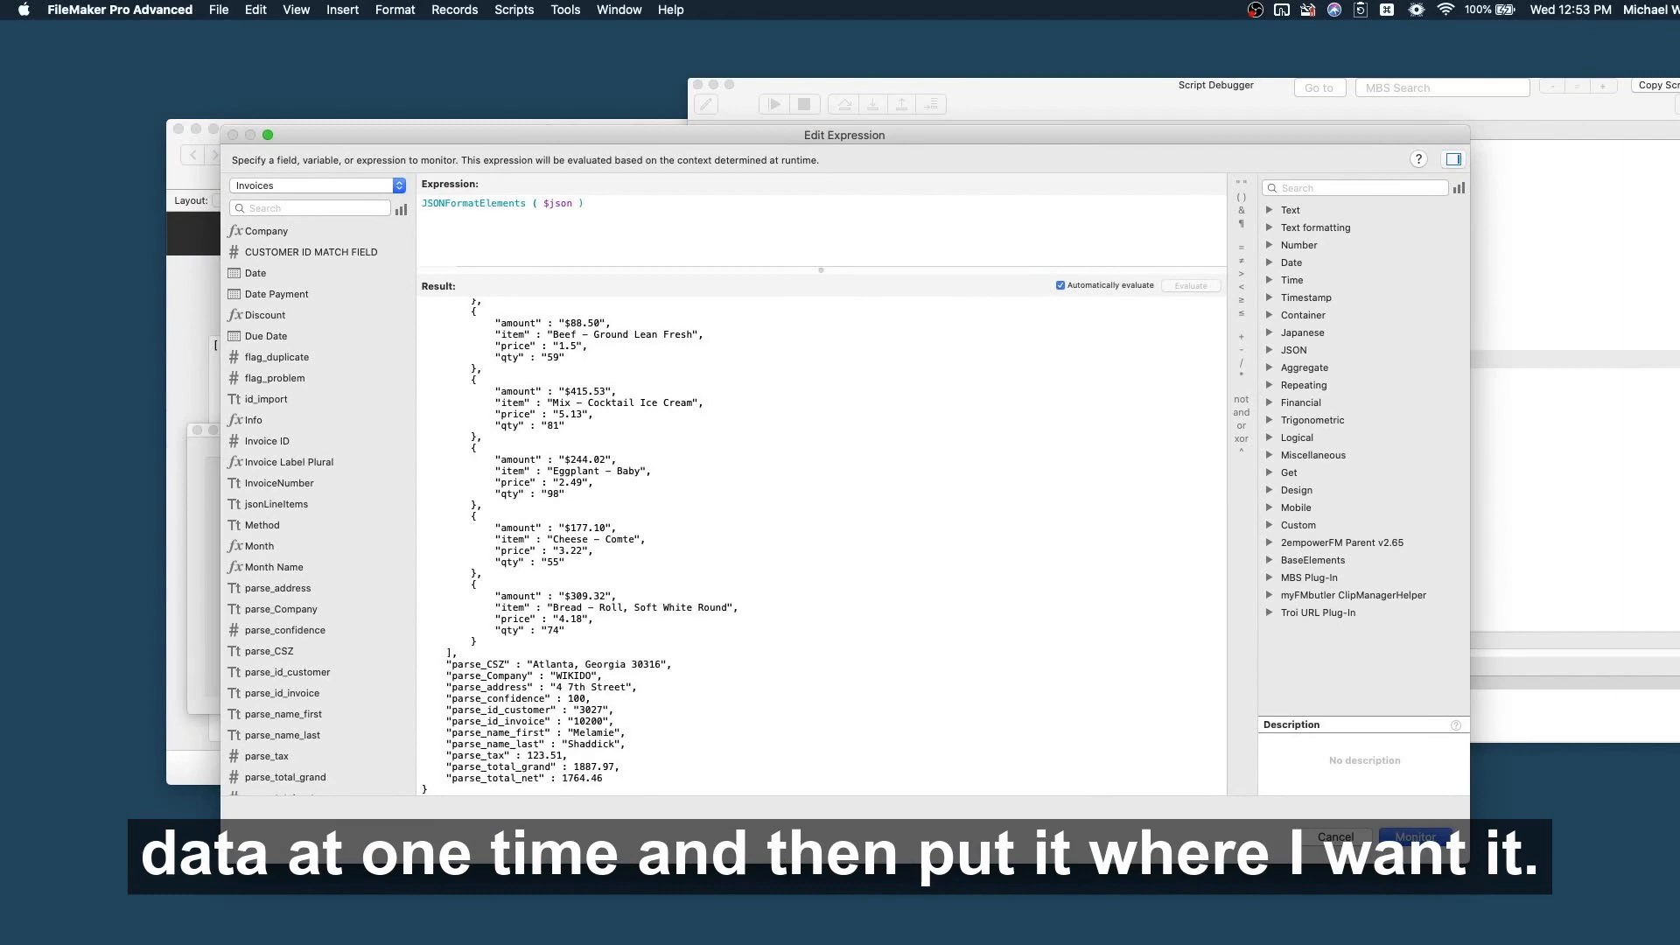
click(1414, 836)
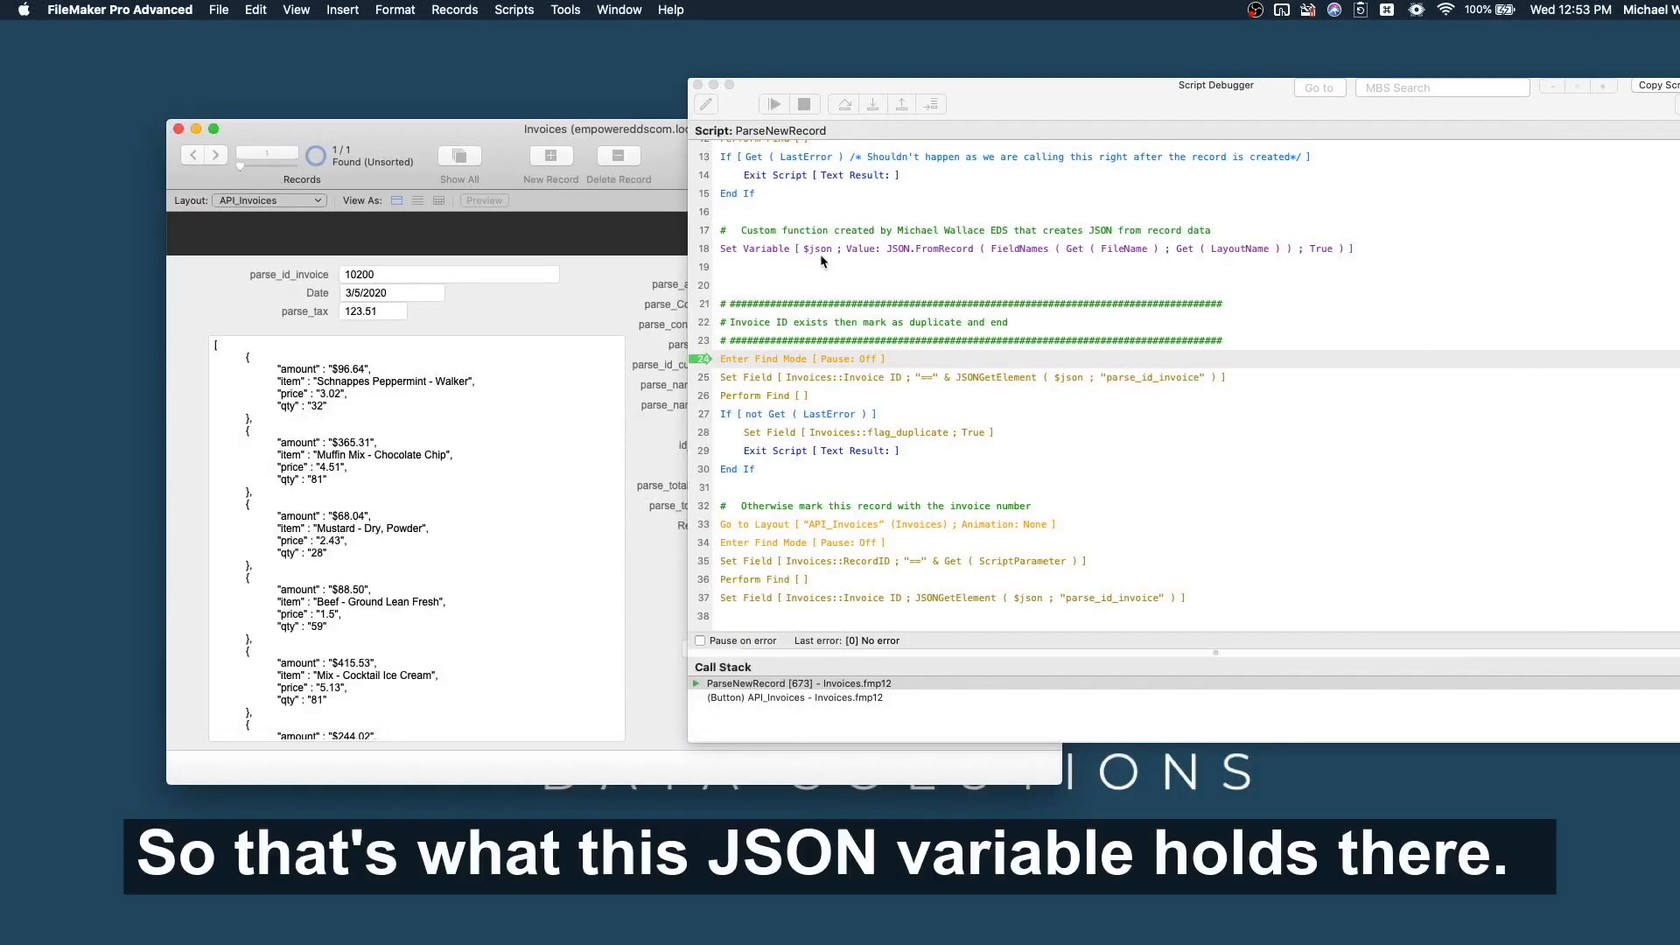
scroll(1230, 446, down, 3)
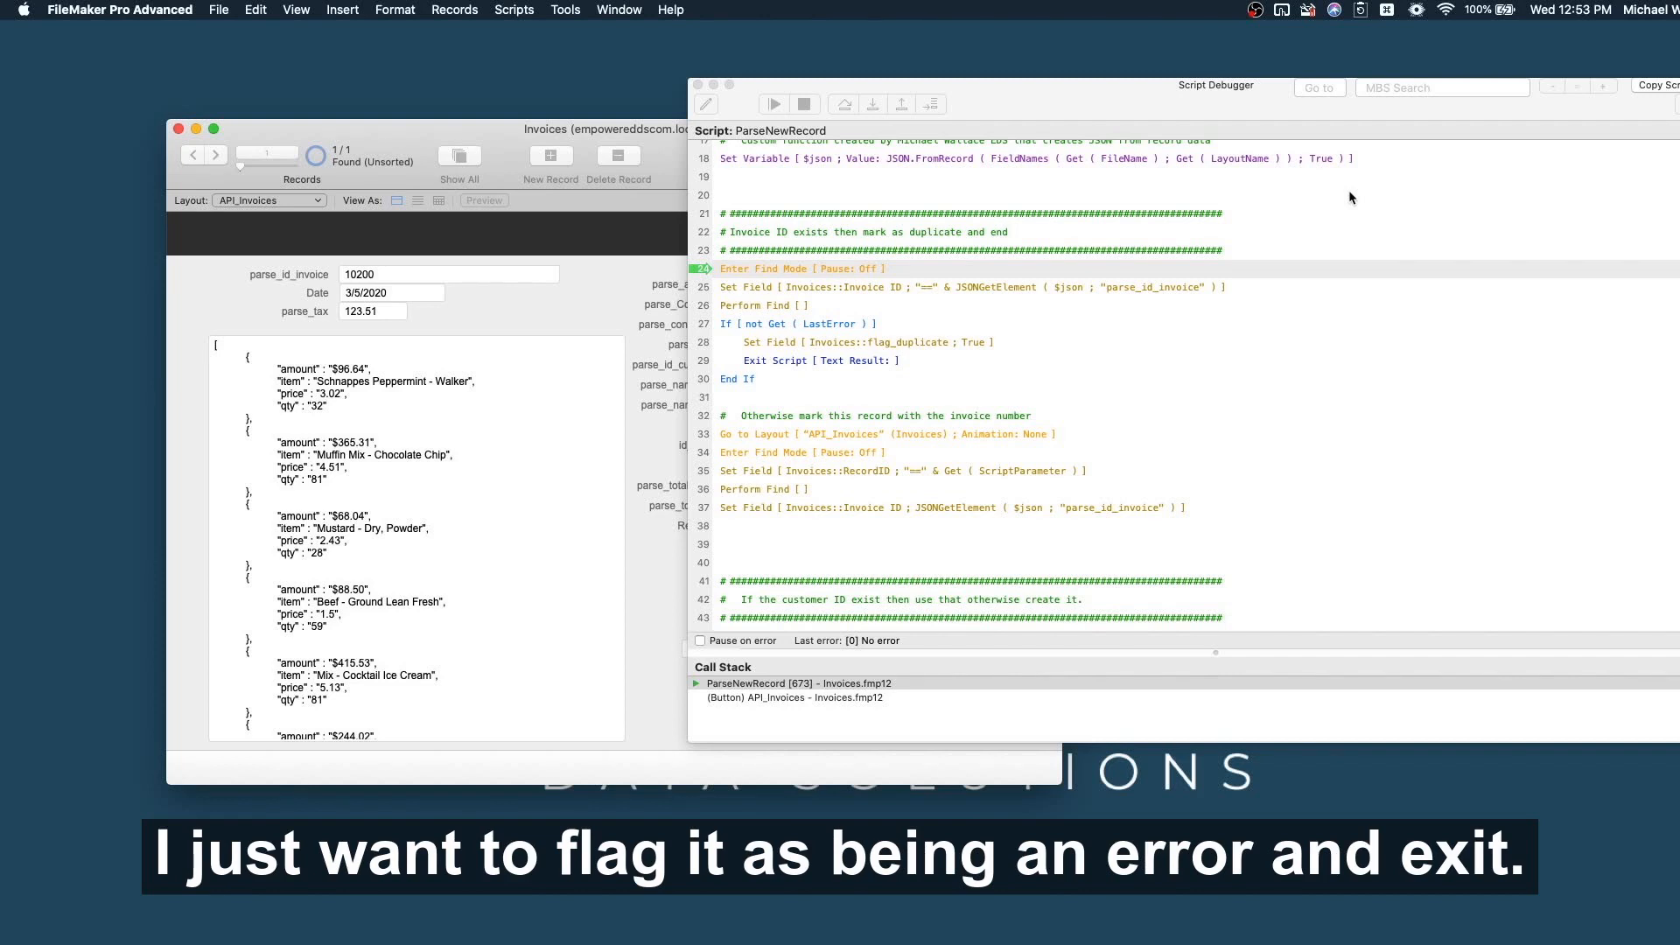
scroll(1320, 428, down, 5)
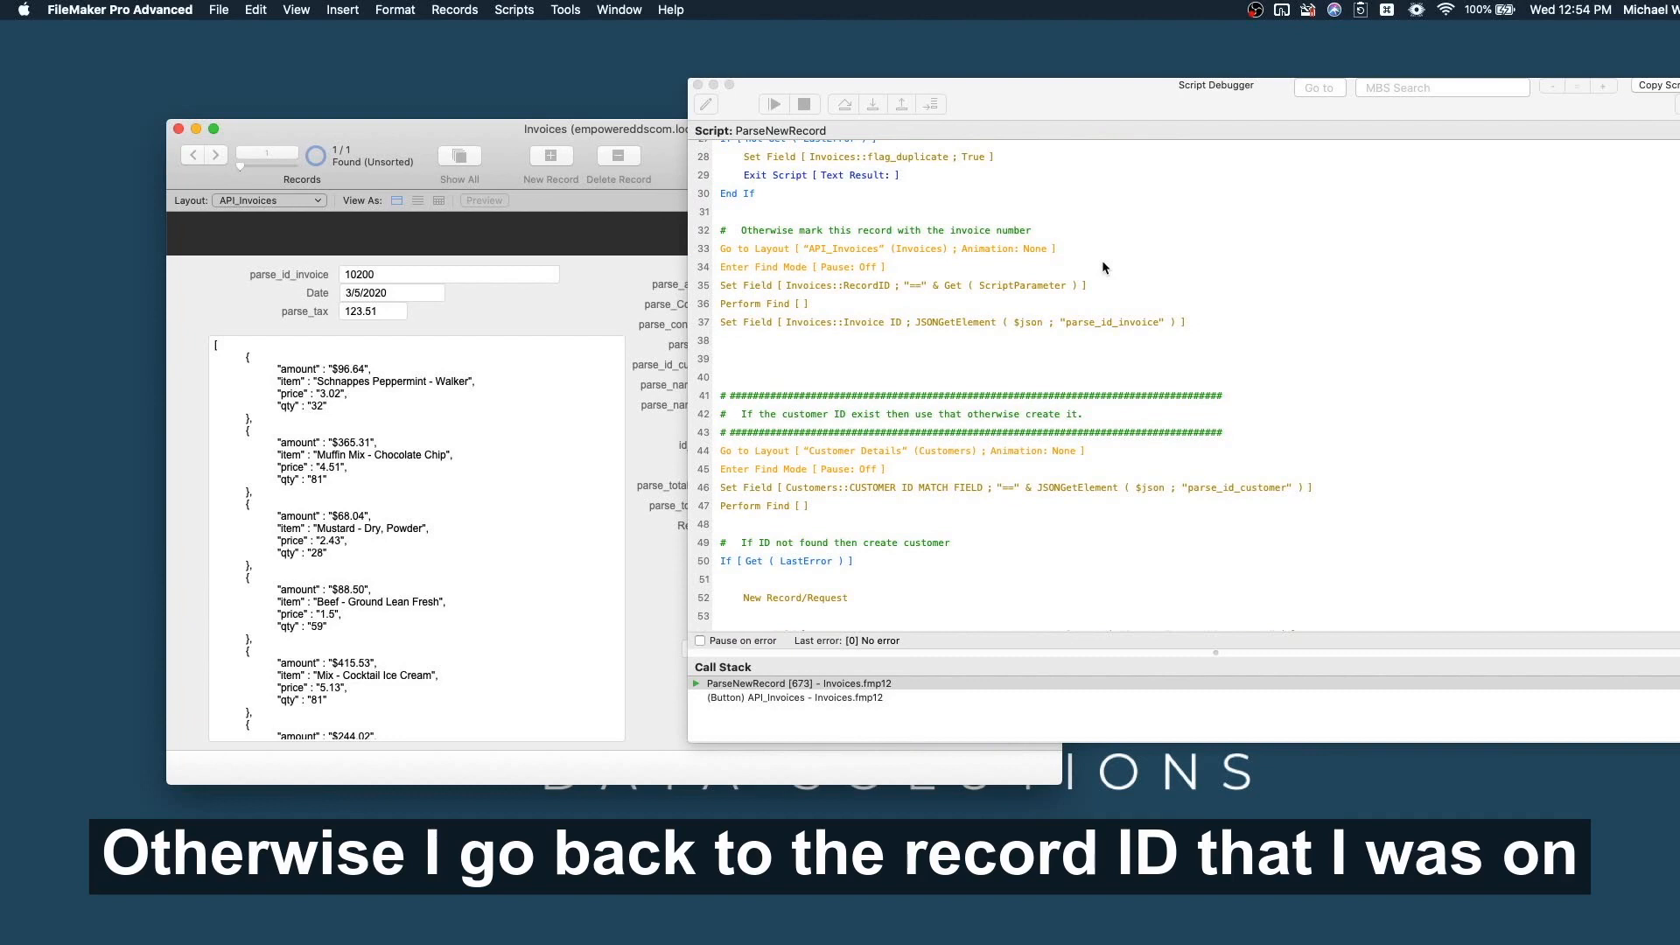
scroll(1102, 267, down, 6)
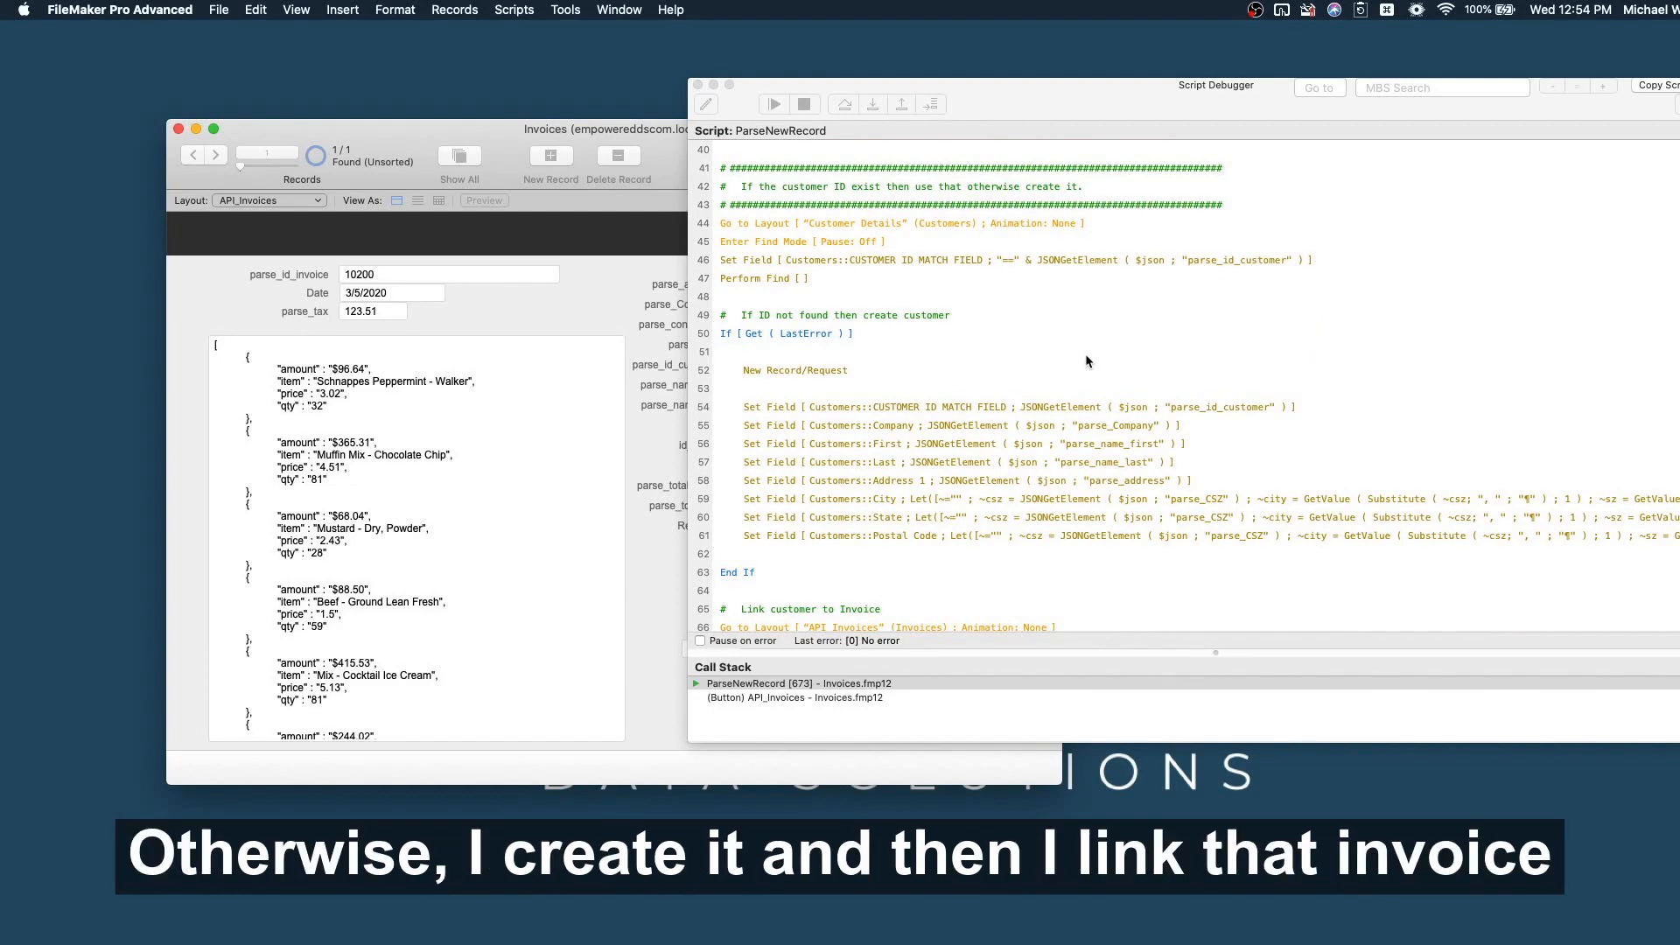
scroll(1088, 361, down, 8)
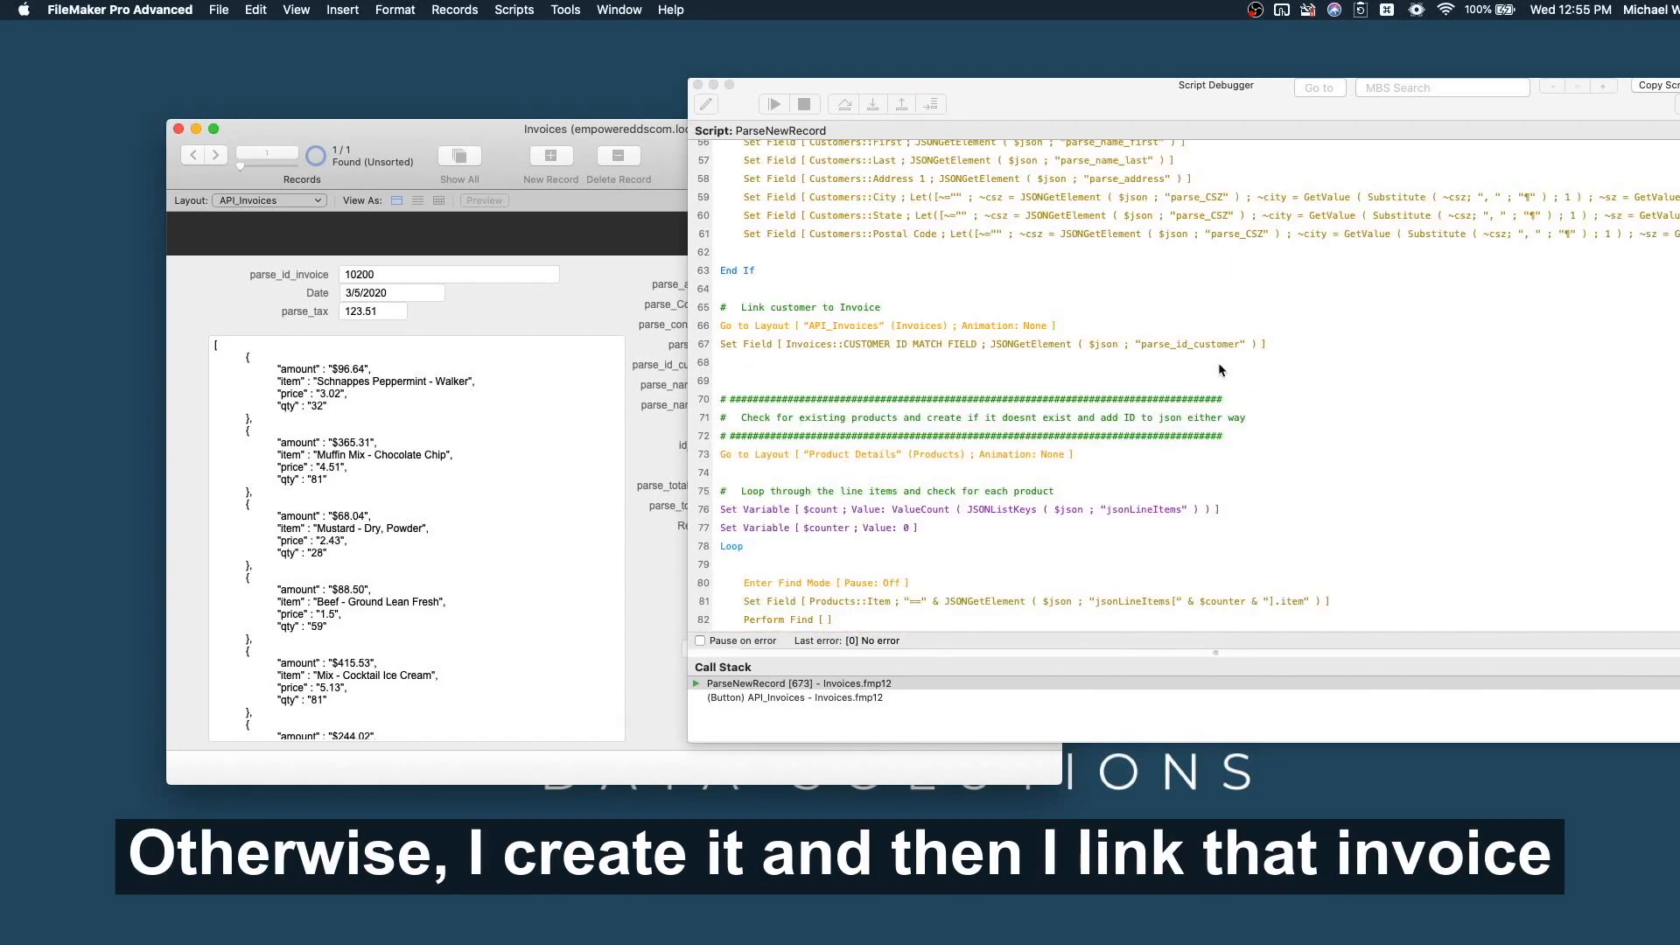
scroll(1221, 369, down, 5)
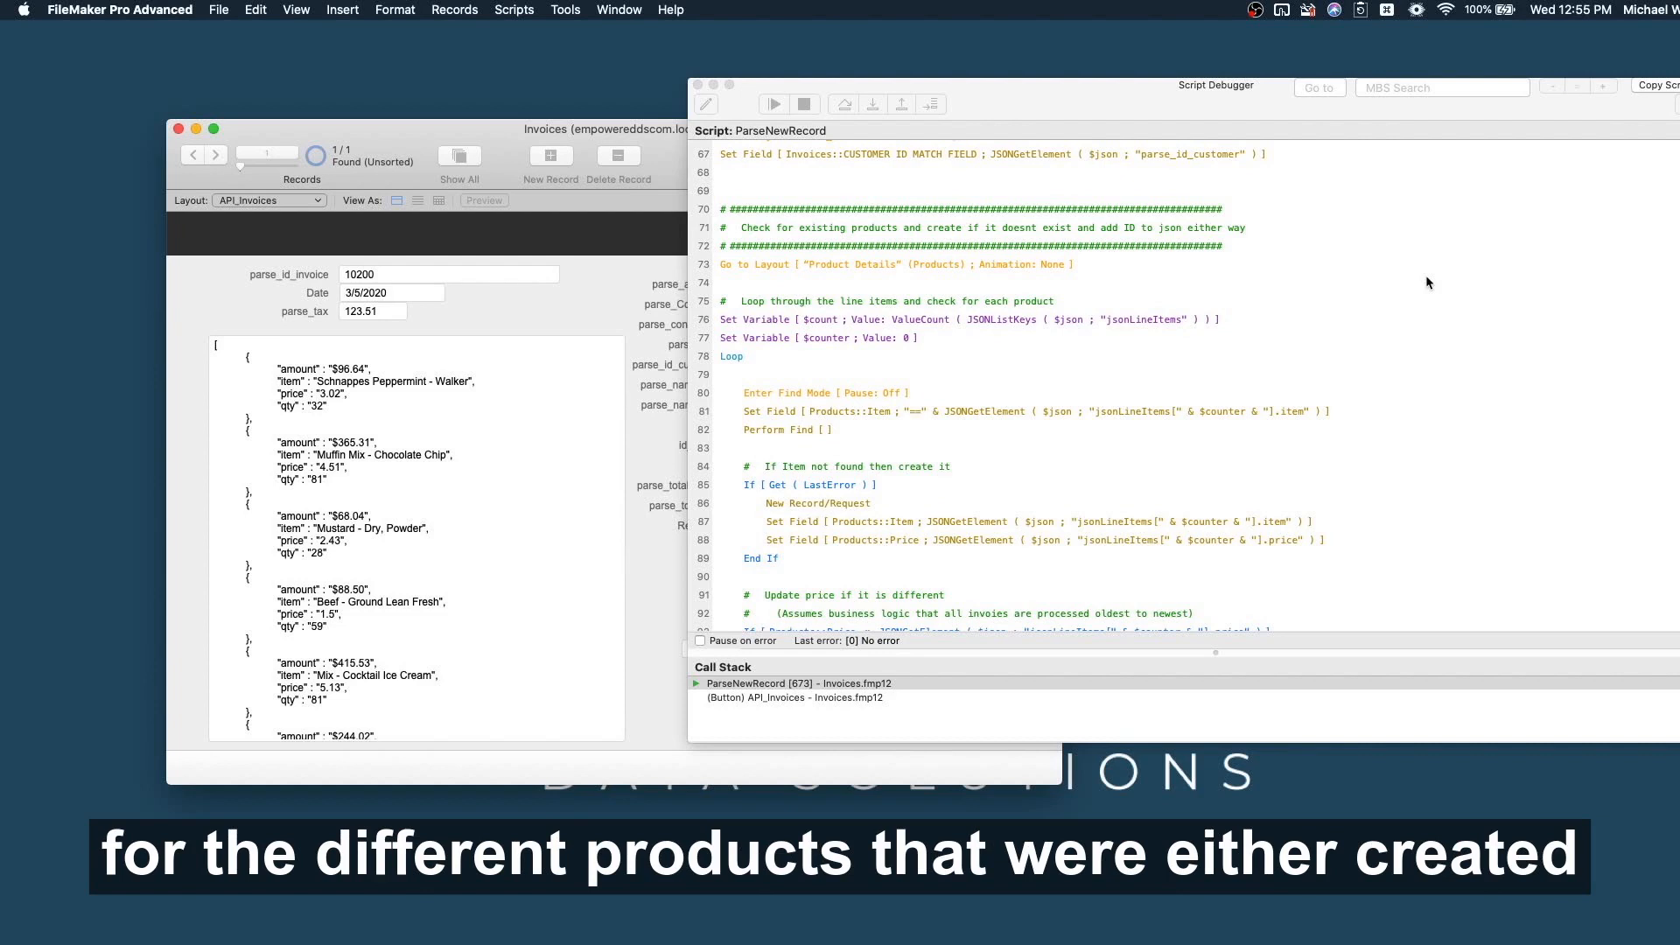
scroll(827, 350, down, 5)
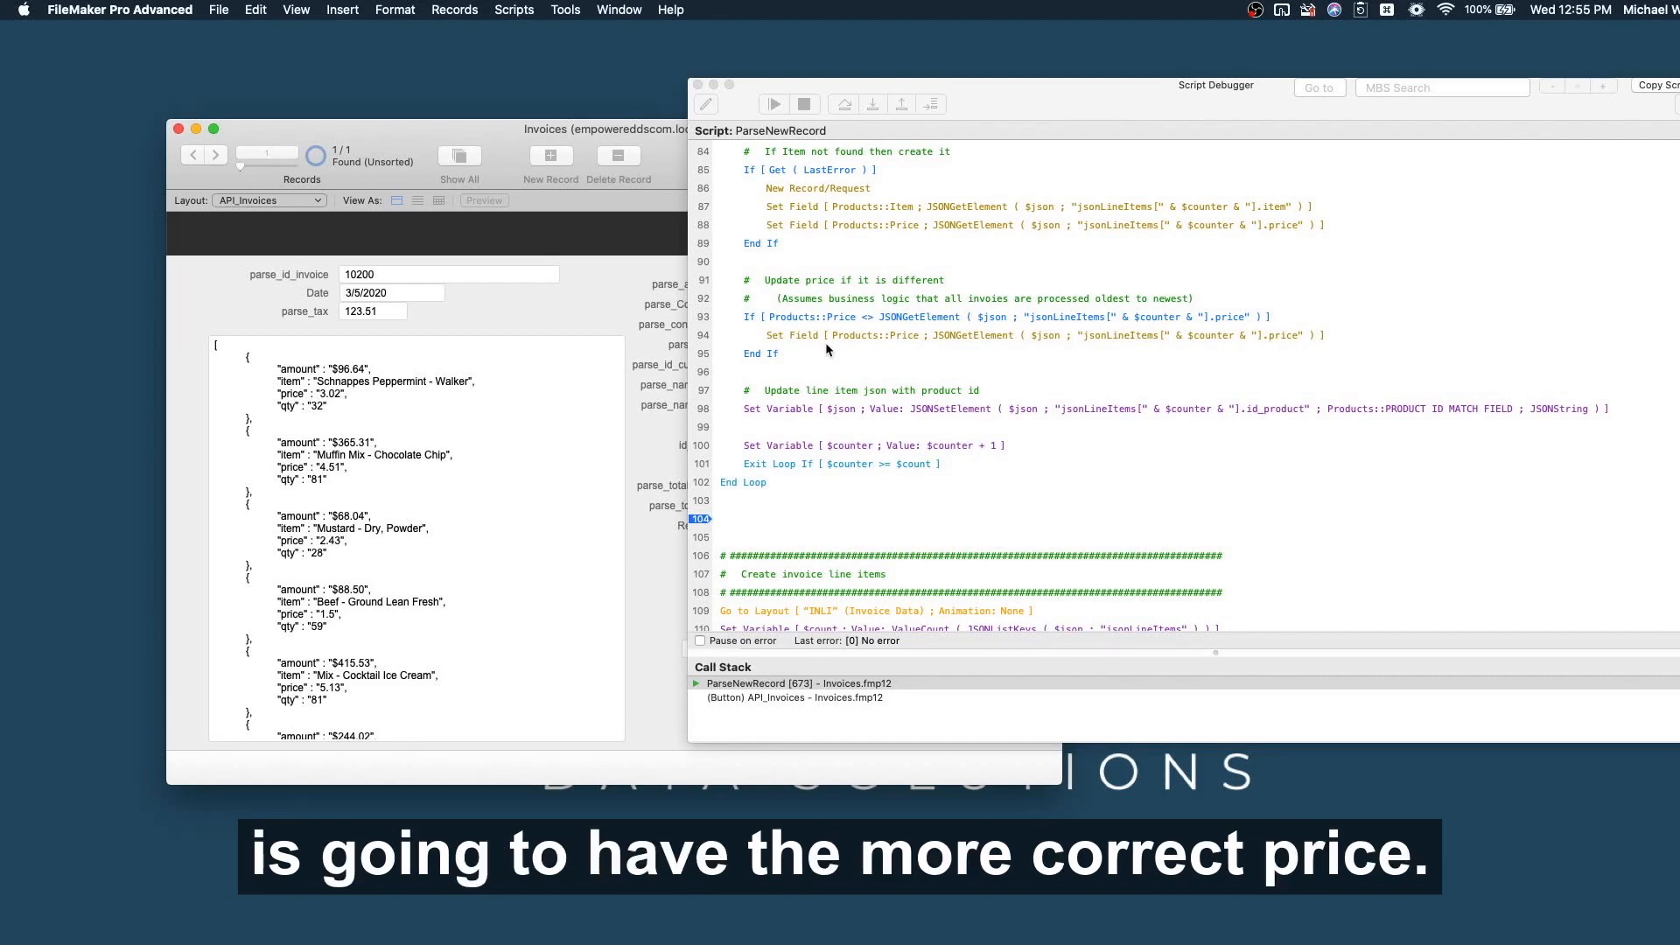
scroll(1126, 481, down, 7)
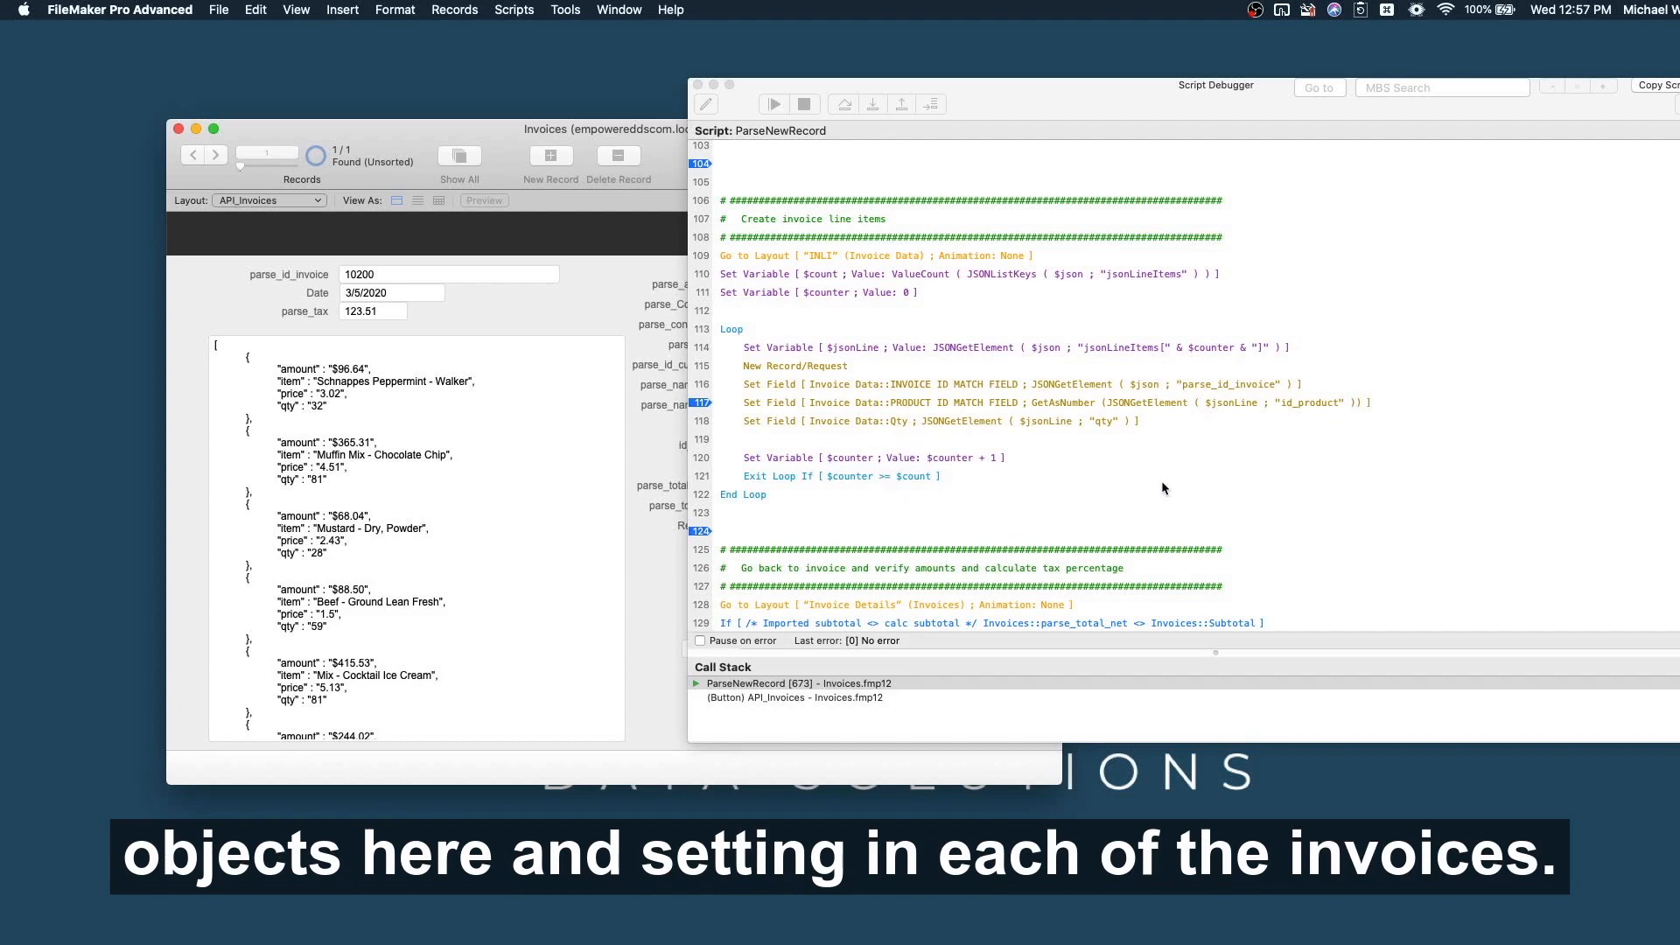
scroll(1162, 480, down, 4)
scroll(1163, 487, up, 1)
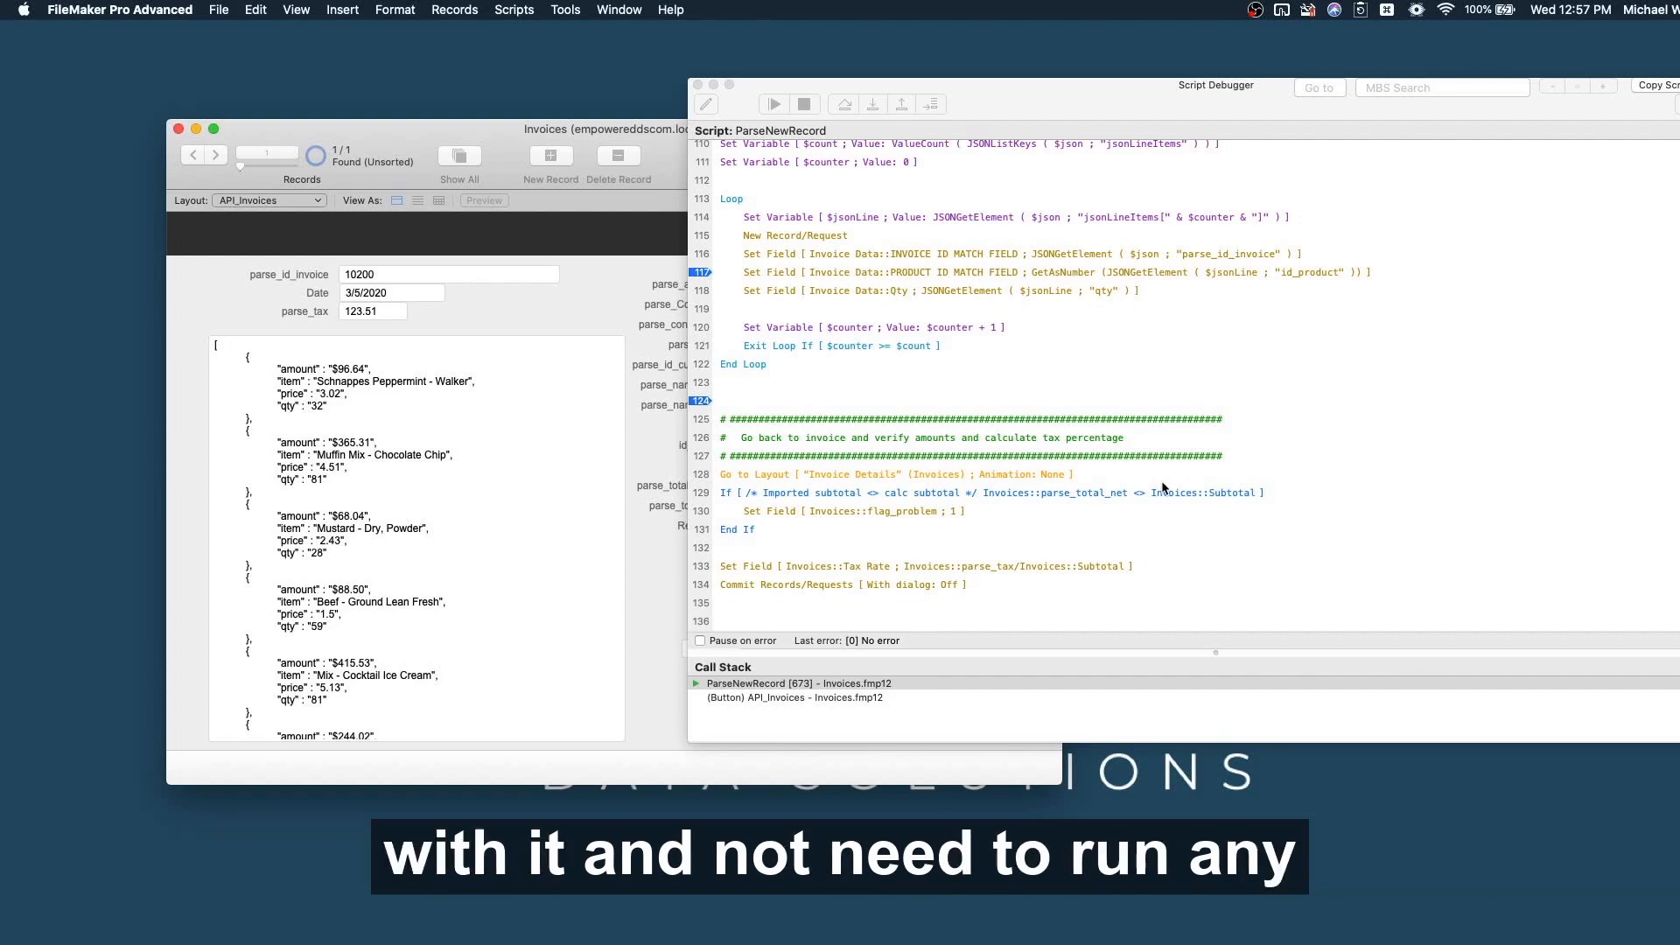
scroll(864, 256, up, 10)
scroll(797, 229, up, 10)
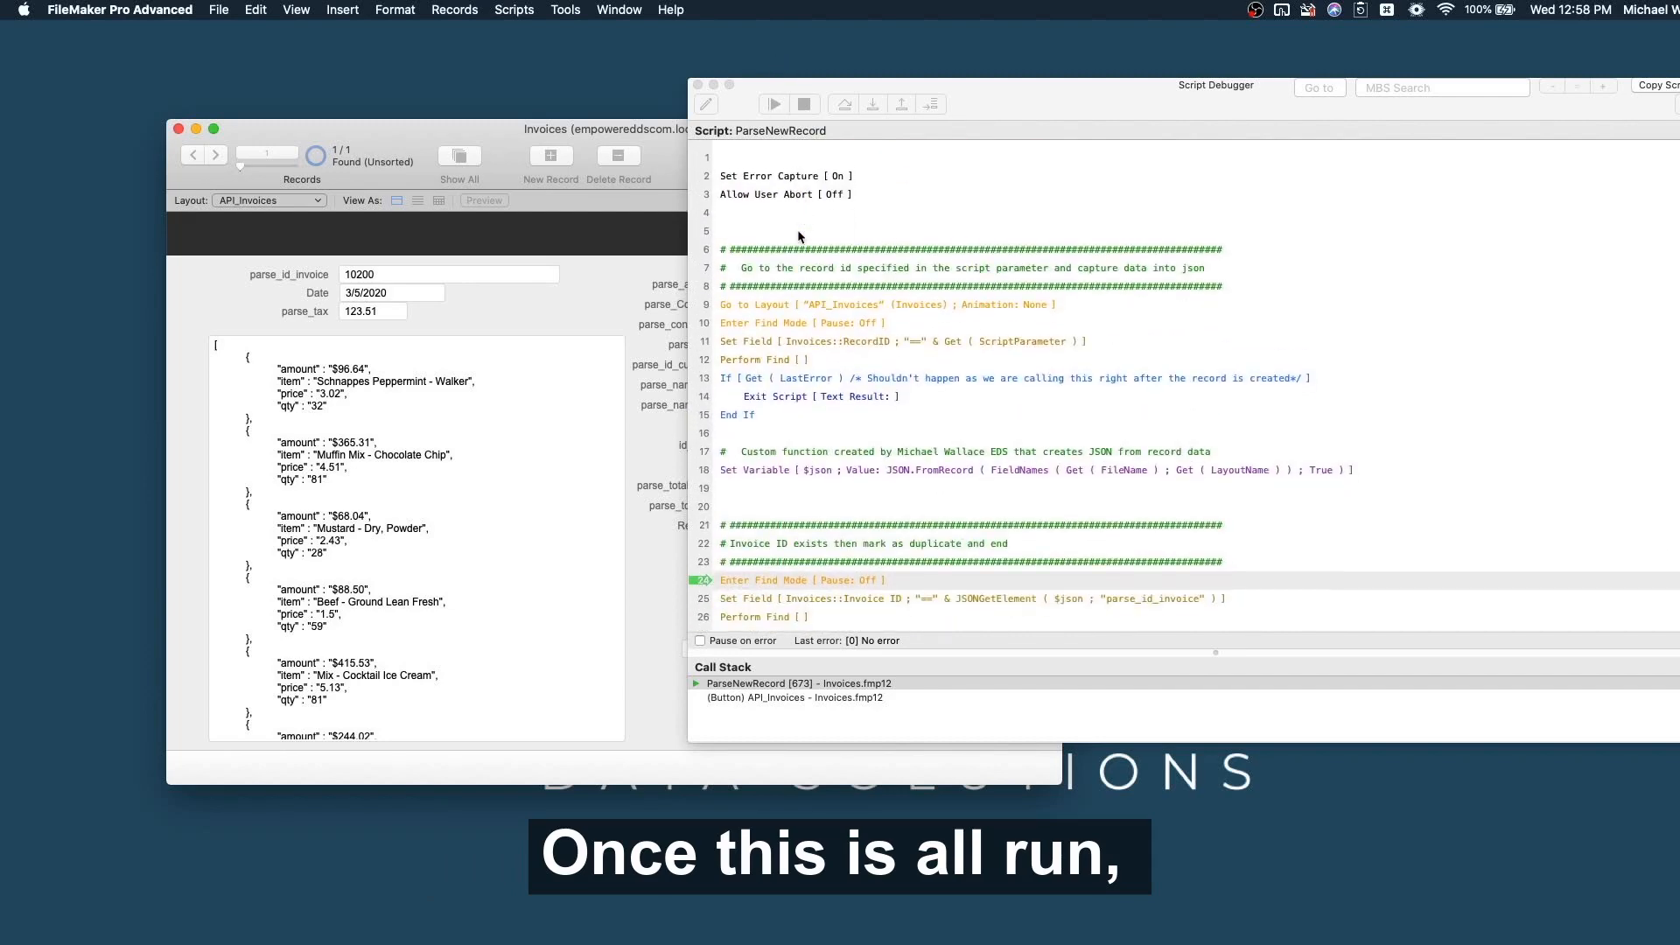
Continue ParseNewRecord and close the debugger to view completed invoice 10200 totaling $1,887.97.
click(752, 113)
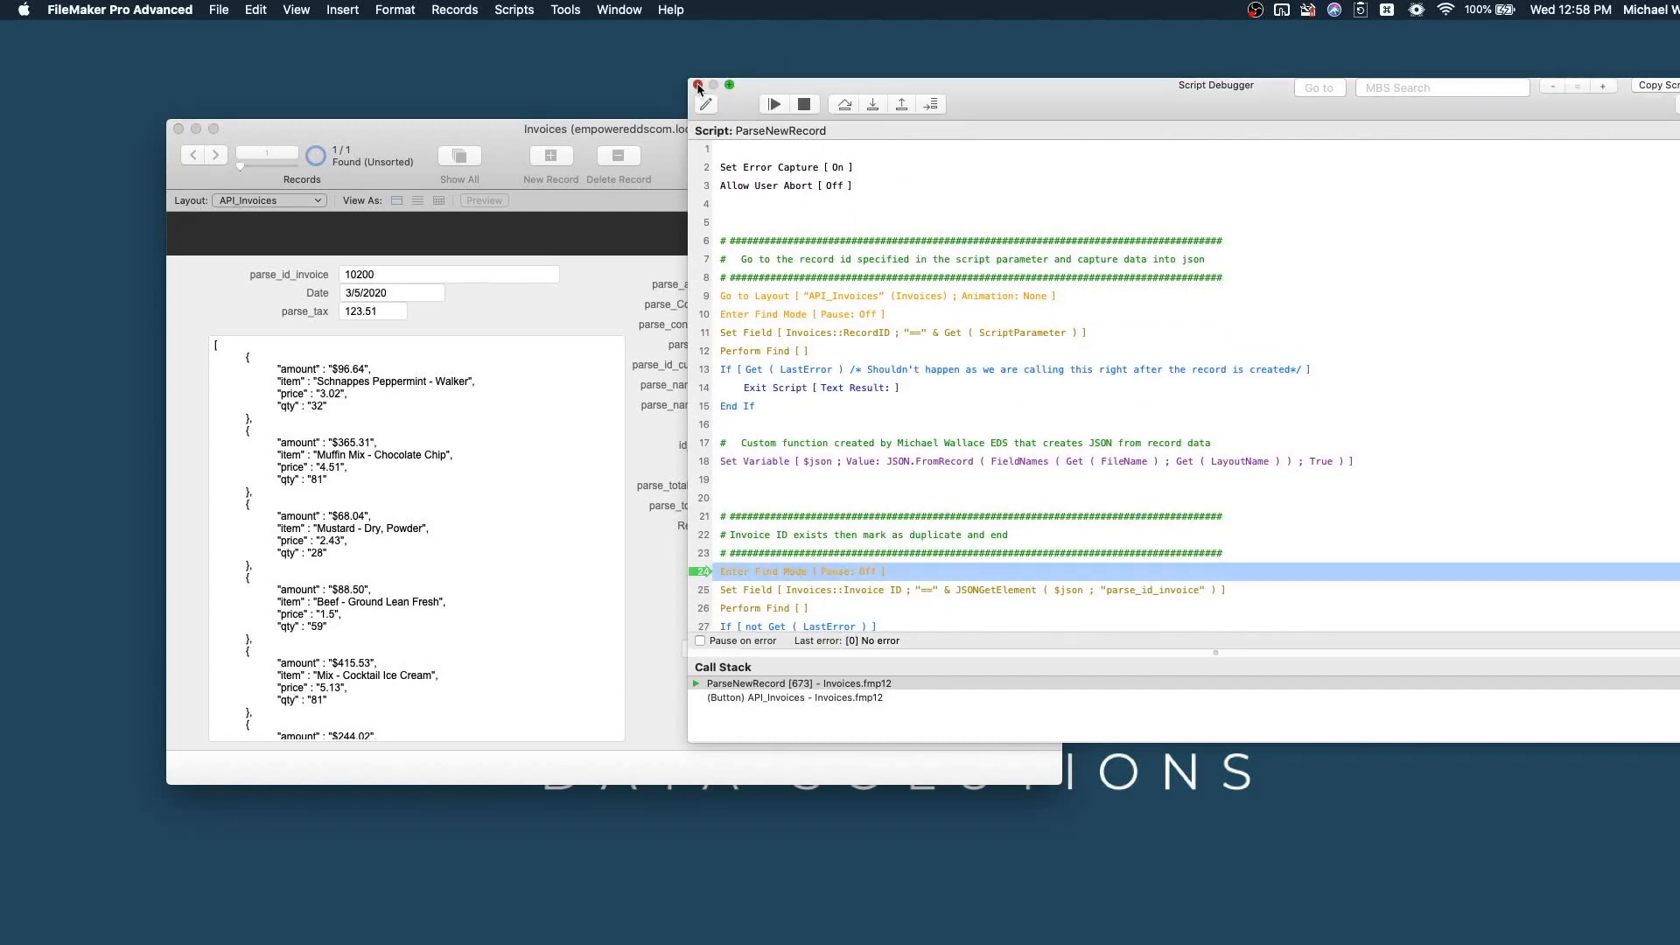
click(698, 85)
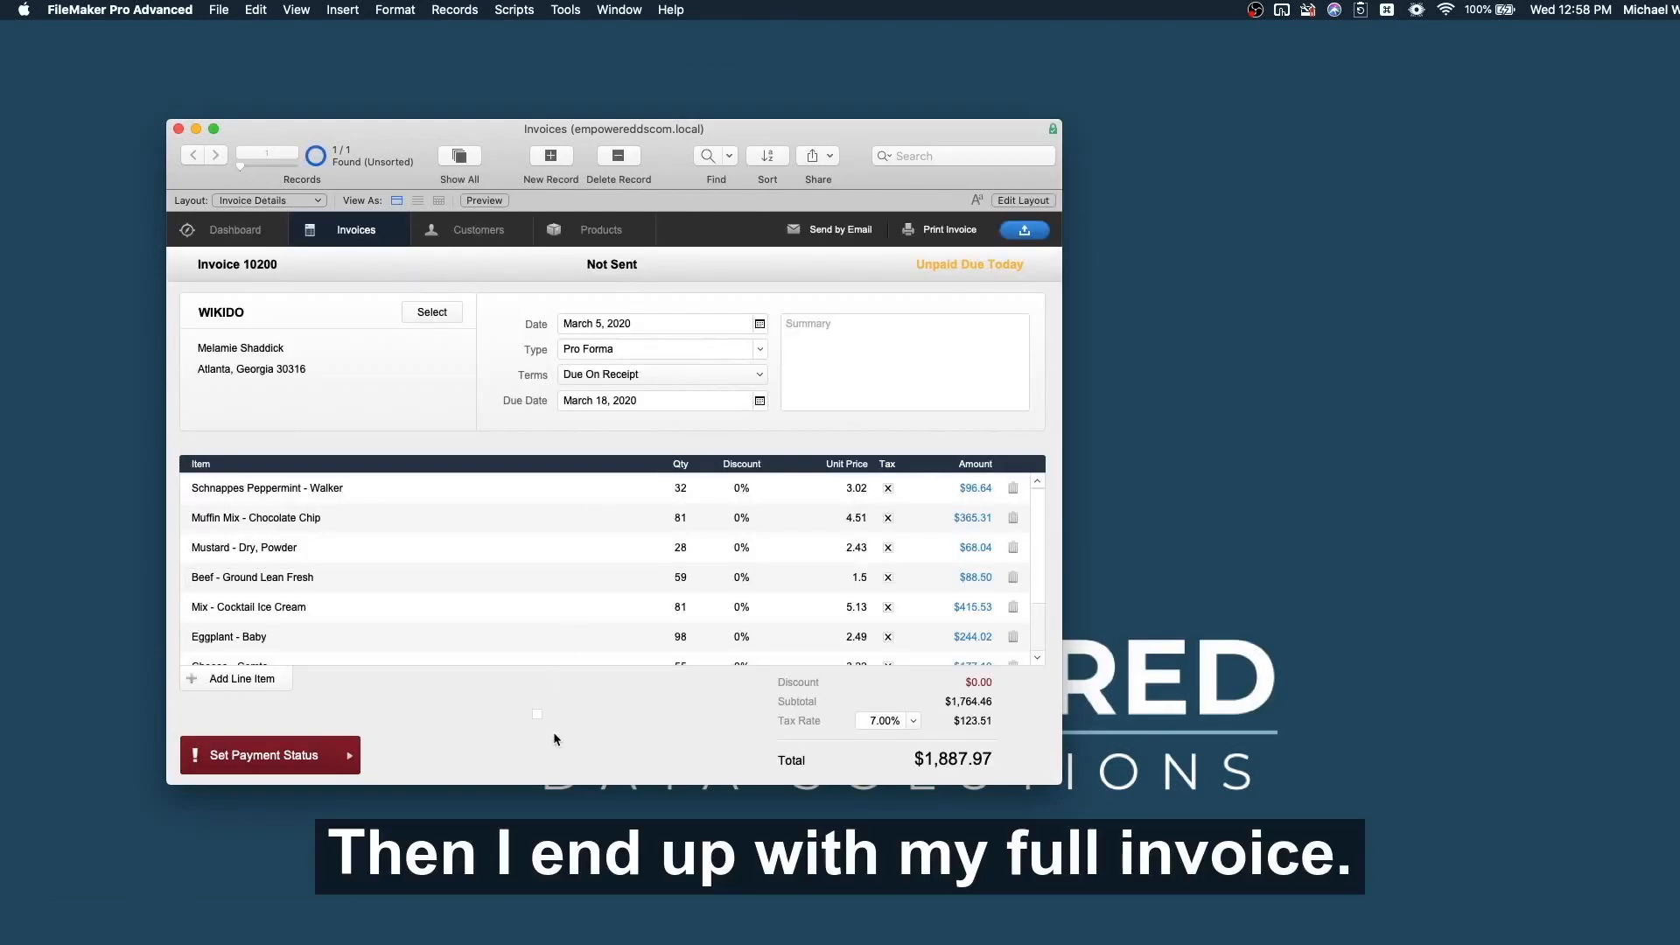
scroll(518, 618, down, 1)
scroll(517, 616, down, 3)
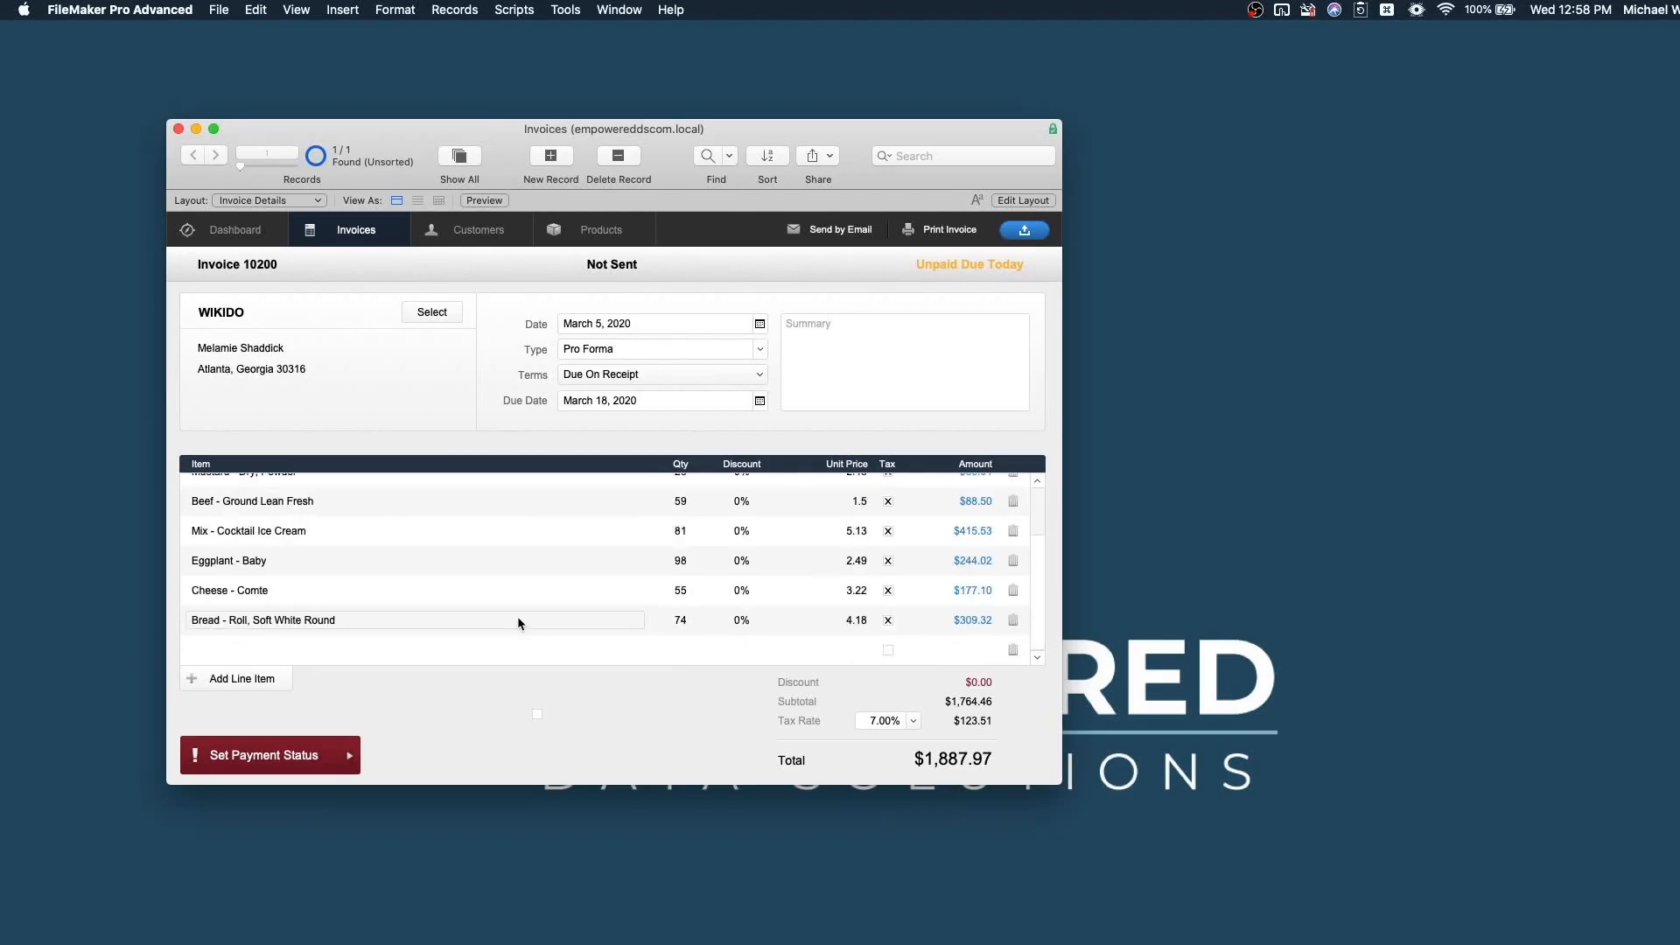